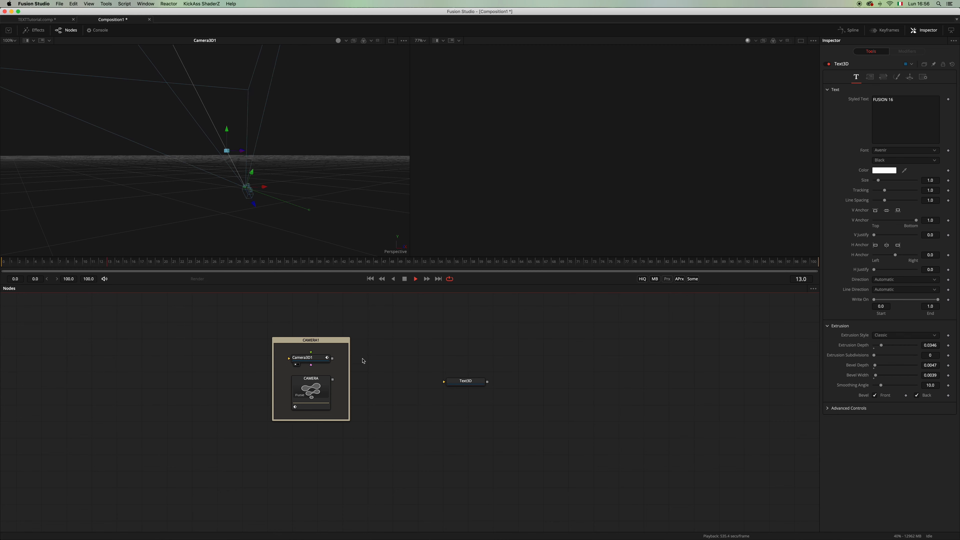
- Inspect the animation curves and easing of Camera3D1's keyframes in the Spline editor, and stop the playback
left_click(307, 357)
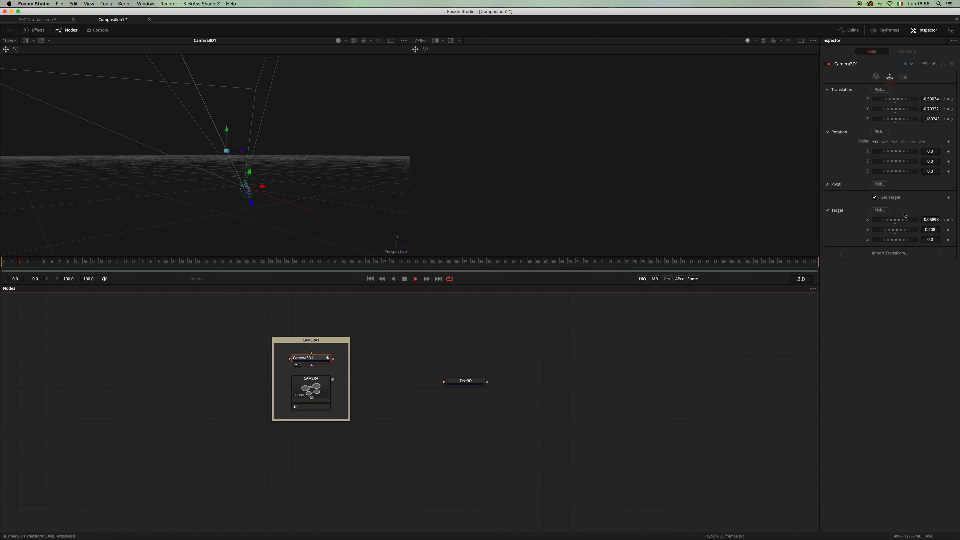
left_click(849, 30)
left_click_drag(326, 446, 195, 473)
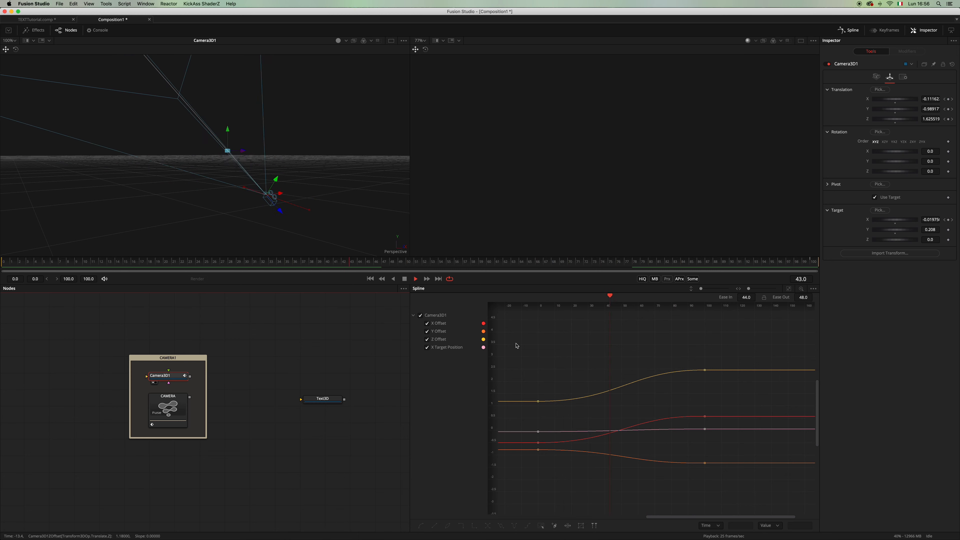
left_click_drag(516, 343, 580, 507)
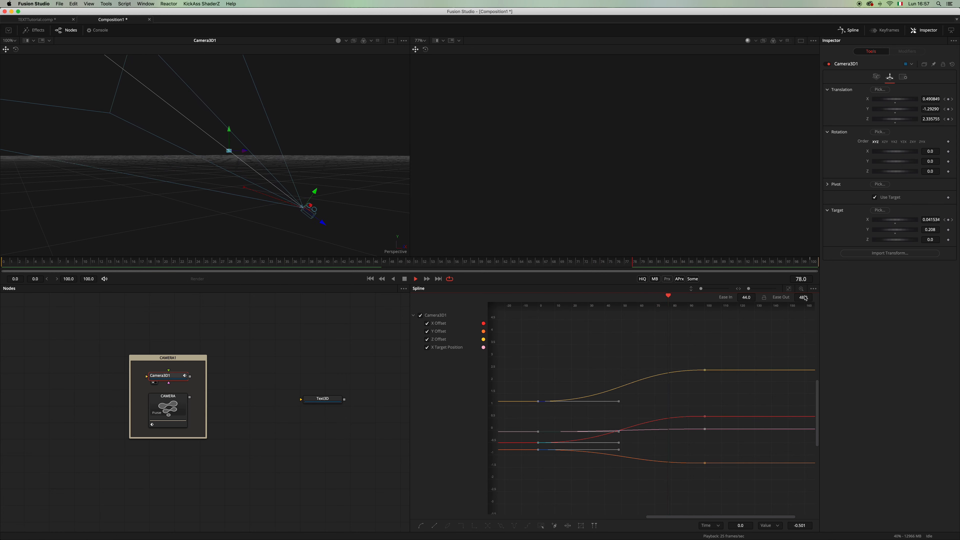
left_click_drag(802, 297, 739, 348)
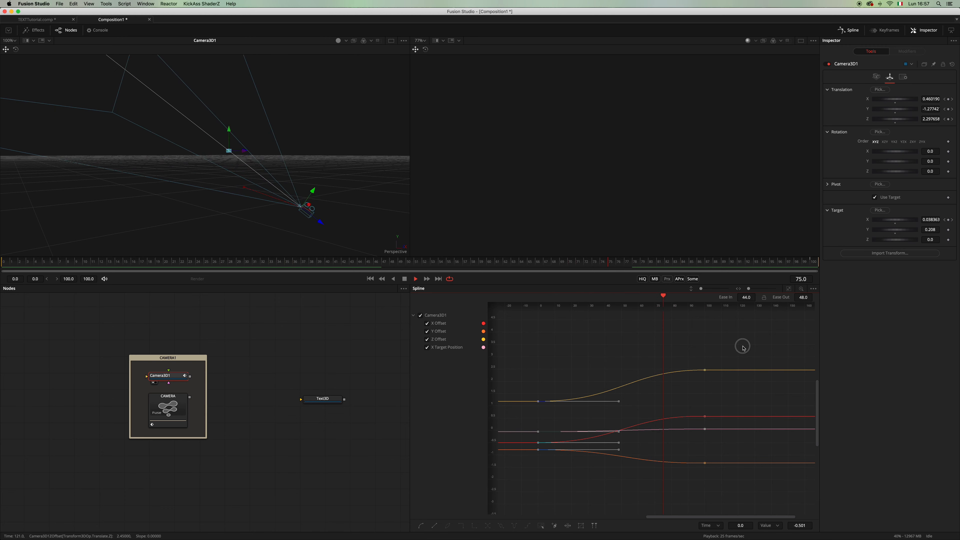
left_click(366, 441)
key("space")
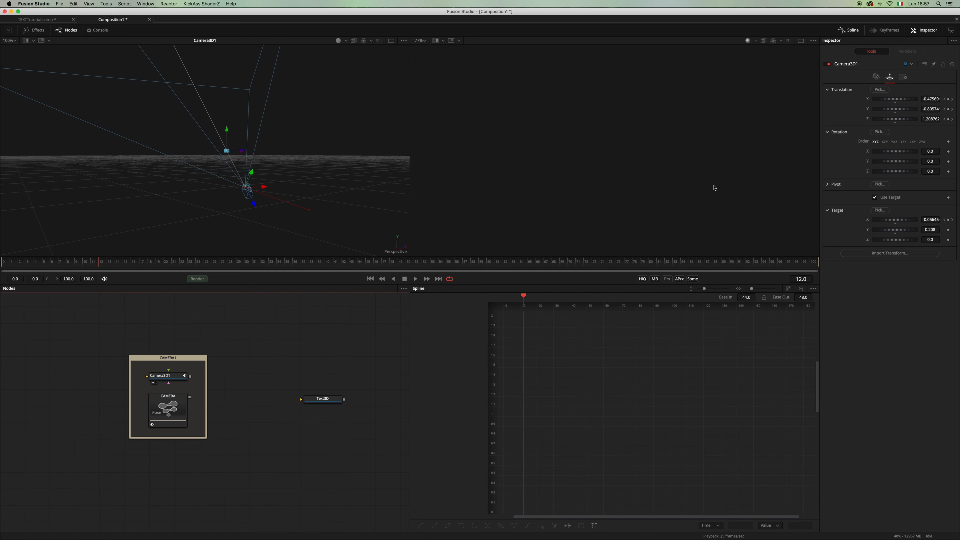
left_click(848, 30)
left_click_drag(375, 413, 508, 406)
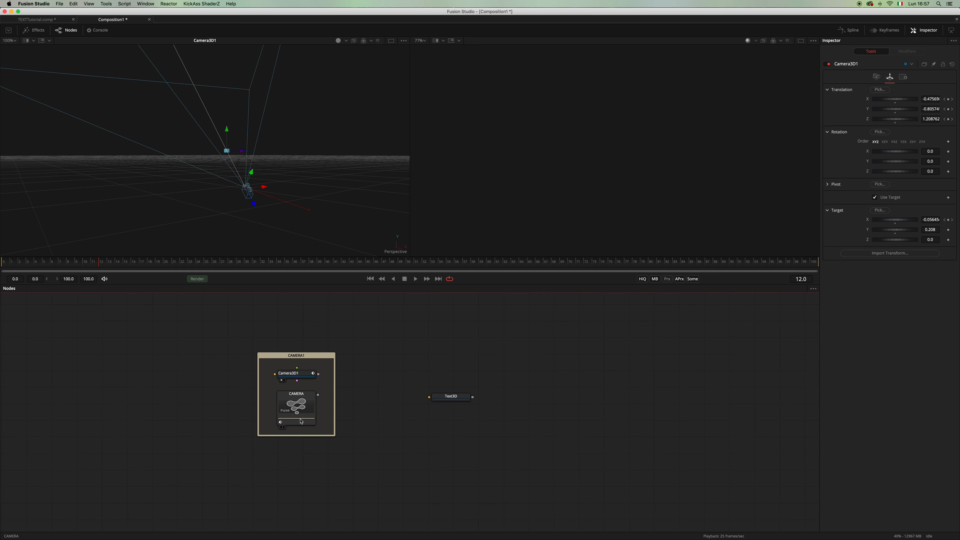
- Switch to Safari and read the Reactor page on the We Suck Less forum down to the Reactor-Installer.lua download
key("super+Tab")
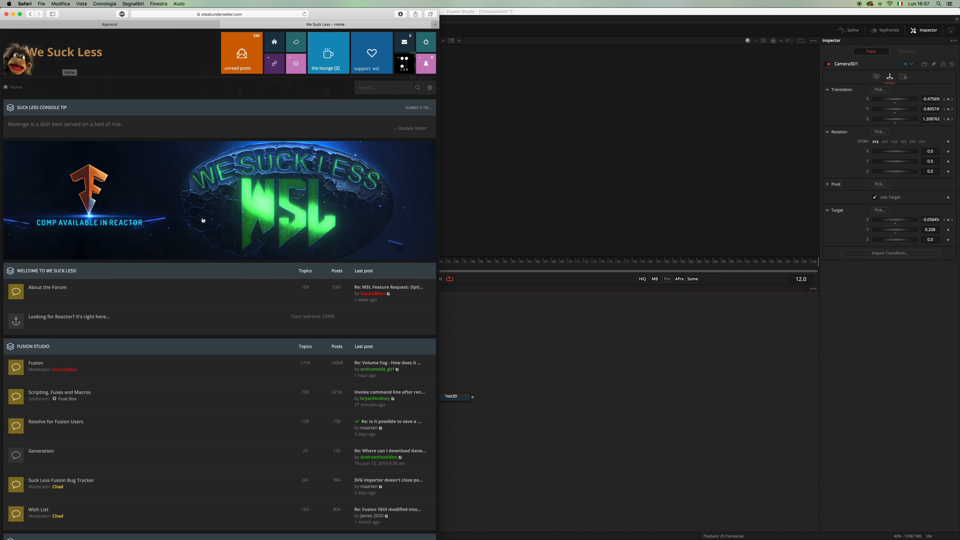
scroll(227, 281, "down", 3)
scroll(227, 278, "up", 3)
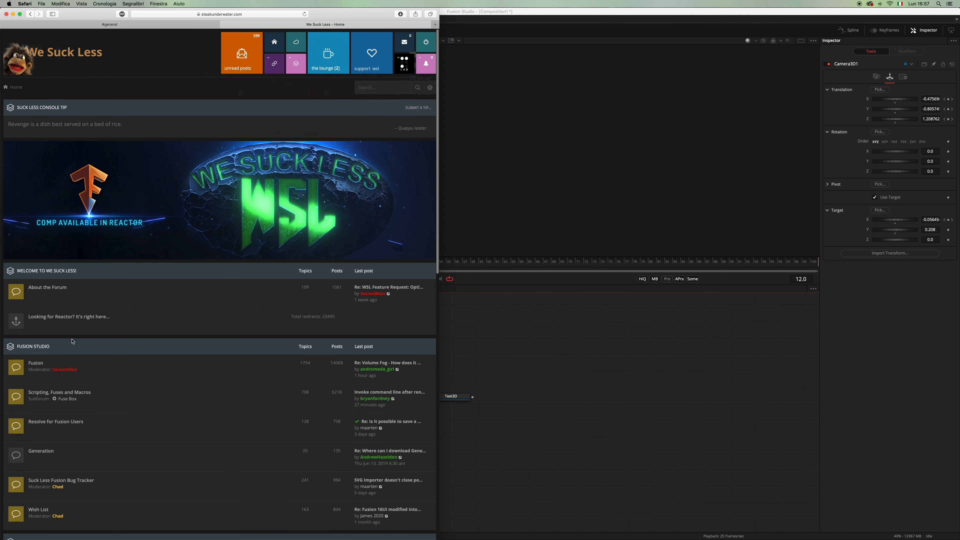
left_click(59, 317)
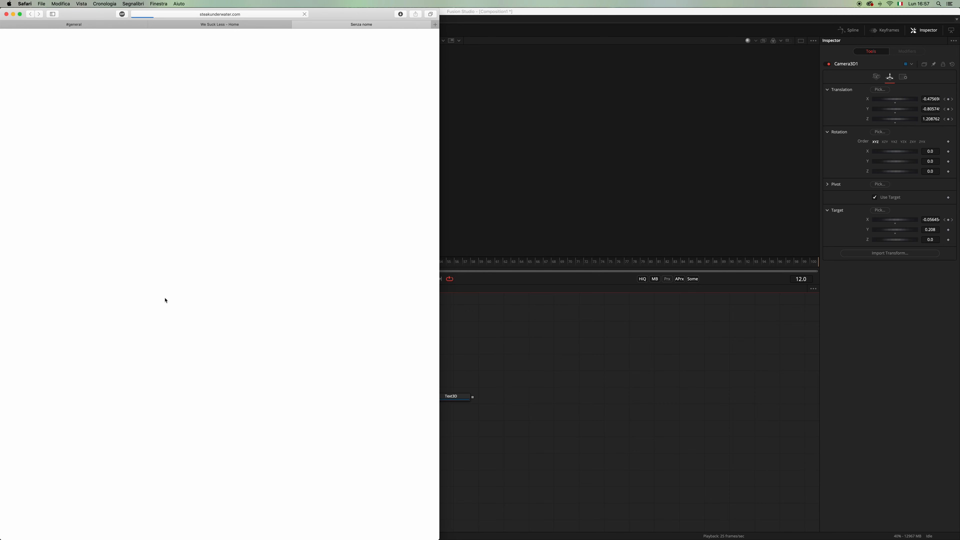
scroll(261, 319, "down", 10)
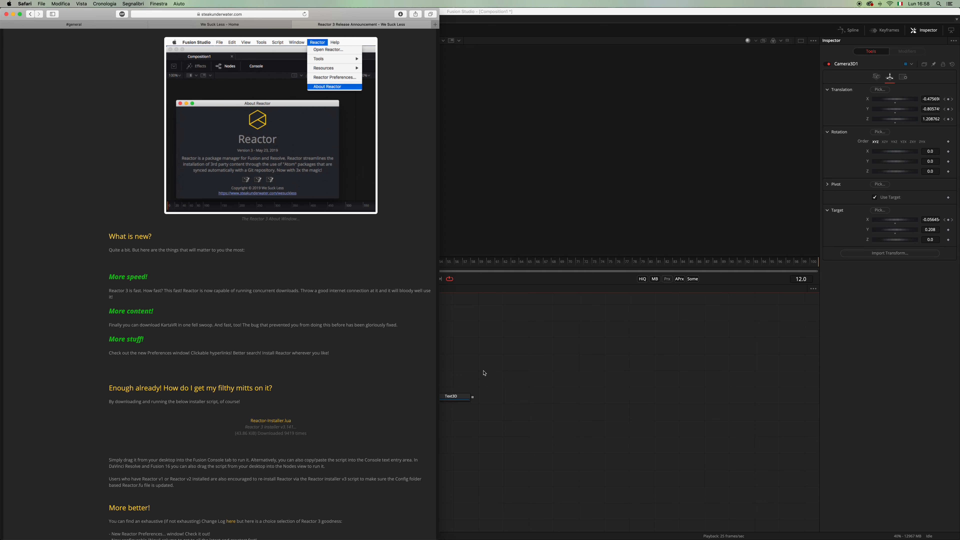
- Return to Fusion Studio and inspect the input setting of the CAMERA node in the CAMERA1 group
left_click(502, 358)
left_click_drag(398, 368, 413, 363)
scroll(413, 363, "up", 2)
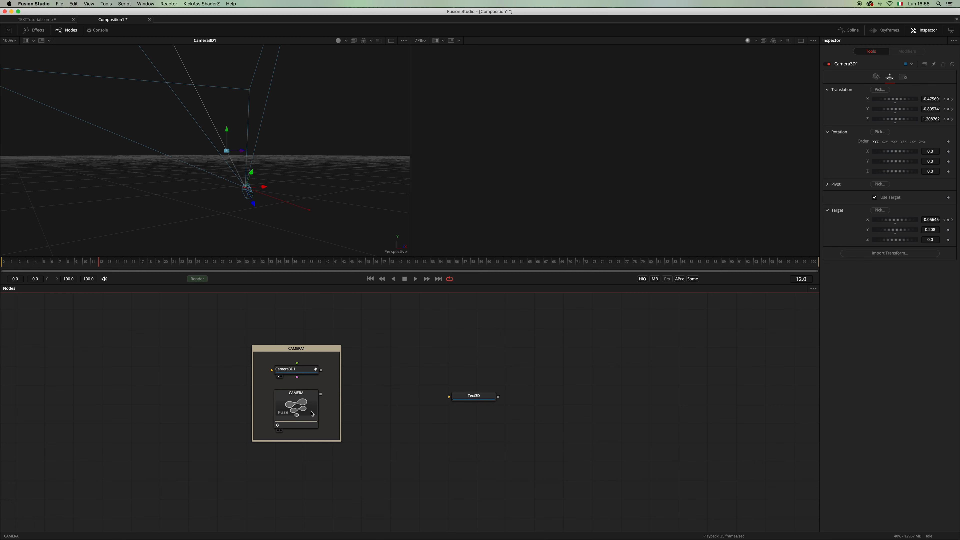
left_click(301, 401)
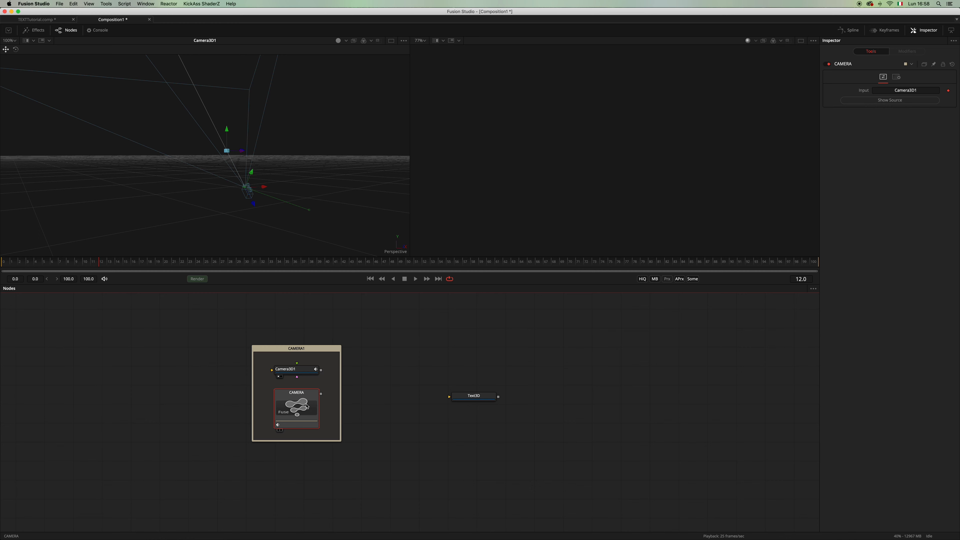
- Display the Text3D node in the empty second viewer and enable lighting there
scroll(295, 379, "right", 3)
left_click_drag(363, 416, 381, 393)
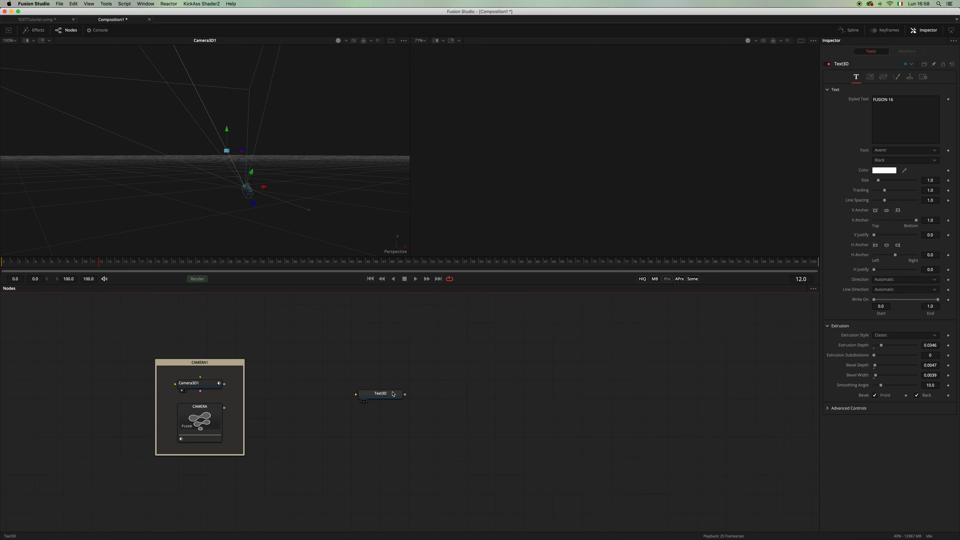
left_click_drag(393, 394, 623, 151)
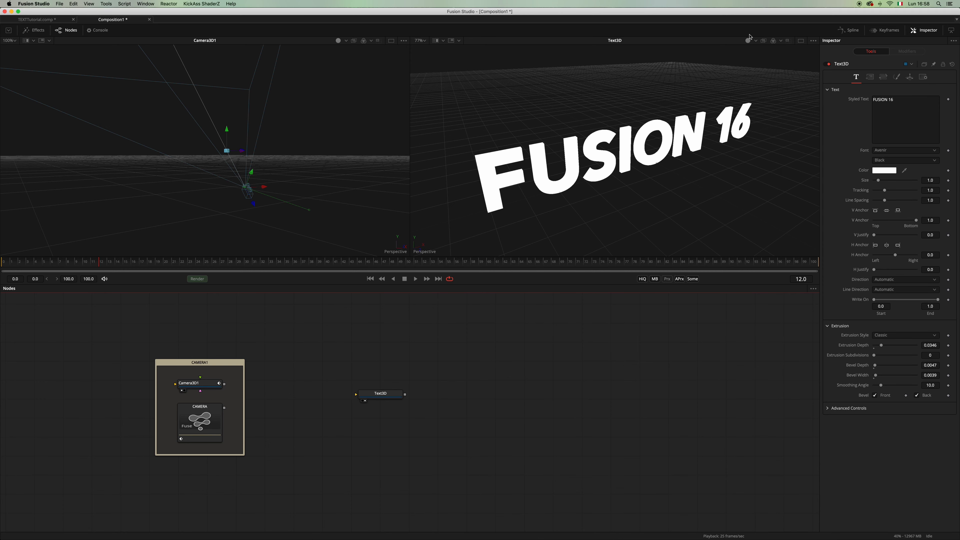
left_click(748, 42)
- Hide the 3D grid in the viewer showing Text3D
left_click_drag(691, 176, 675, 165)
right_click(674, 166)
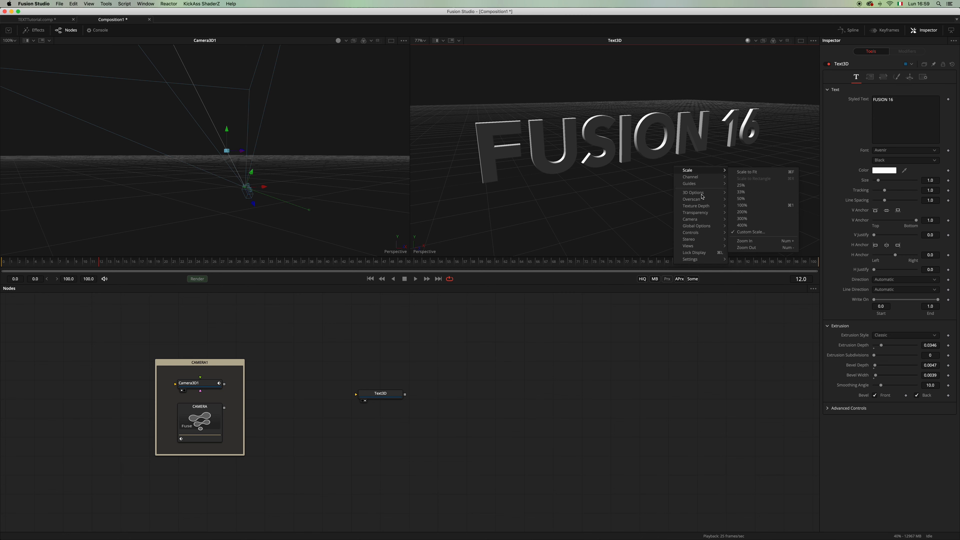
mouse_move(702, 197)
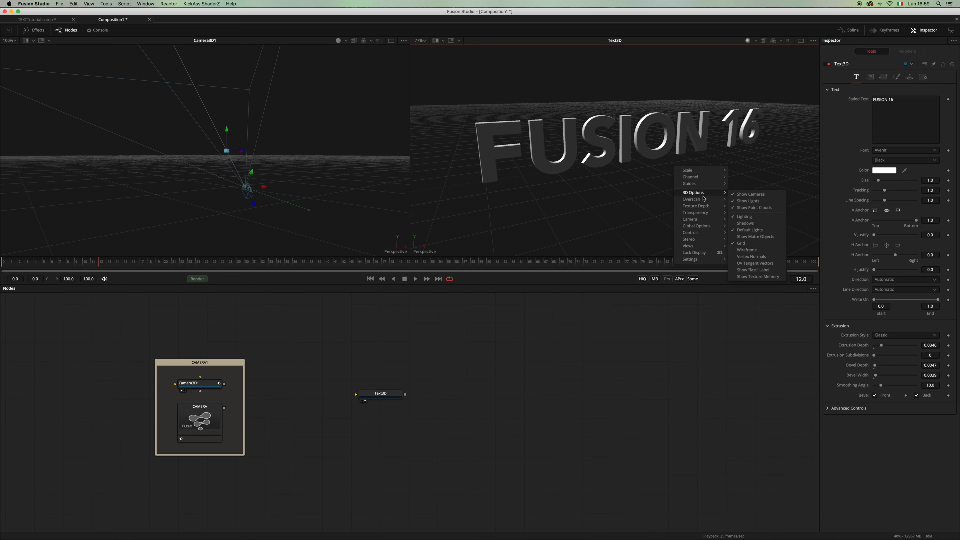
left_click(751, 244)
left_click_drag(655, 193, 667, 194)
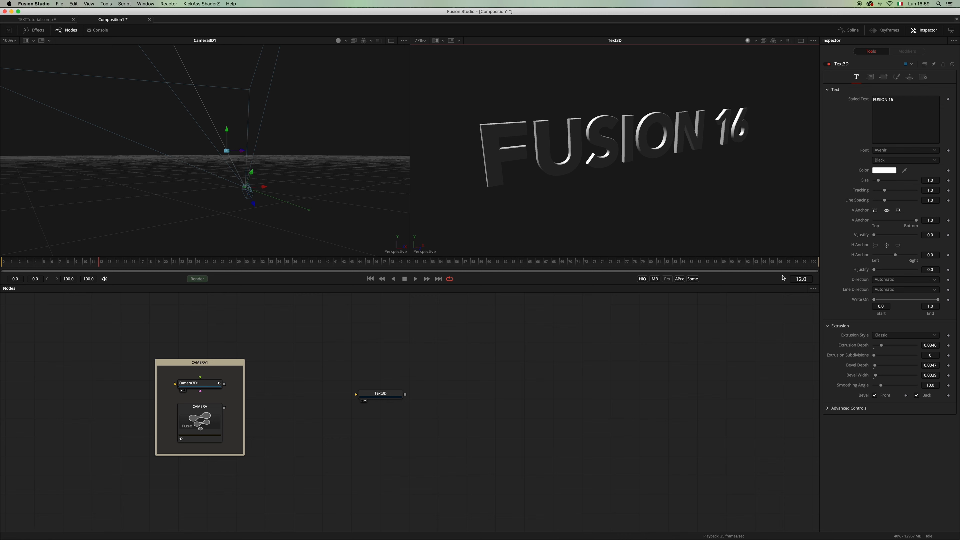
- Create four copies of the Text3D node and arrange them in a column beside the original
left_click_drag(382, 394, 381, 396)
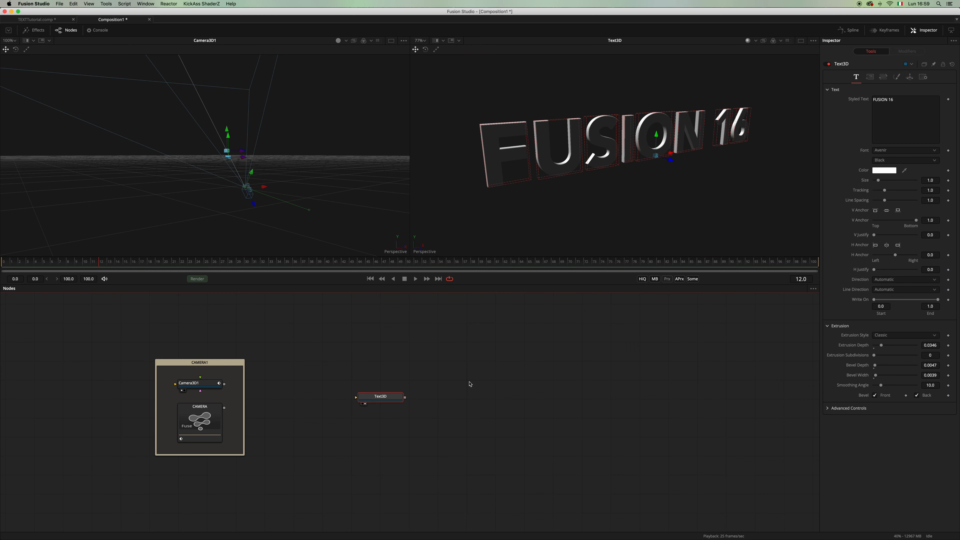
left_click(457, 363)
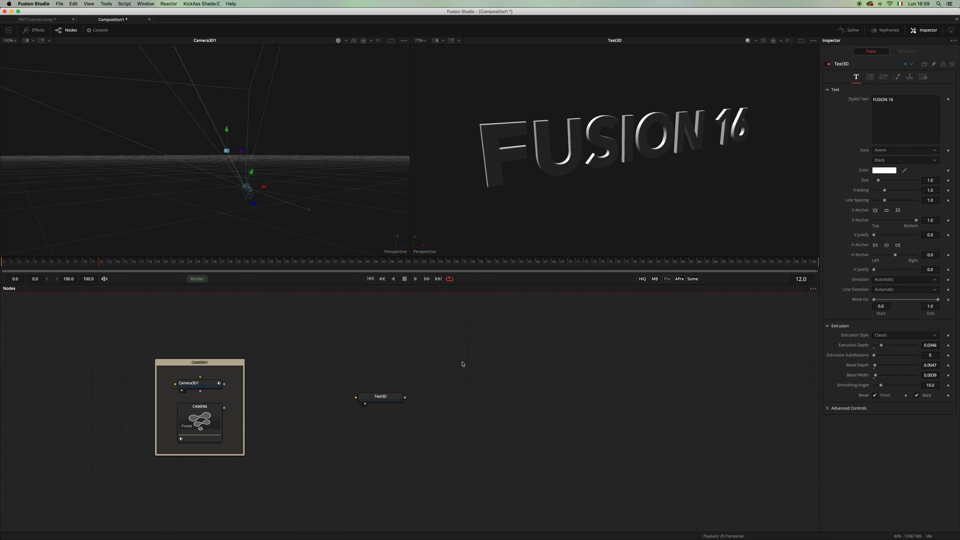
key("ctrl+v")
key("ctrl+v")
key("ctrl+v")
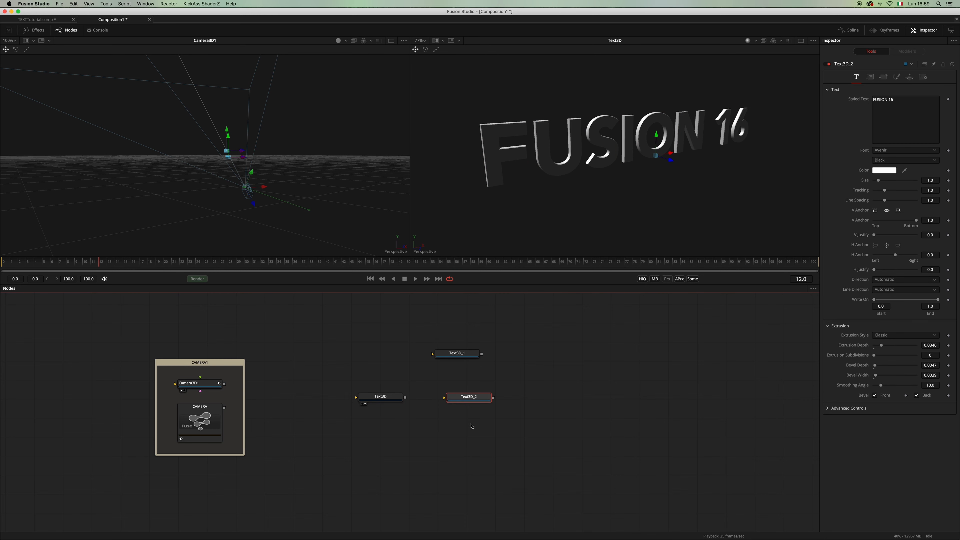
key("super+v")
left_click_drag(469, 396, 456, 368)
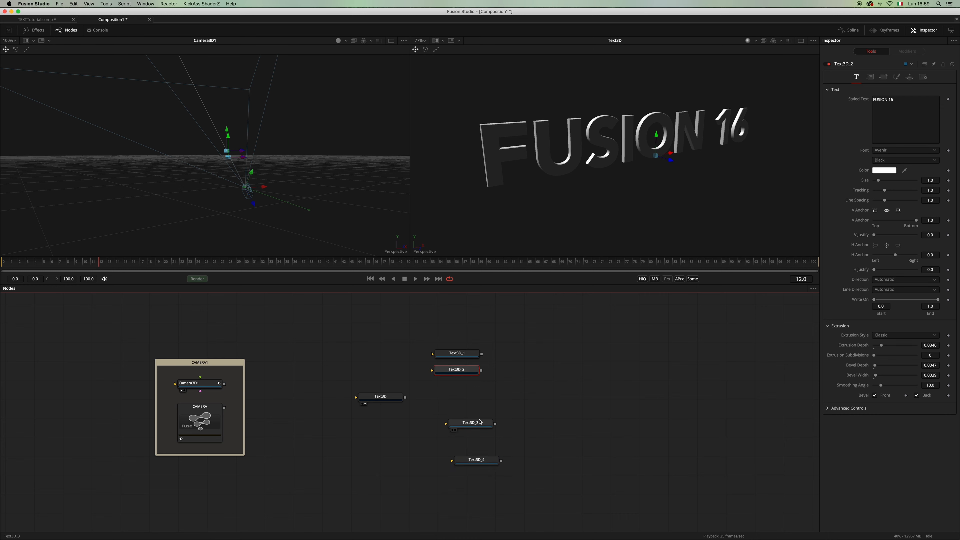
left_click_drag(478, 423, 465, 392)
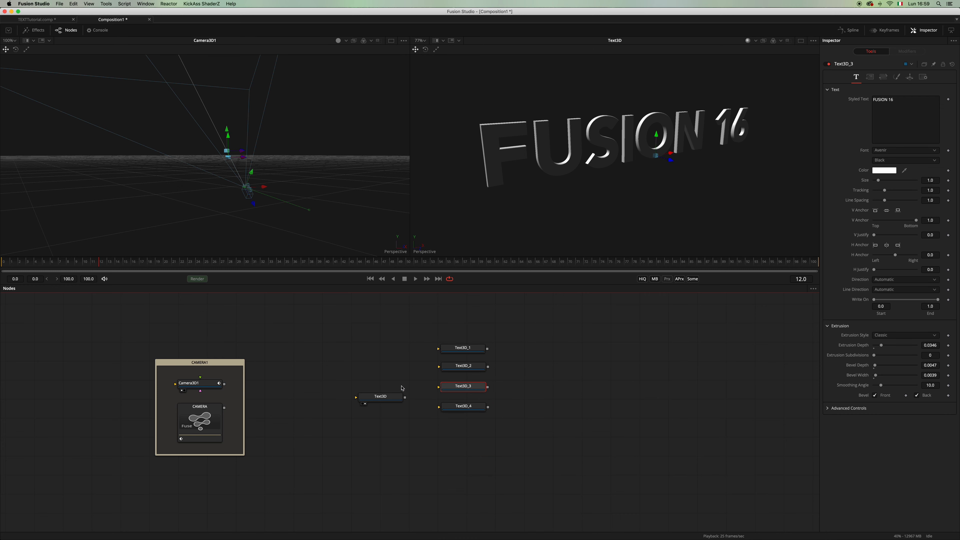
- Publish the Font and font style parameters of the original Text3D node and check the resulting modifiers
left_click(388, 399)
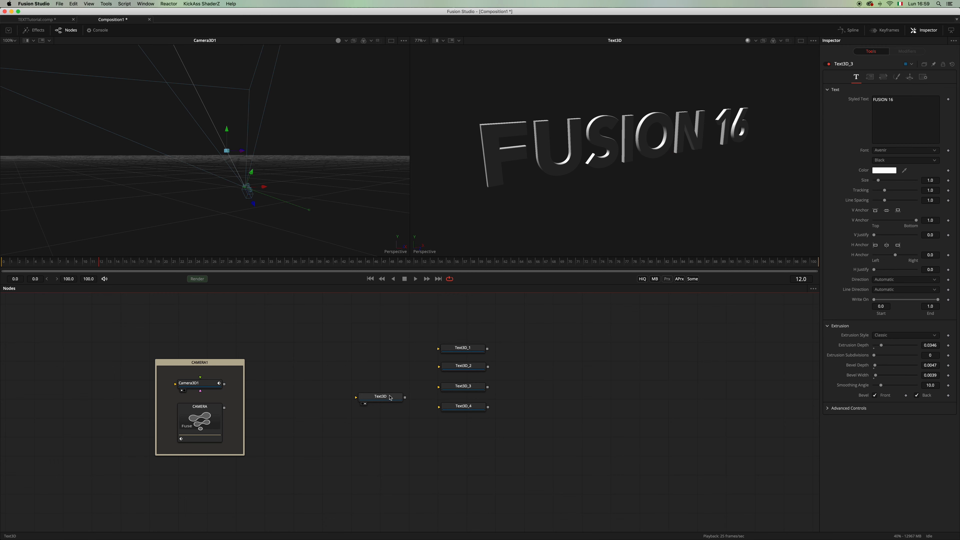
left_click(391, 399)
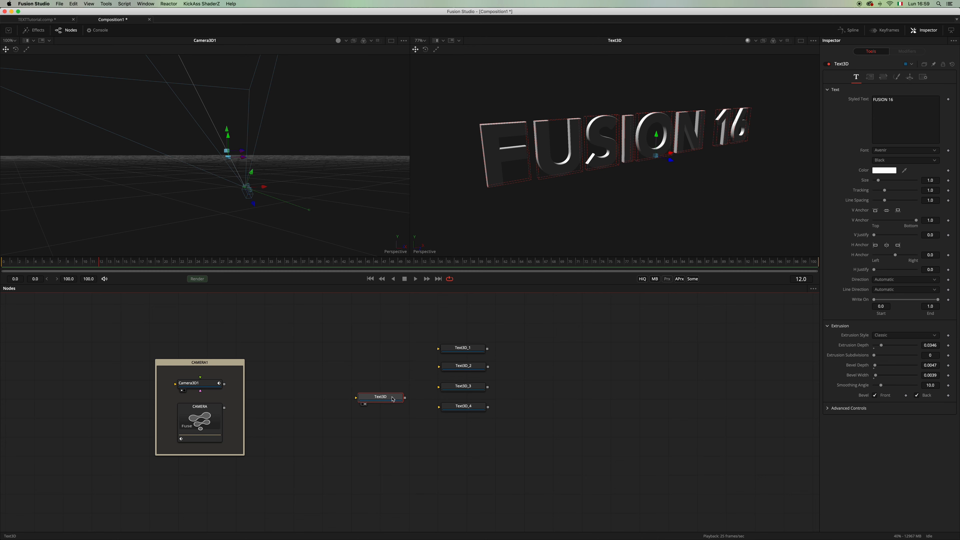
right_click(935, 153)
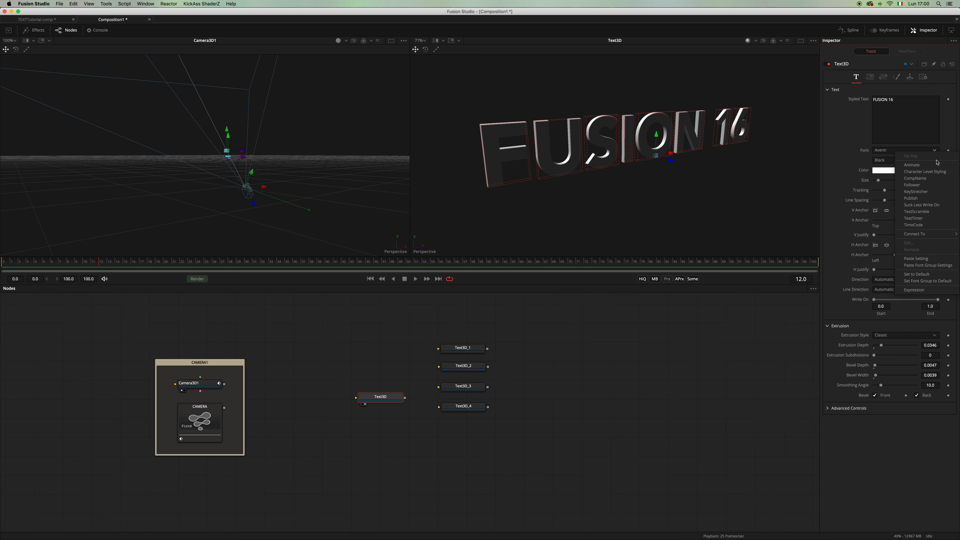
left_click(936, 199)
right_click(935, 163)
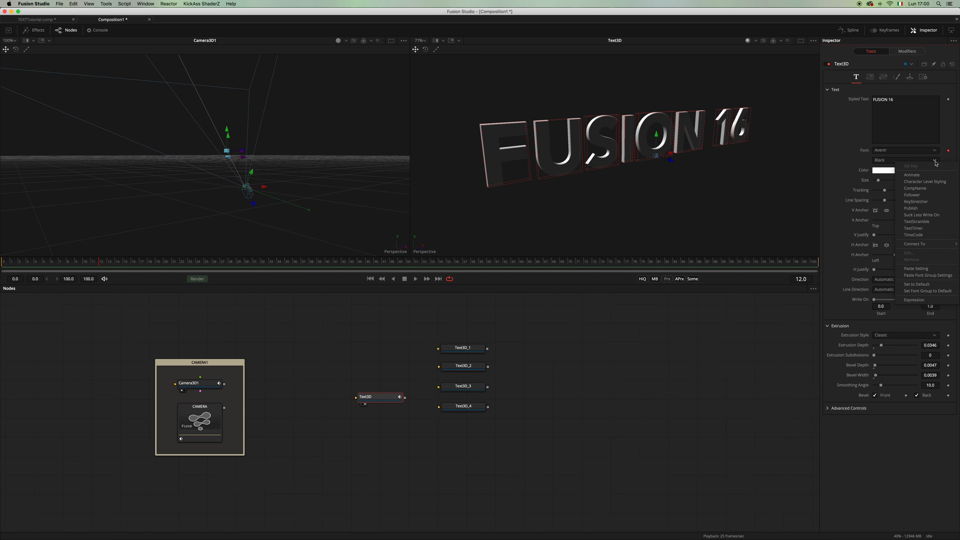
left_click(935, 208)
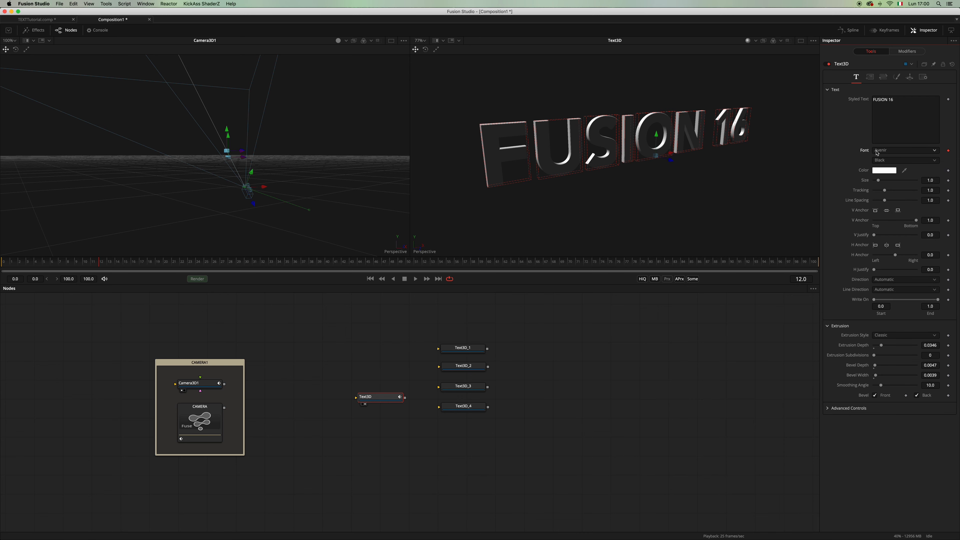
left_click(907, 51)
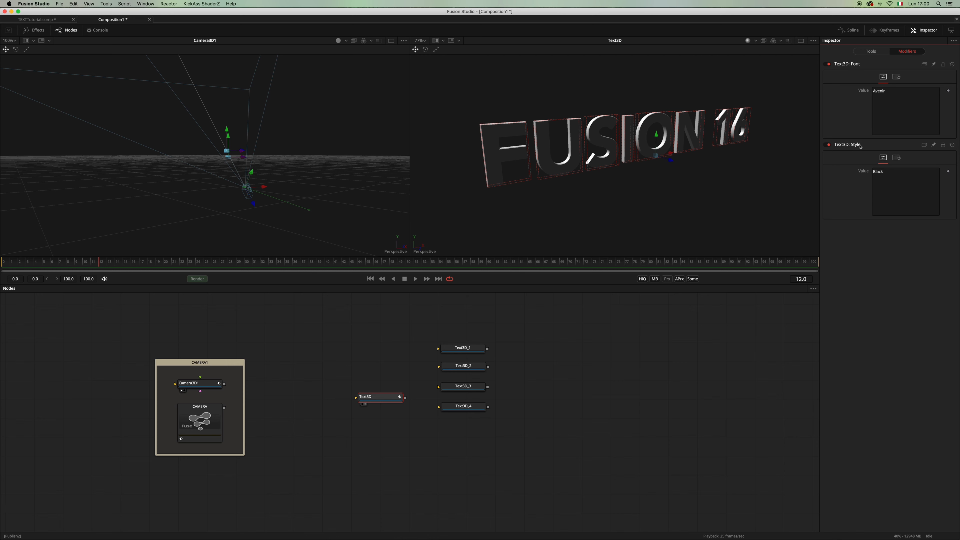
left_click(871, 51)
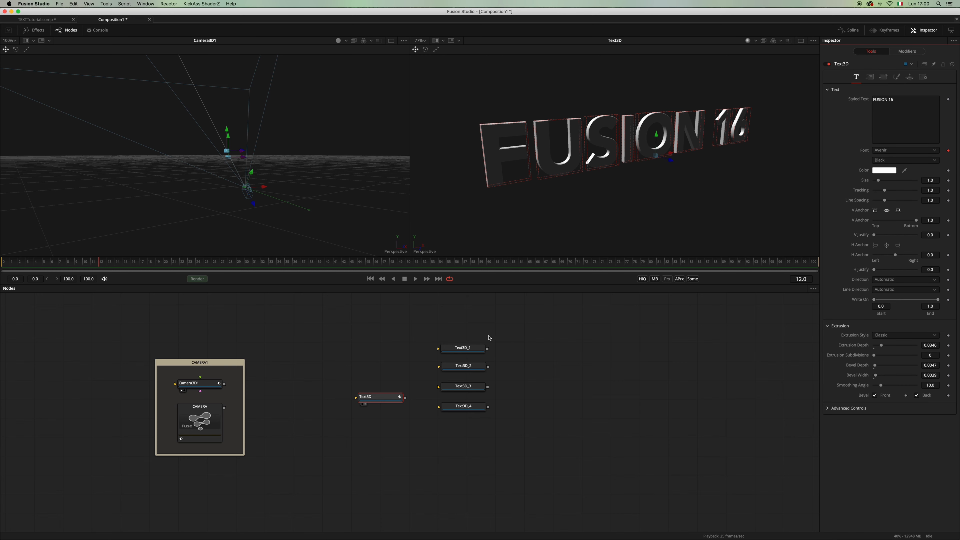
- Add an expression to Text3D_1's Styled Text that links it to Text3D.StyledText
left_click(477, 345)
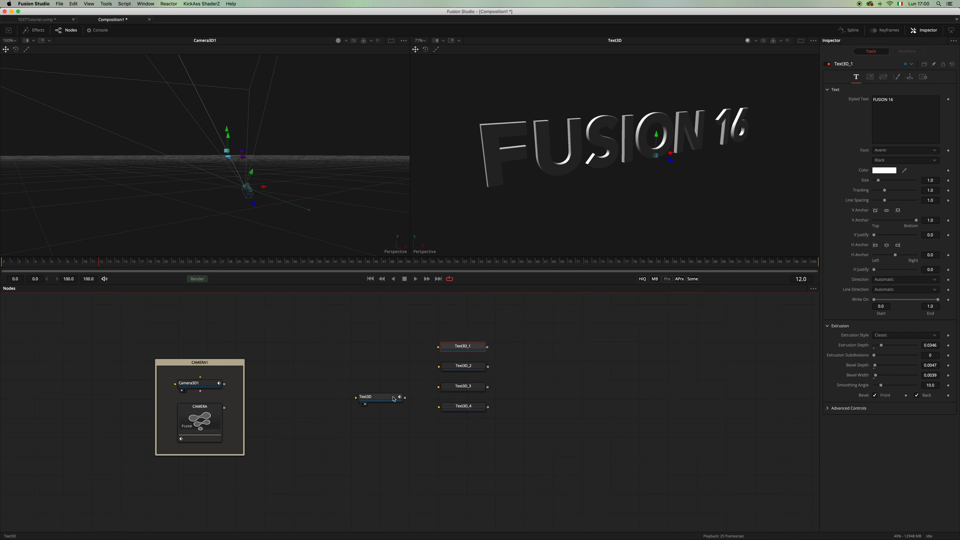
left_click_drag(480, 350, 479, 347)
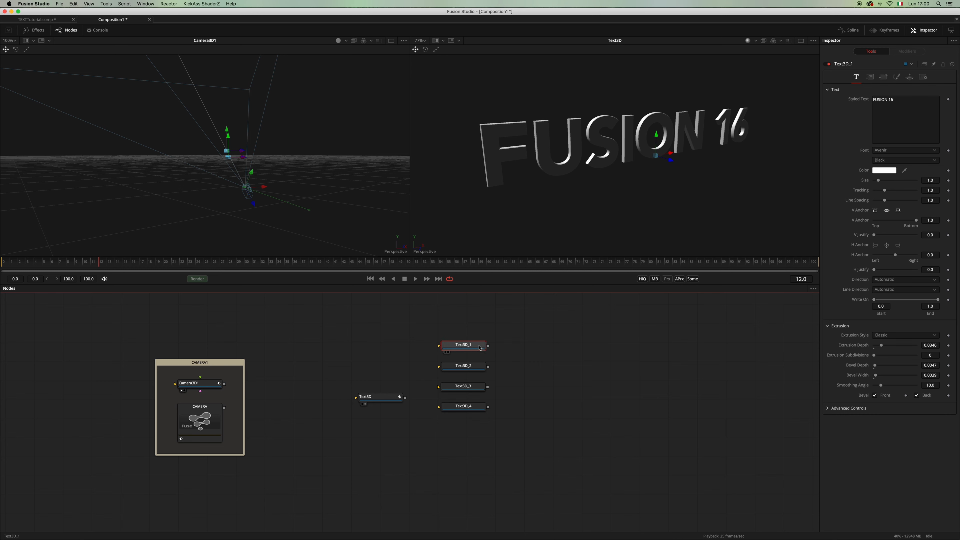
right_click(856, 102)
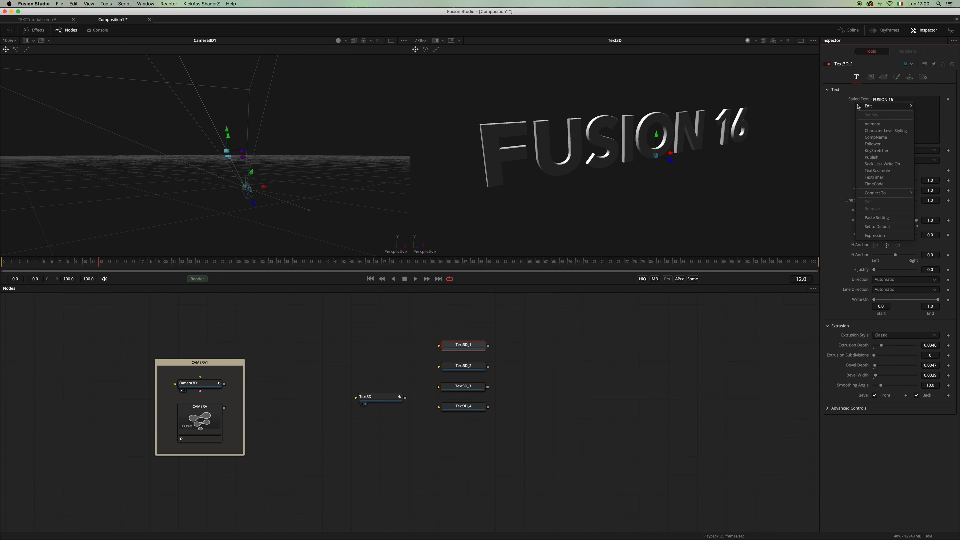
left_click(874, 235)
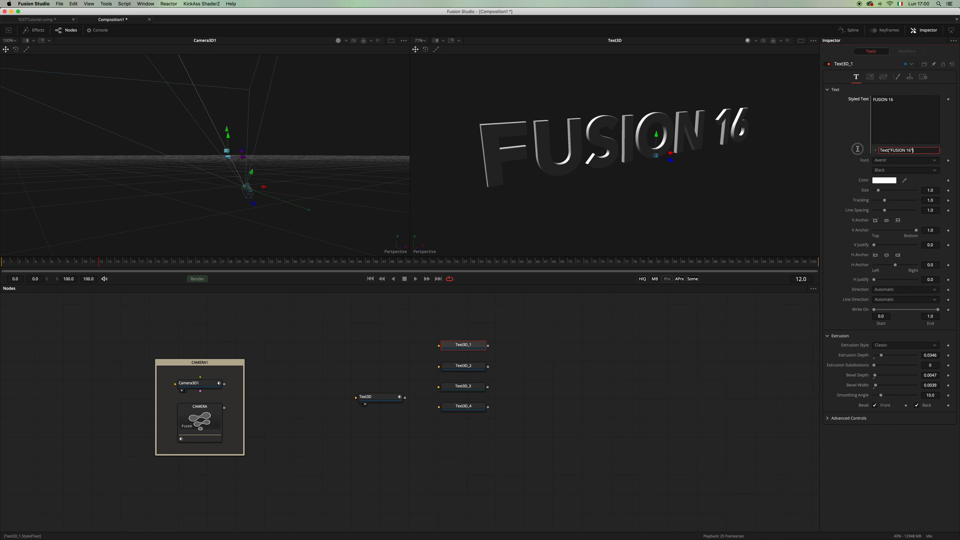
type("Te")
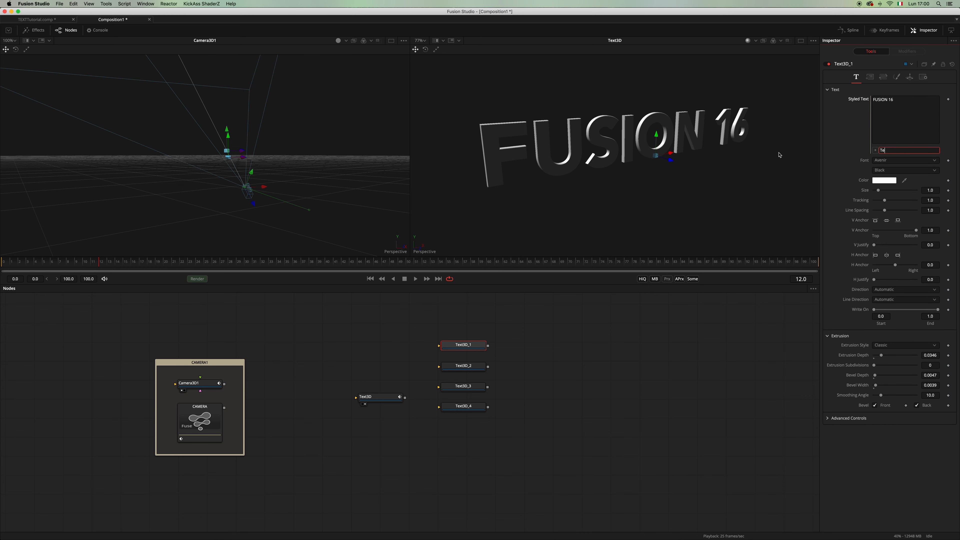
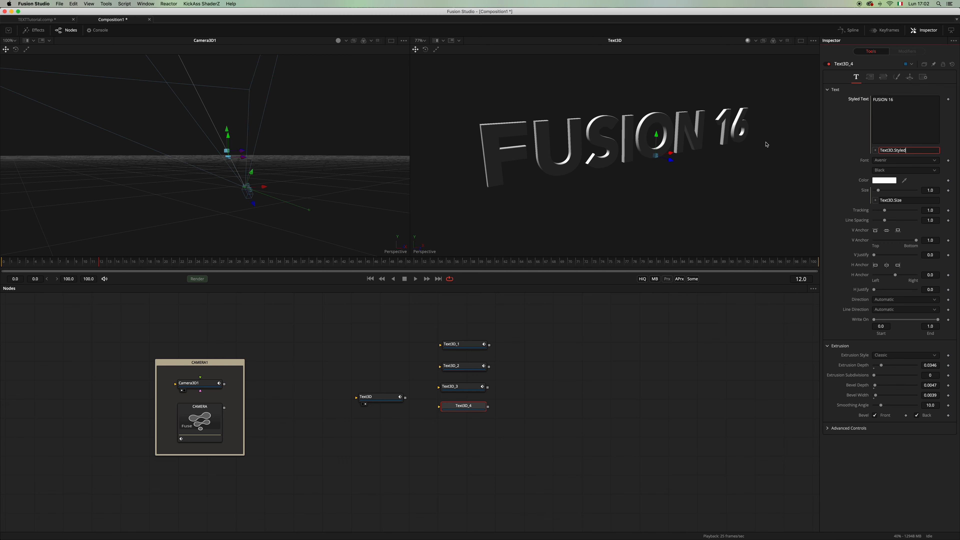
- Connect the font and font style of Text3D_4 to the published values of the master Text3D
right_click(907, 160)
left_click(912, 247)
right_click(906, 170)
left_click(910, 266)
- Spread out the four copies, placing Text3D_1 above Text3D, Text3D_4 below it, and Text3D_2 and Text3D_3 together to the side
left_click_drag(483, 404, 522, 361)
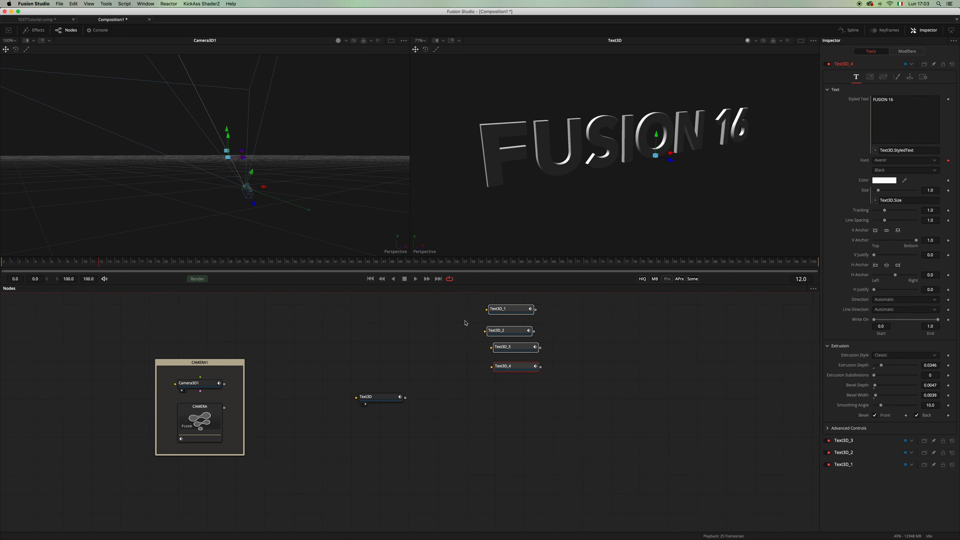
left_click_drag(499, 308, 362, 379)
left_click_drag(506, 365, 405, 451)
left_click_drag(368, 379, 375, 379)
left_click_drag(496, 314, 538, 383)
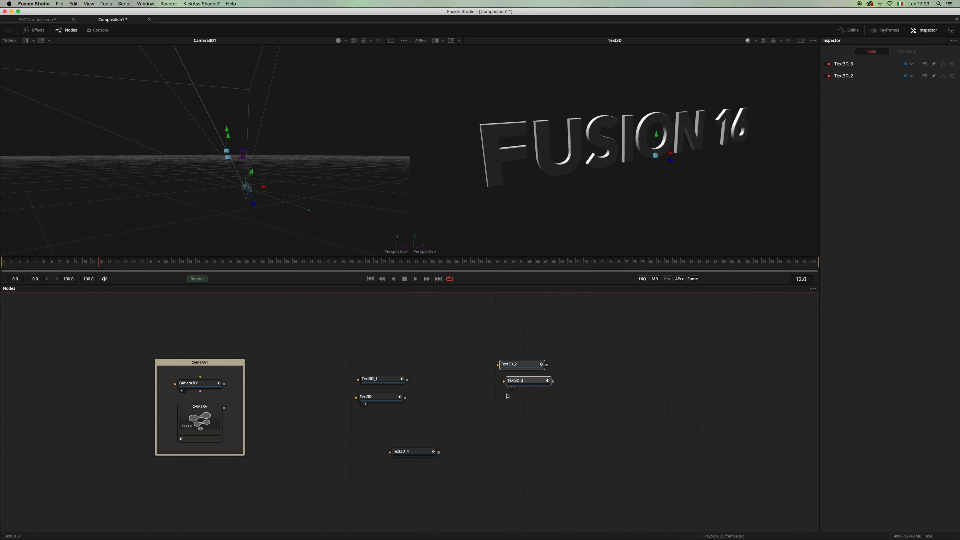
- Merge Text3D_1 with Text3D in a new 3D merge and display the merge in the second viewer
left_click_drag(407, 379, 405, 400)
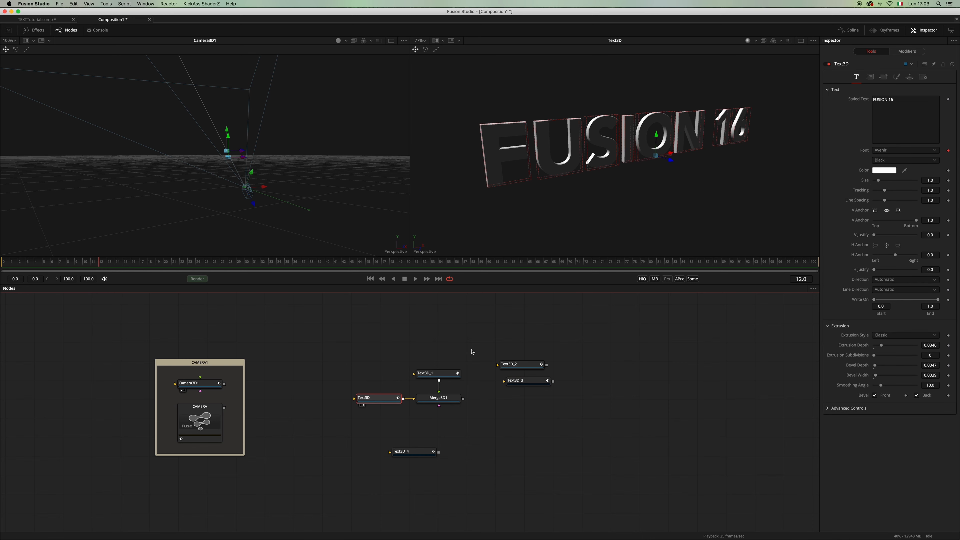
left_click_drag(454, 400, 676, 160)
scroll(659, 195, "up", 5)
- Merge Text3D_2 with Text3D_3 and offset Text3D_2 in depth so the two extrusions sit directly against each other
left_click_drag(547, 364, 595, 203)
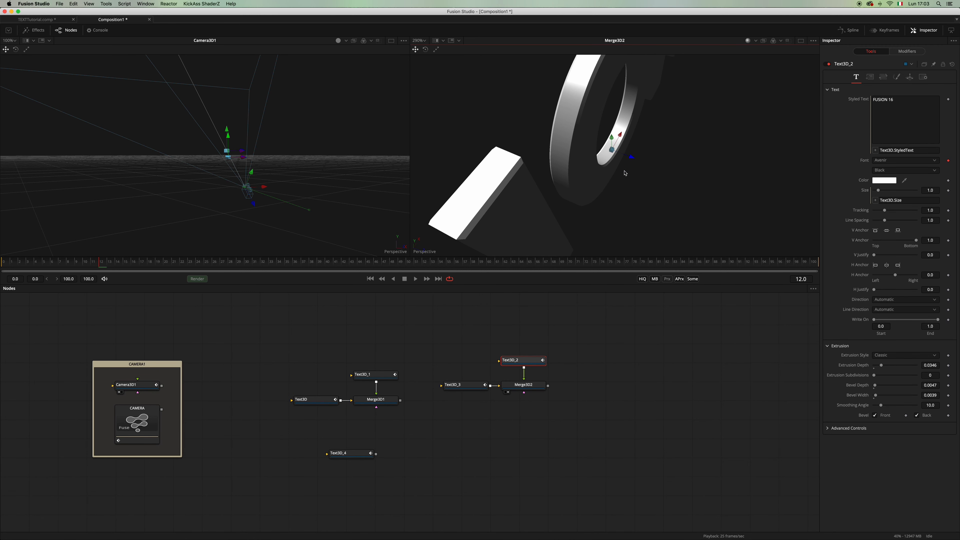
left_click_drag(625, 173, 652, 163)
scroll(652, 166, "down", 5)
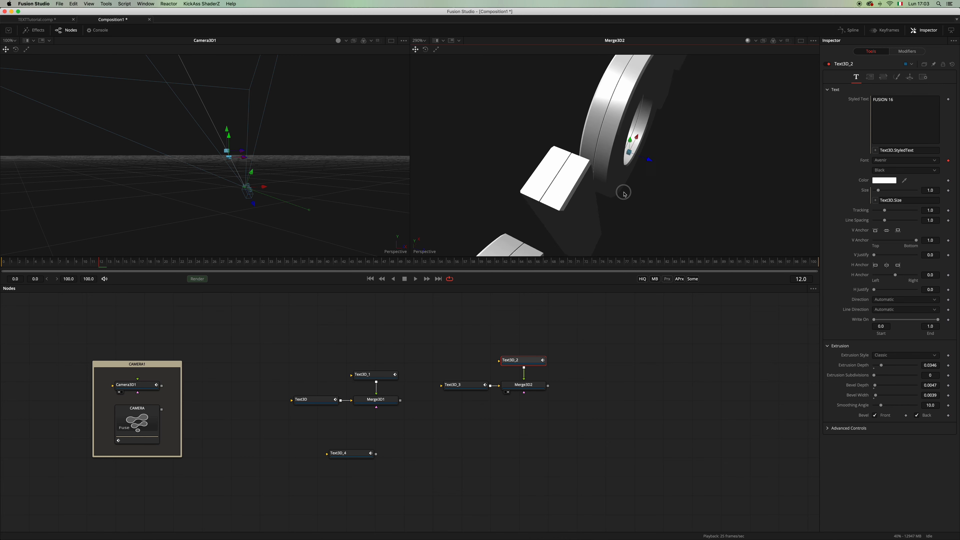
- Connect Merge3D2 to Merge3D1 and offset it in depth to leave a gap between the two text pairs
left_click_drag(436, 336, 384, 400)
left_click(530, 363)
left_click(497, 357)
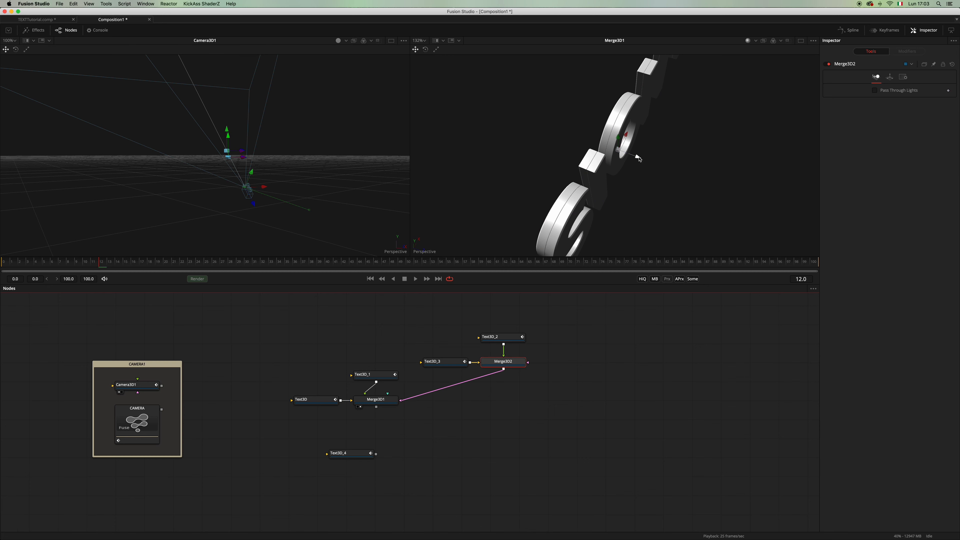
left_click_drag(638, 158, 650, 175)
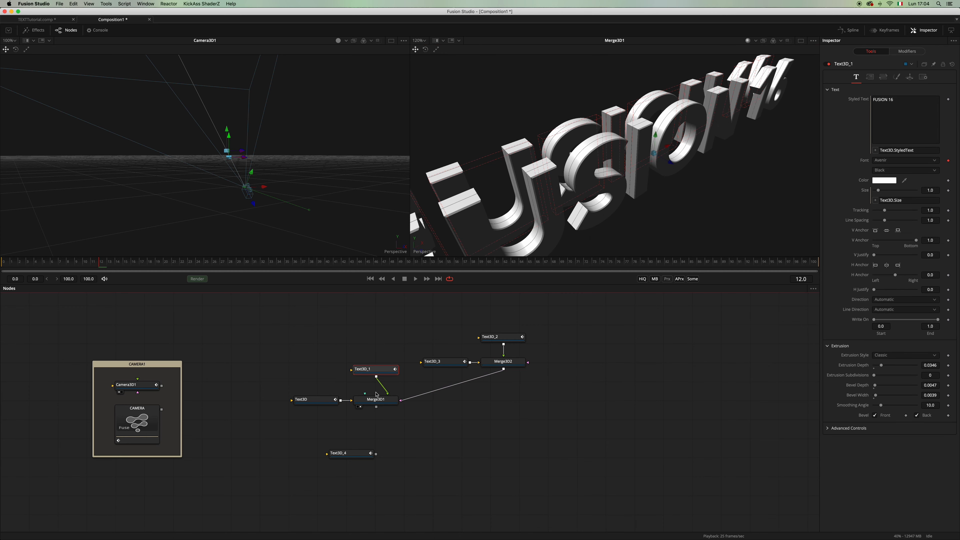
left_click(314, 399)
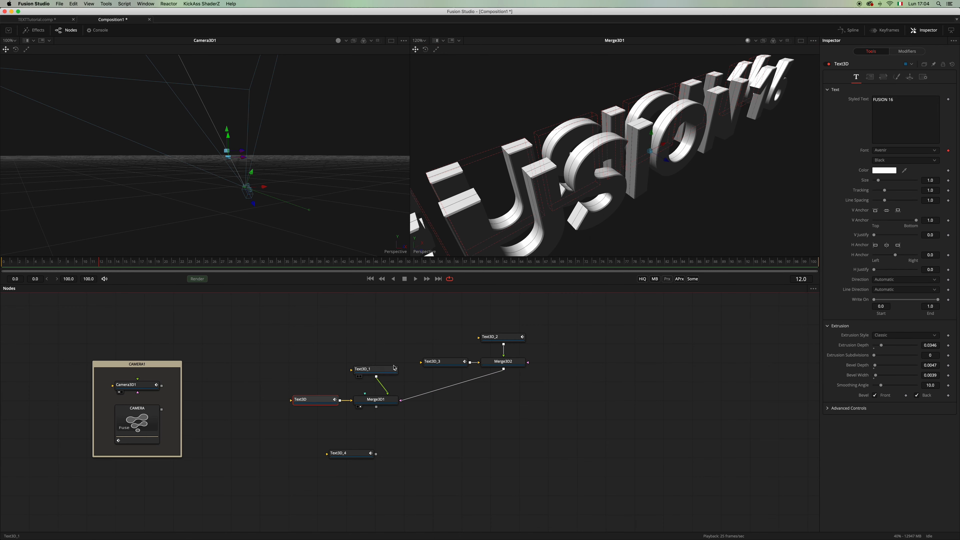
left_click(549, 398)
left_click_drag(562, 229, 592, 215)
left_click(557, 212)
left_click_drag(503, 227, 639, 204)
- Arrange the nodes in two rows, with Merge3D2 between Text3D_2 and Text3D_3 above Merge3D1 between Text3D and Text3D_1
left_click_drag(376, 369, 515, 400)
left_click_drag(454, 363, 376, 379)
left_click_drag(501, 339, 295, 399)
left_click_drag(514, 400, 525, 399)
left_click_drag(282, 357, 392, 407)
left_click_drag(386, 402, 402, 402)
left_click(398, 424)
- Connect Text3D_4 to Merge3D1 and offset it in depth into the gap between the two text pairs
left_click_drag(358, 453, 394, 403)
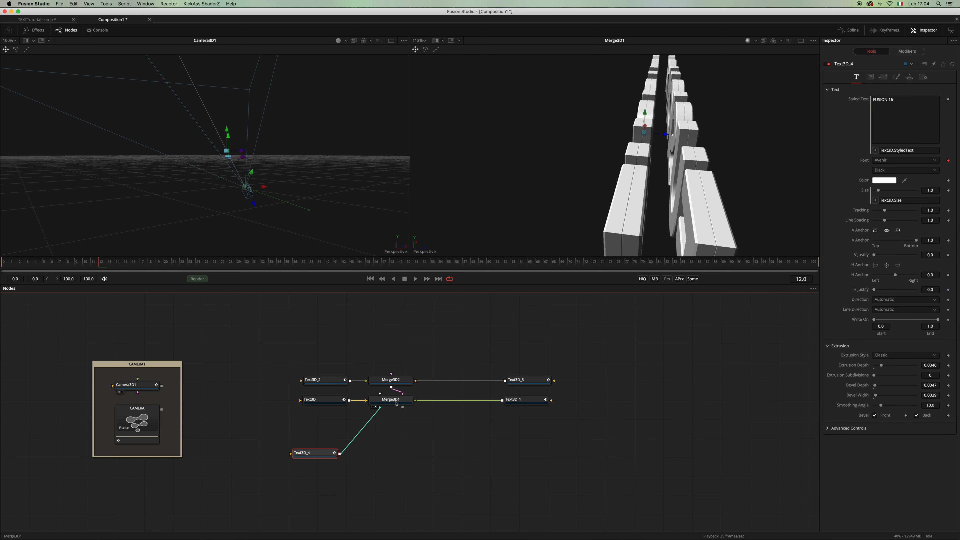
left_click(396, 403)
left_click_drag(697, 169, 629, 210)
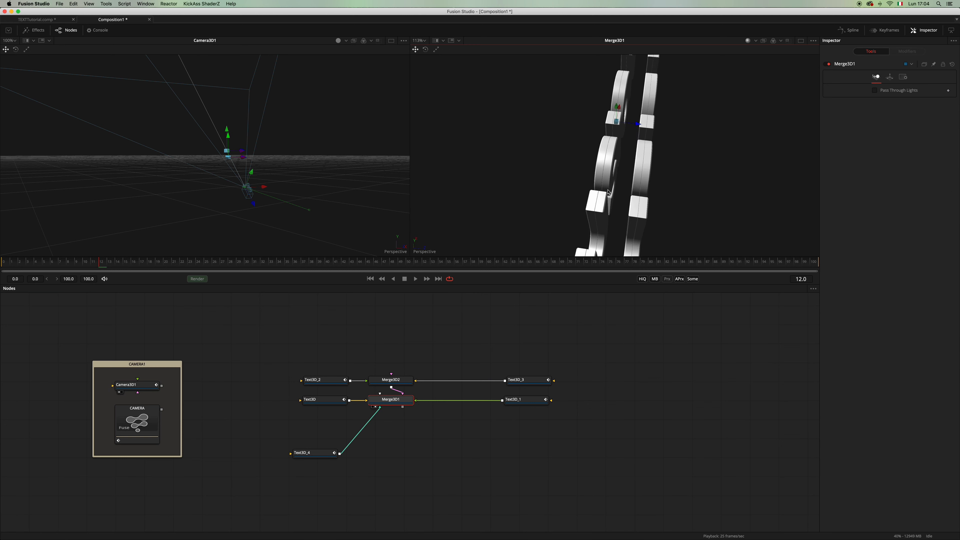
scroll(629, 210, "up", 5)
left_click(318, 453)
left_click_drag(623, 138, 641, 140)
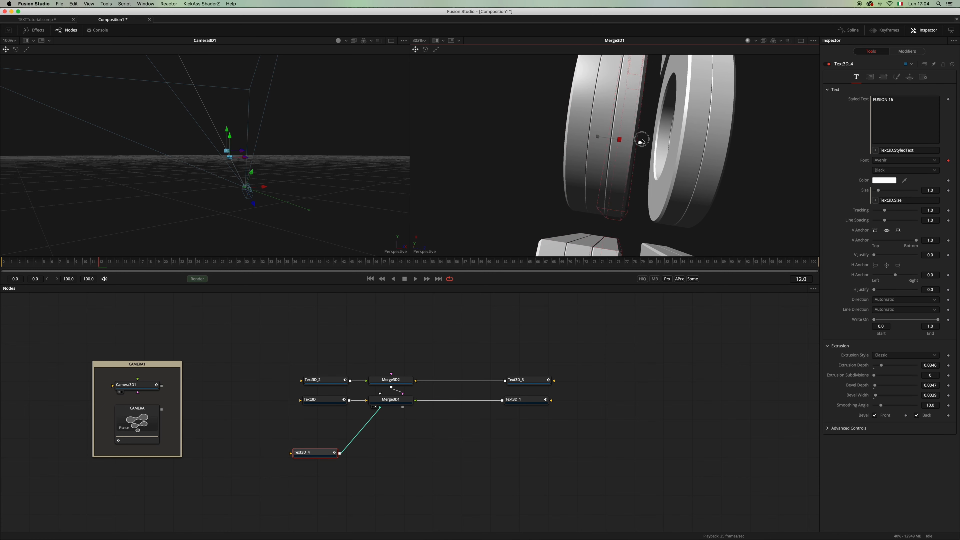
- Increase Text3D_4's extrusion depth to about 0.11 so it fills the gap between the text pairs
left_click_drag(884, 366, 898, 365)
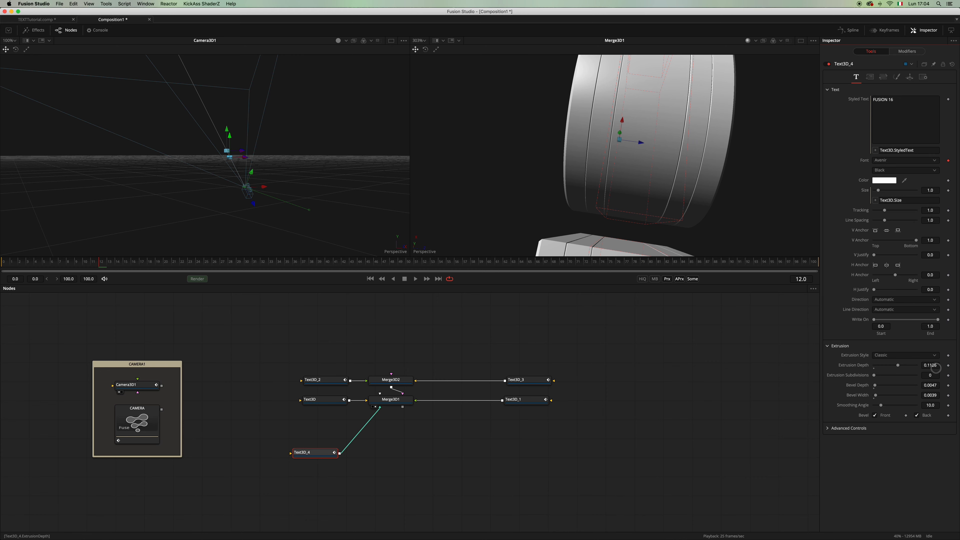
scroll(619, 159, "down", 8)
left_click_drag(619, 158, 645, 233)
- Move the CAMERA1 group farther from the text nodes and shift Text3D_4 slightly lower
left_click_drag(234, 343, 129, 491)
left_click_drag(136, 363, 120, 332)
left_click_drag(311, 455, 328, 463)
- Test the linked text by changing the master Text3D's Styled Text to "Test", and undo the change
left_click(316, 402)
left_click(876, 136)
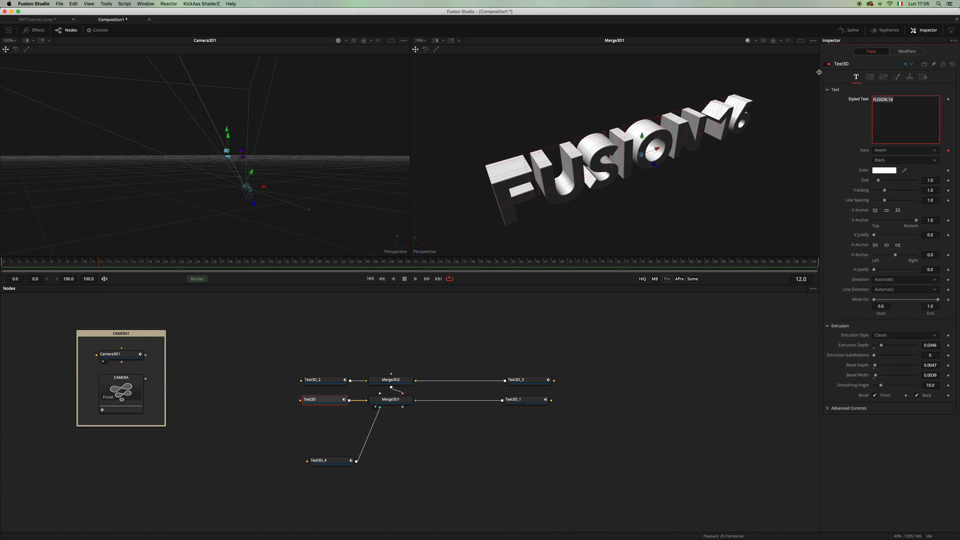
type("Test")
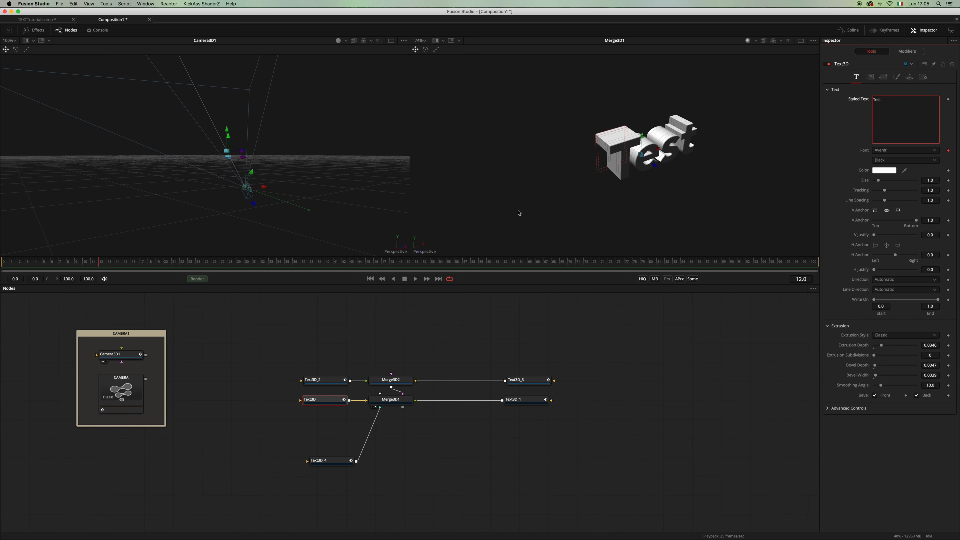
left_click(647, 320)
key("super+z")
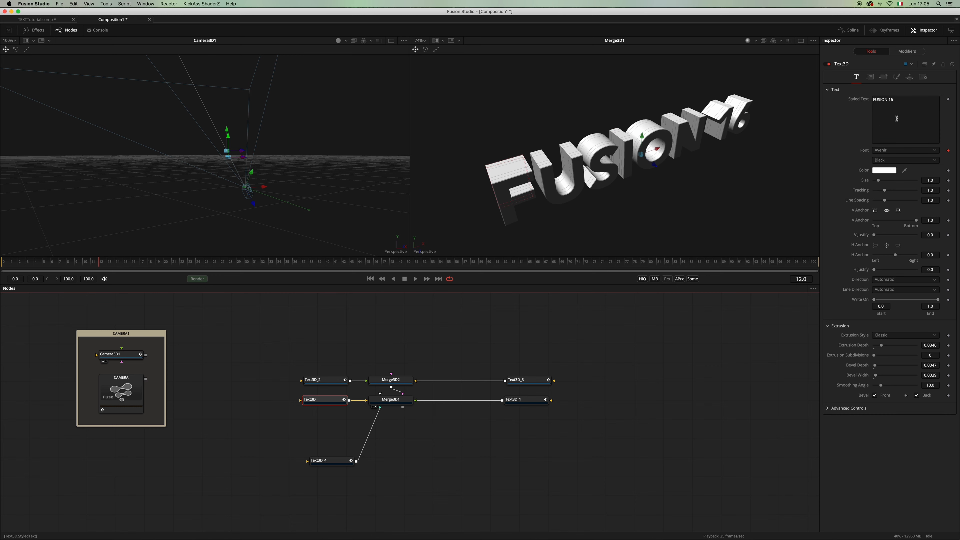
- Test the linked font by switching the master Text3D to Athelas and A Charming Font, and undo the change
left_click(913, 151)
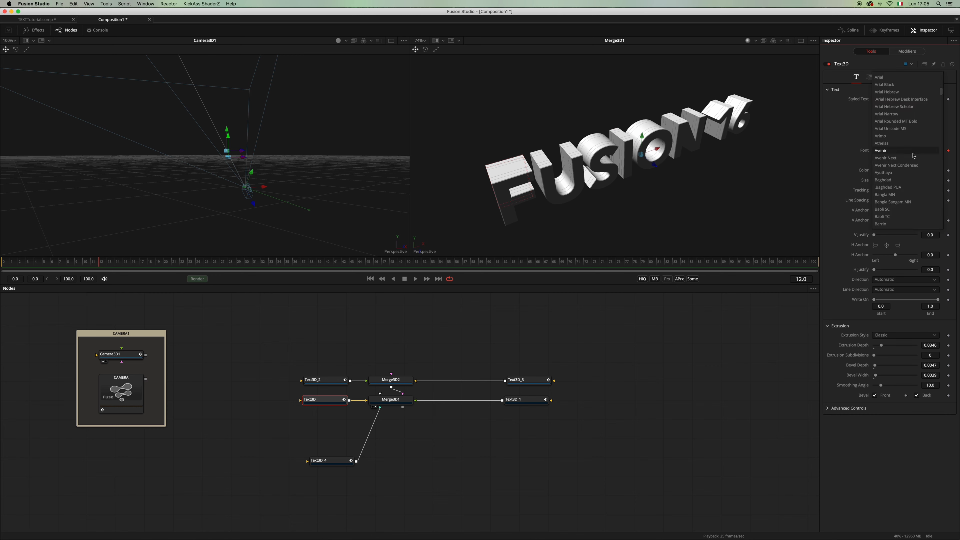
left_click(909, 136)
left_click(934, 151)
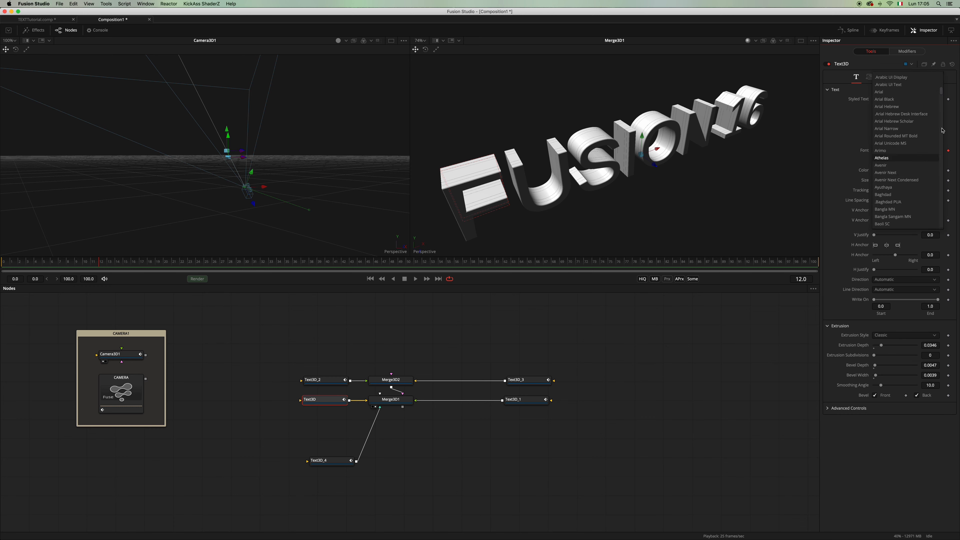
left_click_drag(941, 94, 944, 66)
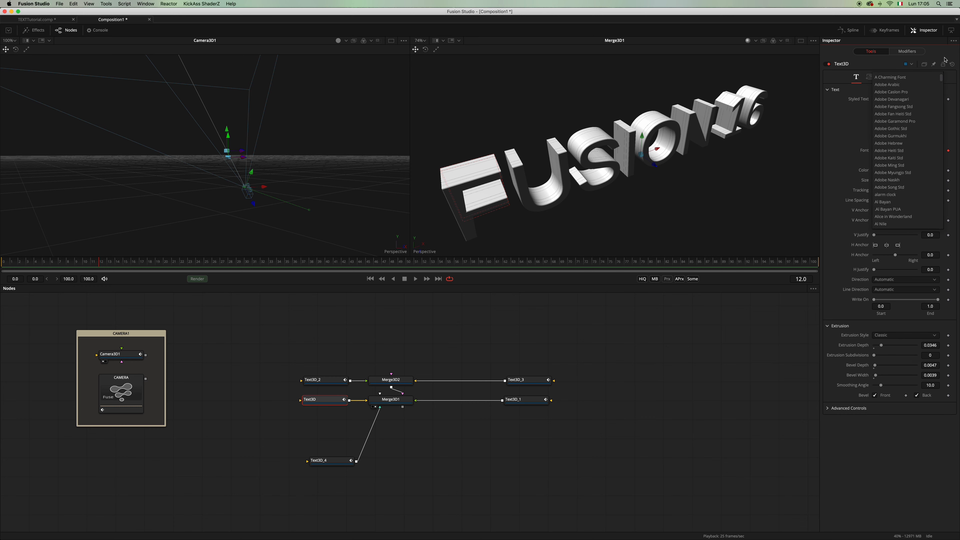
left_click(911, 79)
key("super+z")
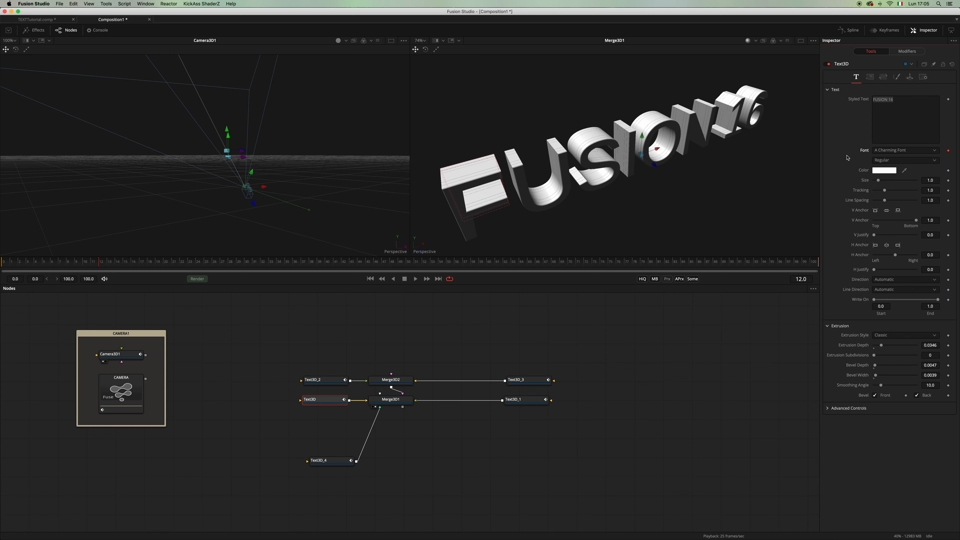
- Move Text3D_4 a little lower and shift the CAMERA1 group up, away from the text nodes
left_click_drag(638, 214, 643, 201)
left_click_drag(325, 460, 319, 471)
left_click(321, 379)
scroll(259, 386, "up", 3)
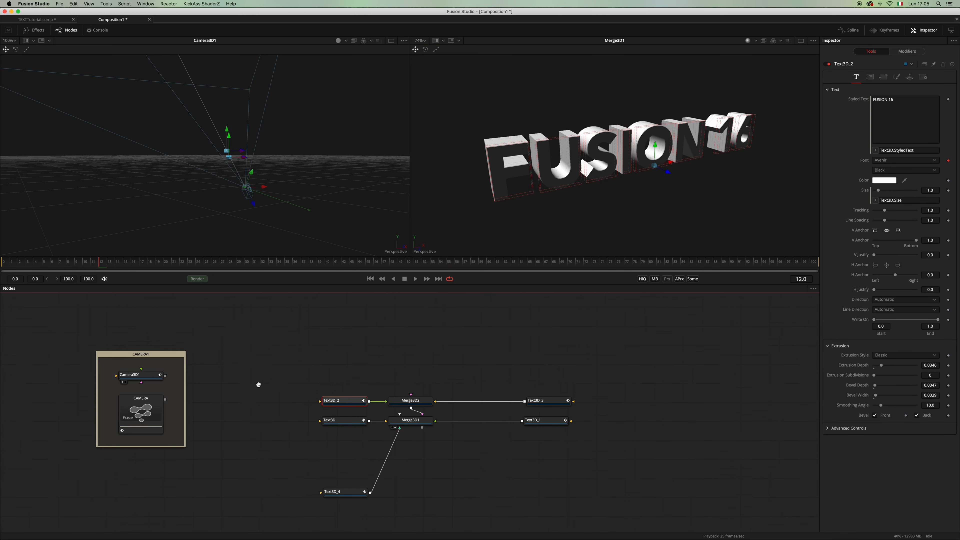
scroll(263, 380, "down", 2)
left_click_drag(266, 347, 181, 458)
left_click(201, 372)
left_click_drag(201, 372, 171, 320)
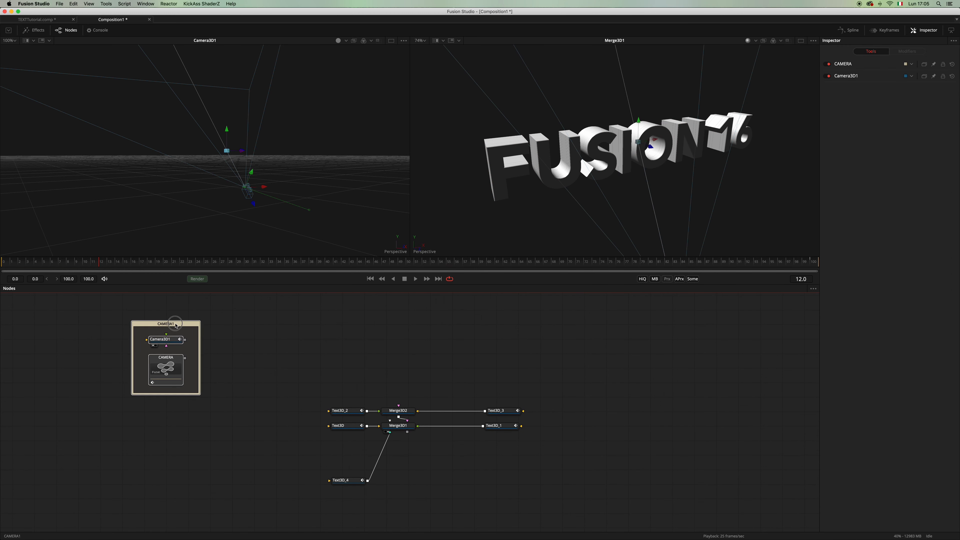
- Move Merge3D2, Text3D_2 and Text3D_3 together slightly up to widen the spacing between the two rows
left_click_drag(313, 379, 536, 414)
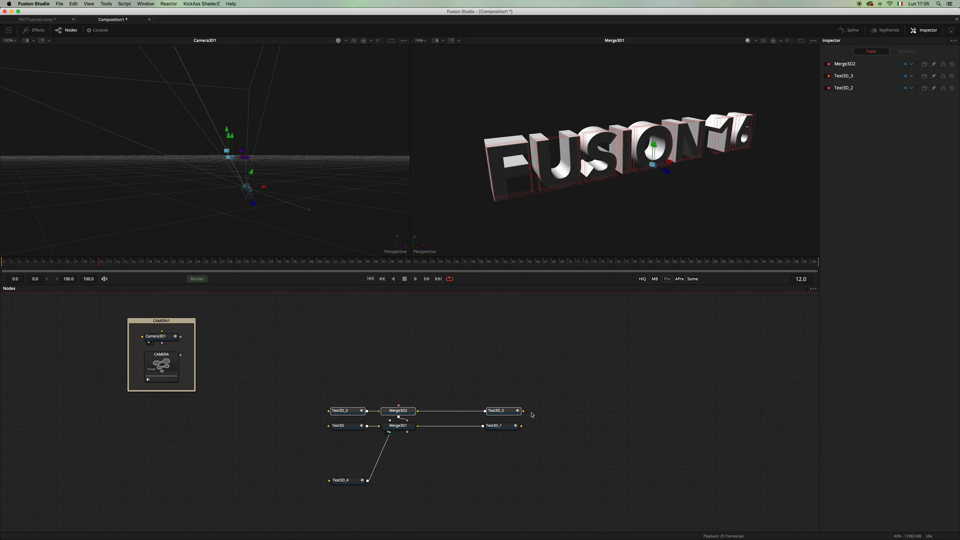
left_click_drag(397, 411, 397, 407)
left_click(456, 371)
scroll(479, 333, "up", 3)
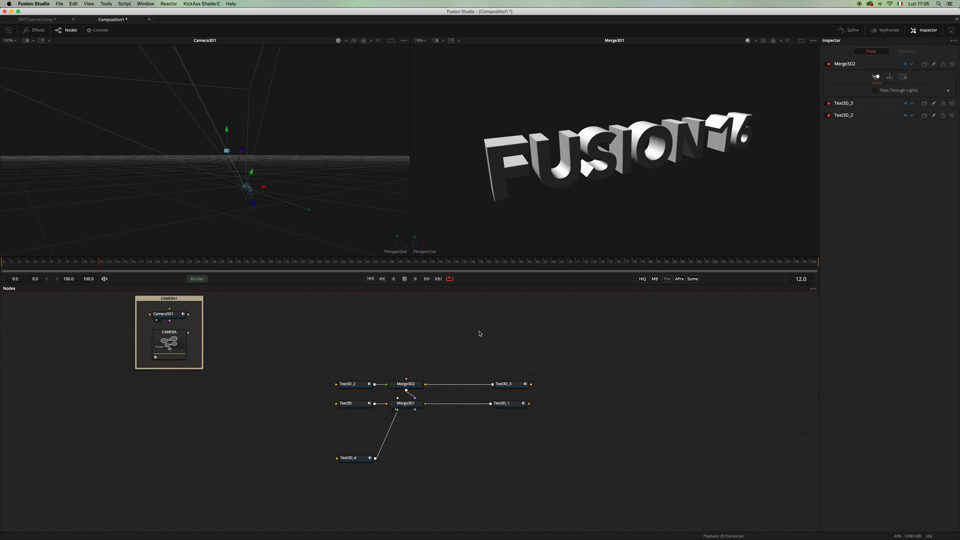
- Set the material color of Text3D_3 to black
left_click_drag(530, 403, 528, 403)
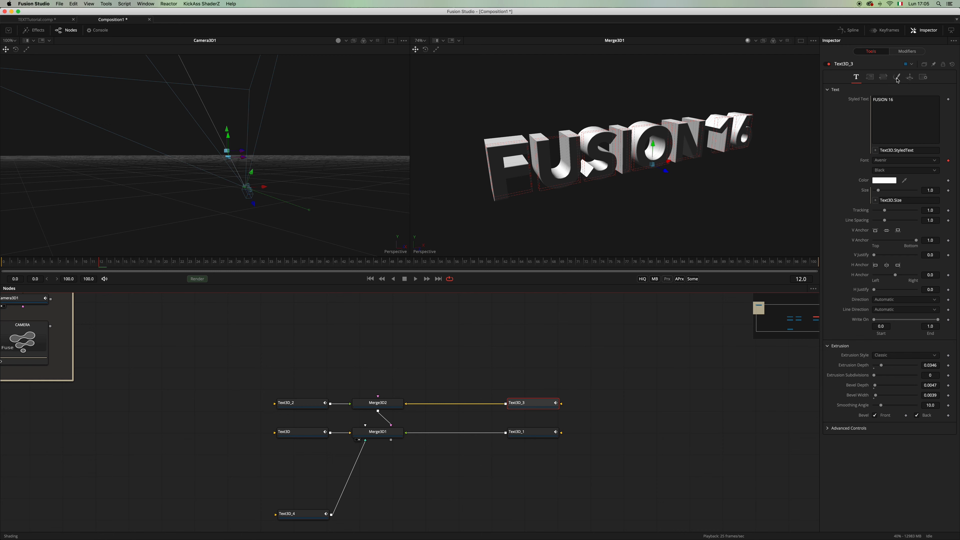
left_click(910, 103)
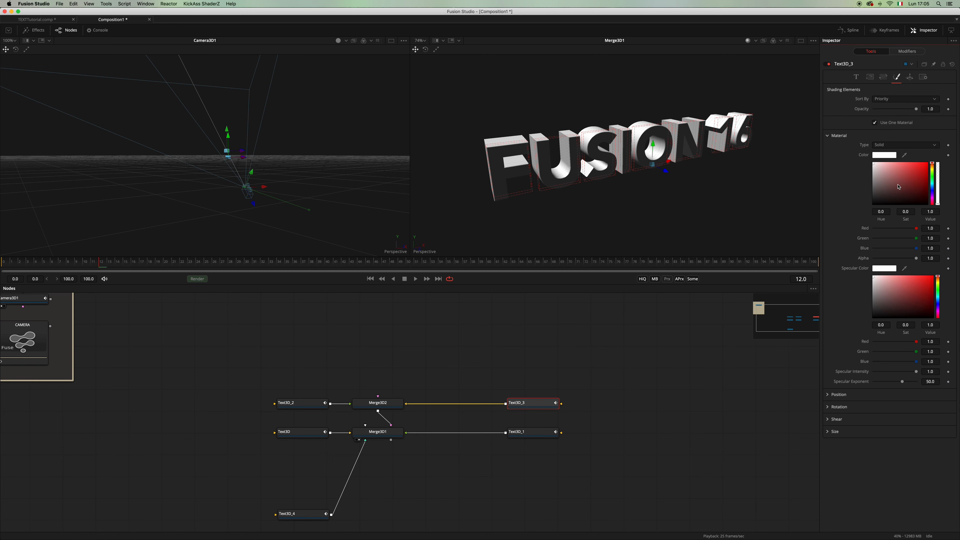
left_click_drag(909, 188, 840, 221)
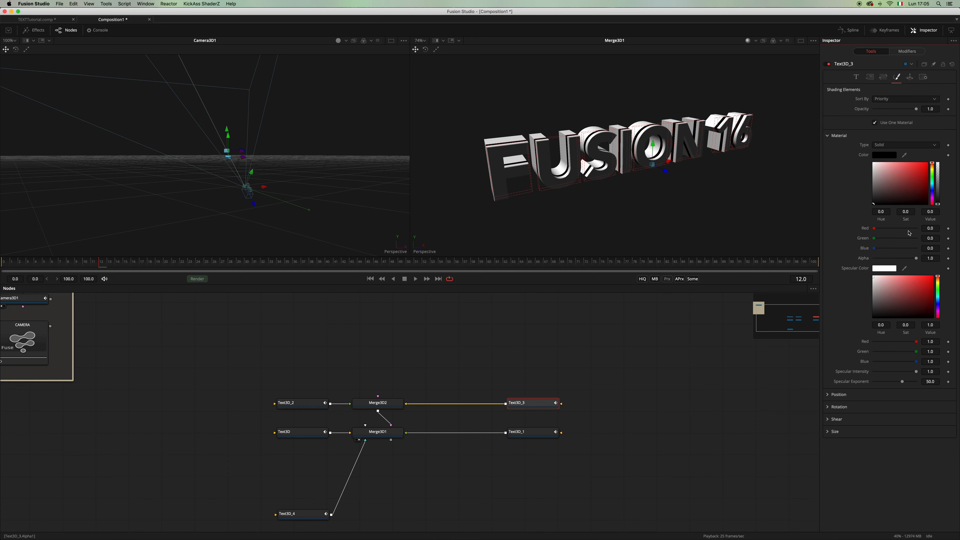
- Set the material color of Text3D_1 to black
left_click(529, 431)
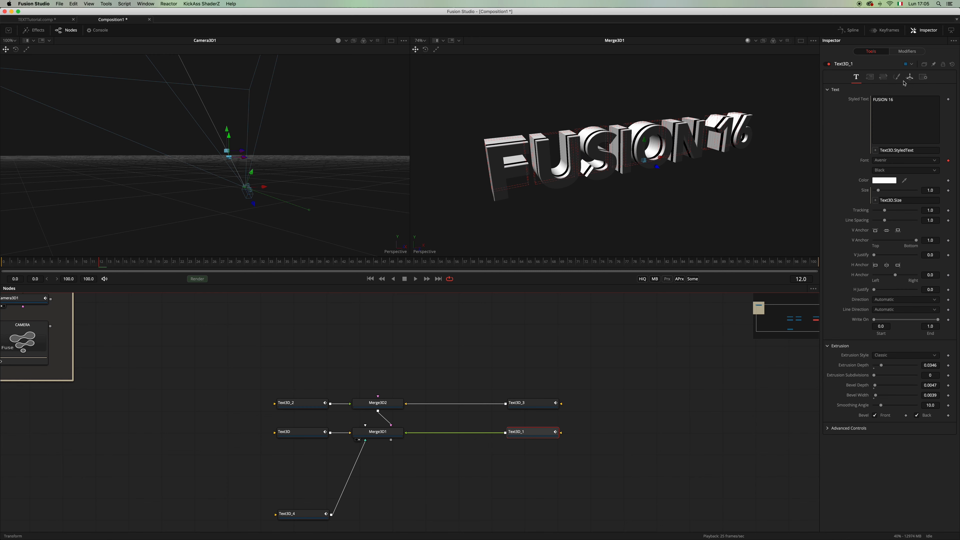
left_click(897, 77)
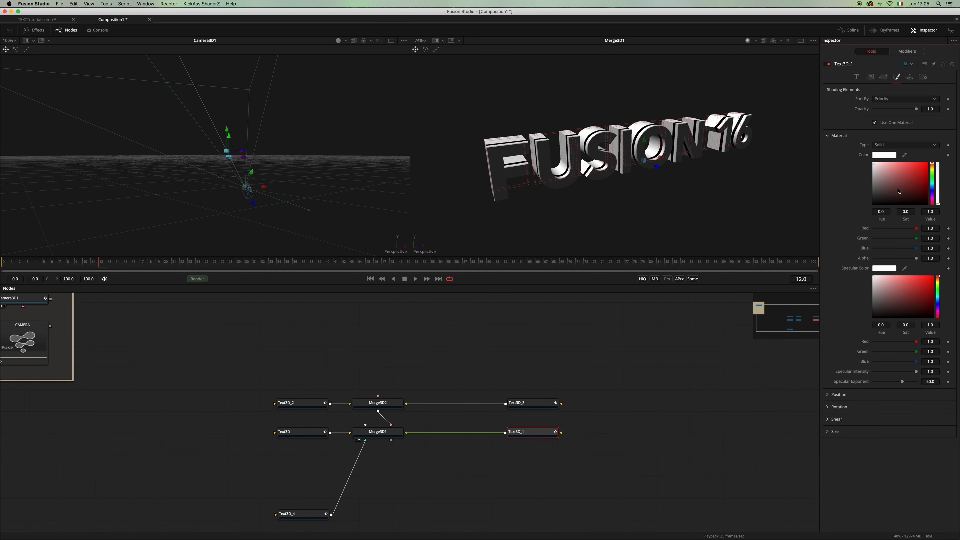
left_click_drag(898, 191, 820, 236)
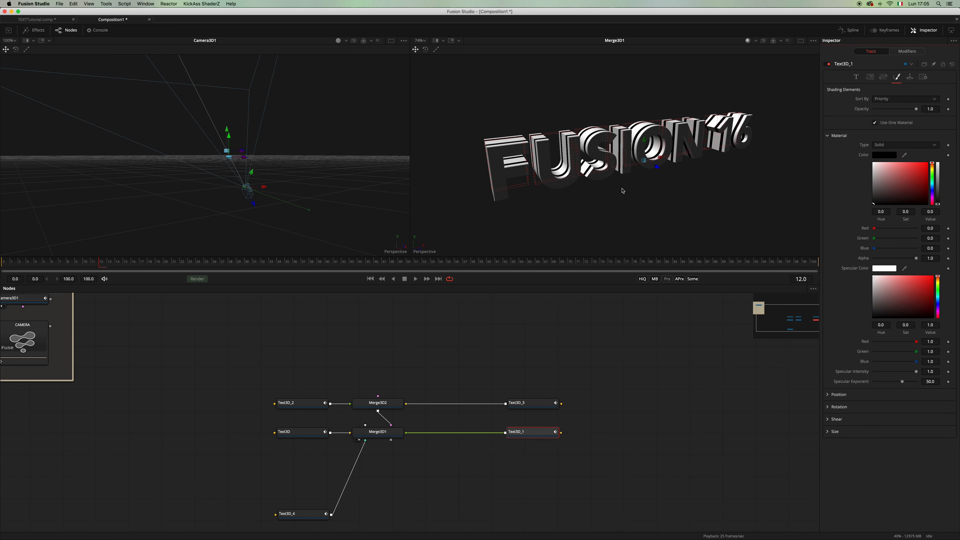
scroll(625, 180, "up", 5)
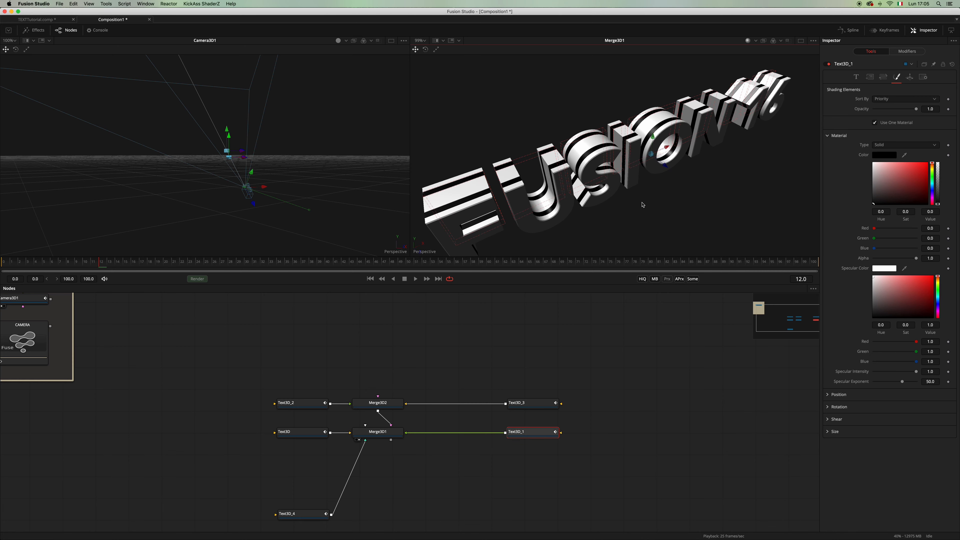
scroll(646, 194, "down", 2)
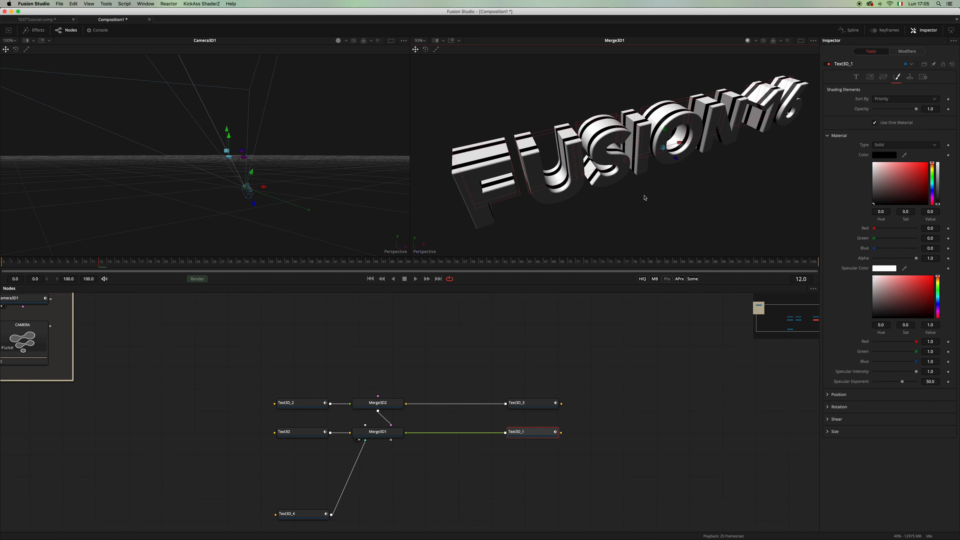
left_click_drag(644, 203, 622, 223)
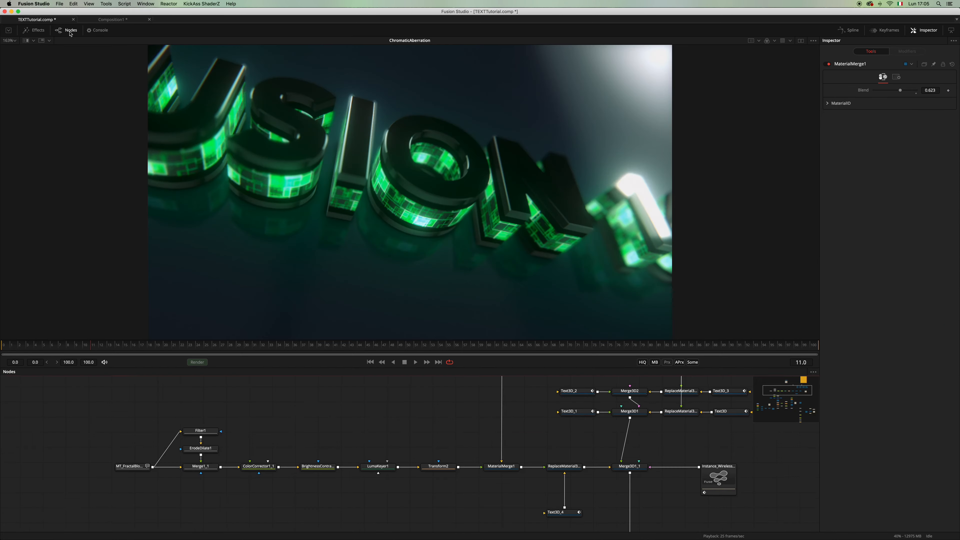
- Copy the Metal material group from TEXTTutorial.comp into Composition1 and place it above the text node rows
scroll(507, 440, "up", 5)
left_click_drag(445, 390, 598, 523)
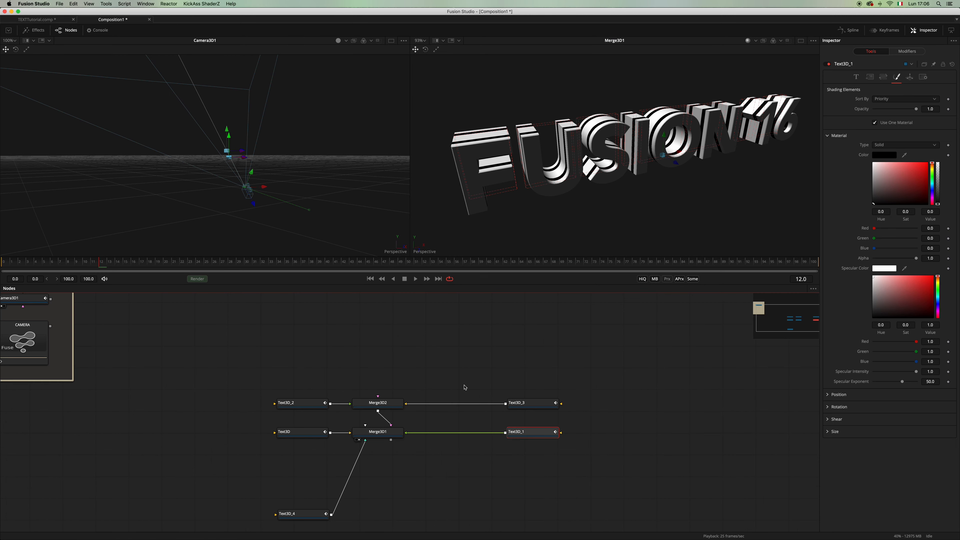
left_click(461, 347)
left_click_drag(461, 348, 507, 432)
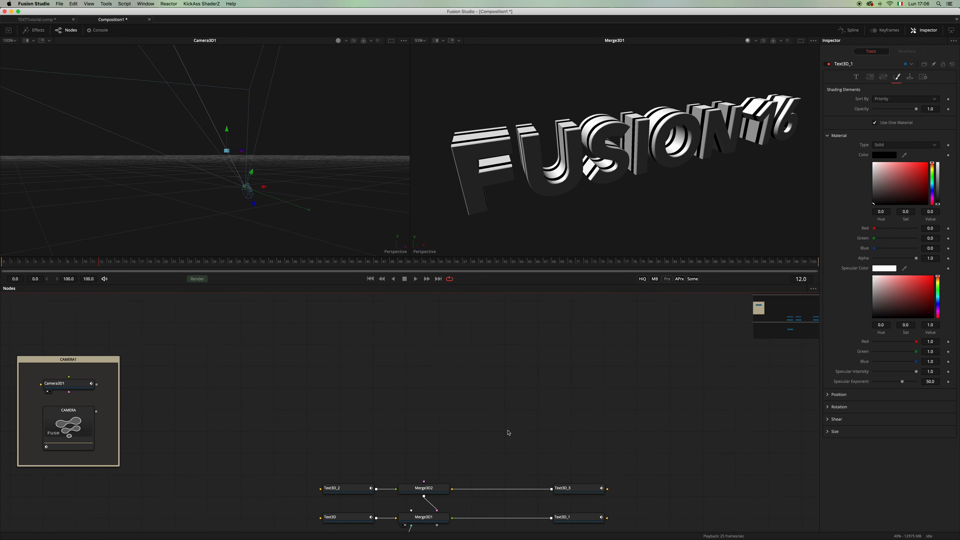
key("super+v")
scroll(553, 345, "up", 2)
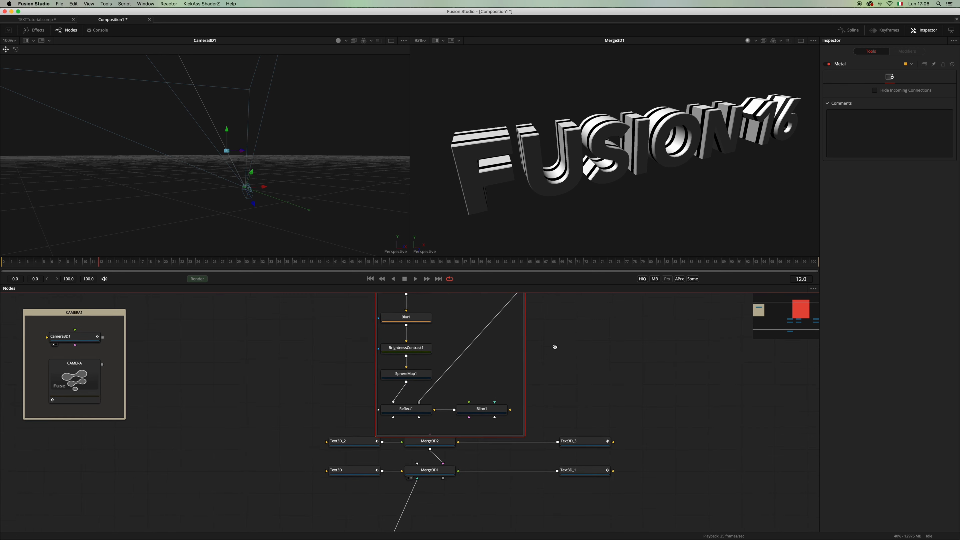
left_click_drag(494, 351, 493, 324)
left_click(552, 308)
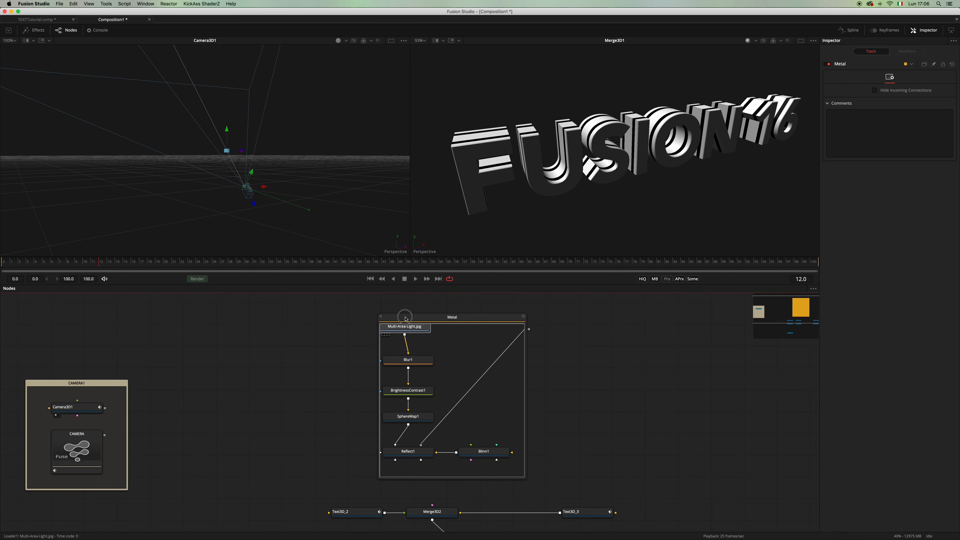
- Display Multi-Area-Light.jpg in the first viewer and check its GamutViewLUT settings and the loader's source color and gamma space options
left_click_drag(408, 328, 328, 151)
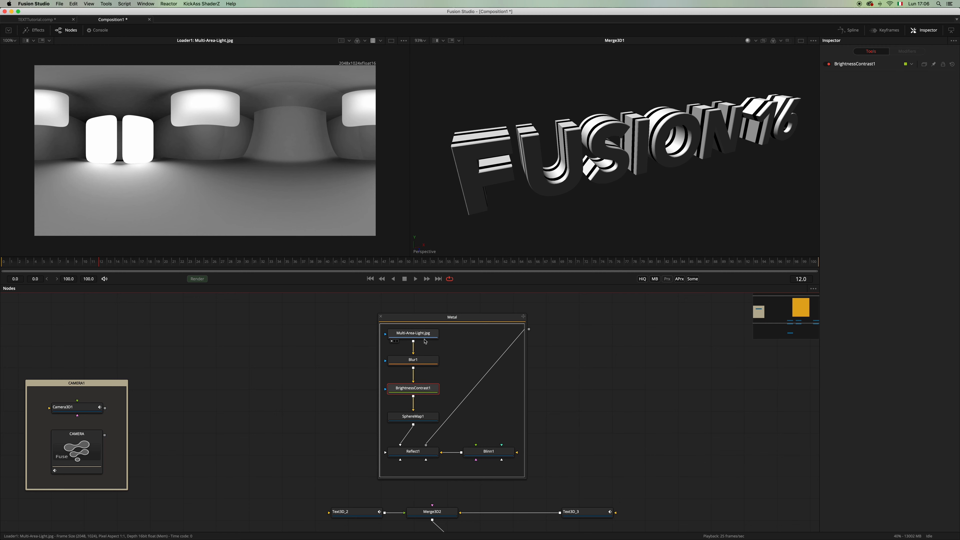
left_click(421, 334)
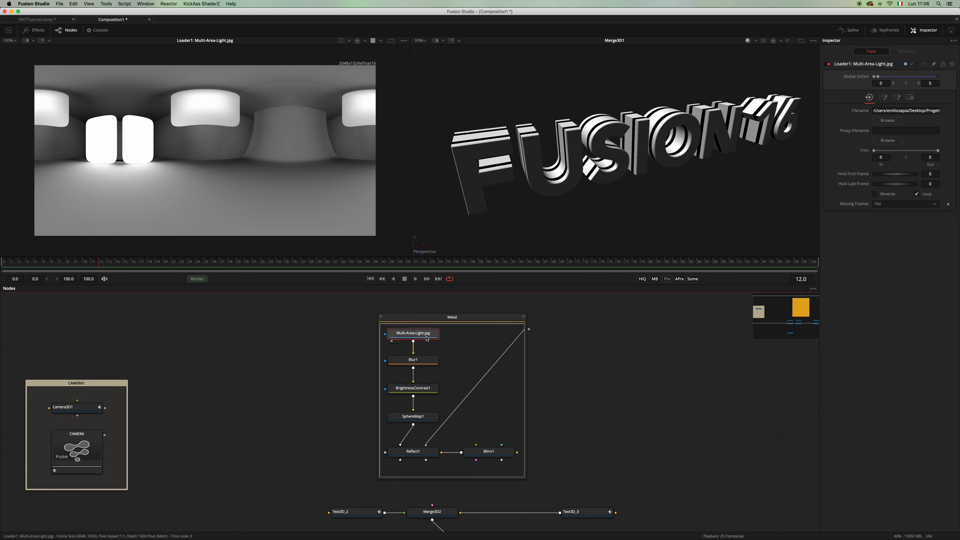
left_click(380, 40)
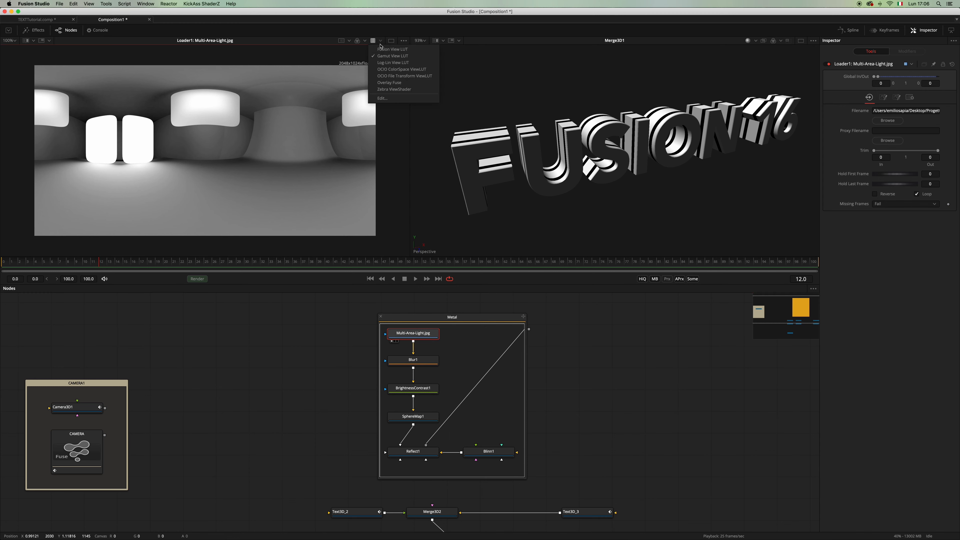
left_click(389, 98)
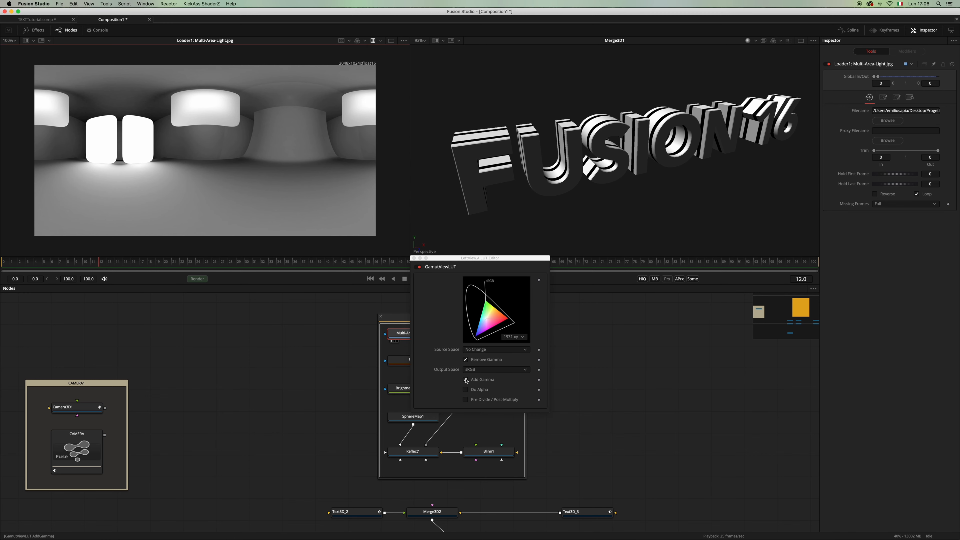
left_click(413, 258)
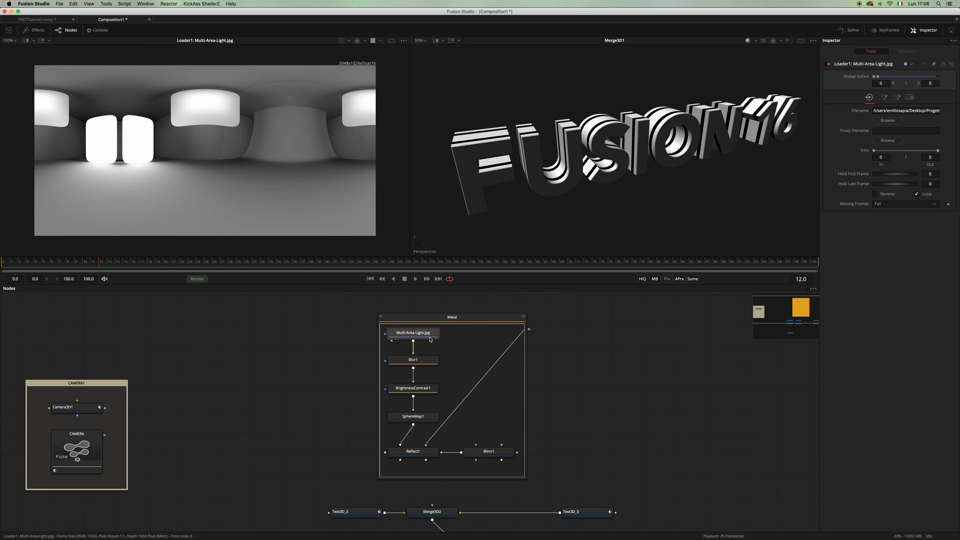
left_click(883, 97)
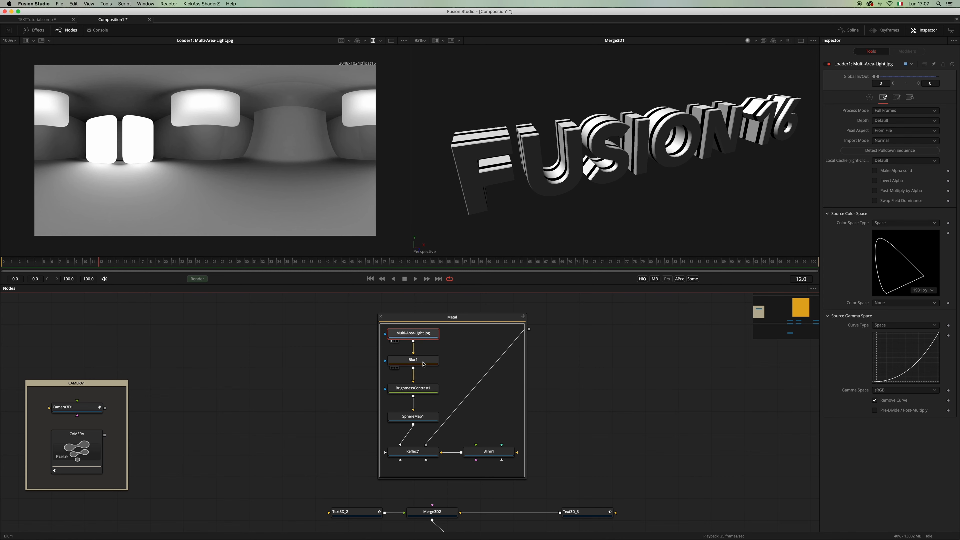
- Compare the edges of the light shapes in Blur1 with those in the original Multi-Area-Light.jpg at high magnification
key("1")
scroll(281, 151, "up", 5)
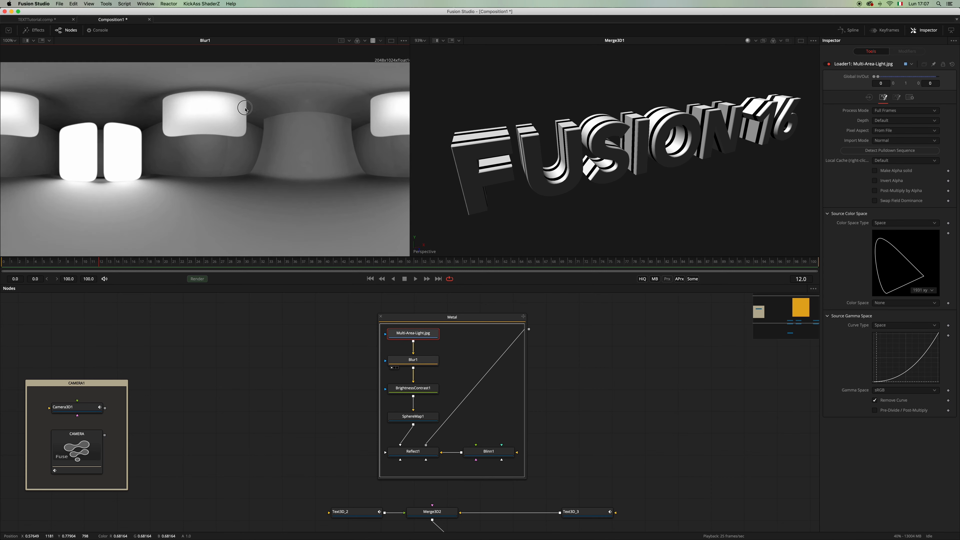
scroll(282, 151, "up", 6)
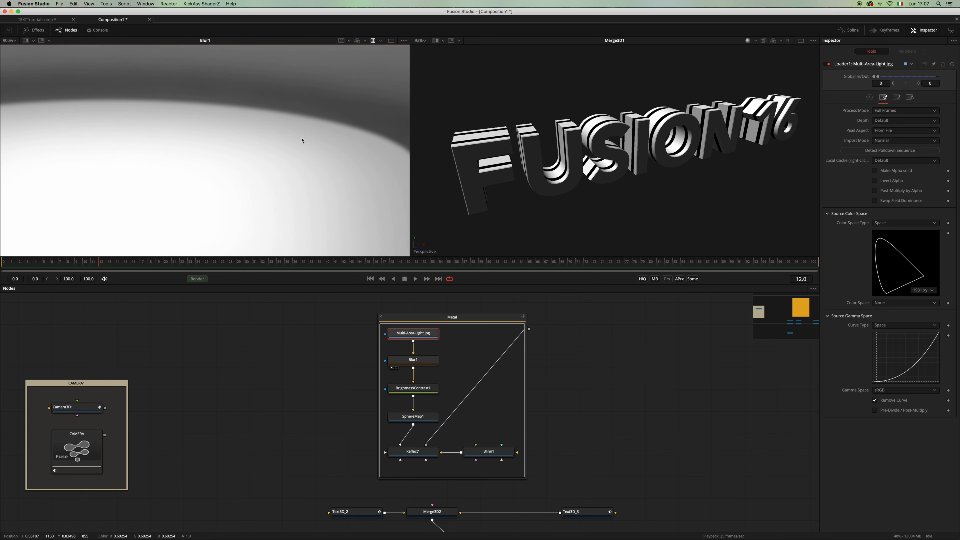
key("1")
scroll(319, 122, "down", 8)
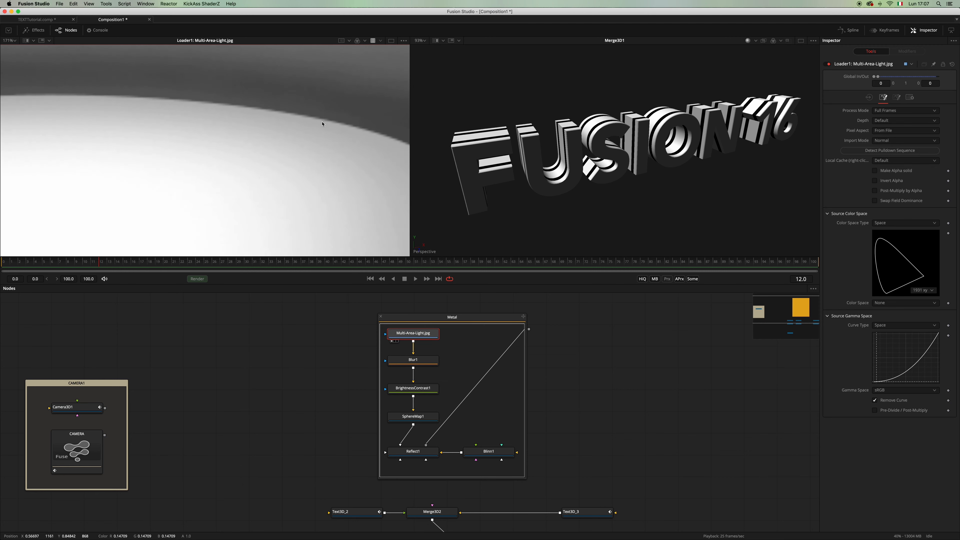
scroll(315, 140, "down", 2)
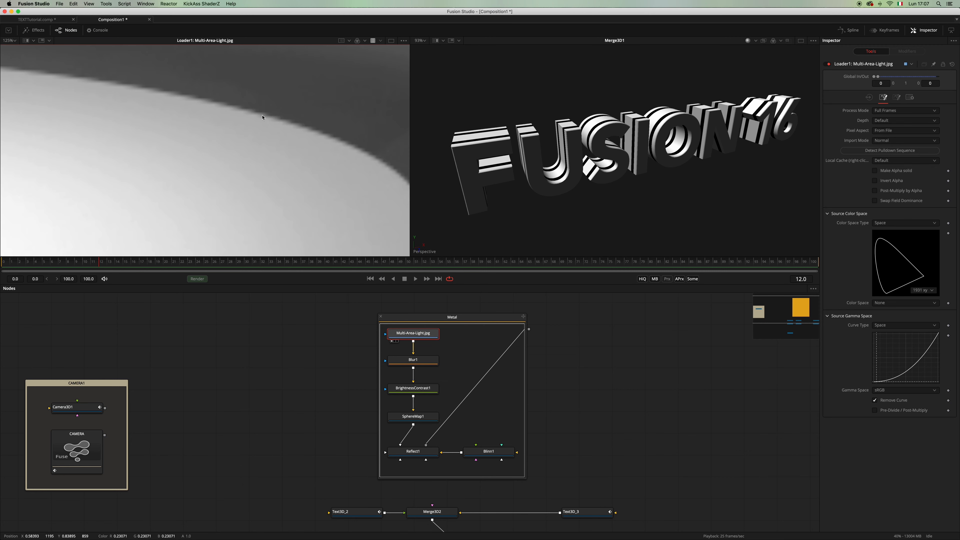
scroll(264, 118, "up", 6)
left_click_drag(413, 361, 353, 174)
scroll(345, 152, "up", 4)
scroll(340, 140, "down", 4)
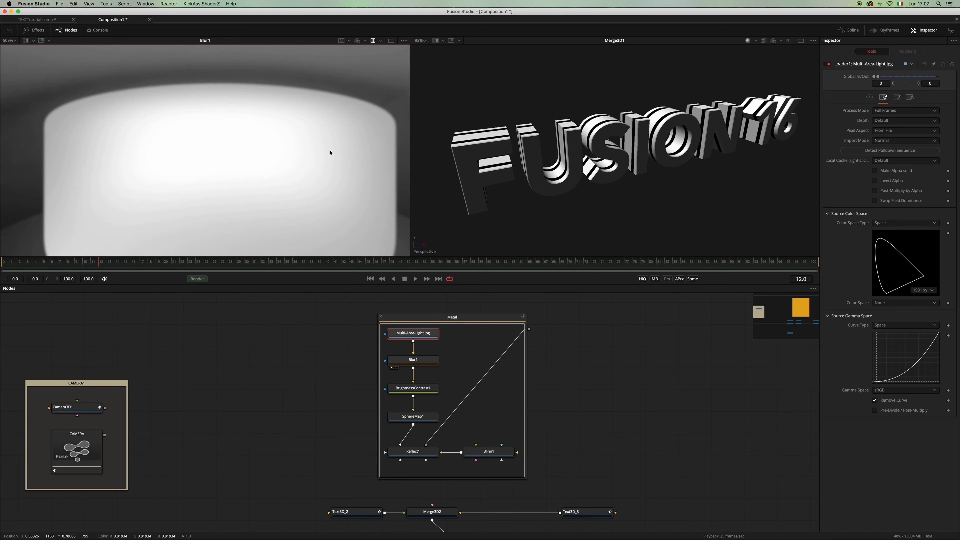
- View the full BrightnessContrast1 result in the first viewer and check the node's gain and gamma settings
left_click_drag(418, 392, 322, 160)
scroll(300, 150, "down", 3)
scroll(264, 136, "down", 3)
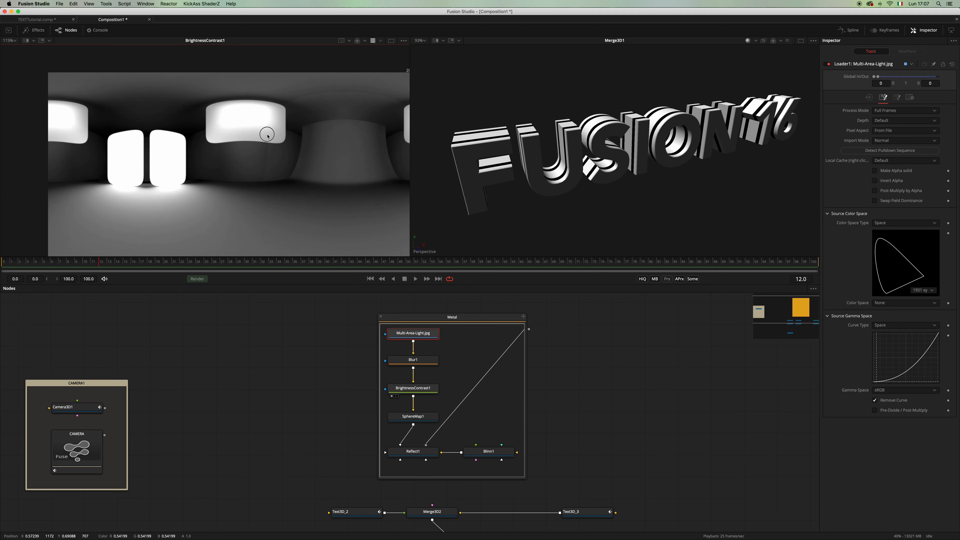
left_click(413, 388)
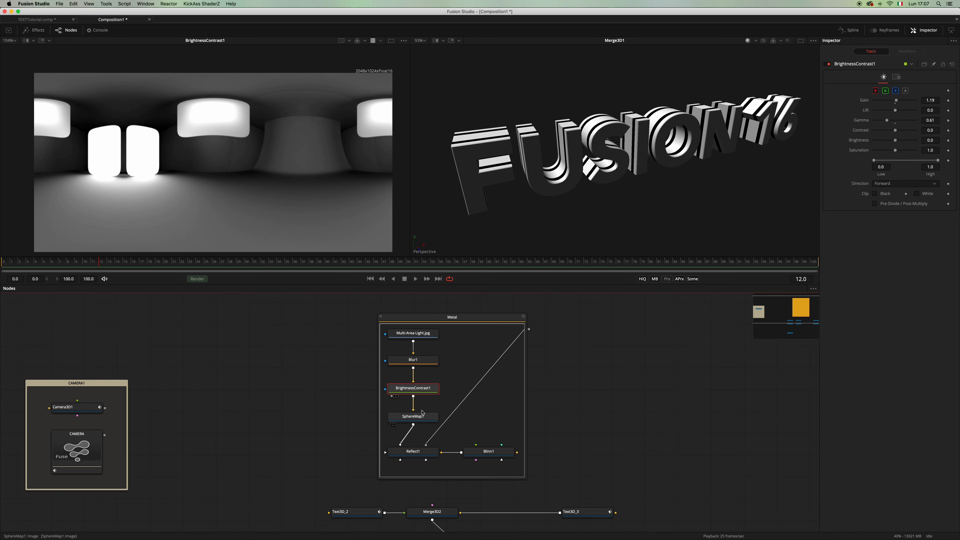
- Show the SphereMap1 settings and nudge the node slightly lower inside the Metal group
scroll(423, 397, "down", 2)
scroll(423, 397, "right", 2)
left_click(401, 404)
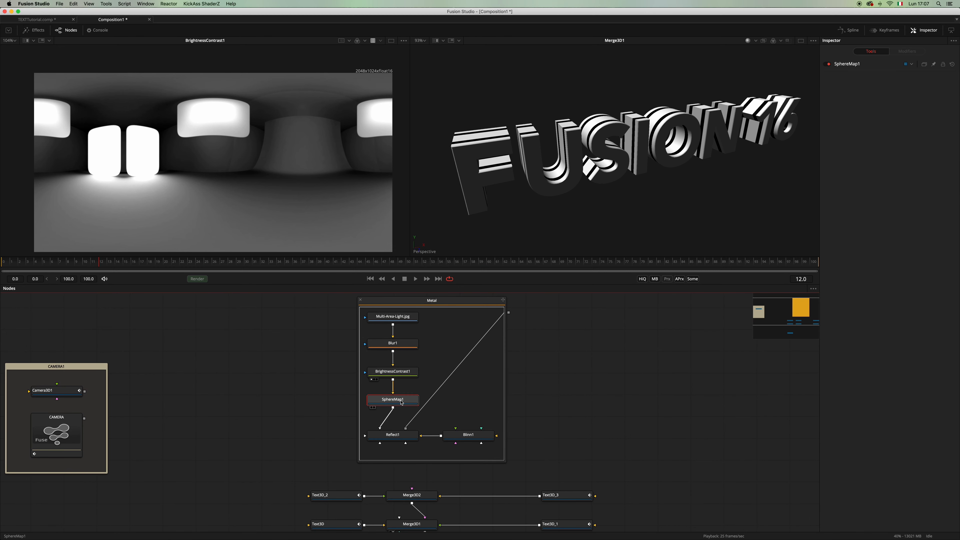
left_click_drag(402, 405, 403, 403)
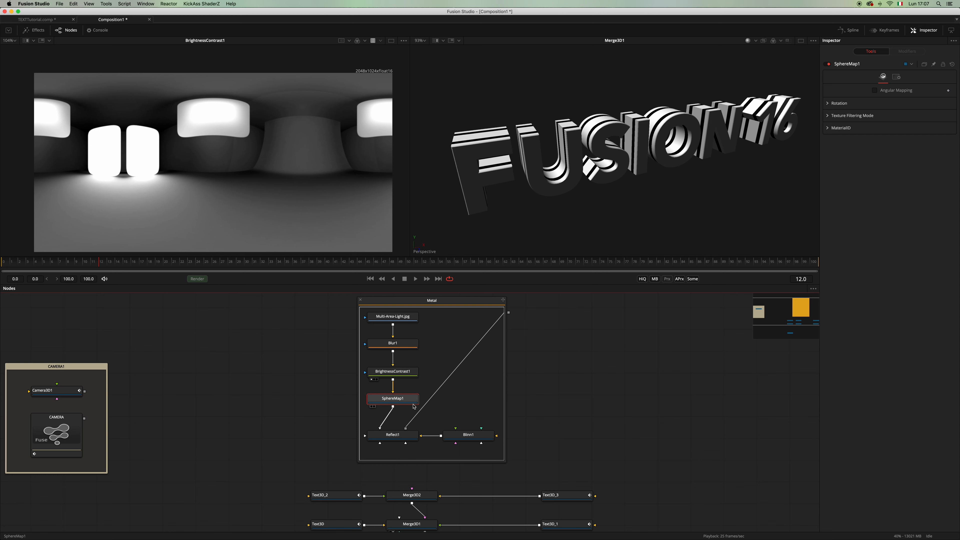
left_click(406, 402)
left_click_drag(406, 402, 406, 411)
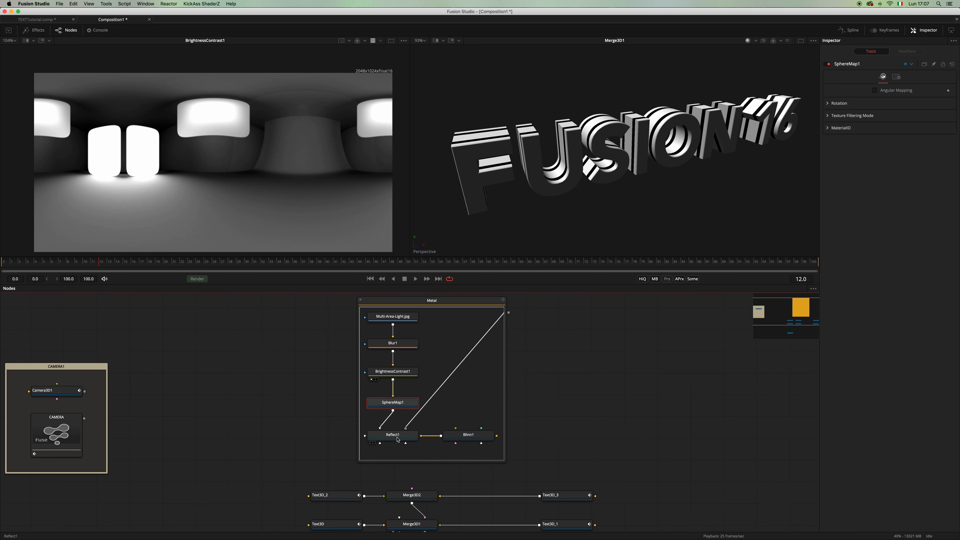
- Connect Blinn1 to Reflect1 as its Background Material
left_click(471, 438)
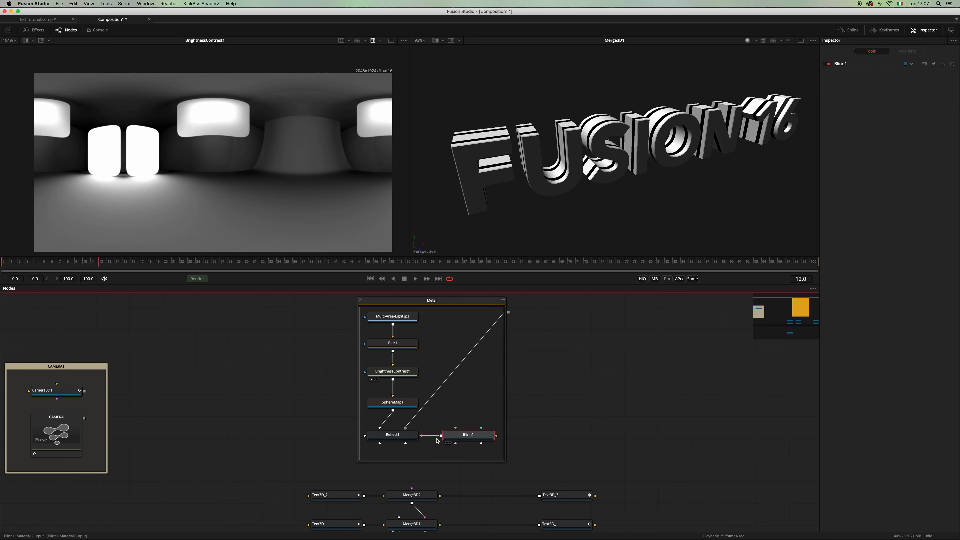
left_click_drag(409, 437, 410, 438)
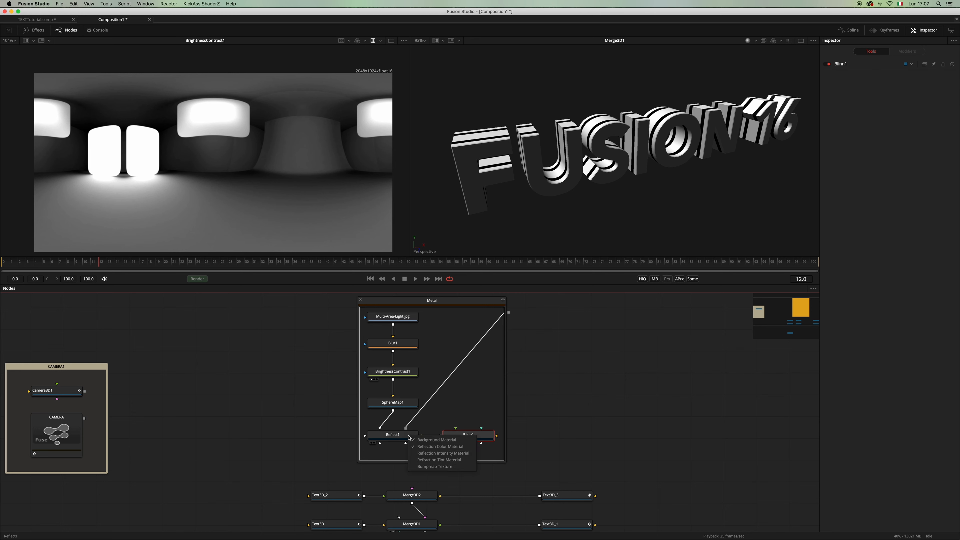
left_click(441, 440)
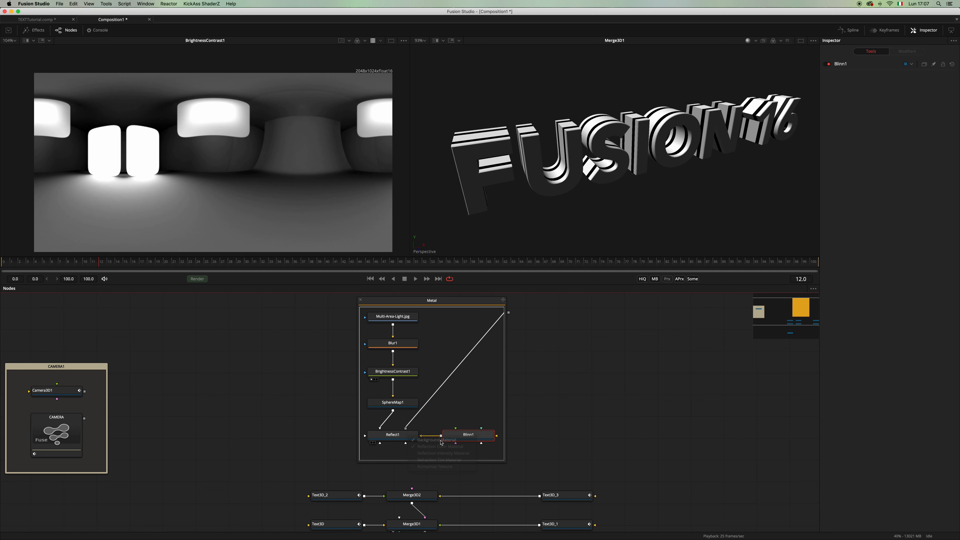
- Preview the Blinn1 and Reflect1 materials in the second viewer and examine the Reflect1 reflection settings and shaded sphere
left_click(473, 439)
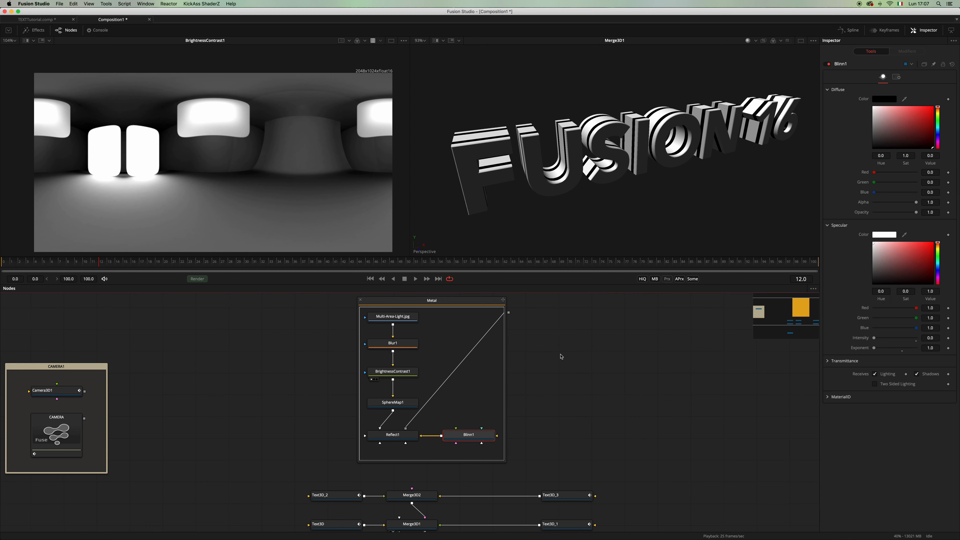
left_click_drag(464, 440, 639, 143)
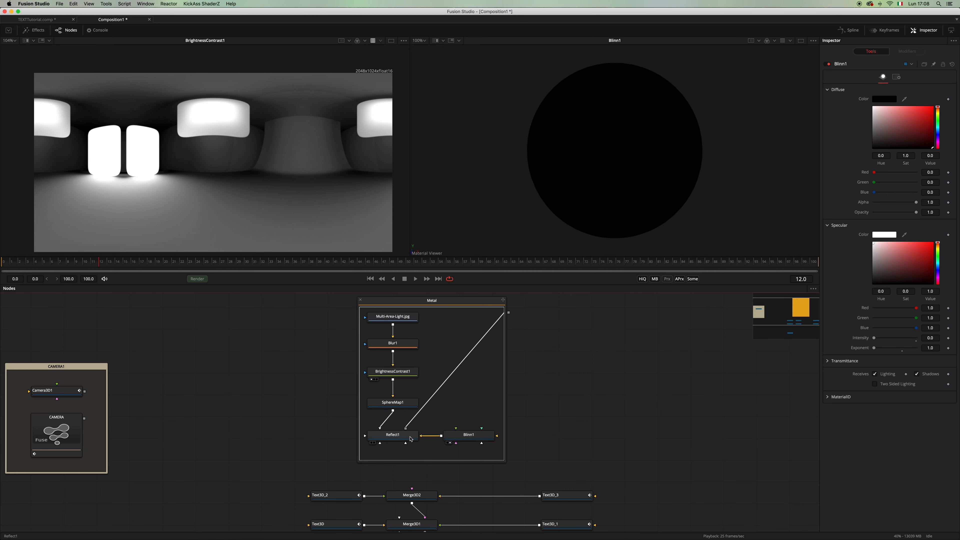
key("2")
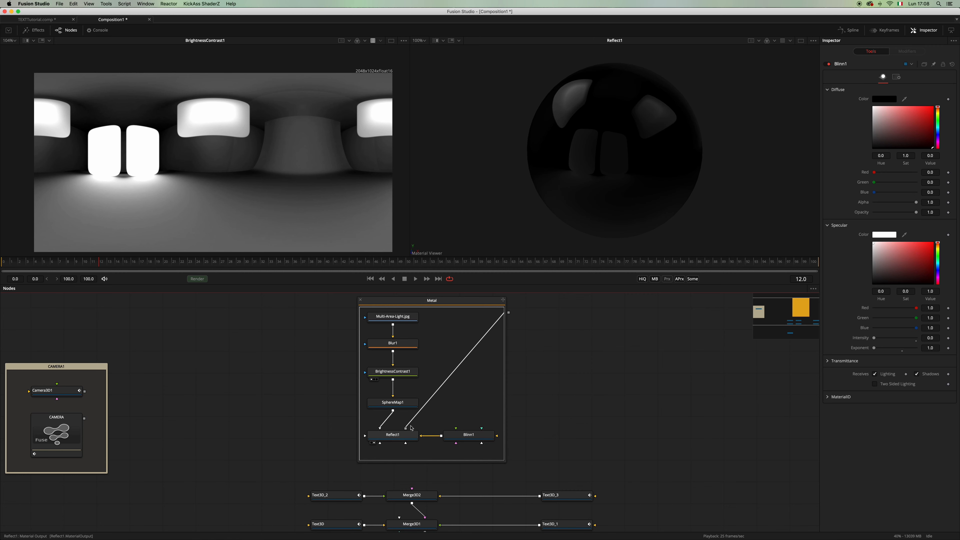
left_click(408, 438)
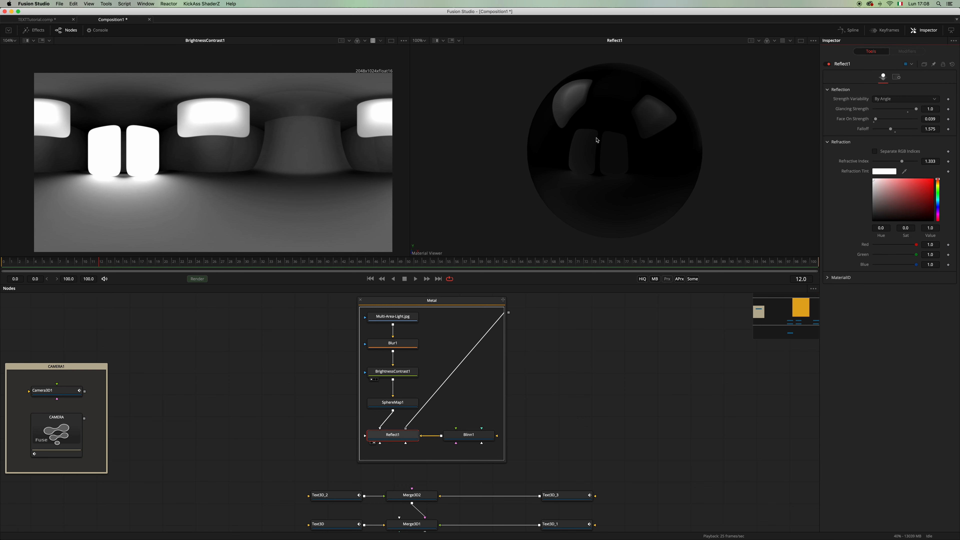
mouse_move(610, 136)
left_mouse_down()
mouse_move(600, 153)
mouse_move(685, 116)
mouse_move(709, 88)
mouse_move(593, 140)
mouse_move(582, 125)
mouse_move(621, 127)
left_mouse_up()
- Move the Metal group closer to the CAMERA1 group and shift Text3D_2 and Text3D farther from their merge nodes
left_click(603, 370)
left_click_drag(605, 393, 619, 397)
left_click_drag(459, 304, 372, 303)
left_click_drag(477, 402, 498, 350)
scroll(498, 350, "down", 2)
mouse_move(327, 431)
left_mouse_down()
mouse_move(392, 470)
mouse_move(317, 442)
left_mouse_up()
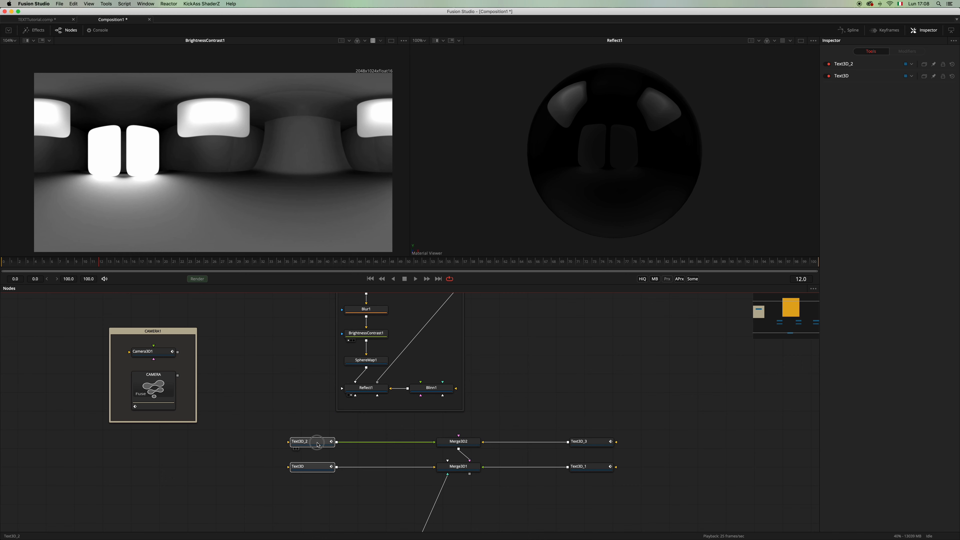
left_click(343, 429)
- Insert a Replace Material 3D node after Text3D_2 and position it midway before Merge3D2
left_click(318, 444)
left_click(343, 390)
key("shift+space")
type("repla")
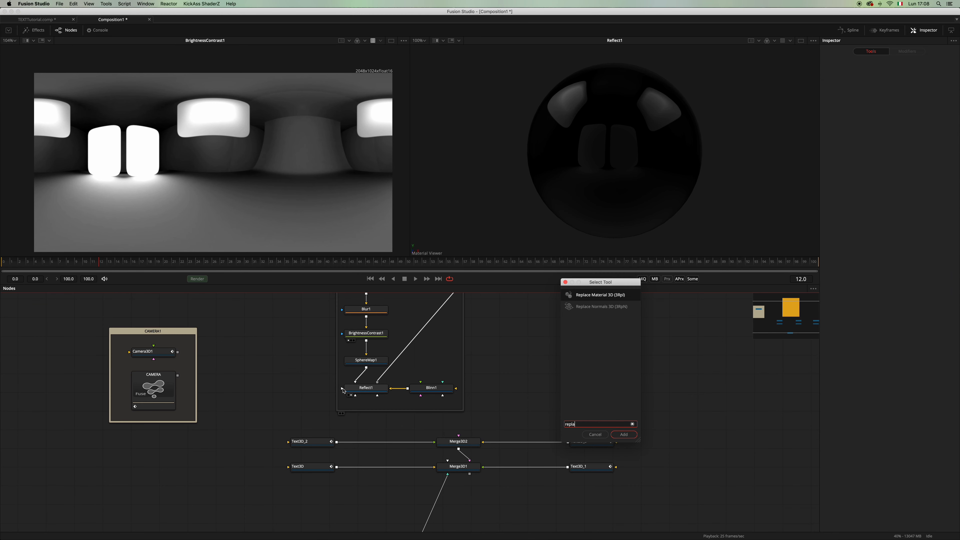
key("Return")
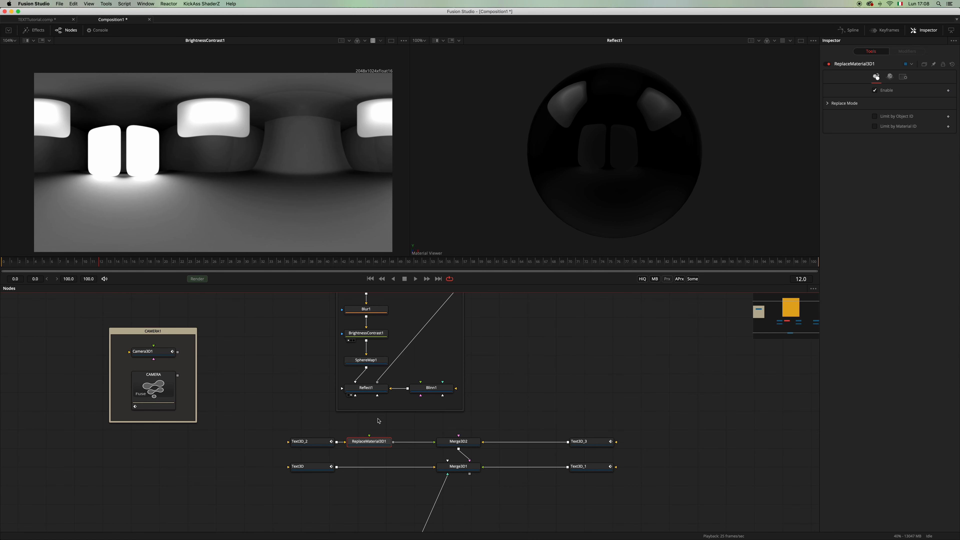
left_click_drag(389, 440, 396, 441)
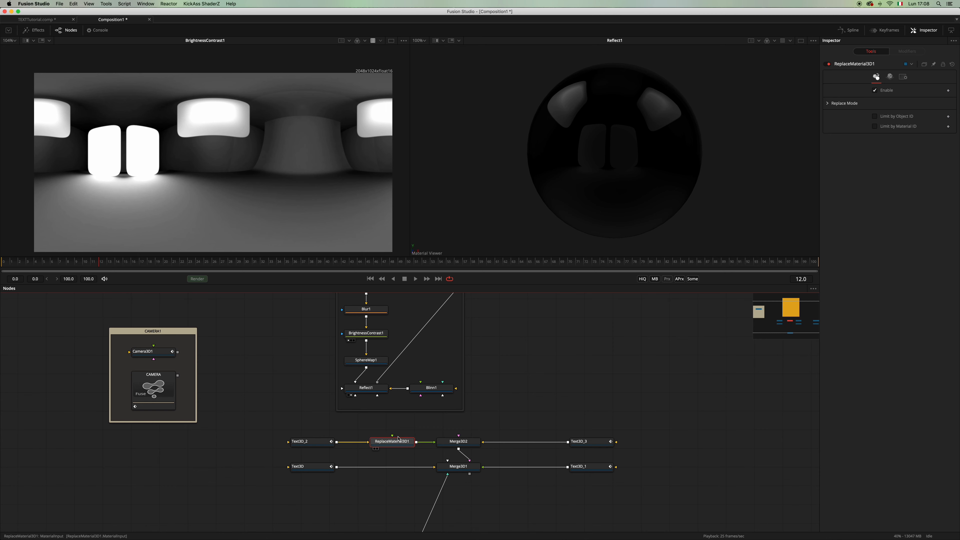
- Connect the Metal group's Reflect1 output to the material input of ReplaceMaterial3D1 and place the group directly above that node
scroll(383, 425, "right", 1)
scroll(388, 444, "up", 3)
left_click_drag(454, 316, 378, 475)
left_click_drag(408, 307, 398, 298)
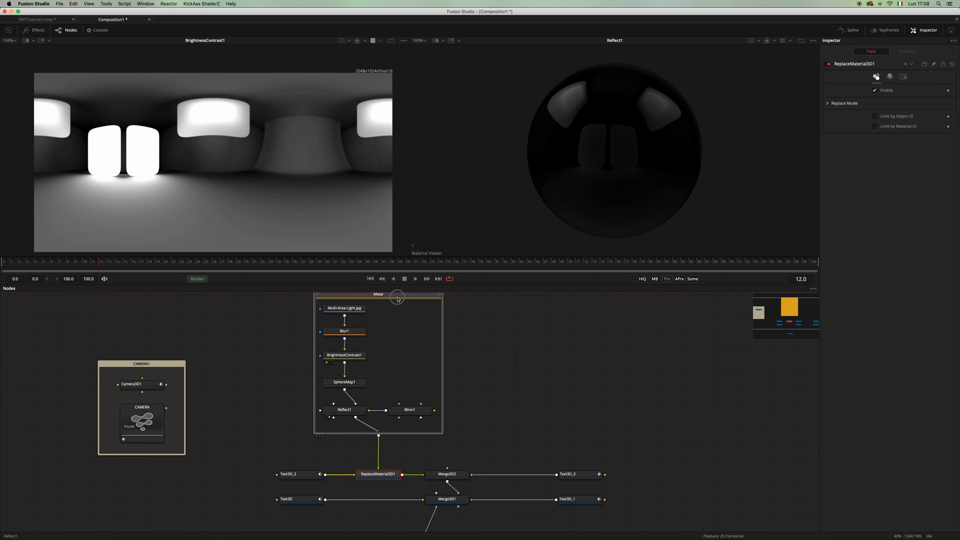
- Paste a copy of ReplaceMaterial3D1 between Text3D and Merge3D1 and connect the Metal group's output to its material input
left_click(397, 298)
scroll(452, 415, "down", 2)
left_click(375, 470)
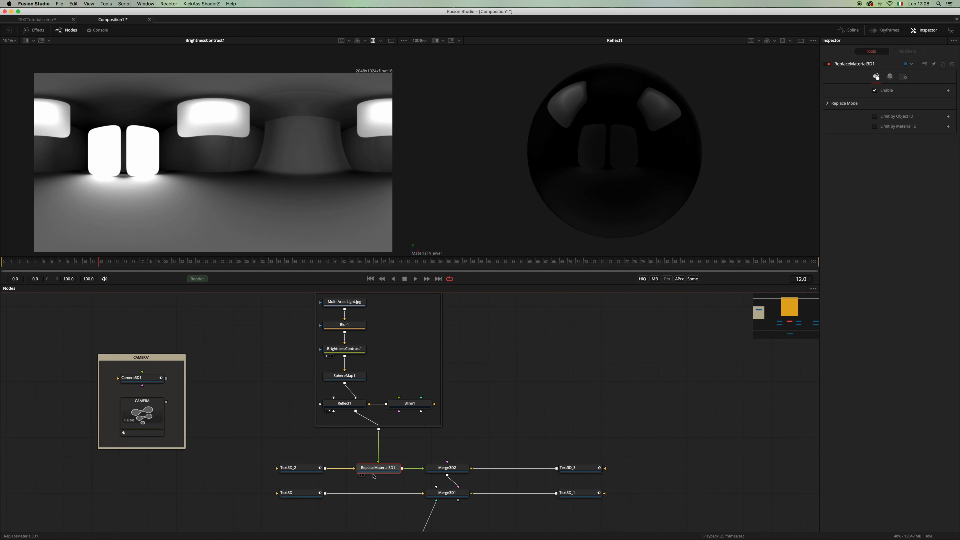
left_click_drag(347, 524, 387, 492)
key("super+v")
left_click_drag(378, 429, 378, 487)
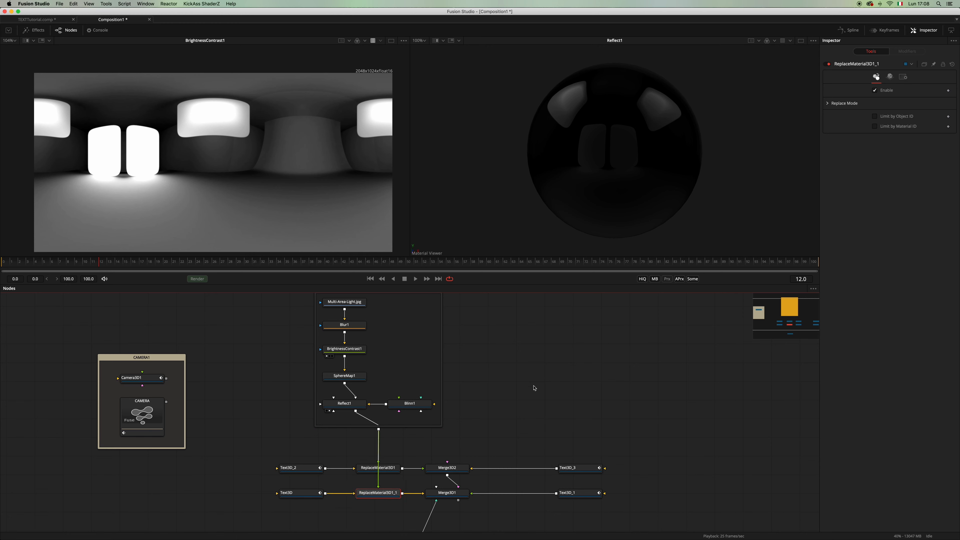
- Display Merge3D1 in the second viewer and examine the Metal material on the FUSION 16 text
mouse_move(445, 491)
left_mouse_down()
mouse_move(633, 211)
mouse_move(608, 175)
mouse_move(619, 167)
left_mouse_up()
scroll(609, 178, "down", 3)
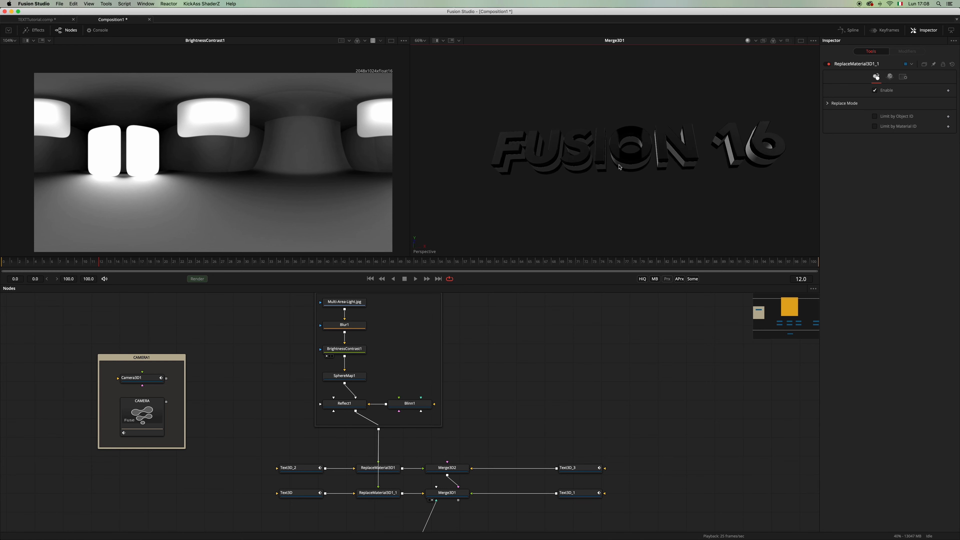
left_click_drag(618, 168, 619, 168)
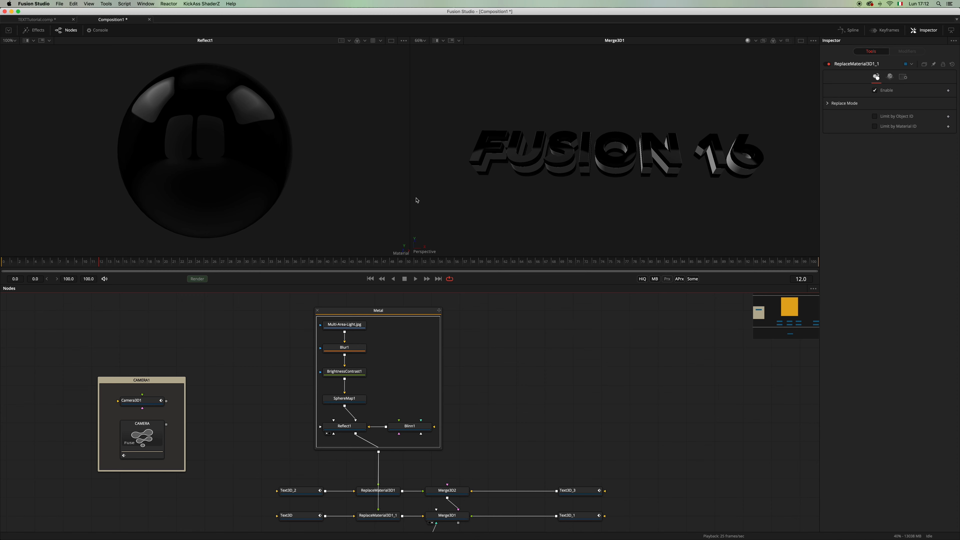
- Display BrightnessContrast1 in the first viewer and compare the image with the viewer LUT on and off
left_click(327, 378)
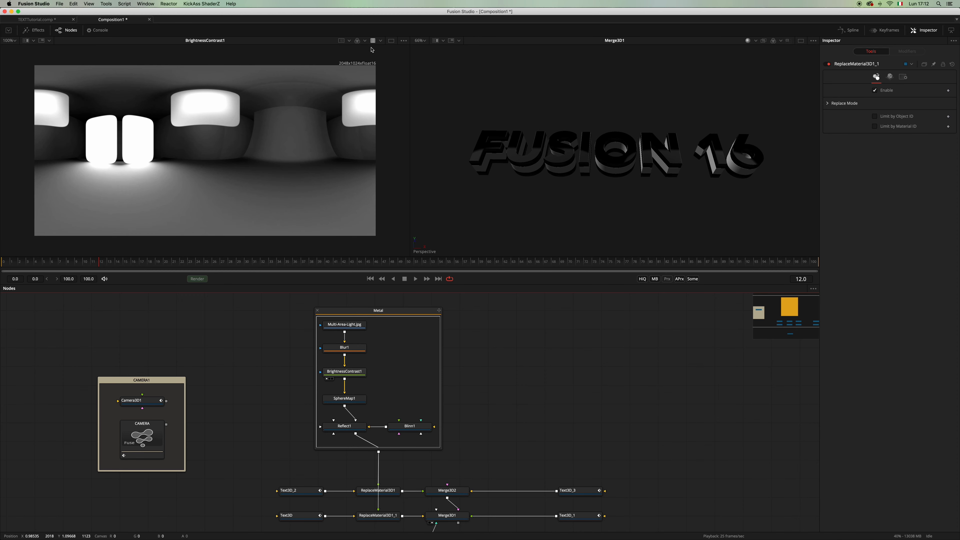
left_click(372, 41)
left_click(373, 41)
left_click(372, 42)
left_click(373, 41)
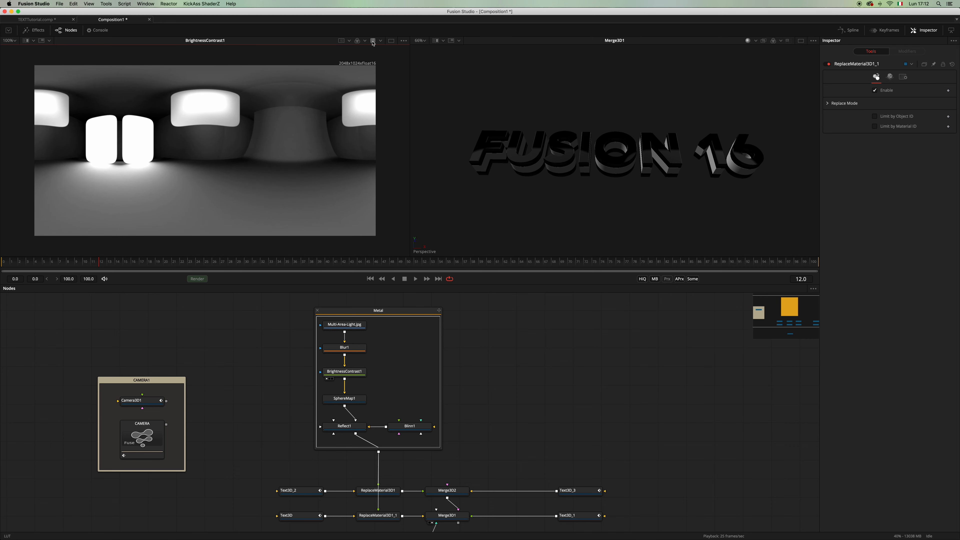
left_click(372, 42)
left_click(373, 41)
left_click(373, 42)
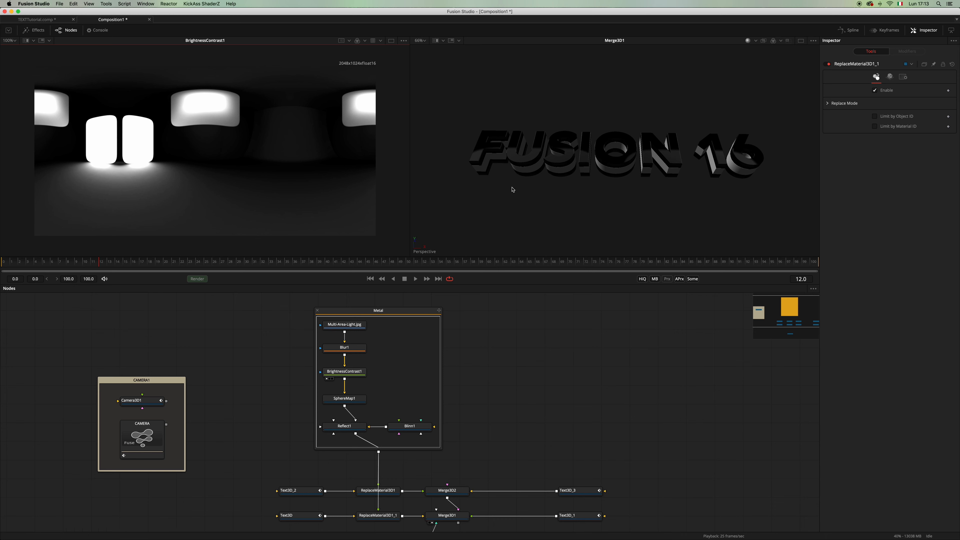
- Look through the Merge3D1 viewer's global Buffer LUT options and close them without choosing one
right_click(591, 185)
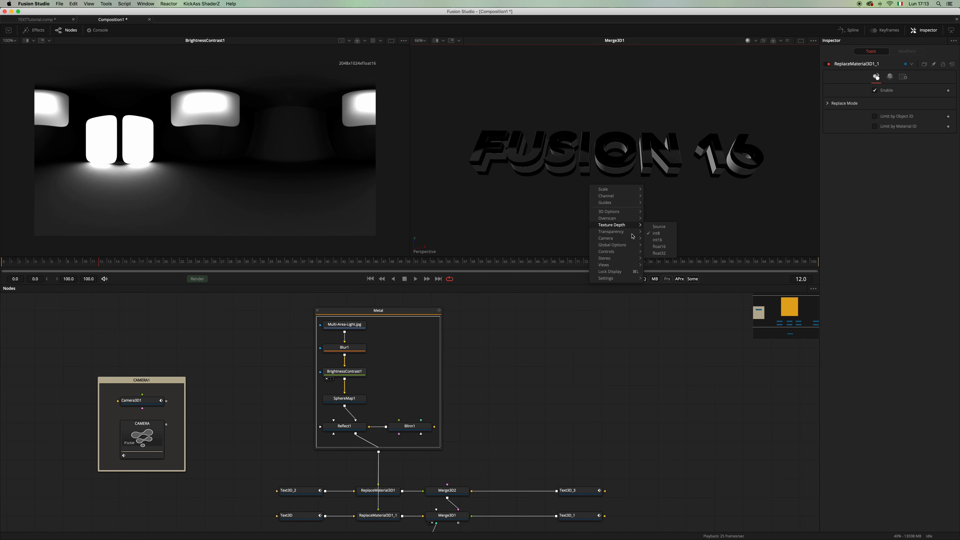
mouse_move(626, 249)
mouse_move(661, 250)
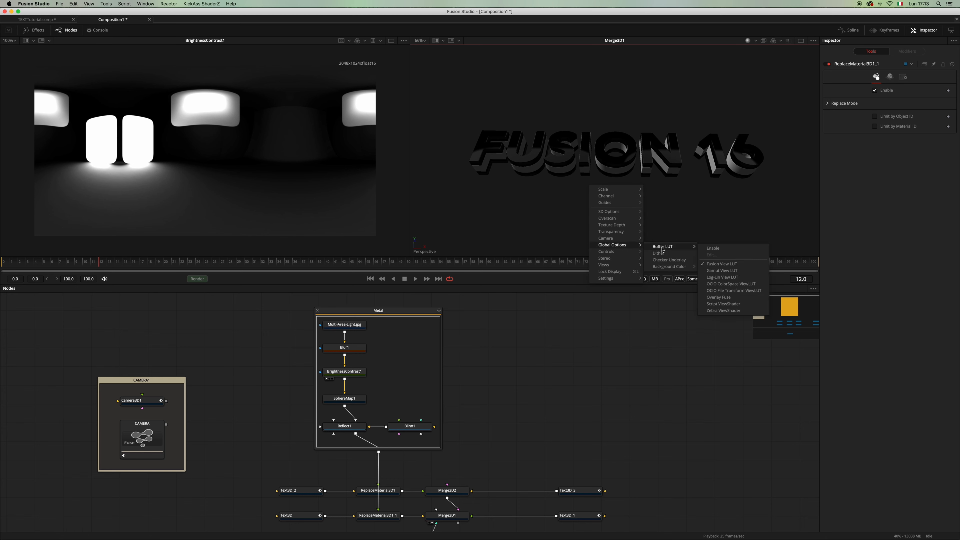
left_click(622, 333)
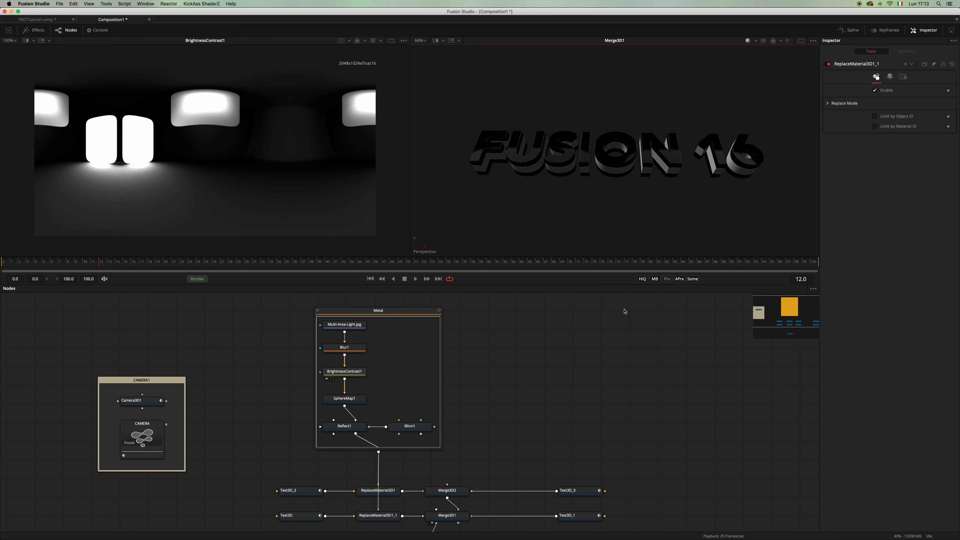
- Switch to the Fusion 16 Manual PDF in Preview, consult page 209 on viewer lookup tables, and return to Fusion Studio
key("super+Tab")
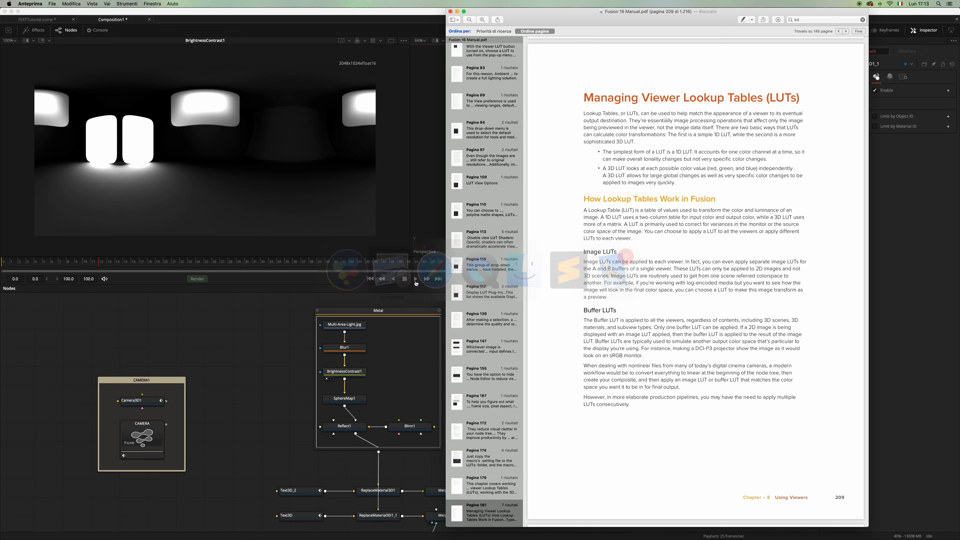
double_click(845, 497)
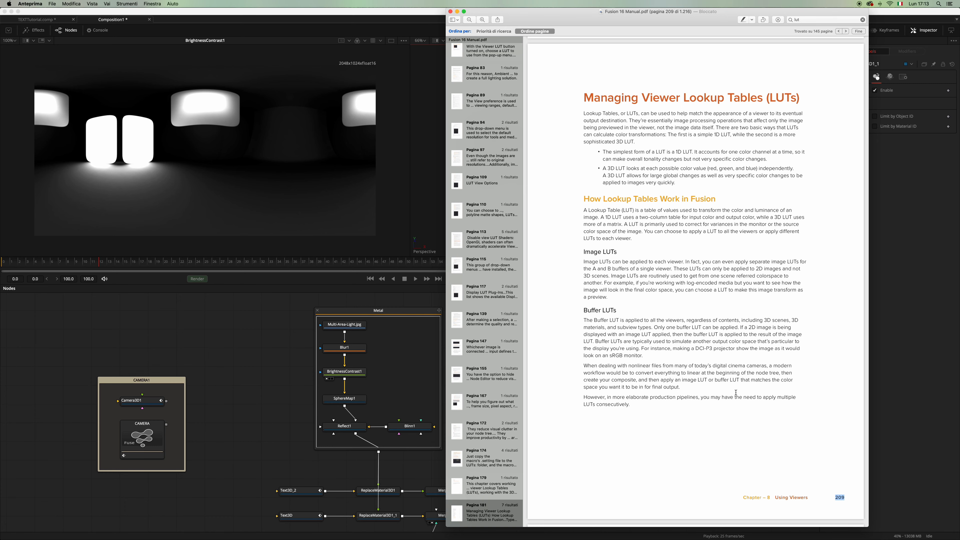
left_click(293, 383)
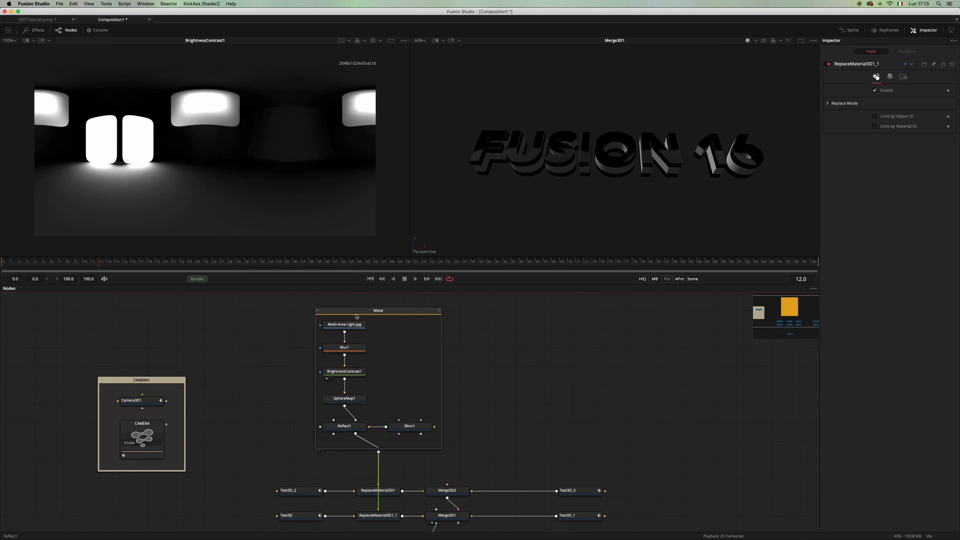
- Copy the eight-node chain from MT_FractalBlocks to Transform2 out of TEXTTutorial.comp and paste it into Composition1 beside Text3D_4
scroll(565, 450, "down", 5)
scroll(569, 374, "down", 3)
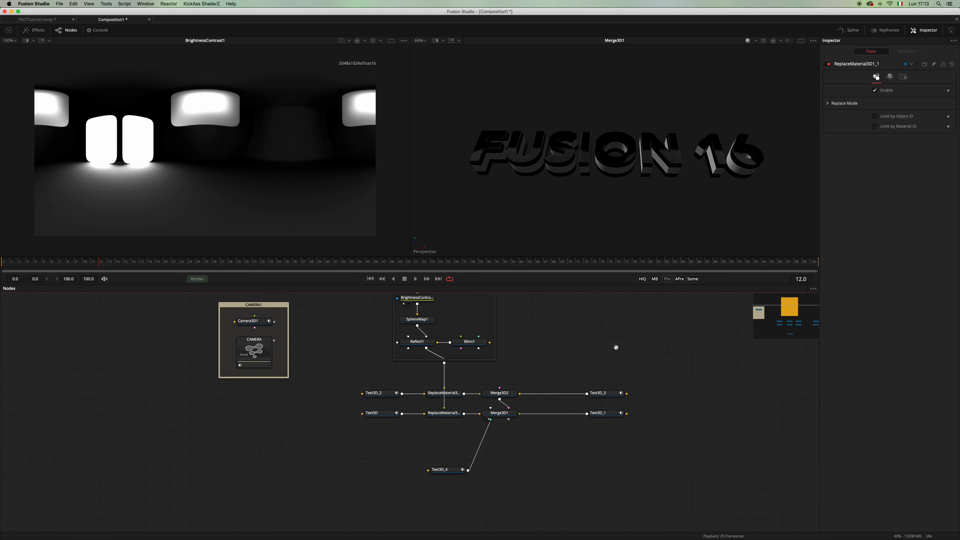
left_click(37, 19)
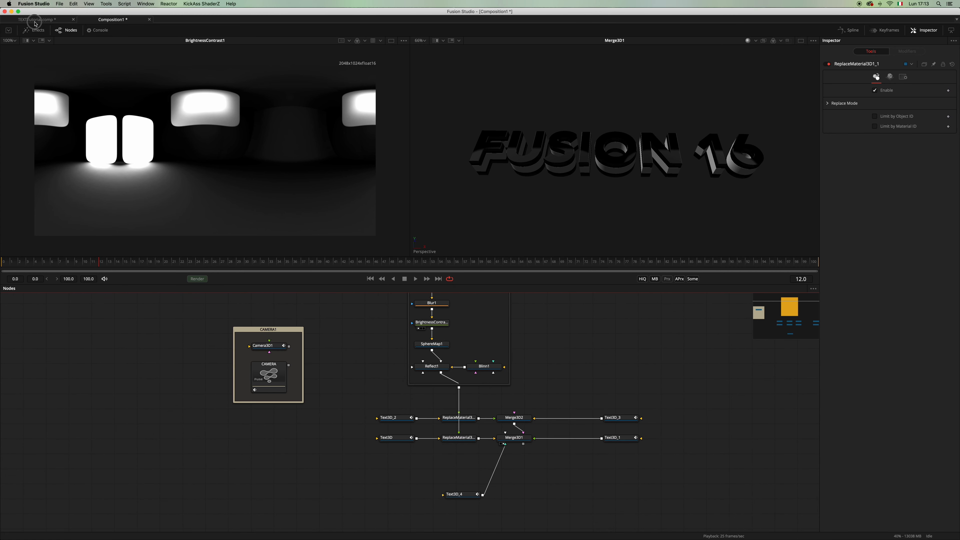
scroll(302, 425, "up", 5)
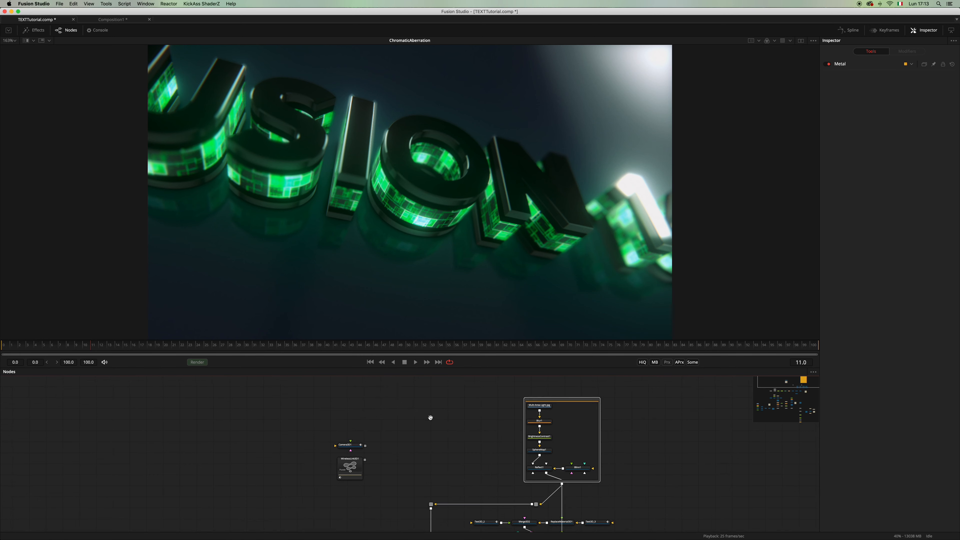
left_click_drag(229, 416, 449, 499)
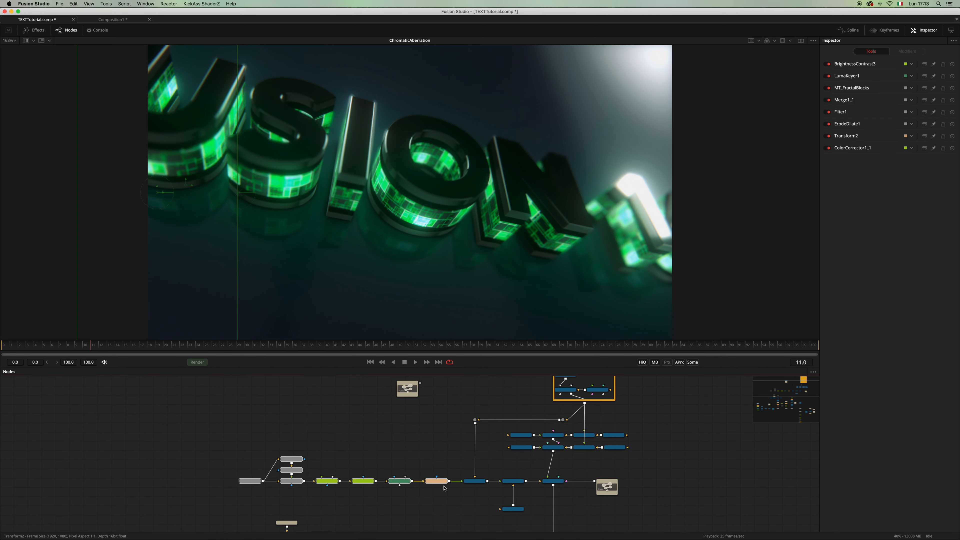
left_click(138, 20)
key("super+v")
scroll(415, 461, "down", 2)
scroll(414, 461, "up", 3)
scroll(414, 461, "left", 6)
left_click(202, 392)
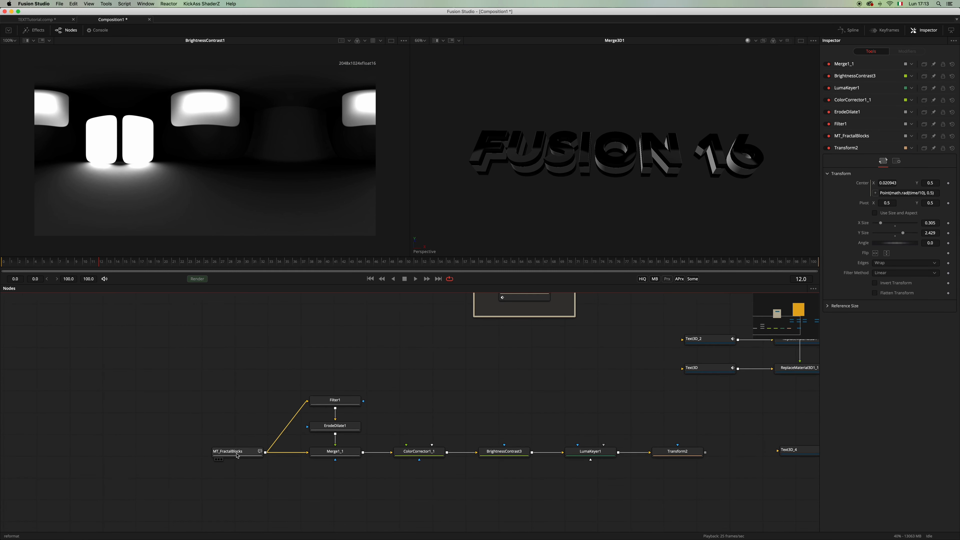
- Preview MT_FractalBlocks in the first viewer with the viewer LUT off and examine its fractal settings
left_click_drag(250, 452, 242, 212)
left_click(373, 41)
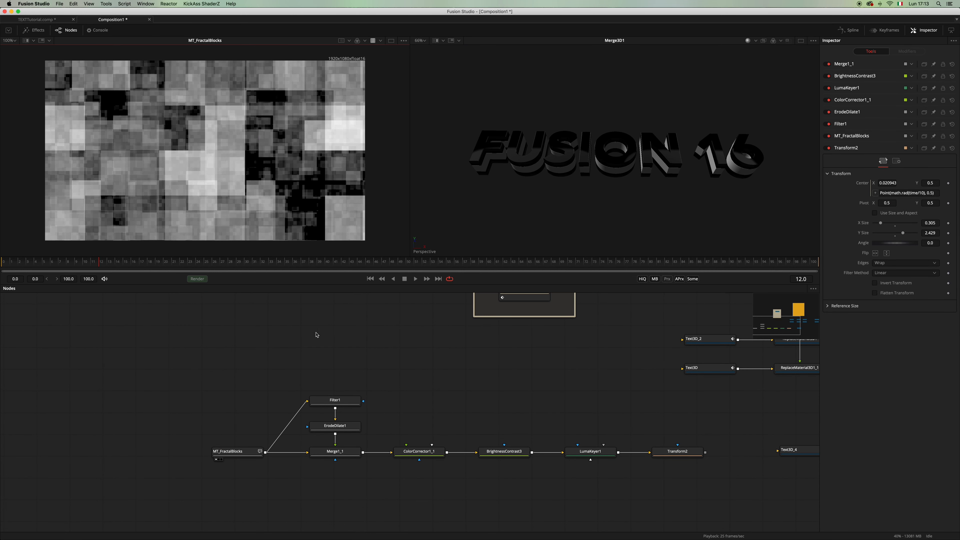
left_click_drag(238, 452, 237, 452)
left_click(231, 429)
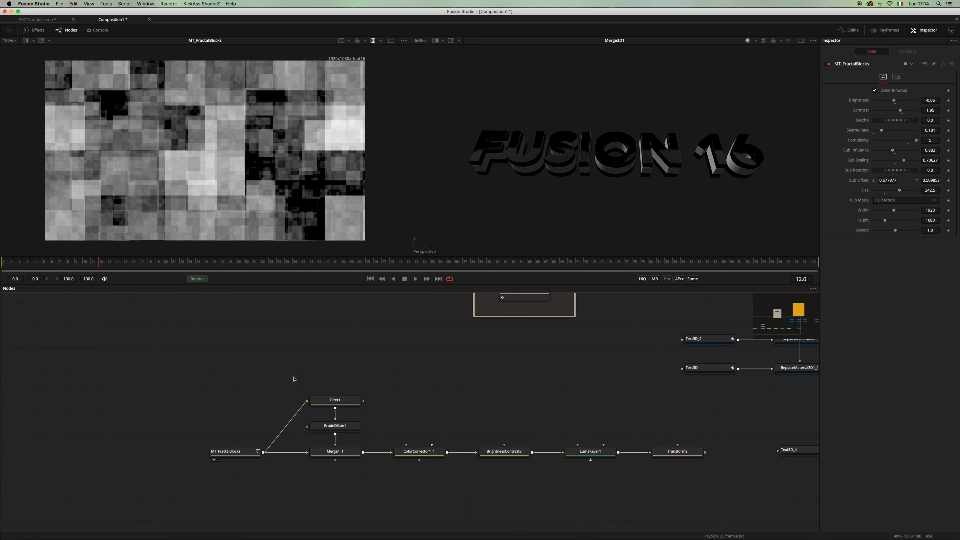
- Preview Filter1 and ErodeDilate1 in the first viewer and examine the Sobel filter setting and the line pattern up close
left_click_drag(333, 399, 320, 223)
left_click(345, 399)
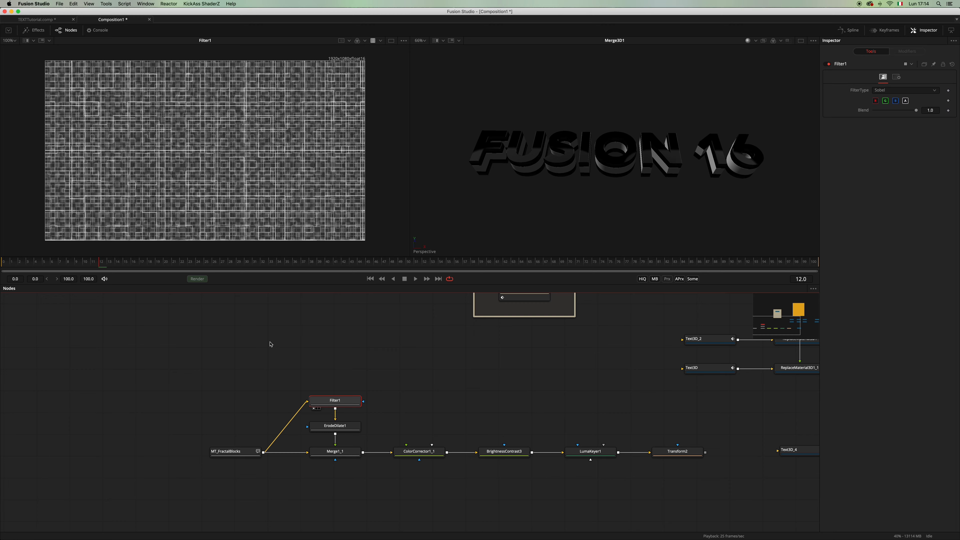
scroll(276, 215, "up", 6)
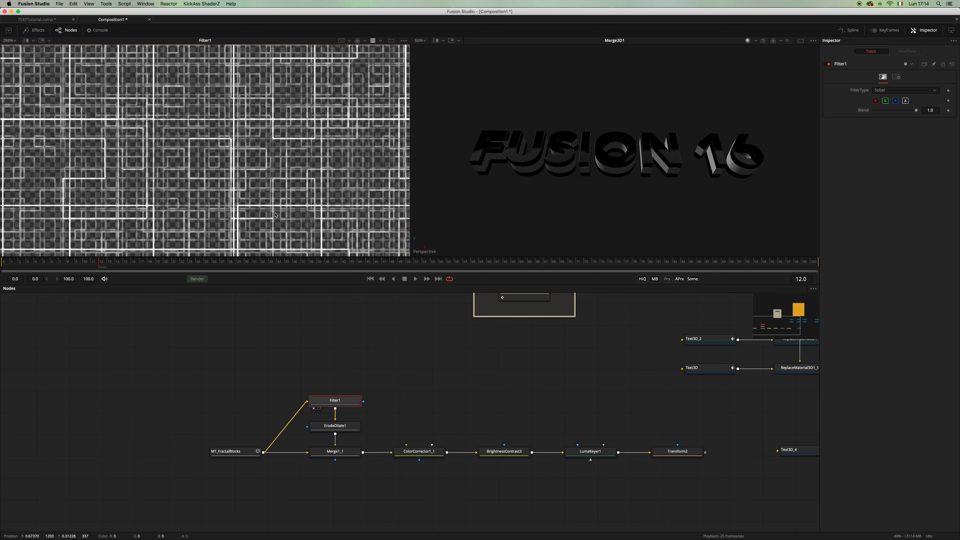
left_click_drag(275, 215, 251, 209)
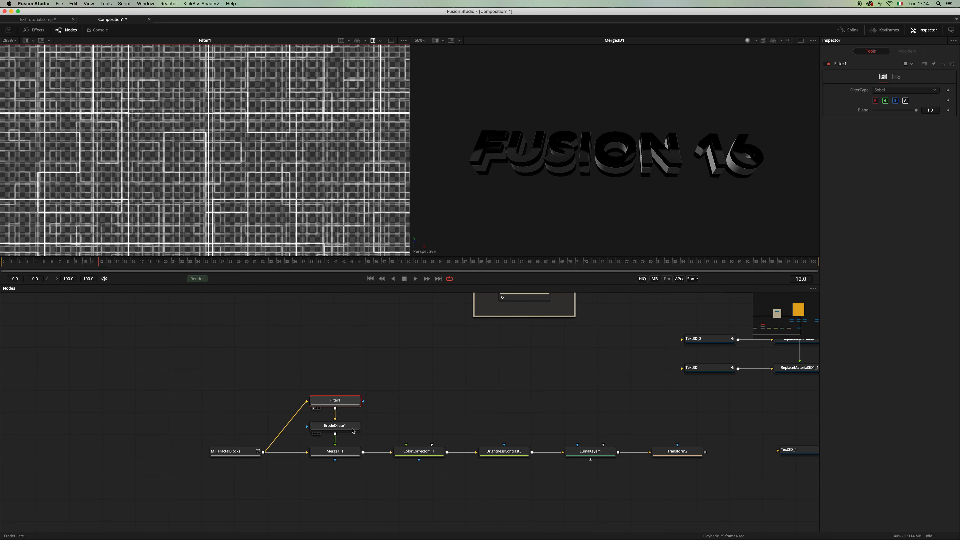
key("1")
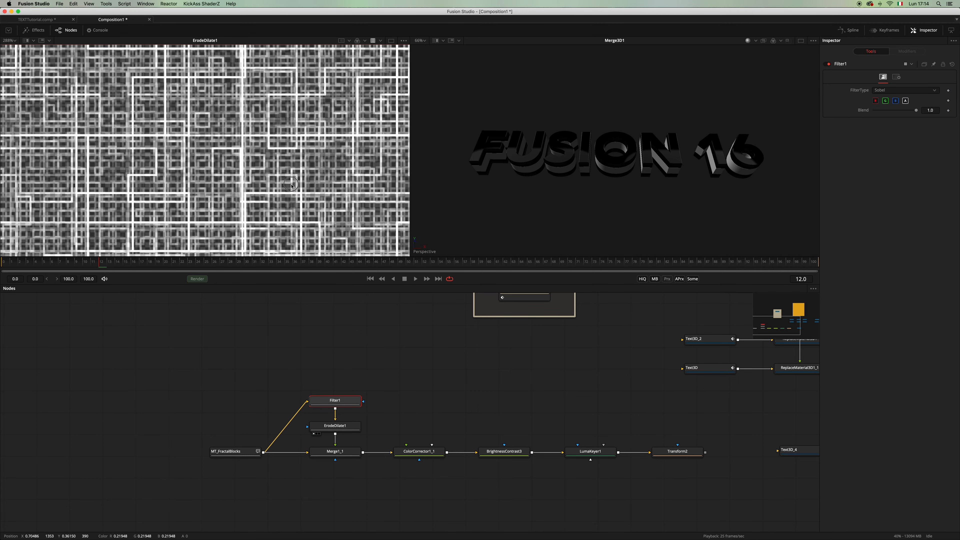
scroll(291, 185, "down", 5)
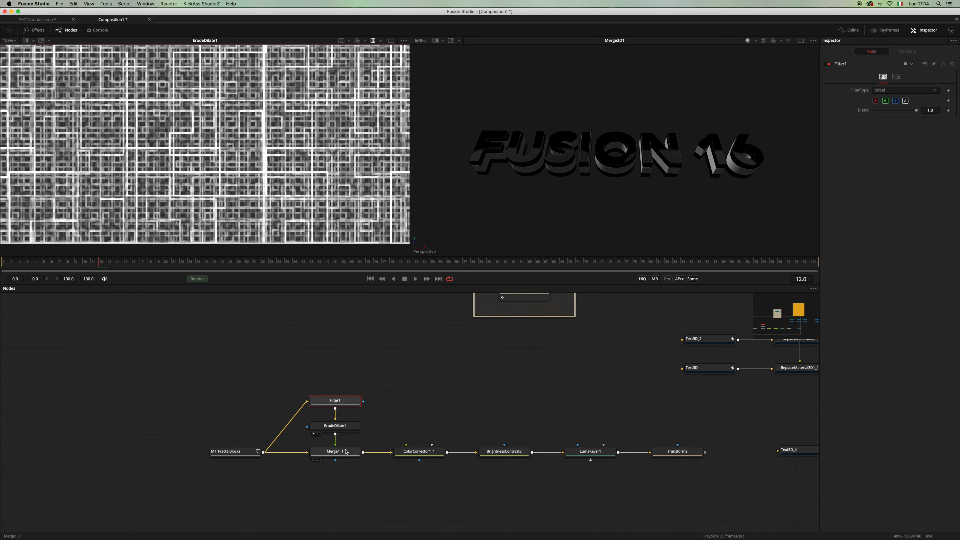
- Preview Merge1_1 and ColorCorrector1_1 in the first viewer and examine the combined pattern and color correction settings
left_click_drag(345, 451, 222, 188)
scroll(272, 174, "down", 7)
scroll(251, 184, "up", 3)
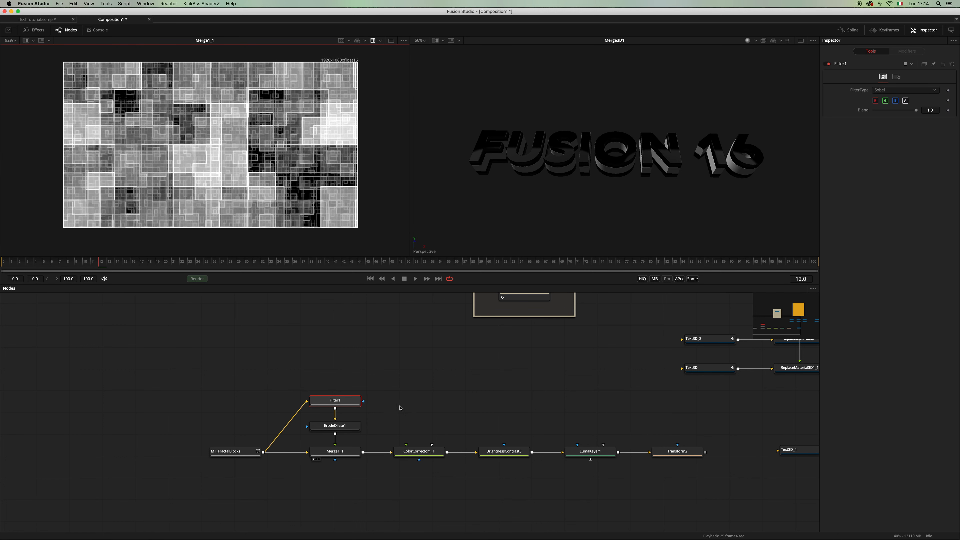
scroll(403, 411, "right", 5)
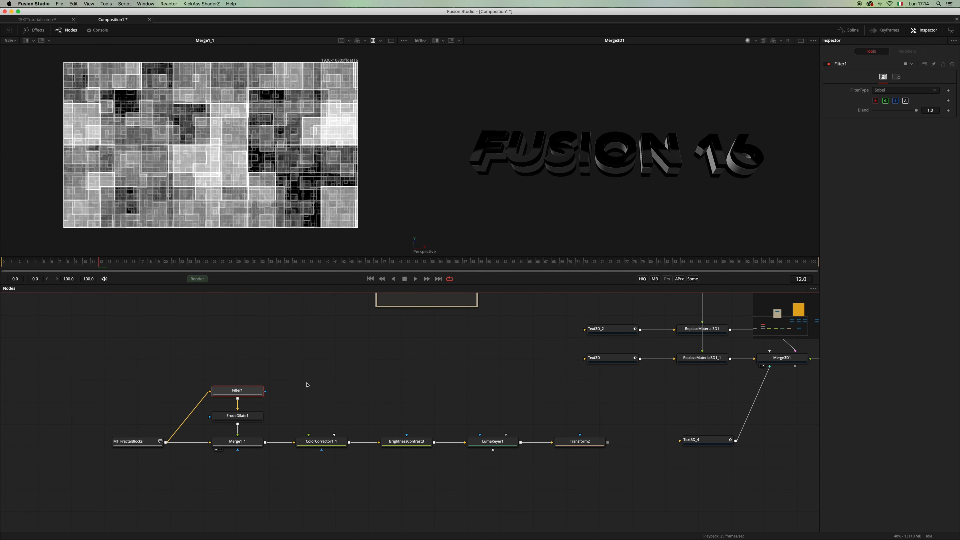
left_click(337, 442)
key("1")
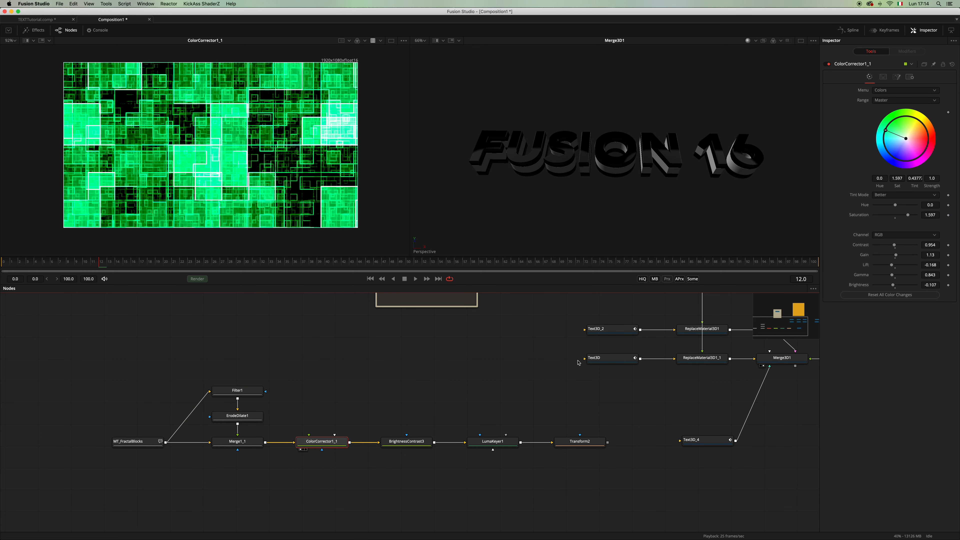
- Preview BrightnessContrast3 and LumaKeyer1 in the first viewer and examine the brightness settings and keyed pattern
left_click(406, 441)
key("1")
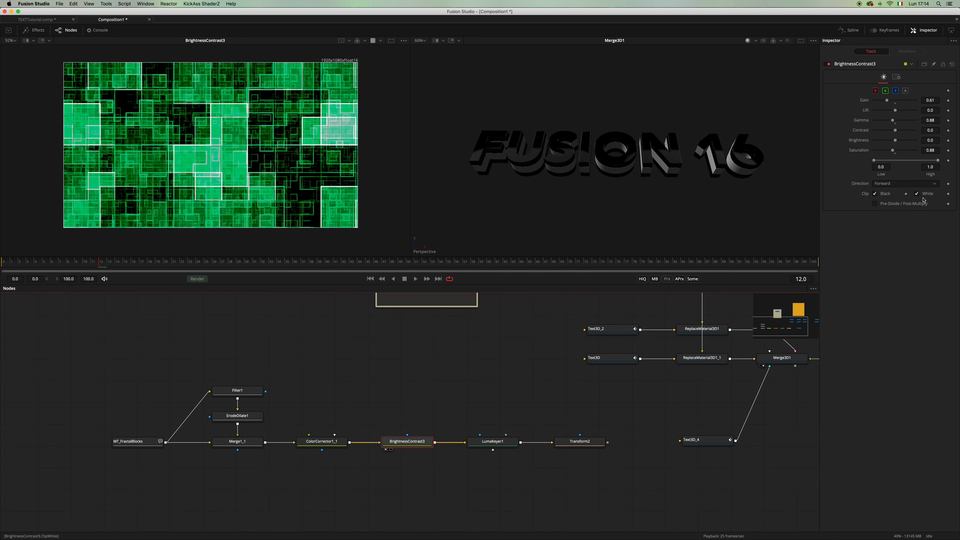
scroll(439, 364, "right", 5)
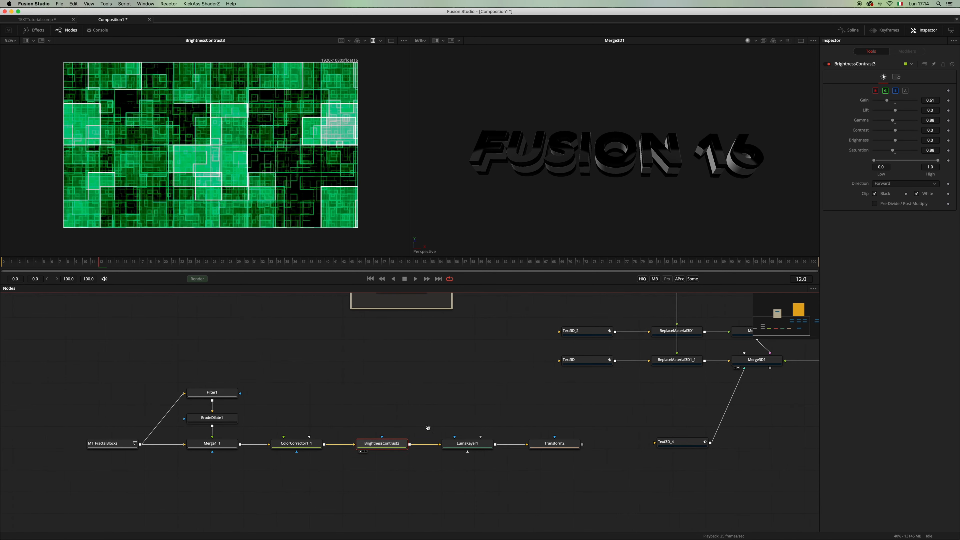
left_click_drag(435, 458, 211, 151)
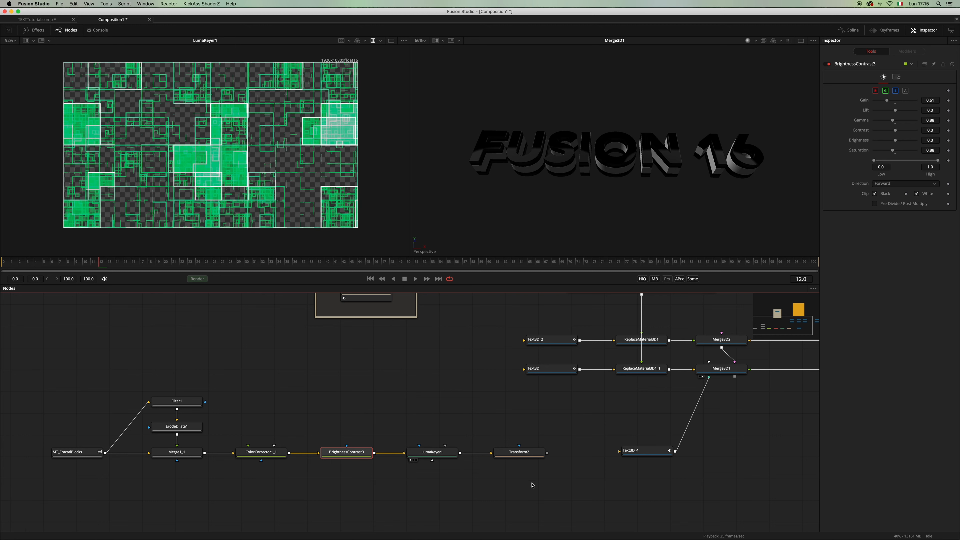
- Move the whole node chain from MT_FractalBlocks to Transform2 farther away from Text3D_4
left_click(538, 466)
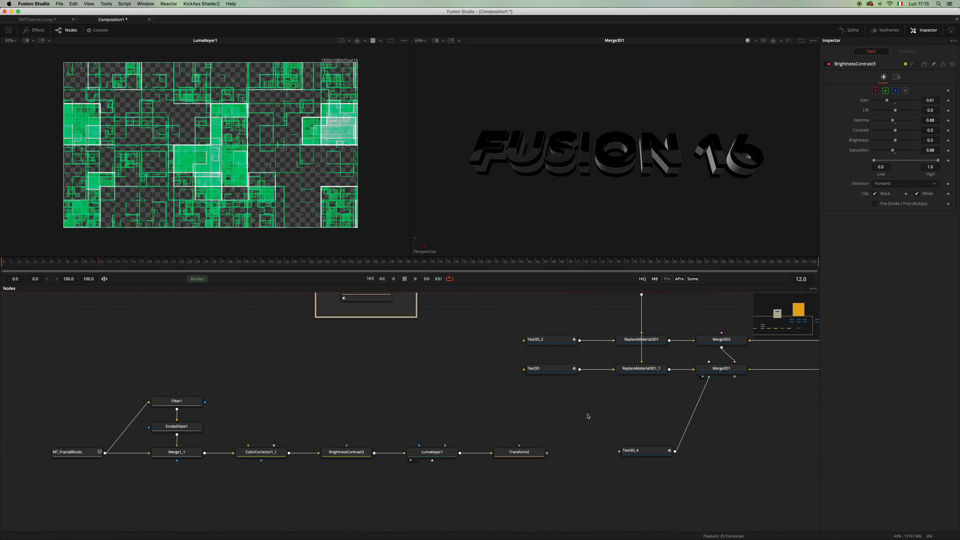
left_click_drag(538, 508, 80, 413)
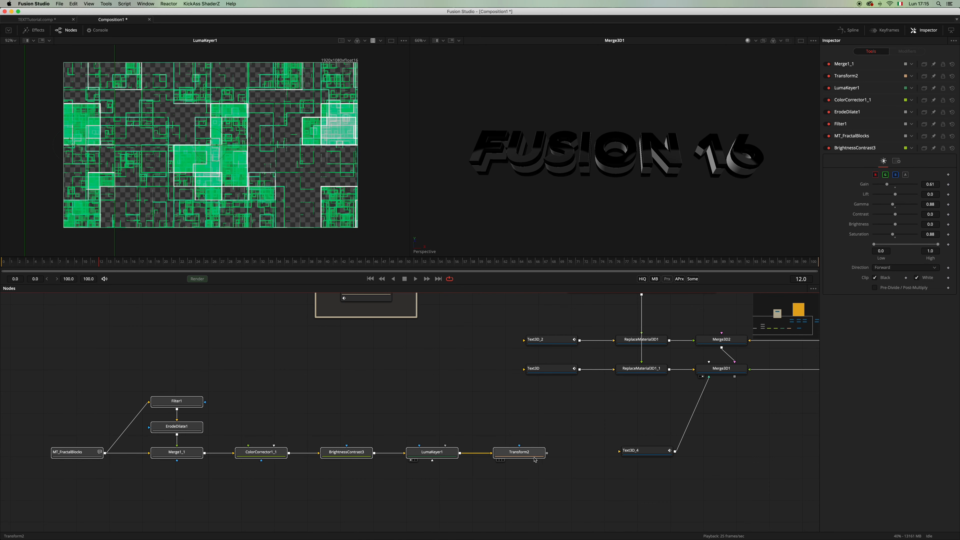
left_click_drag(532, 457, 444, 458)
- Insert a Replace Material 3D node between Text3D_4 and Merge3D1 and arrange it above Text3D_4, in line with the texture chain
key("shift+space")
type("re")
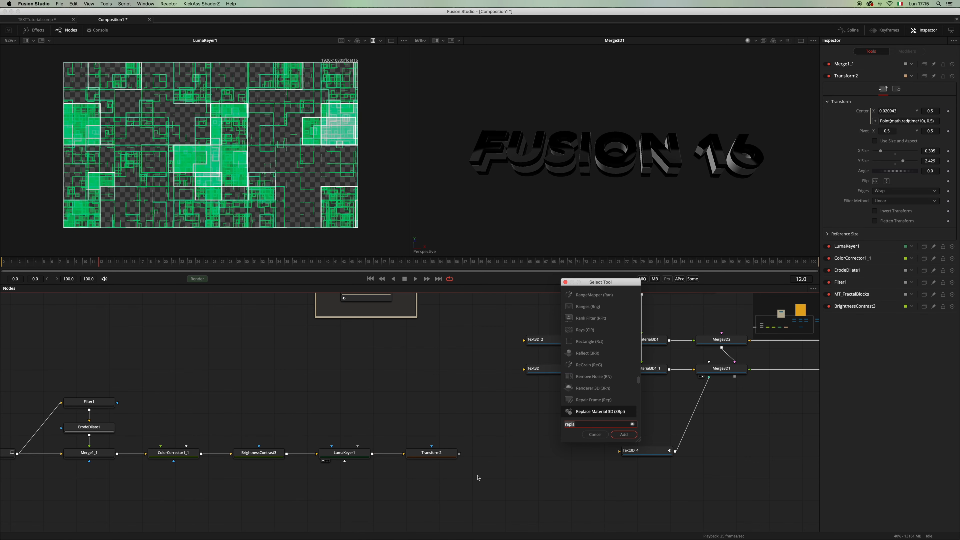
type("pla")
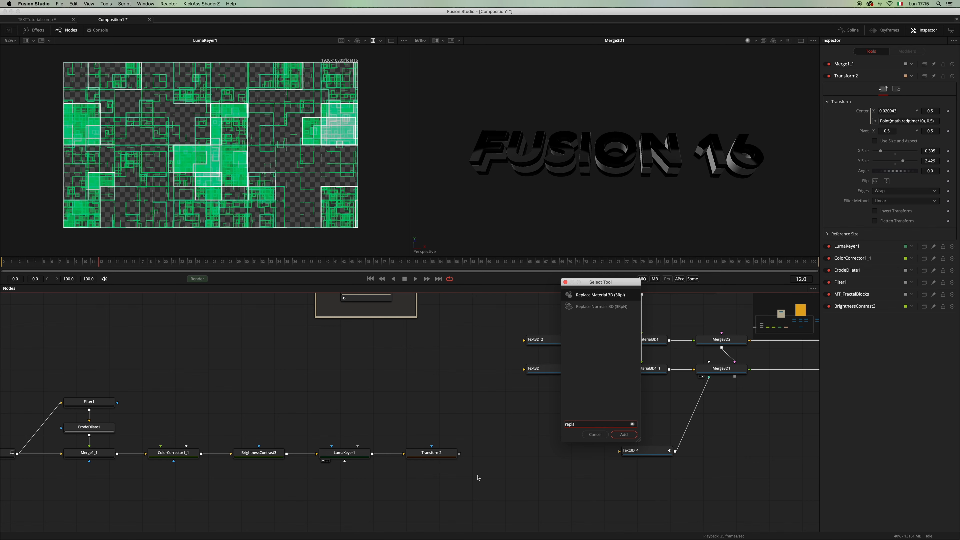
key("Return")
left_click_drag(478, 477, 542, 426)
left_click_drag(644, 450, 527, 498)
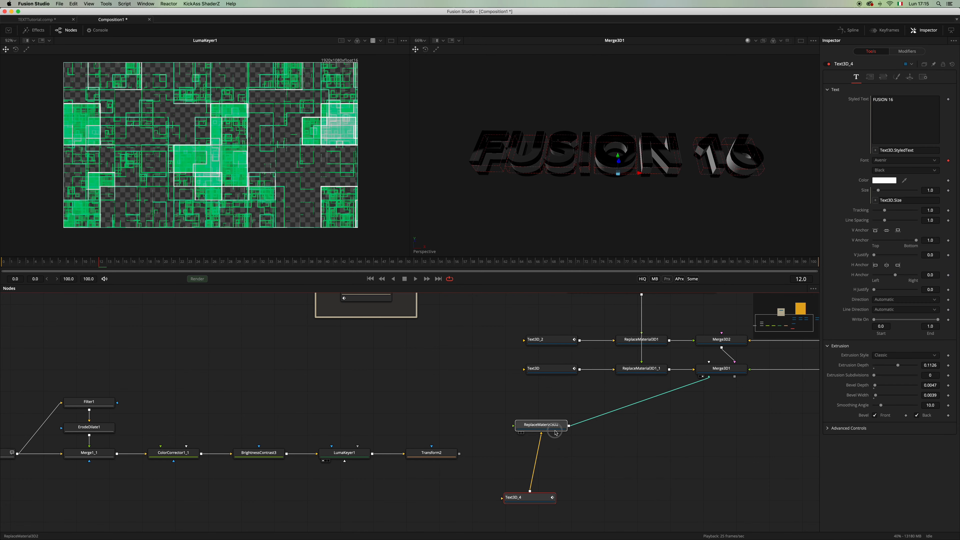
left_click_drag(539, 425, 538, 451)
left_click_drag(539, 500, 549, 504)
scroll(491, 464, "left", 1)
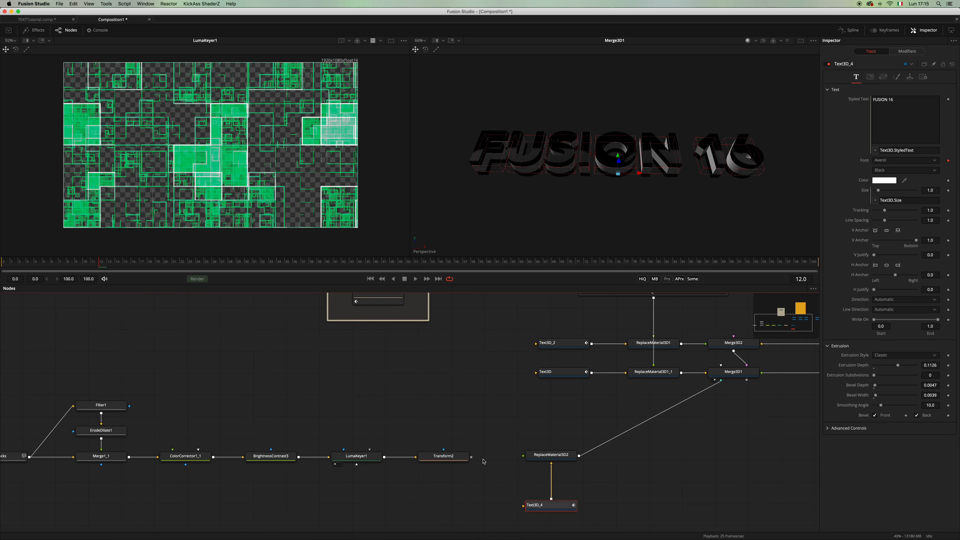
- Connect the output of Transform2 to the material input of ReplaceMaterial3D2 and inspect the textured text
left_click_drag(472, 458, 562, 442)
left_click_drag(603, 195, 622, 174)
scroll(610, 184, "up", 4)
scroll(597, 184, "down", 2)
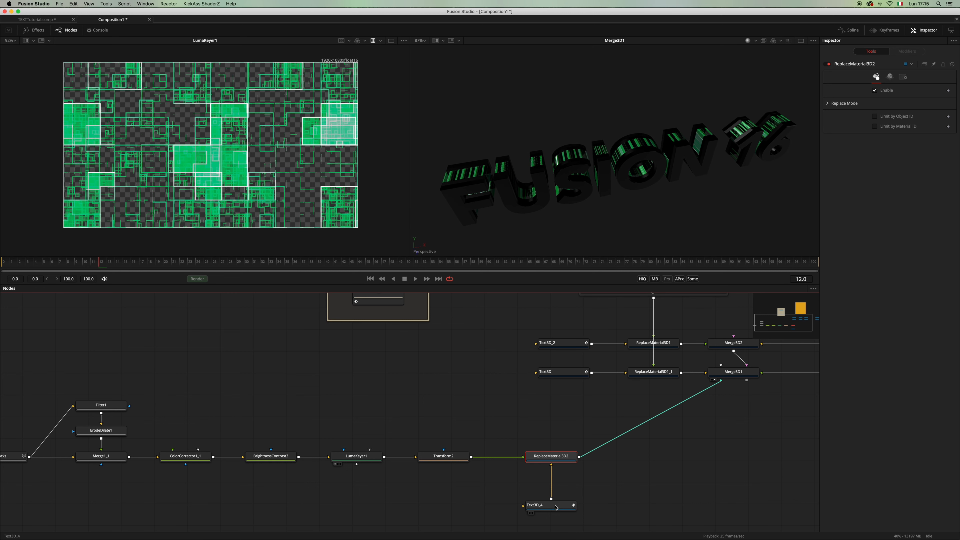
- Turn off Use One Material in the shading settings of Text3D_4 and inspect the texture on the letters up close
left_click_drag(555, 508, 559, 500)
left_click(897, 78)
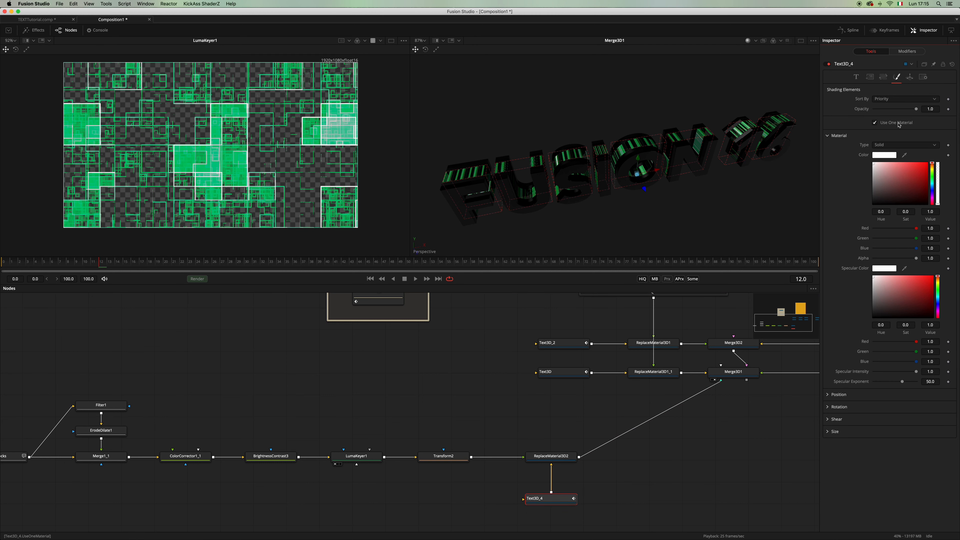
left_click(874, 123)
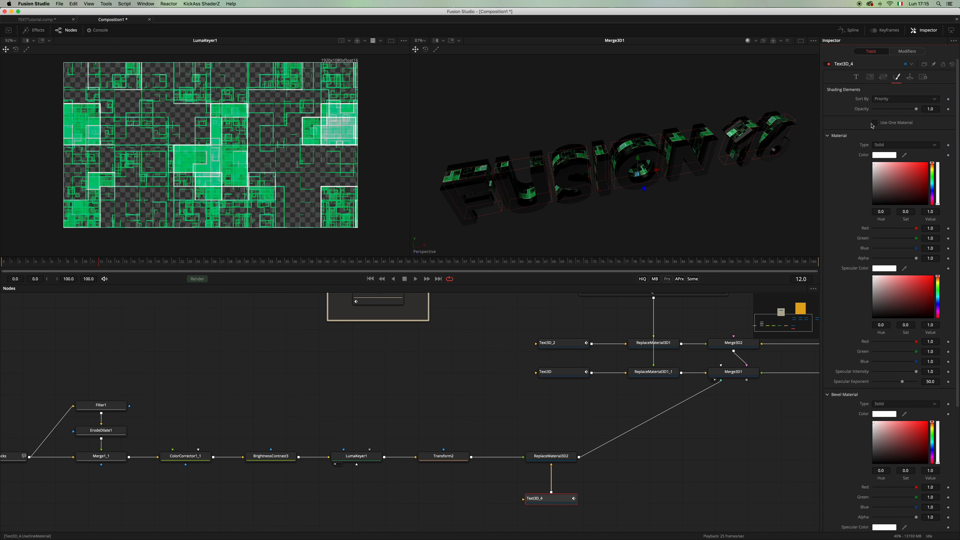
scroll(630, 163, "up", 5)
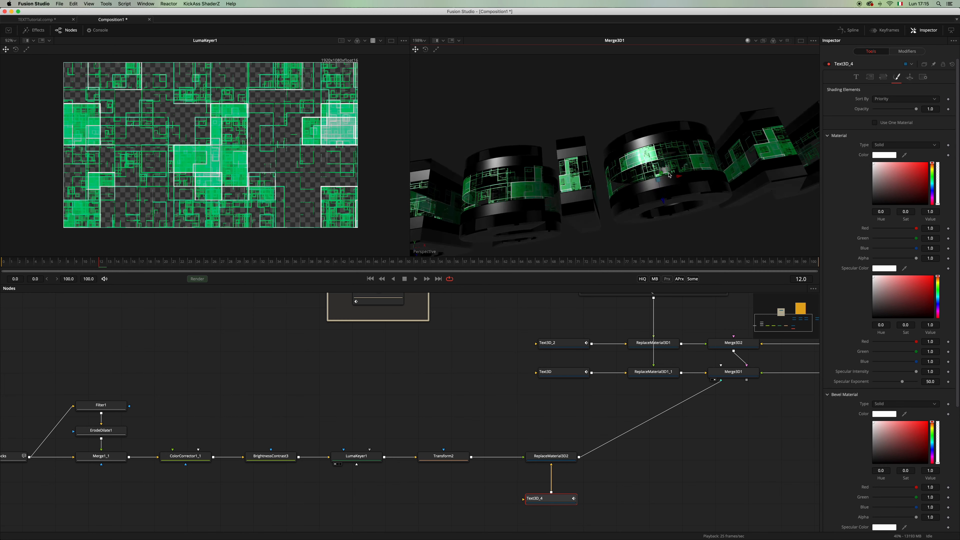
left_click_drag(657, 160, 673, 148)
scroll(673, 148, "down", 4)
scroll(673, 147, "up", 4)
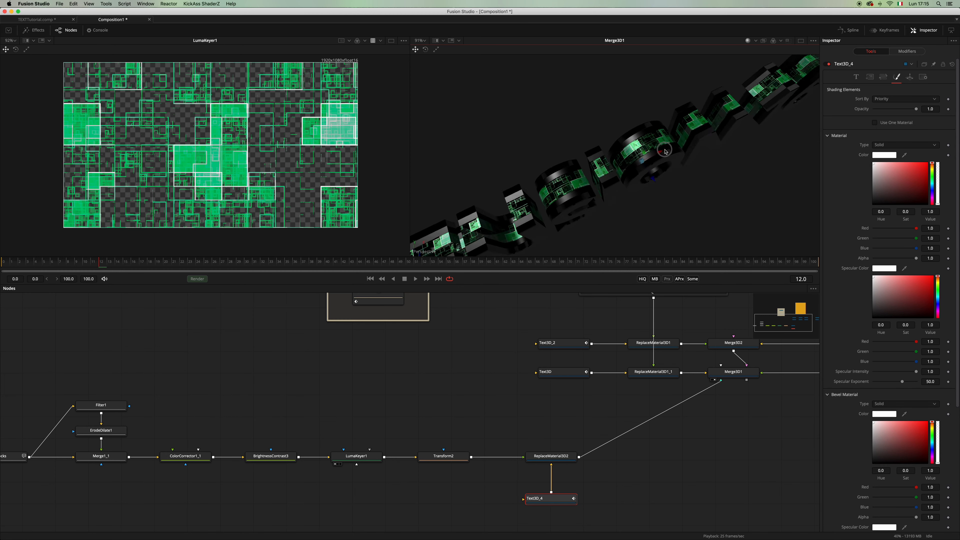
scroll(673, 148, "down", 4)
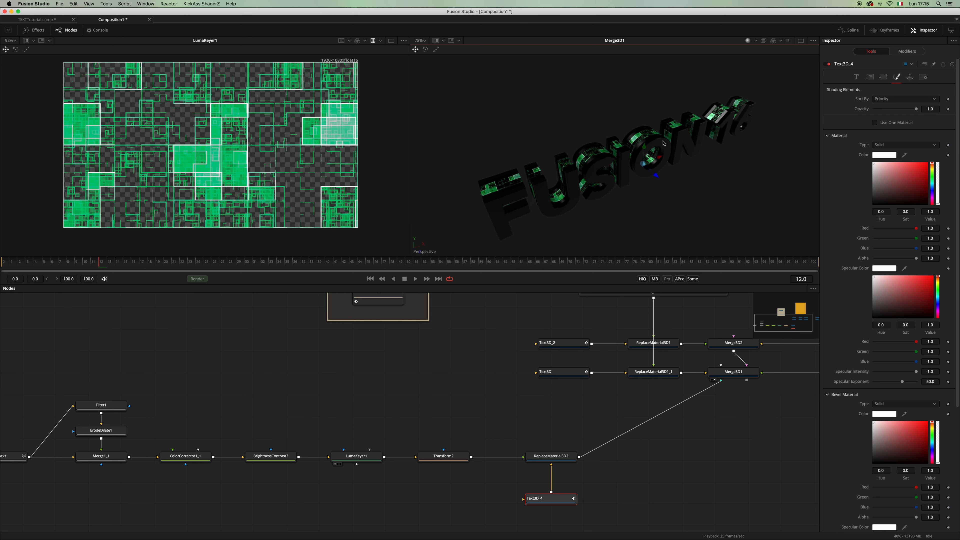
- Preview Transform2 in the first viewer and examine how its tiled pattern wraps around the 3D letters
left_click(446, 453)
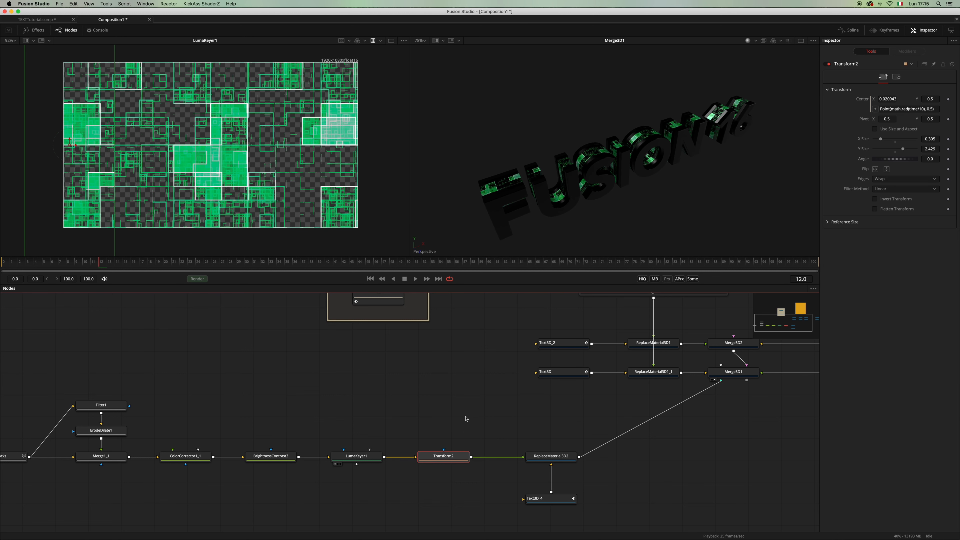
scroll(587, 168, "up", 3)
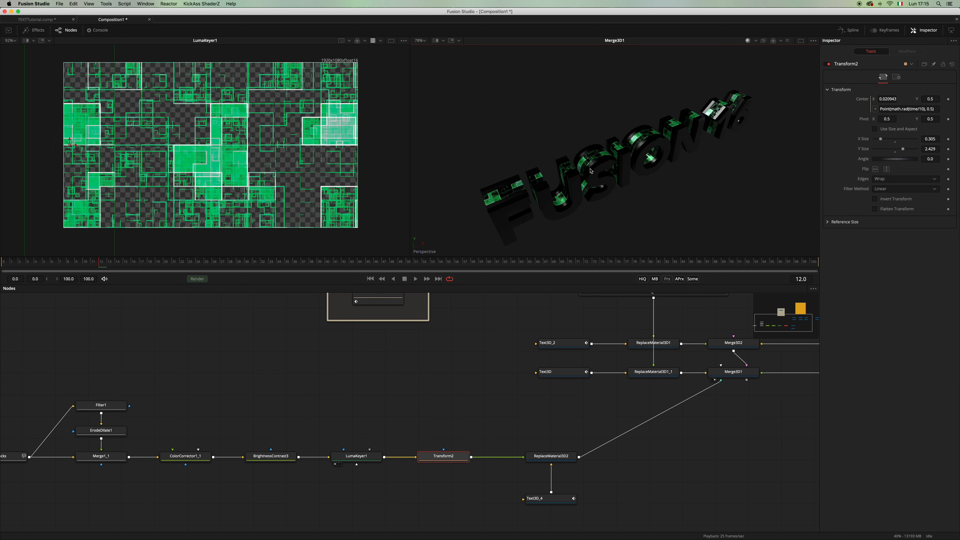
left_click_drag(446, 455, 354, 242)
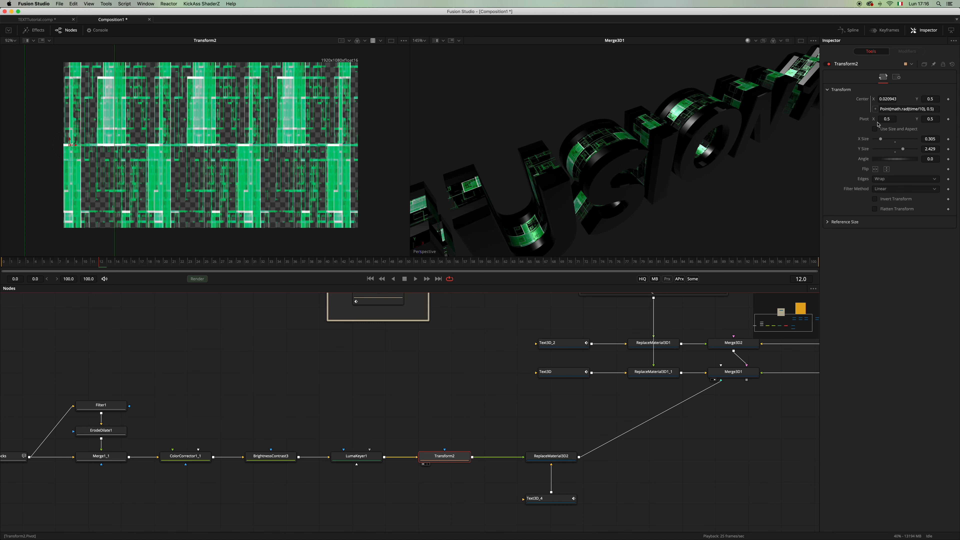
left_click_drag(614, 152, 624, 164)
scroll(625, 167, "up", 5)
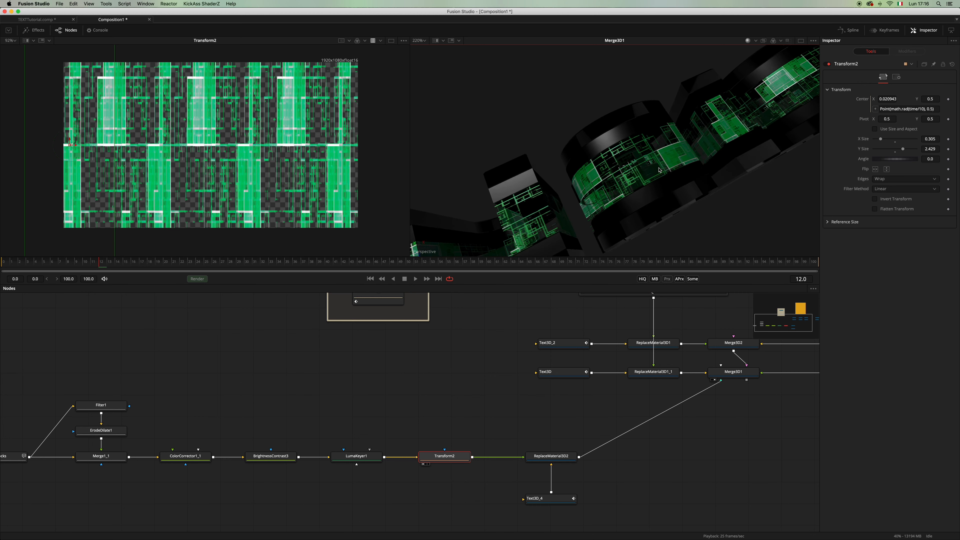
scroll(664, 148, "down", 3)
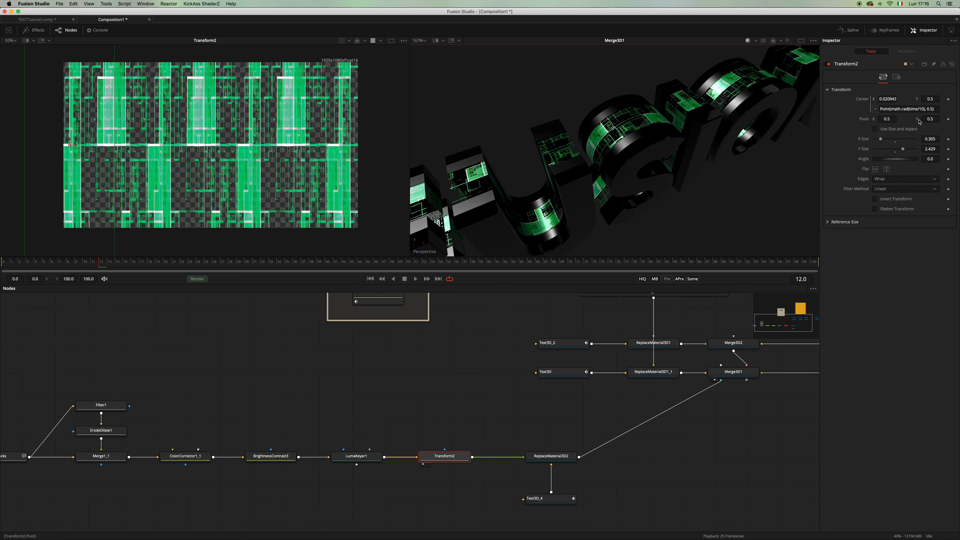
- Play back the animated texture while reviewing the Center expression and the Edges options of Transform2
left_click(881, 107)
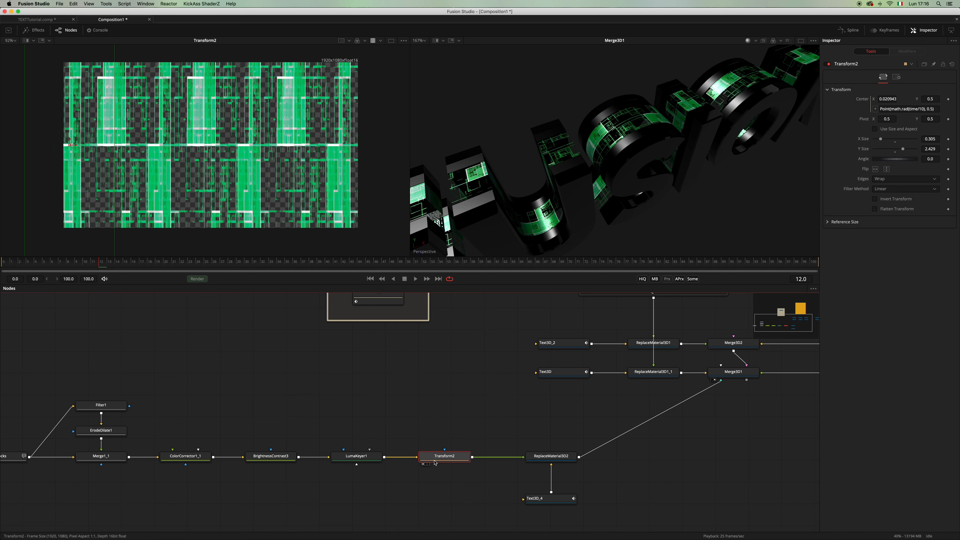
key("space")
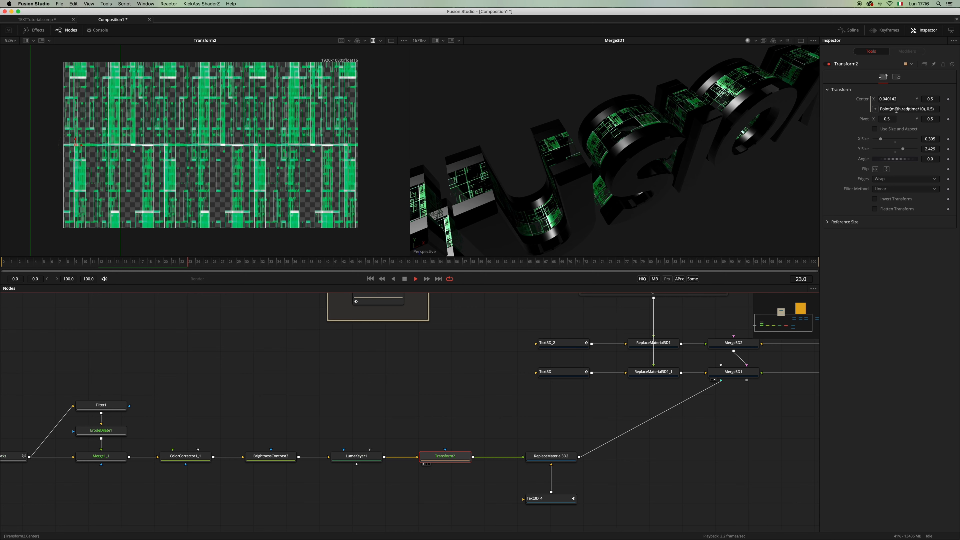
left_click(877, 180)
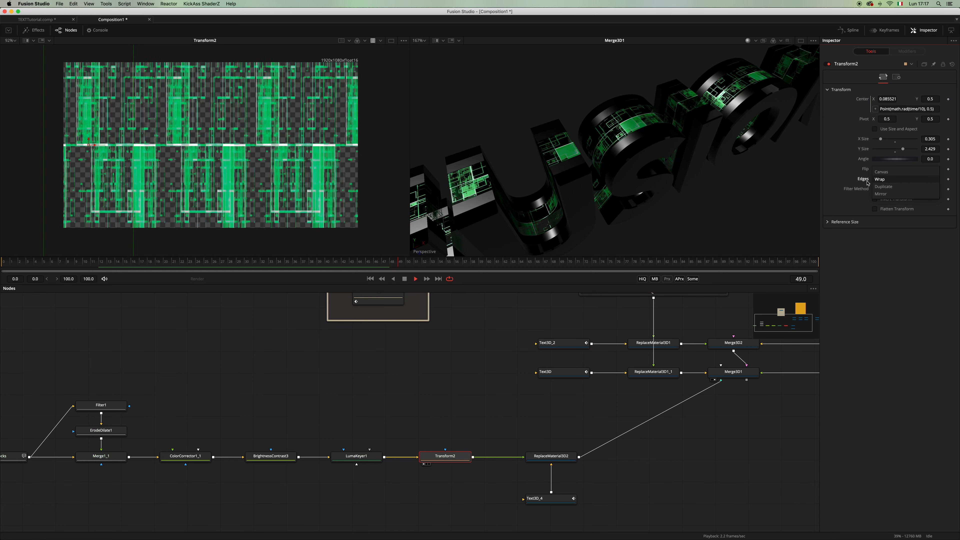
left_click(868, 184)
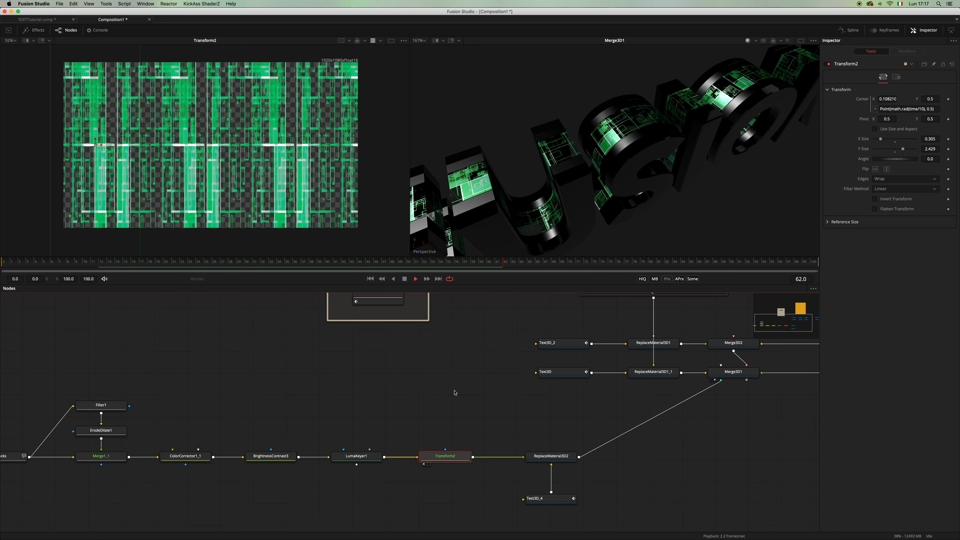
key("space")
- Move the node chain from MT_FractalBlocks to Transform2 farther away from ReplaceMaterial3D2
scroll(488, 480, "up", 2)
scroll(489, 480, "down", 3)
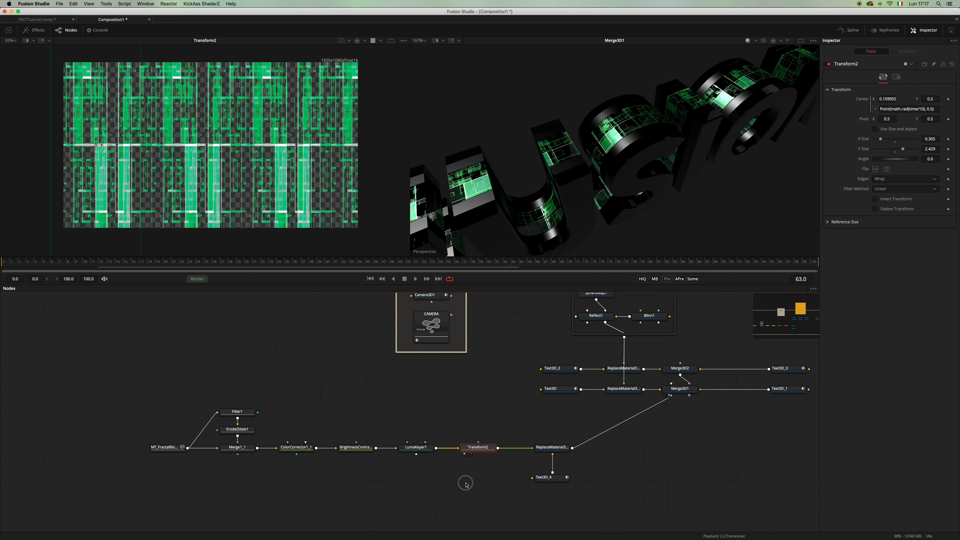
left_click_drag(494, 492, 135, 377)
left_click_drag(480, 448, 409, 447)
left_click(452, 412)
- Add a Material Merge node on the connection between Transform2 and ReplaceMaterial3D2
key("shift+space")
type("mer")
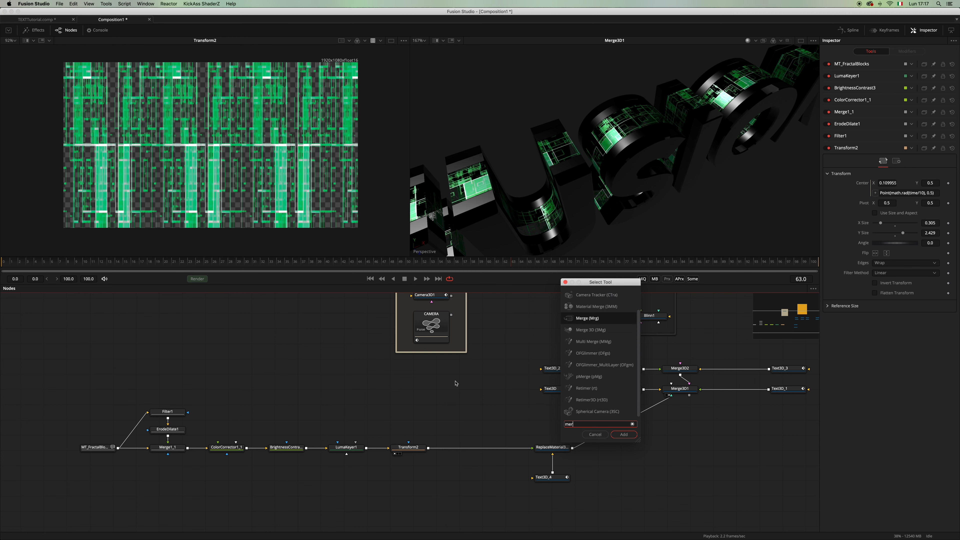
key("Up")
key("Return")
left_click_drag(454, 421, 494, 449)
- Connect the reflective metal material to MaterialMerge1 and route the connection through a new router above the node
scroll(638, 407, "up", 3)
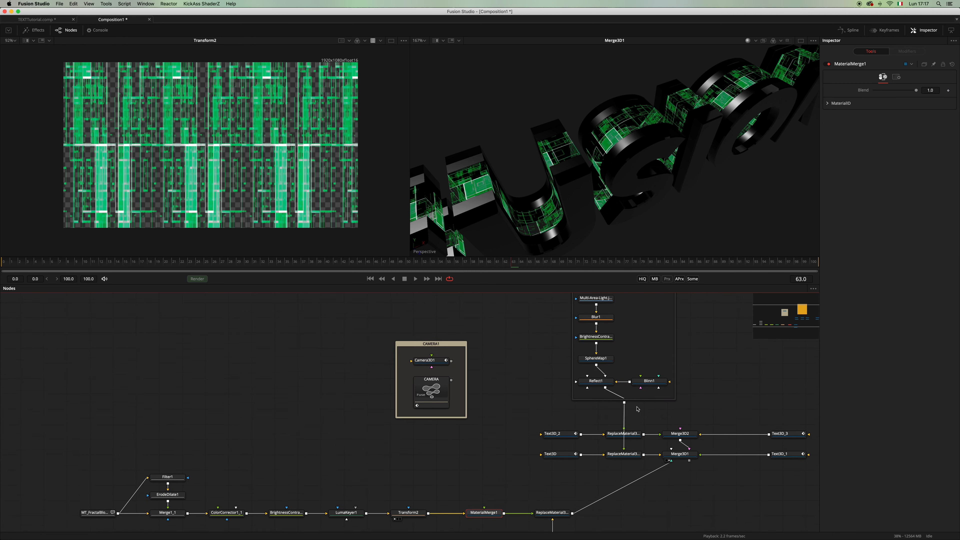
left_click_drag(647, 328, 647, 303)
scroll(615, 442, "down", 3)
left_click_drag(613, 355, 472, 488)
left_click(575, 393, "alt")
left_click_drag(574, 393, 473, 417)
- Set the Blend of MaterialMerge1 to 0.63 and preview the blended material in the second viewer
left_click(477, 490)
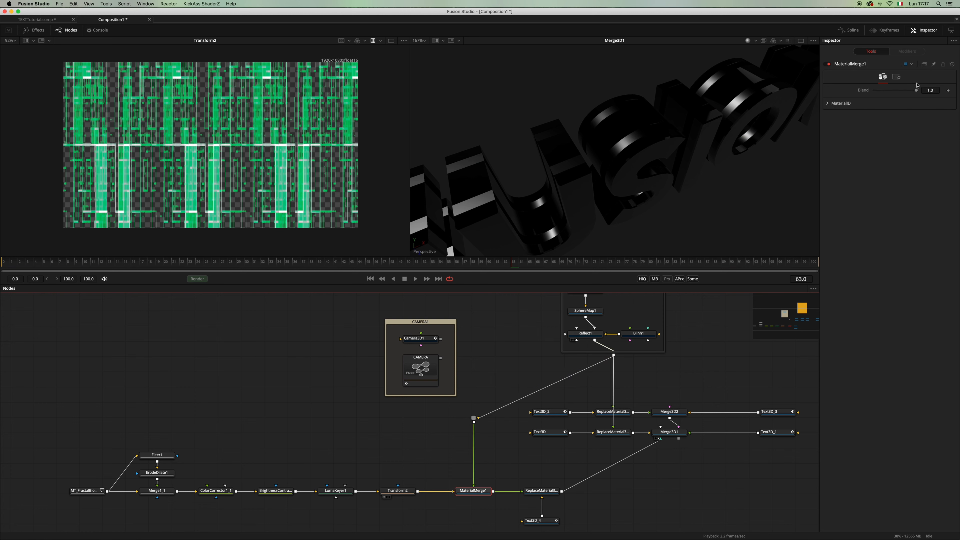
left_click_drag(915, 92, 900, 94)
left_click_drag(642, 151, 510, 196)
key("2")
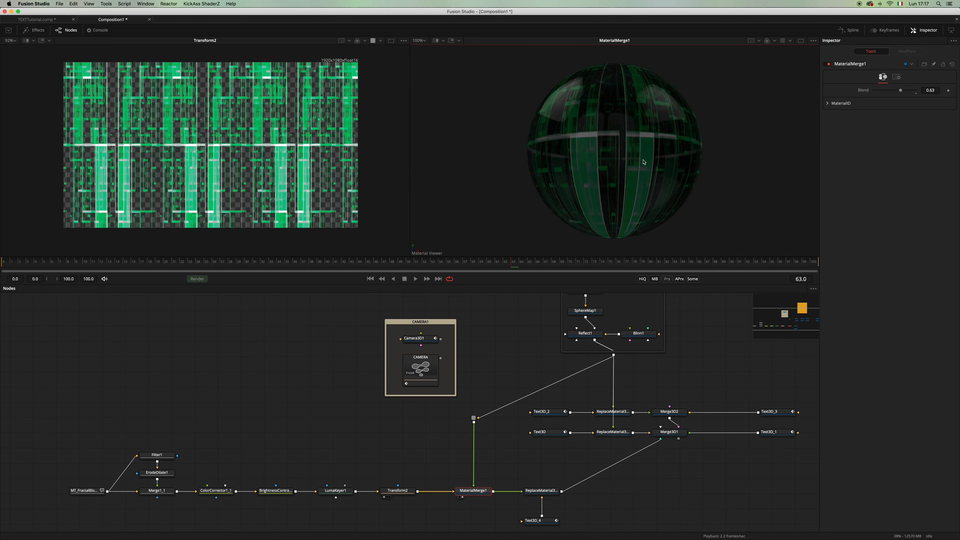
left_click_drag(645, 159, 630, 215)
- Preview ReplaceMaterial3D2 and Merge3D1 in the second viewer and examine the blended material on the text
left_click(531, 497)
left_click_drag(604, 468, 535, 423)
left_click(571, 438)
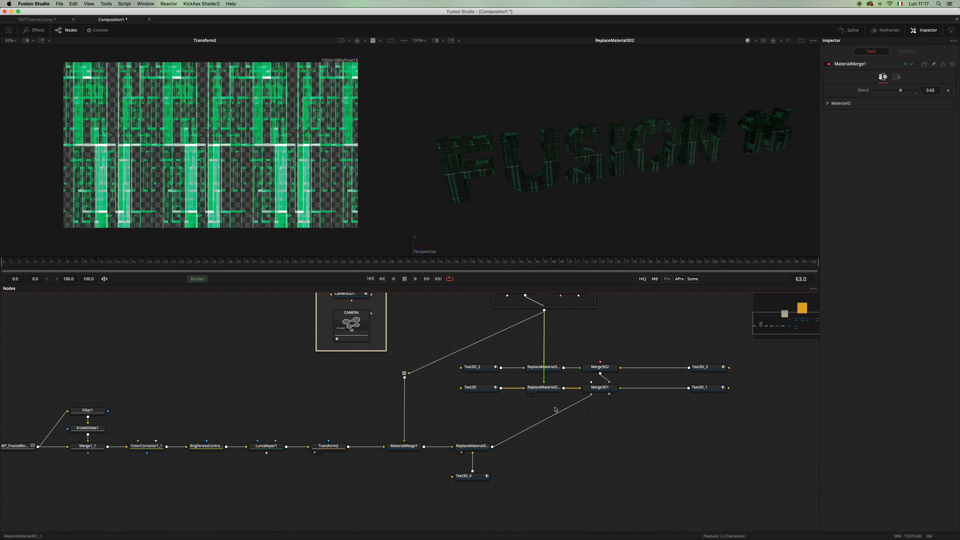
left_click_drag(600, 388, 653, 198)
left_click_drag(646, 234, 642, 208)
- Add a Merge 3D node below Merge3D1 and connect the output of Merge3D1 to it
key("shift+space")
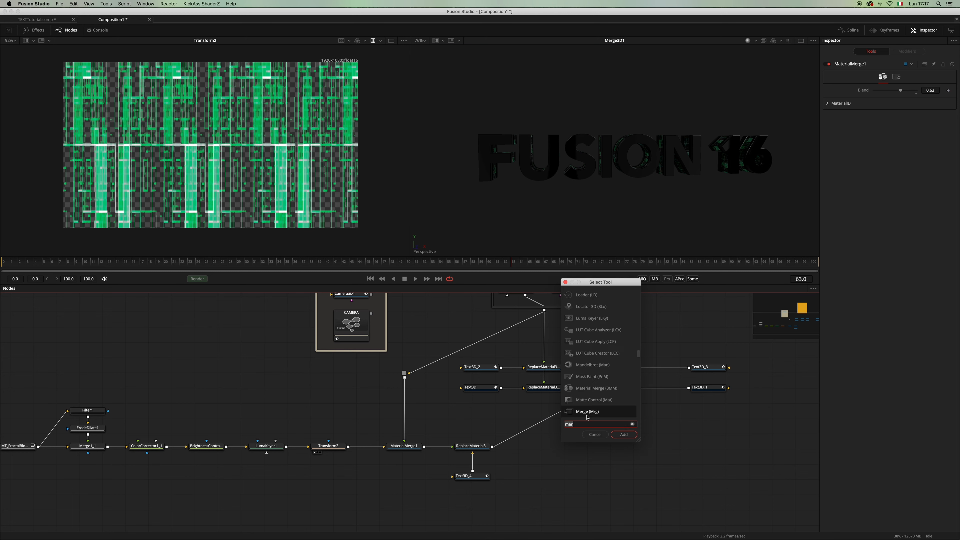
type("merg")
key("Return")
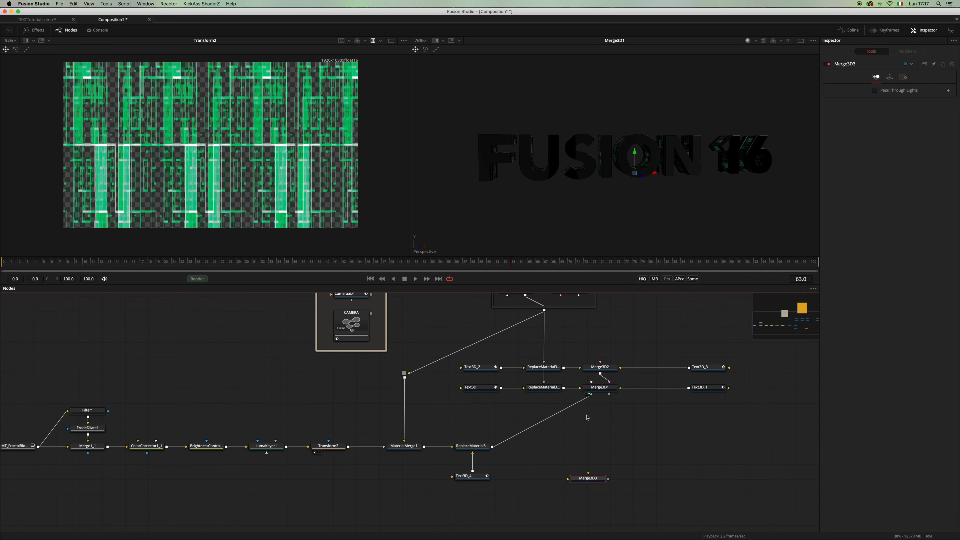
left_click_drag(609, 394, 601, 447)
- Rename the new Merge 3D node as TEXT and show its tile picture
key("F2")
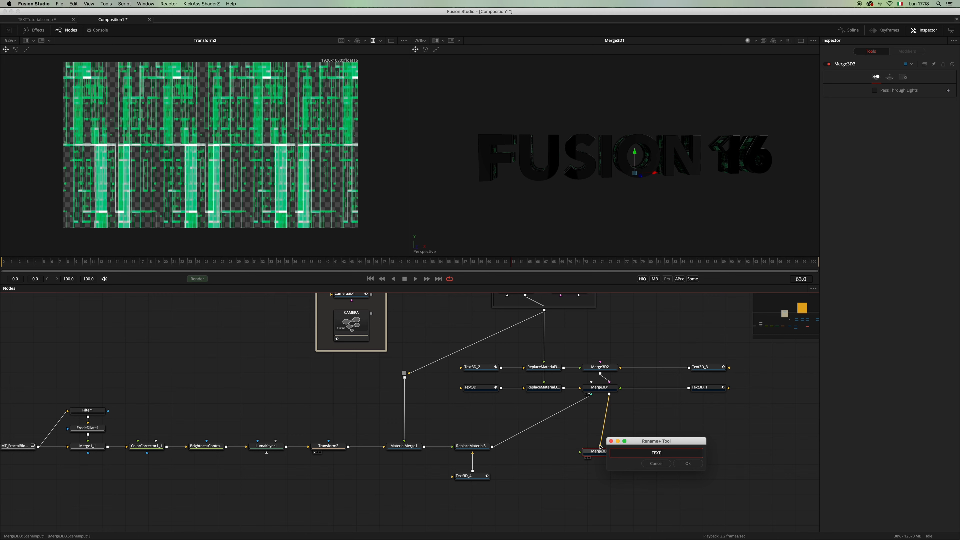
key("Return")
right_click(600, 452)
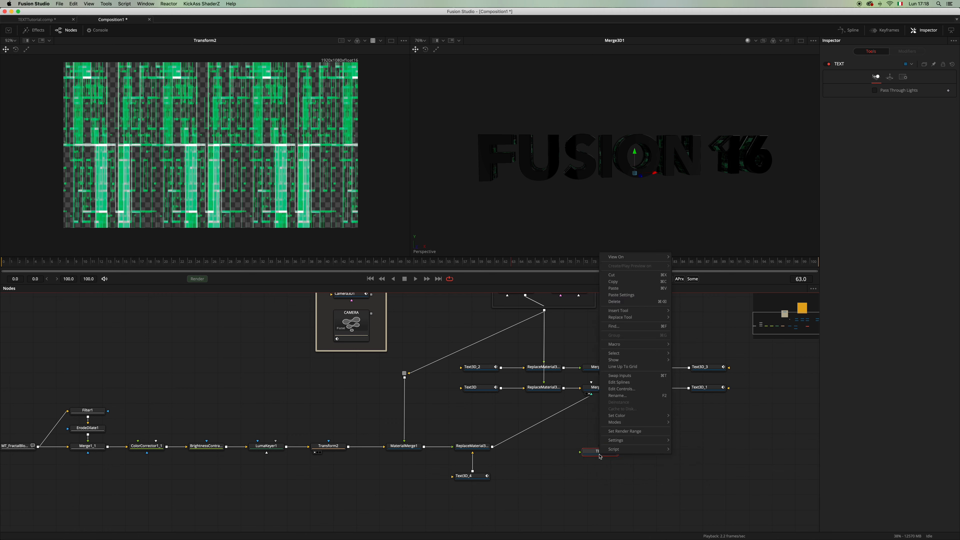
mouse_move(656, 362)
left_click(696, 361)
- Copy the CAMERA node from the CAMERA1 group and paste it as an instance beside the TEXT node
scroll(641, 439, "right", 5)
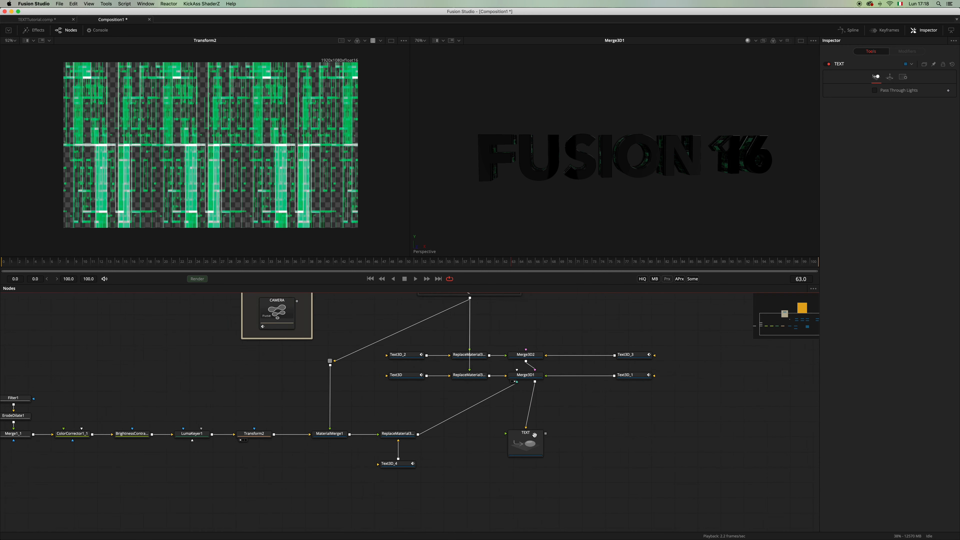
scroll(552, 428, "up", 5)
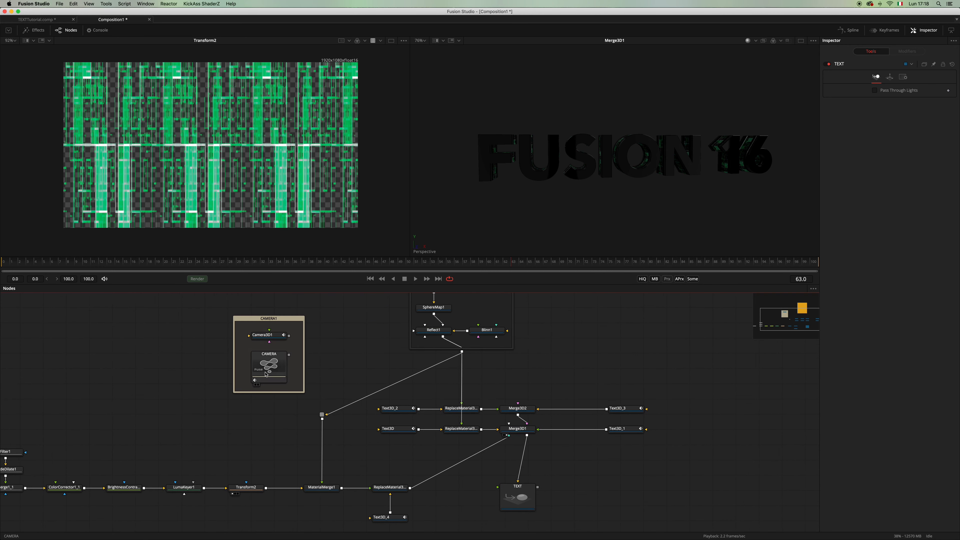
left_click_drag(185, 379, 287, 351)
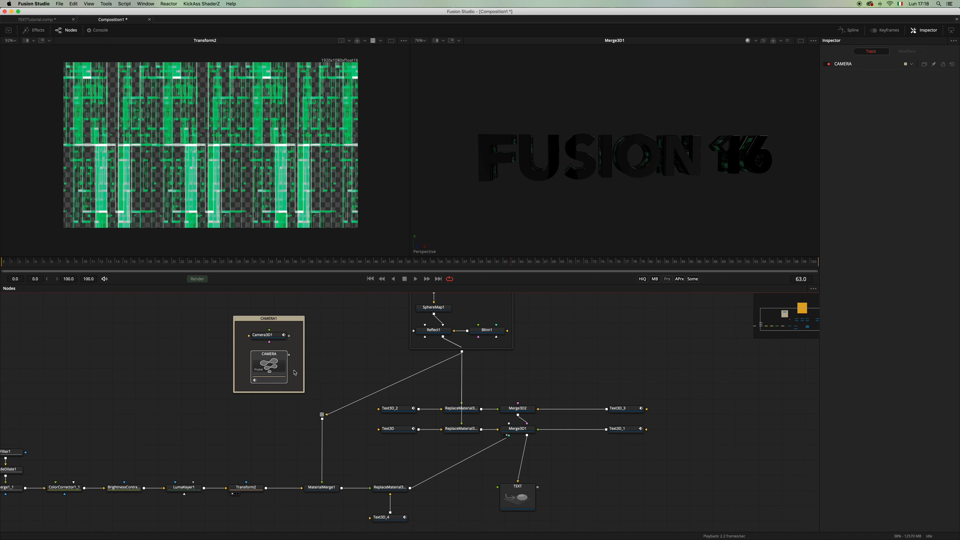
scroll(546, 440, "down", 5)
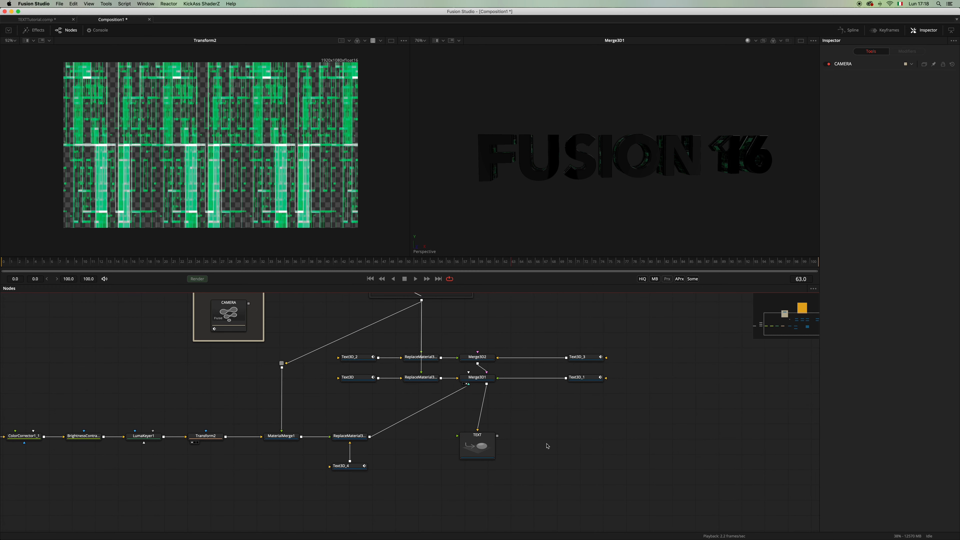
key("super+shift+v")
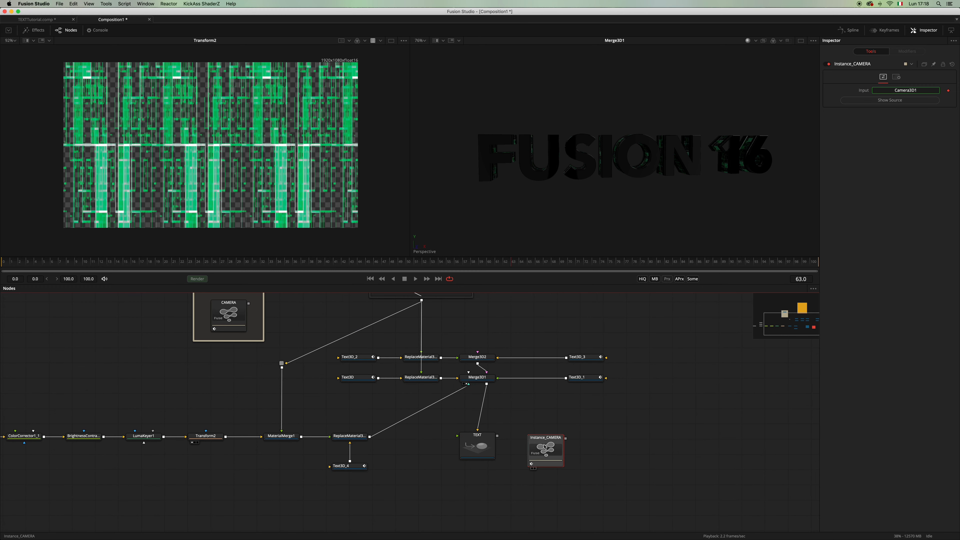
left_click_drag(546, 446, 554, 440)
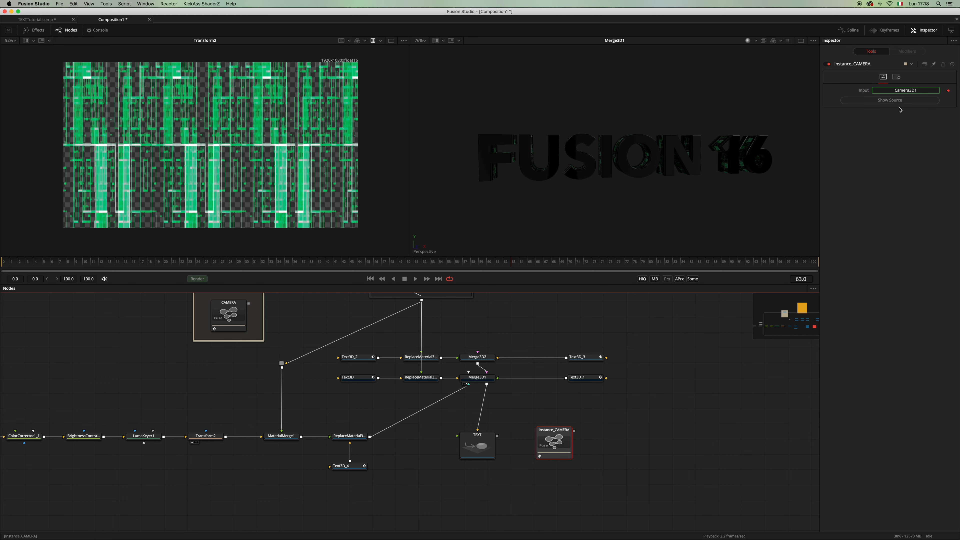
- Connect Instance_CAMERA to the TEXT merge and show TEXT through Camera3D1 in the second viewer
scroll(222, 417, "up", 2)
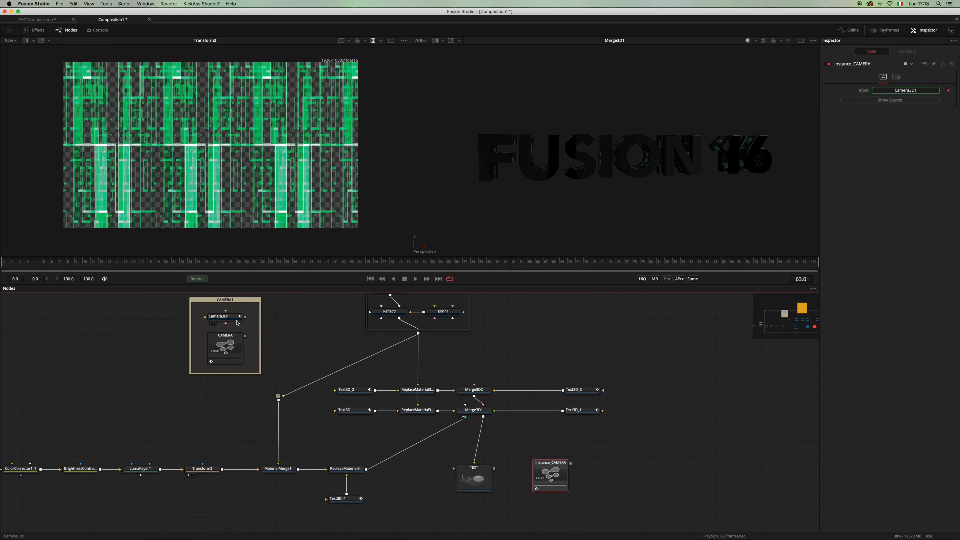
left_click_drag(570, 463, 478, 242)
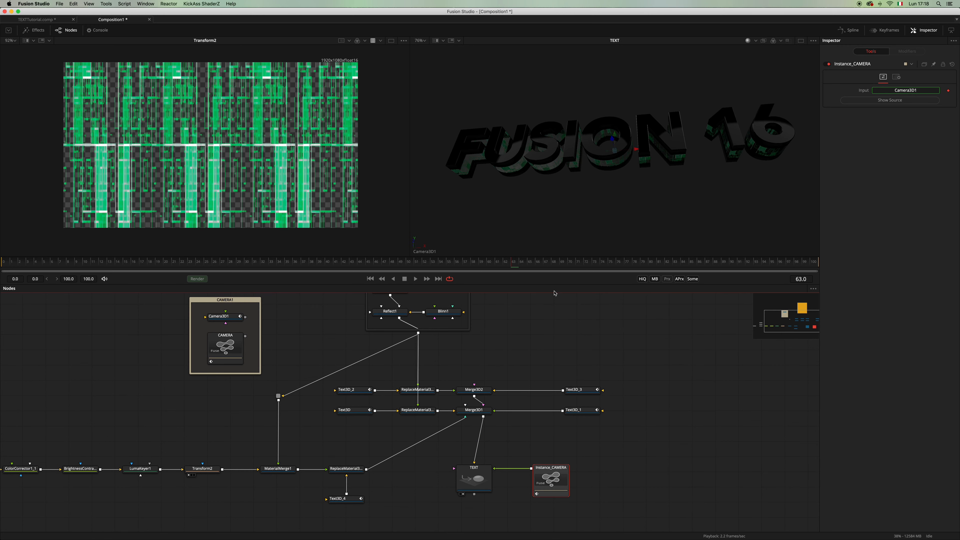
- Play and scrub the animation between the first and last frames to check the camera move on the text
left_click(370, 279)
key("space")
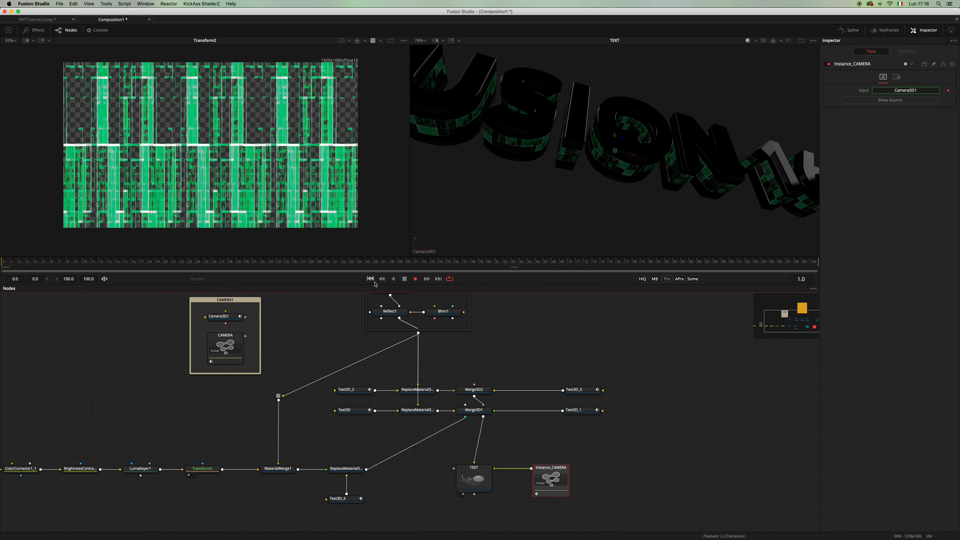
key("space")
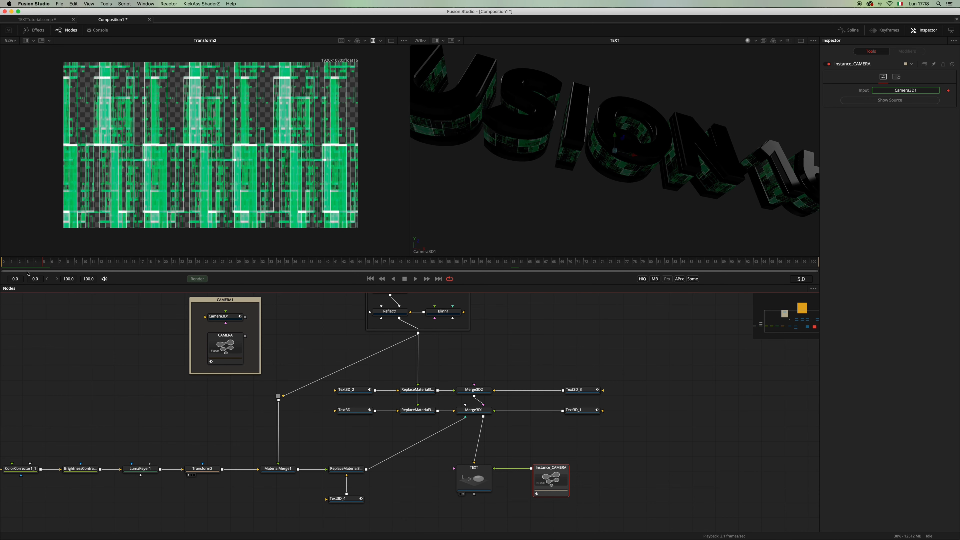
left_click_drag(25, 264, 1, 275)
left_click(814, 261)
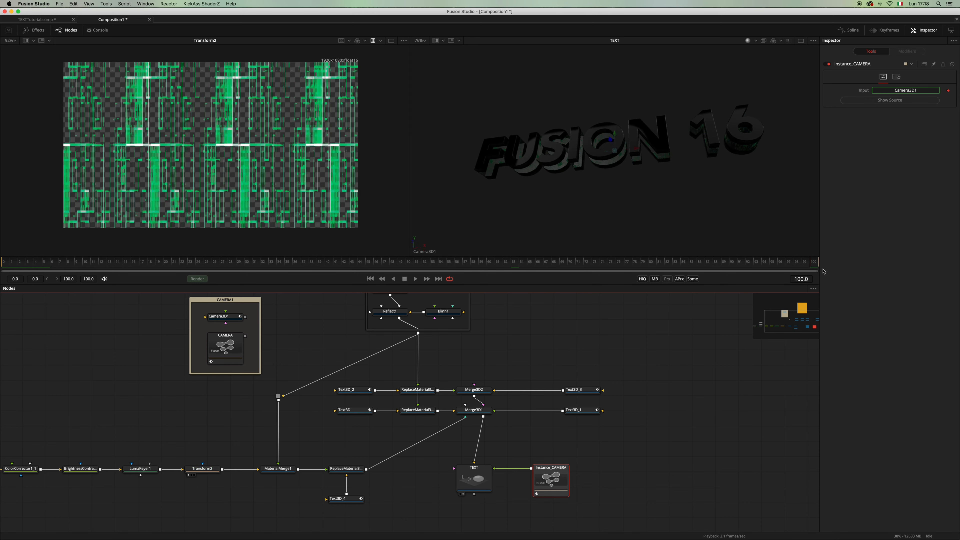
left_click_drag(14, 260, 2, 272)
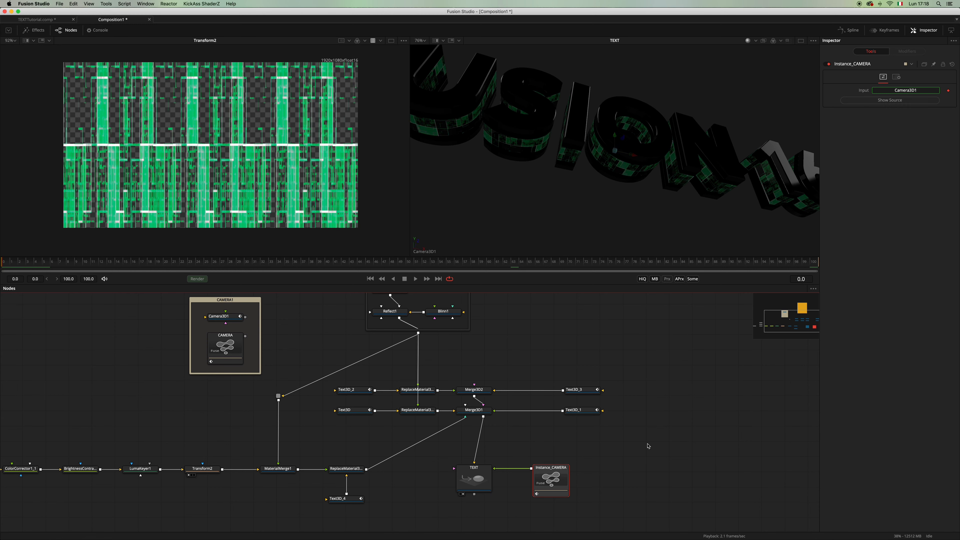
- Add a Renderer 3D node to the output of the TEXT merge
left_click(651, 434)
scroll(673, 362, "down", 3)
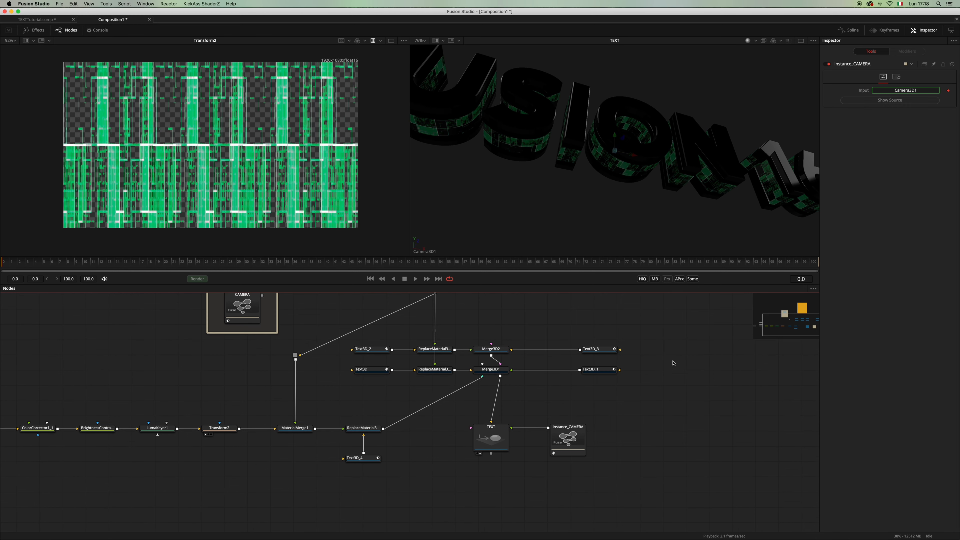
left_click_drag(507, 477, 546, 456)
scroll(546, 456, "up", 3)
left_click(508, 372)
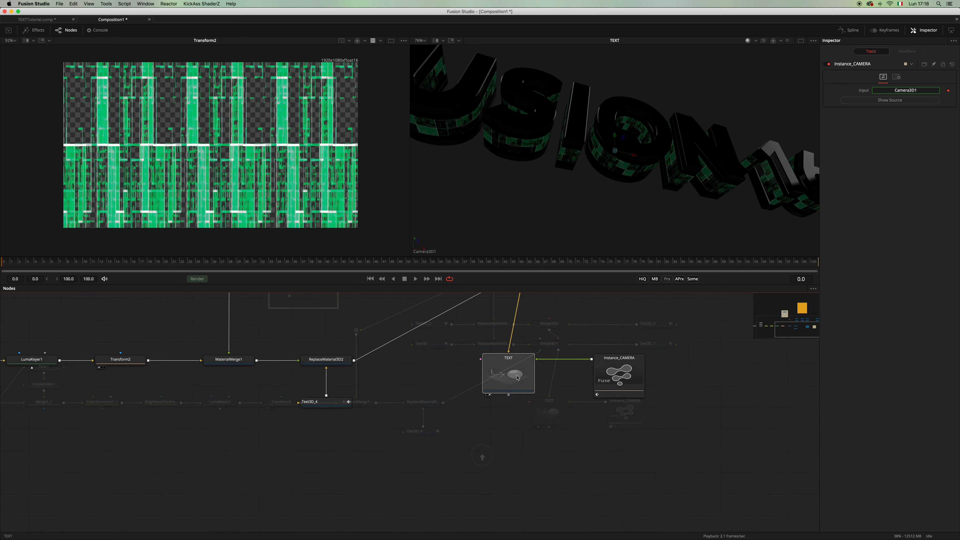
key("shift+space")
type("re")
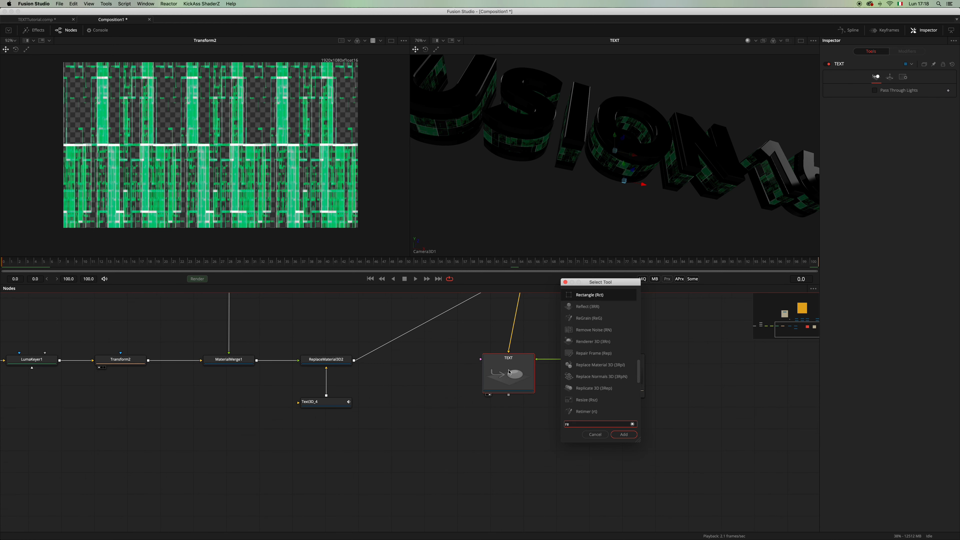
type("nde")
key("Return")
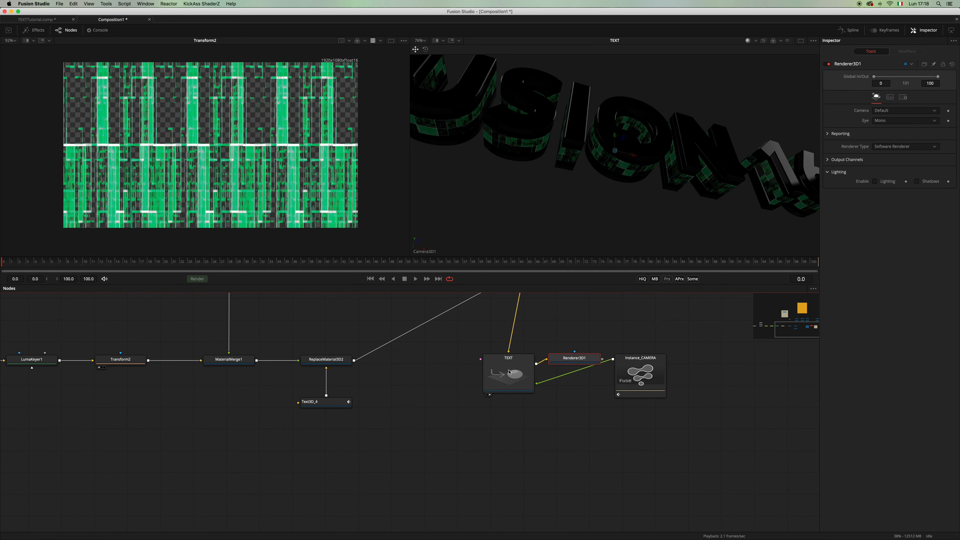
- Place Renderer3D1 below TEXT with Instance_CAMERA back beside the merge, and show the renderer's tile picture
left_click_drag(583, 361, 518, 457)
left_click_drag(638, 374, 592, 374)
scroll(566, 427, "down", 3)
left_click_drag(499, 401, 499, 416)
right_click(499, 415)
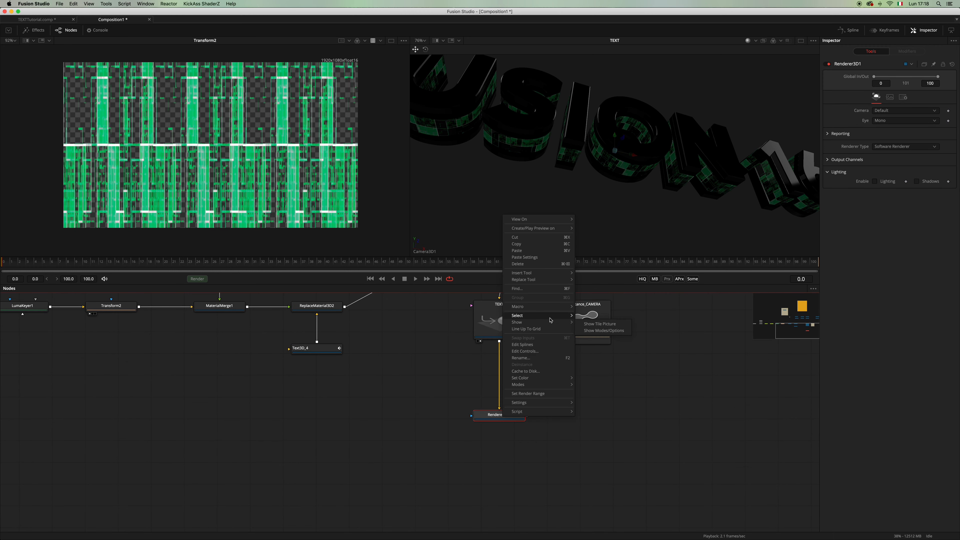
left_click(599, 324)
left_click_drag(507, 427, 507, 443)
left_click(640, 376)
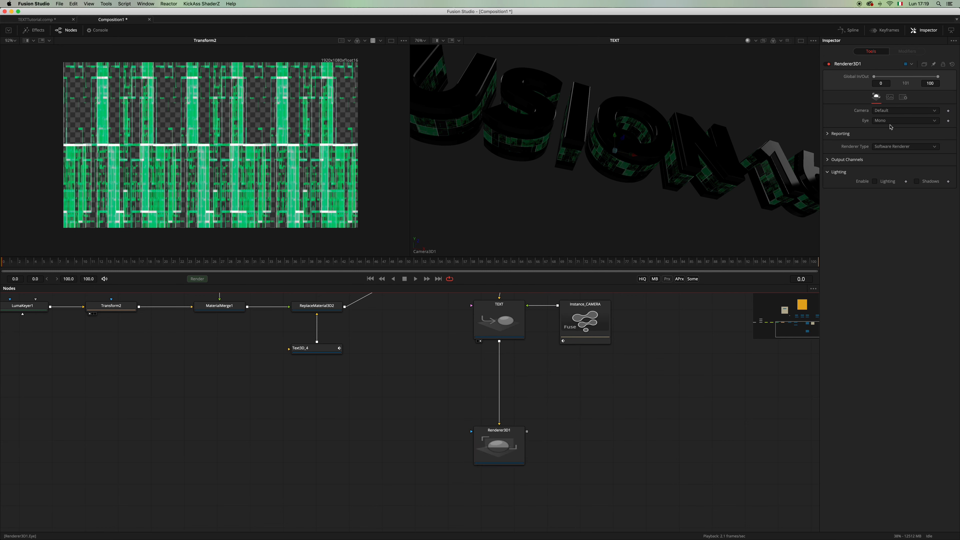
- Set Renderer3D1 to the OpenGL Renderer and its anti-aliasing filter type to Bi-Linear (triangle)
left_click(893, 147)
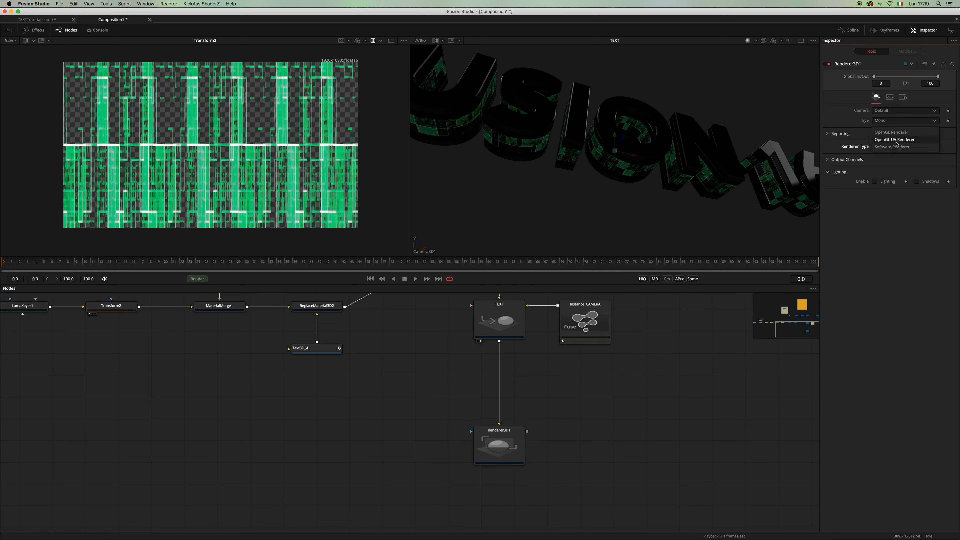
left_click(900, 133)
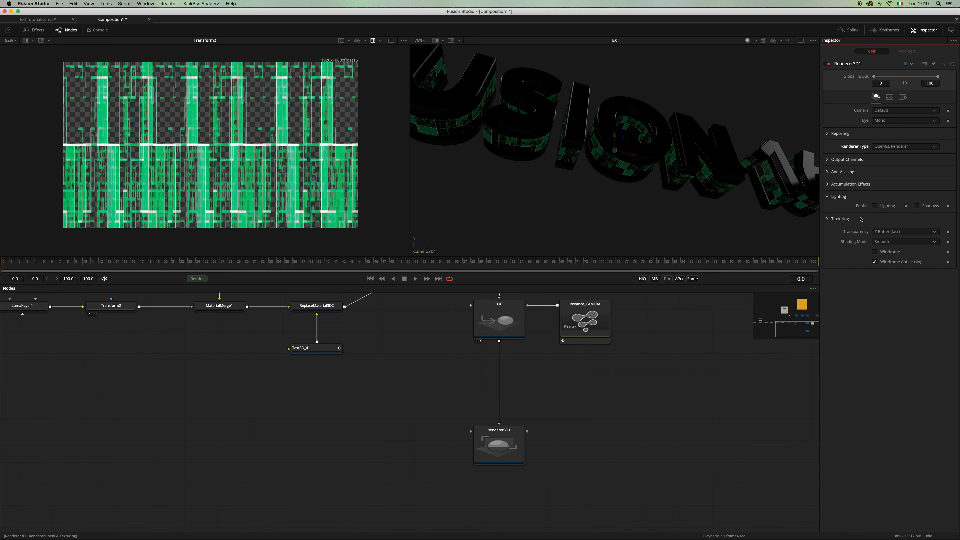
left_click(833, 172)
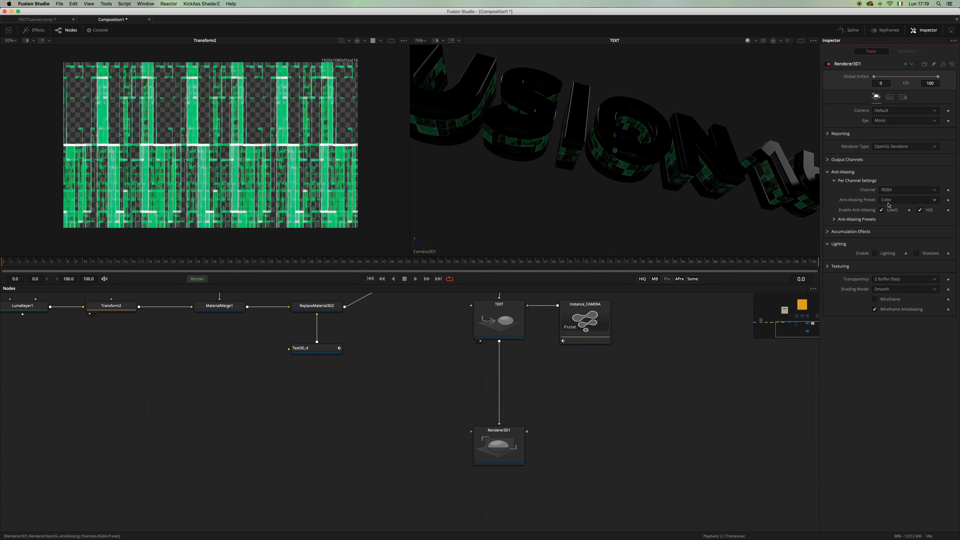
left_click(835, 219)
left_click(896, 282)
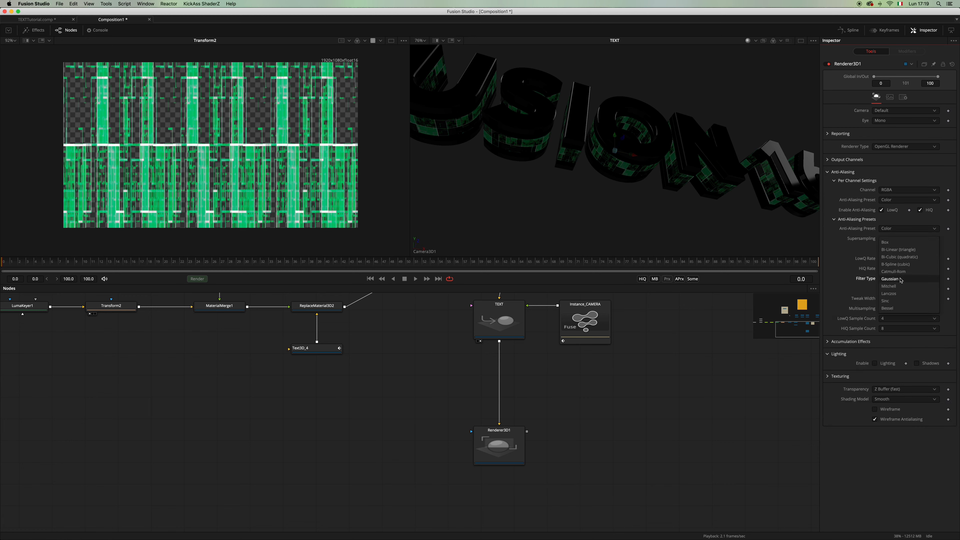
left_click(911, 250)
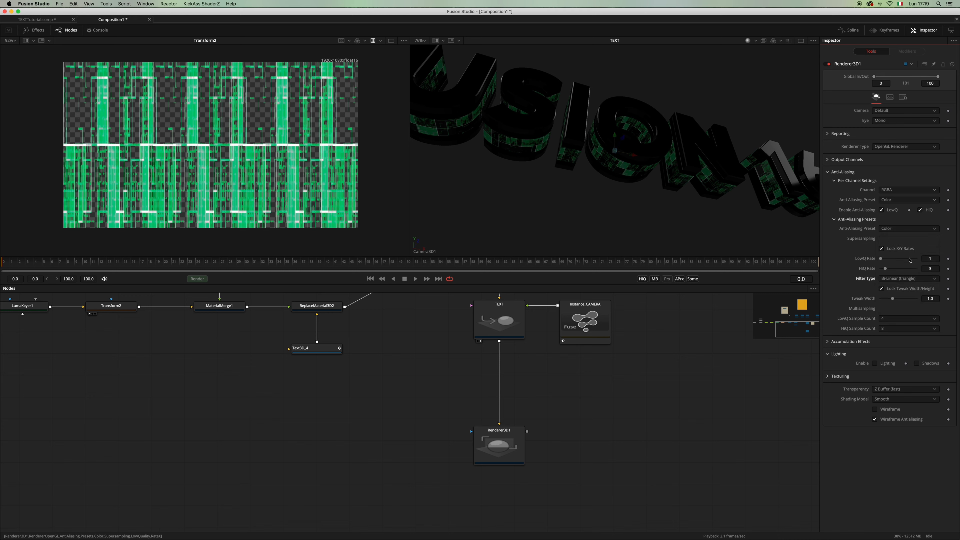
left_click(828, 173)
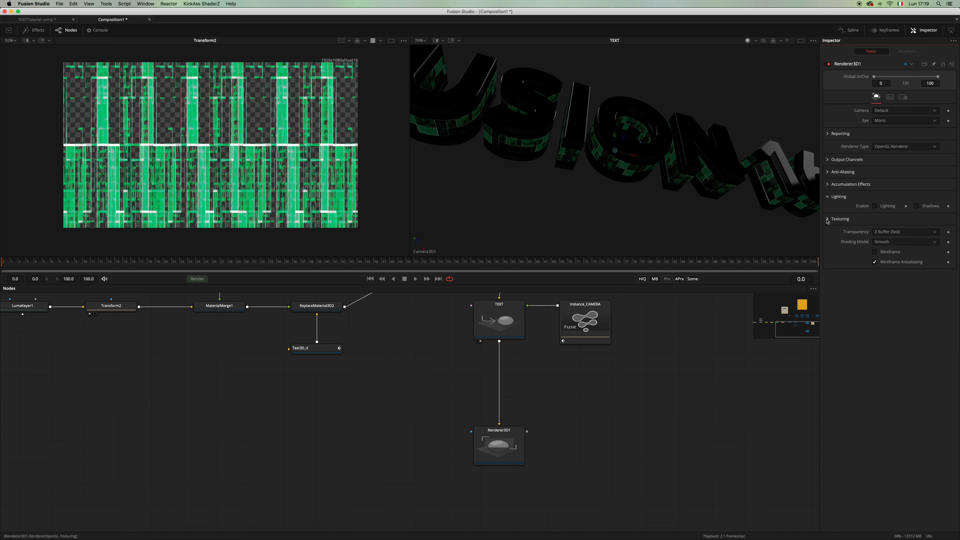
- Show Renderer3D1 in the second viewer and set its texture depth to Source
left_click(841, 220)
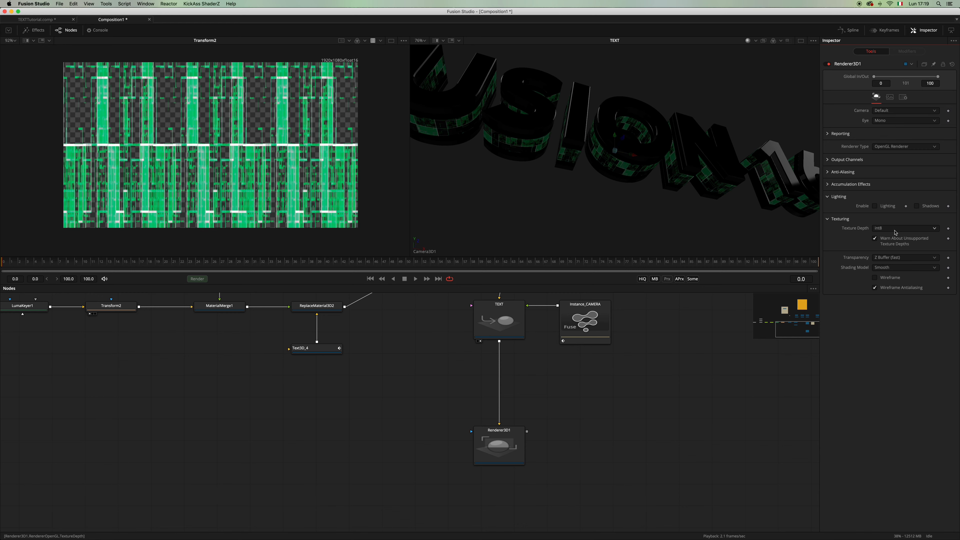
left_click_drag(498, 446, 701, 147)
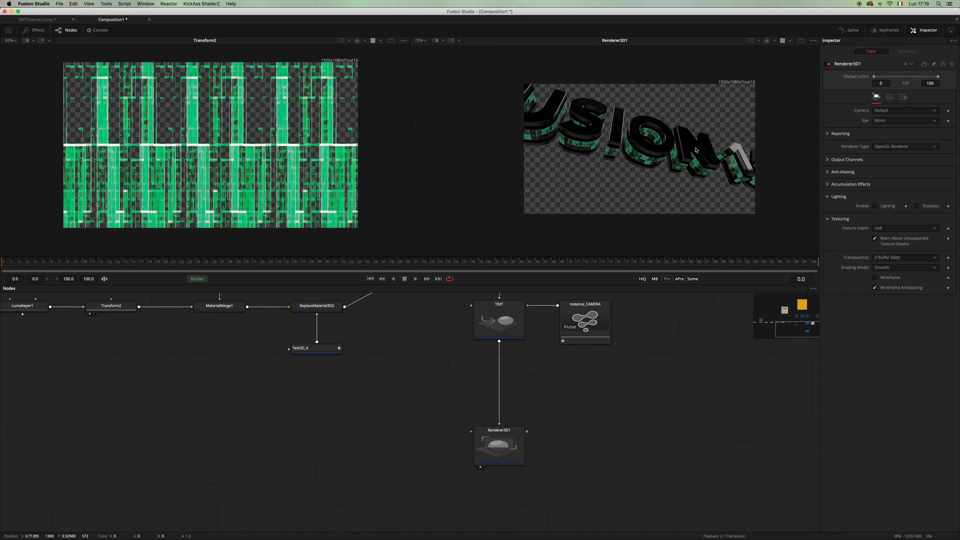
scroll(701, 148, "up", 5)
left_click(883, 228)
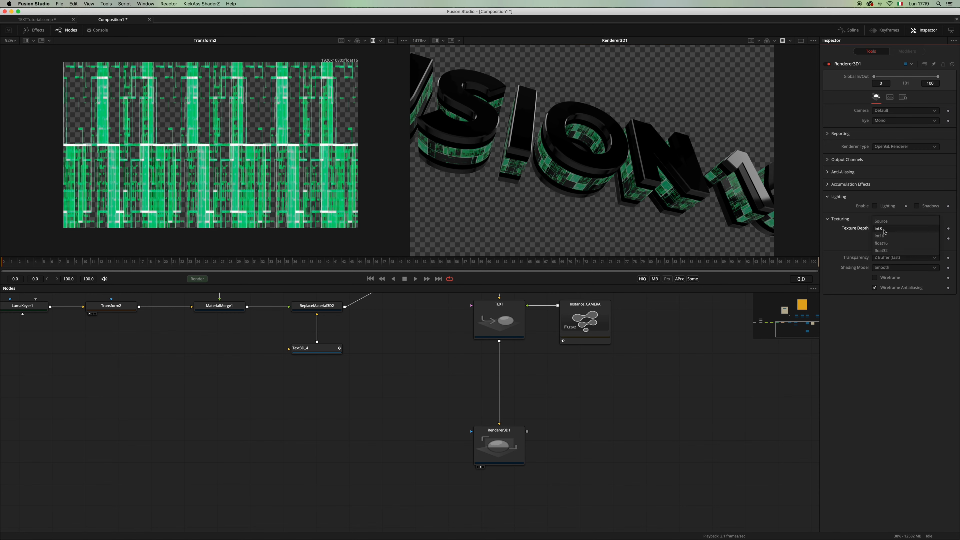
left_click(890, 221)
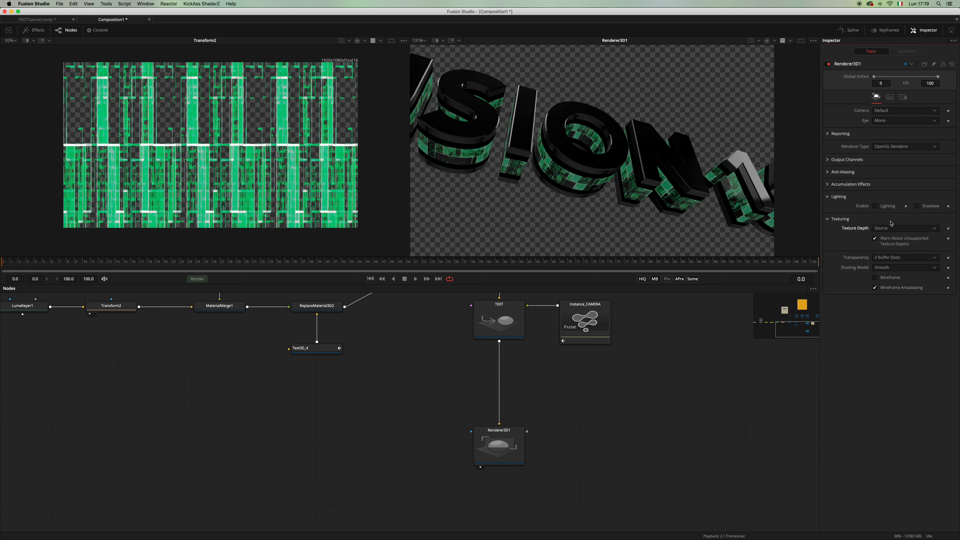
scroll(667, 180, "down", 3)
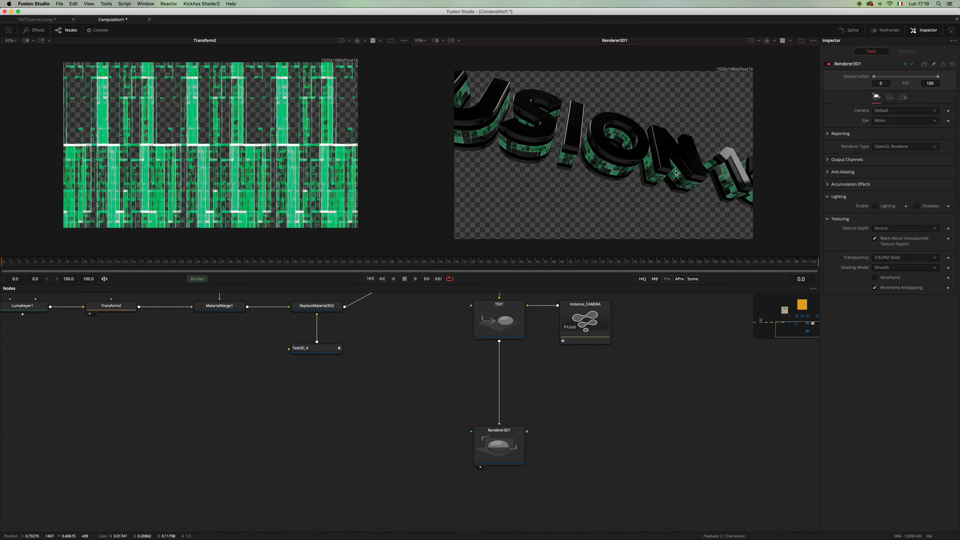
left_click(848, 160)
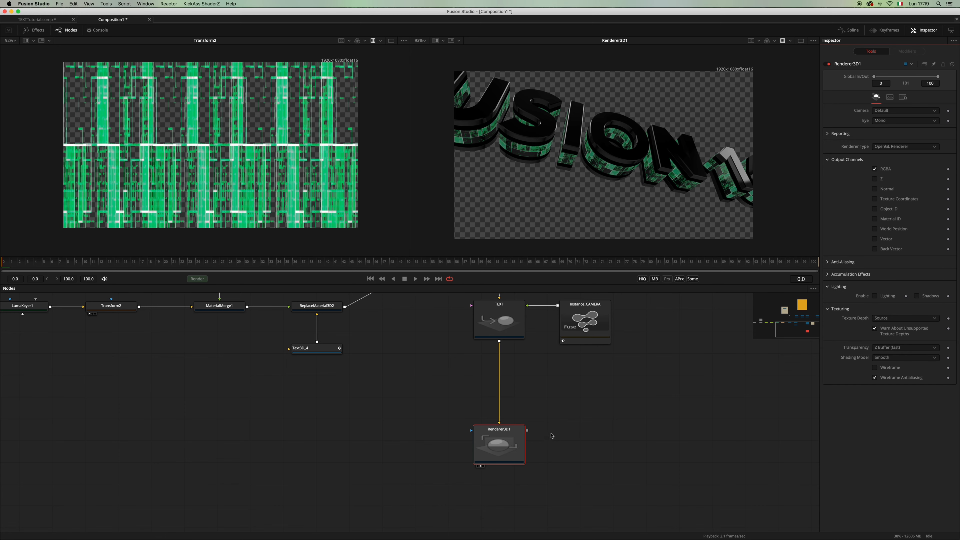
- Copy the Multi-Area-Light reflection material nodes with FastNoise and BumpMap from TEXTTutorial.comp and paste them below the fractal branch in Composition1
scroll(614, 407, "down", 3)
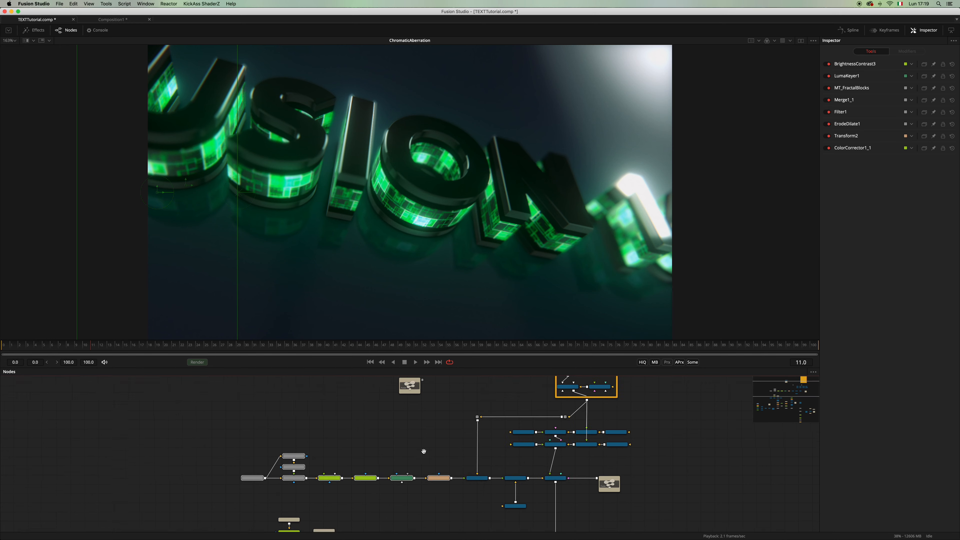
scroll(424, 451, "down", 6)
left_click_drag(225, 401, 359, 506)
scroll(359, 505, "up", 3)
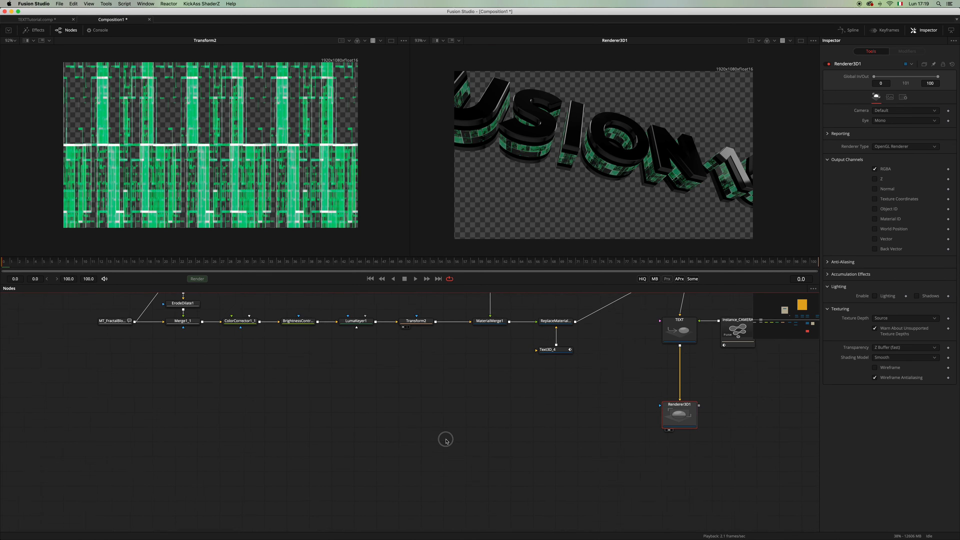
scroll(446, 440, "down", 2)
key("super+v")
left_click_drag(377, 475, 223, 444)
- Add a Shape 3D plane beside the pasted material nodes and set its size to 10.0
key("shift+space")
type("shape")
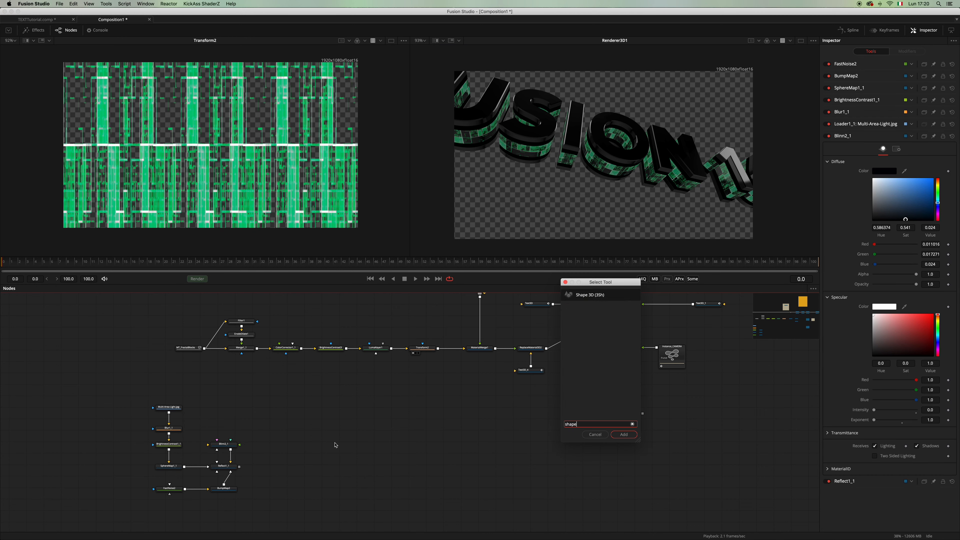
key("Return")
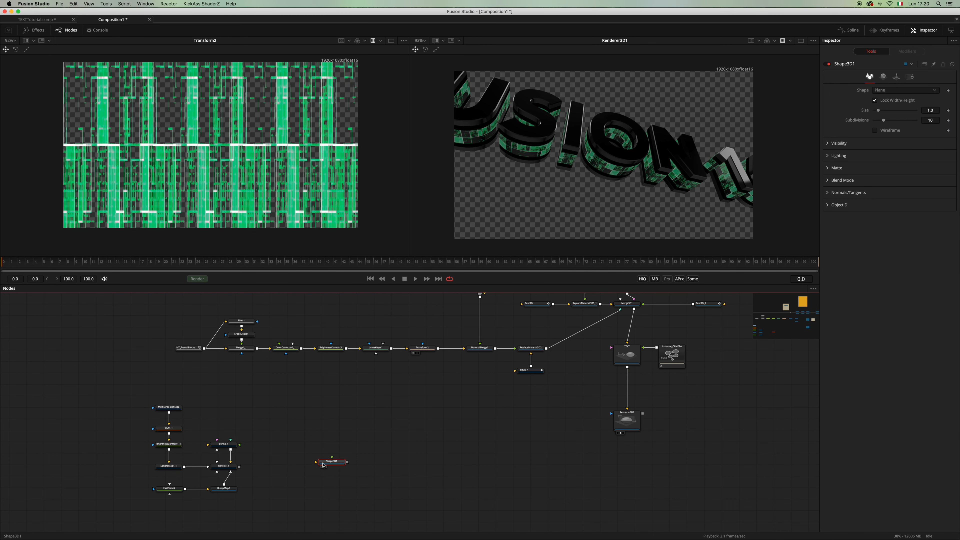
left_click_drag(323, 466, 264, 468)
key("2")
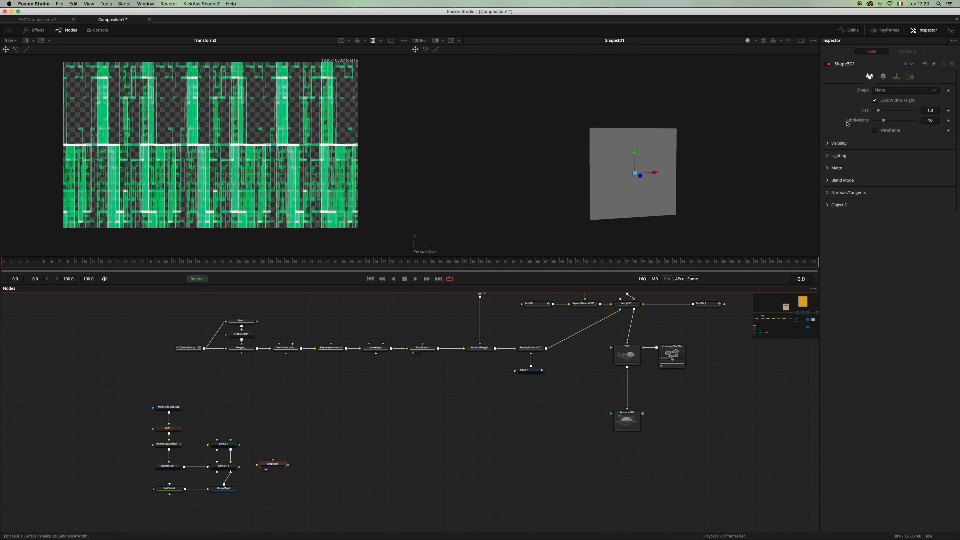
left_click_drag(879, 110, 916, 110)
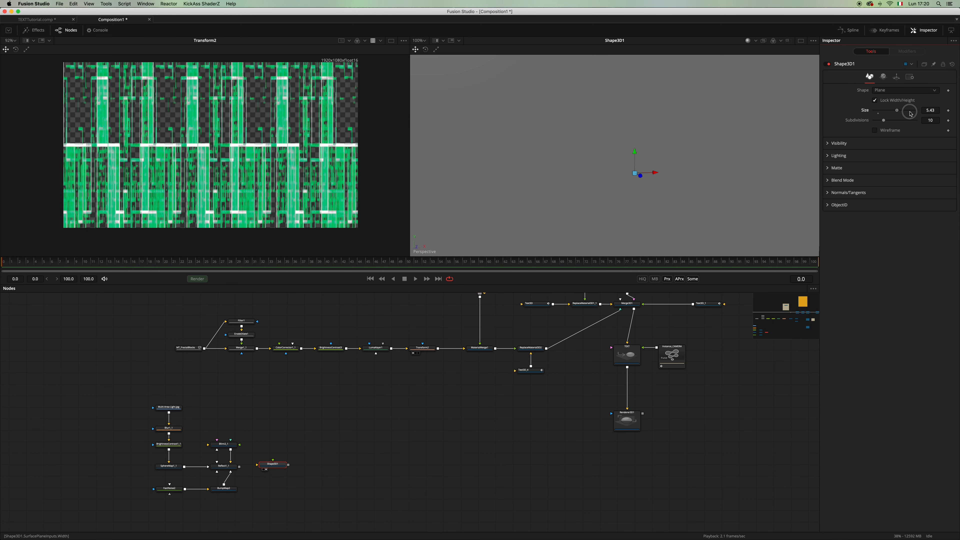
- Paste an instance of the CAMERA node near Shape3D1 and combine both in a new Merge 3D node
left_click_drag(328, 454, 342, 392)
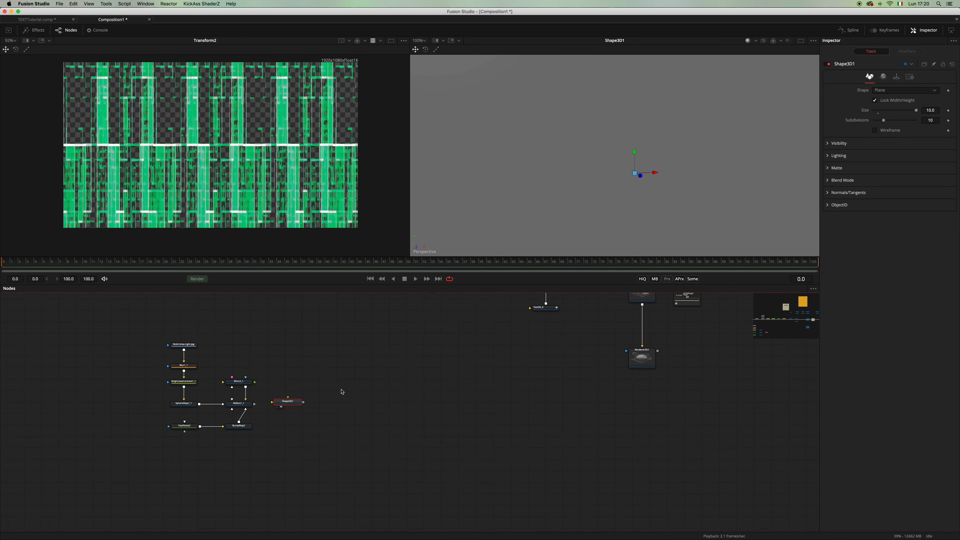
scroll(334, 388, "up", 3)
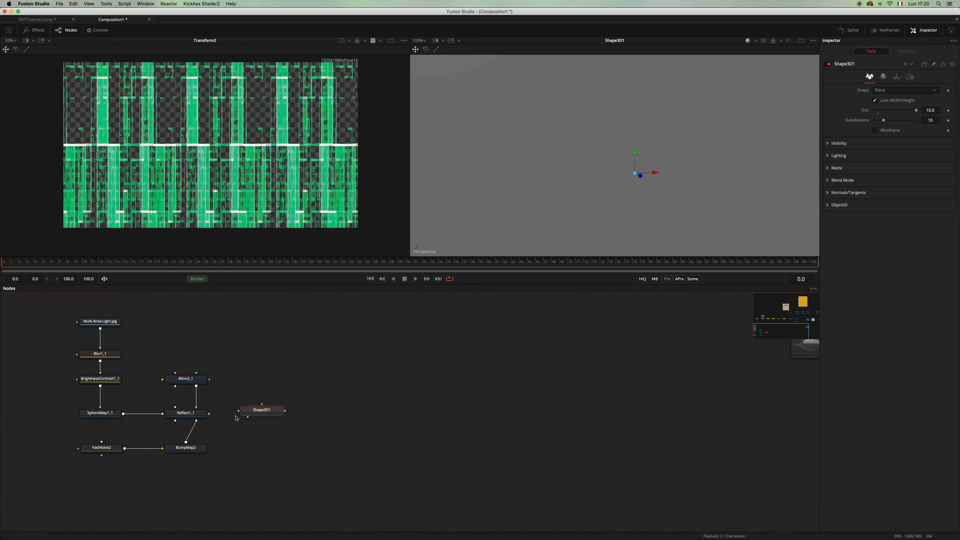
scroll(422, 450, "down", 5)
scroll(382, 445, "down", 2)
left_click(475, 370)
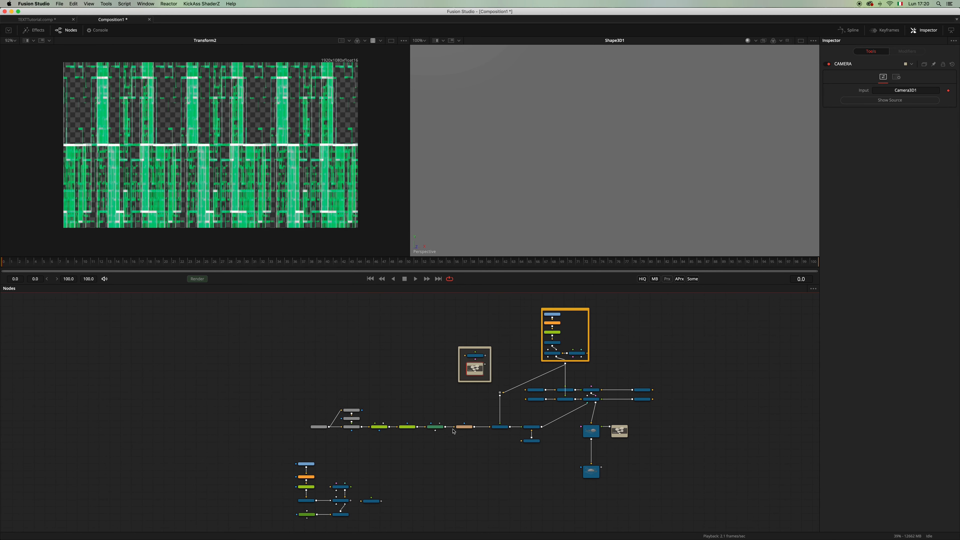
key("super+shift+v")
left_click_drag(407, 491, 385, 407)
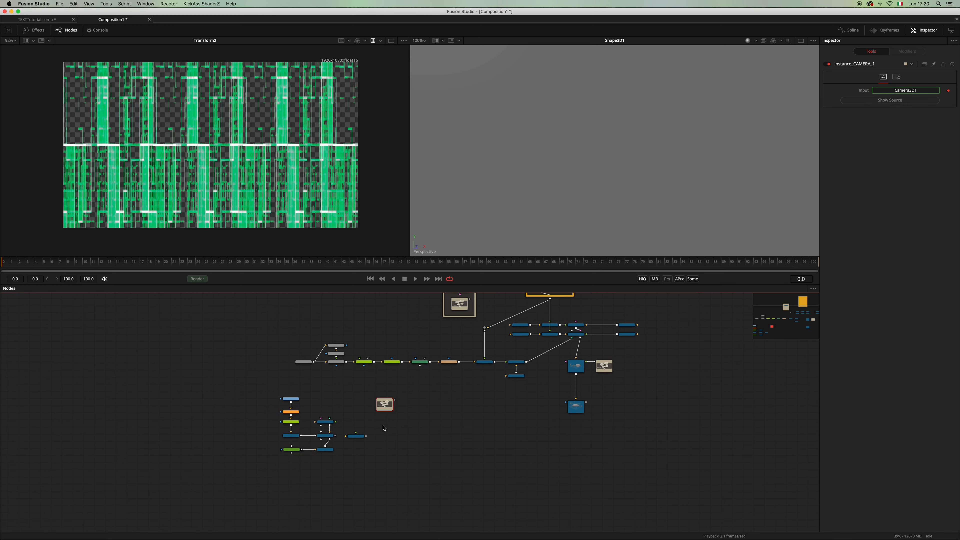
scroll(383, 429, "up", 3)
left_click_drag(405, 373, 352, 440)
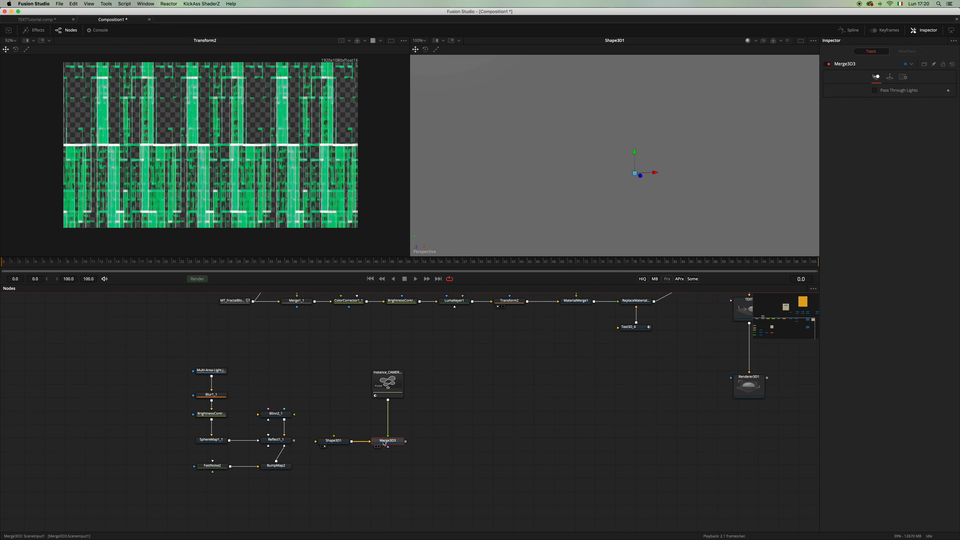
- Show Merge3D3 in the second viewer, connect Reflect1_1 to Shape3D1 as its material, and align the material nodes with the plane
key("2")
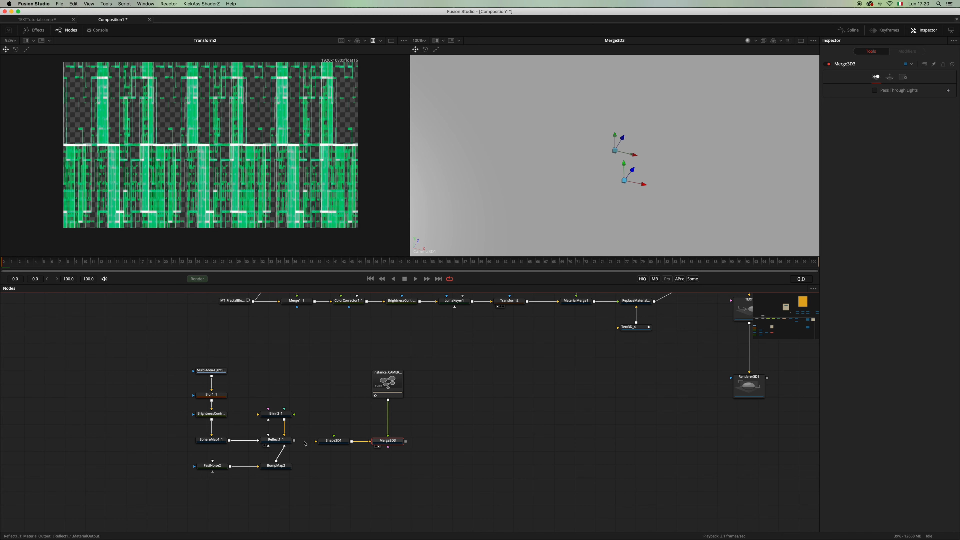
scroll(353, 456, "up", 2)
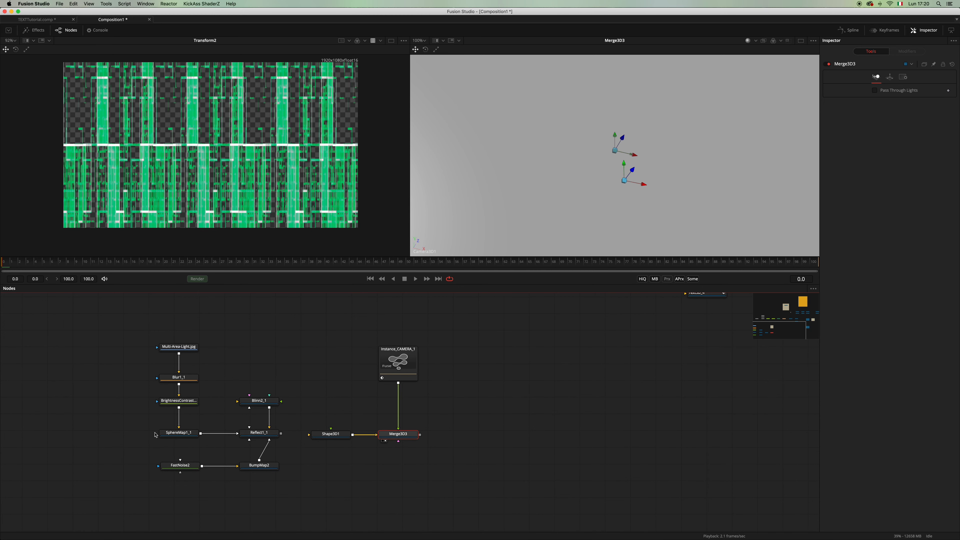
left_click_drag(280, 433, 331, 439)
left_click_drag(124, 337, 278, 489)
left_click_drag(261, 434, 265, 436)
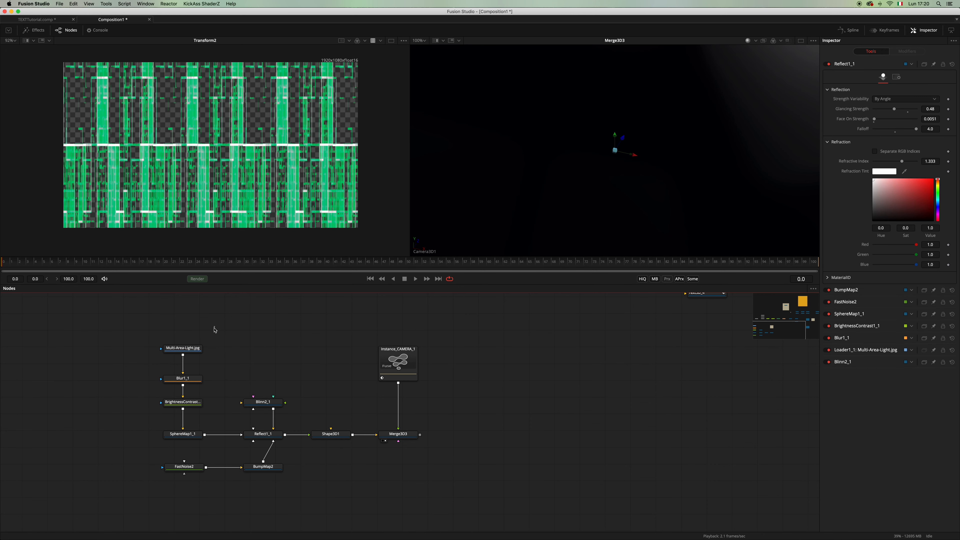
- Examine the Multi-Area-Light image and its blurred version from Blur1_1 up close in the first viewer
left_click_drag(191, 351, 242, 149)
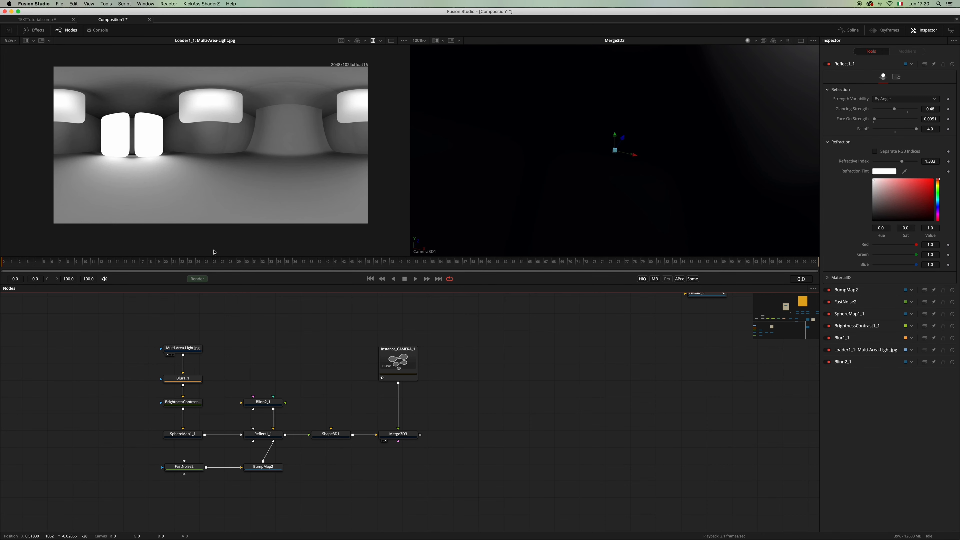
left_click_drag(182, 378, 229, 113)
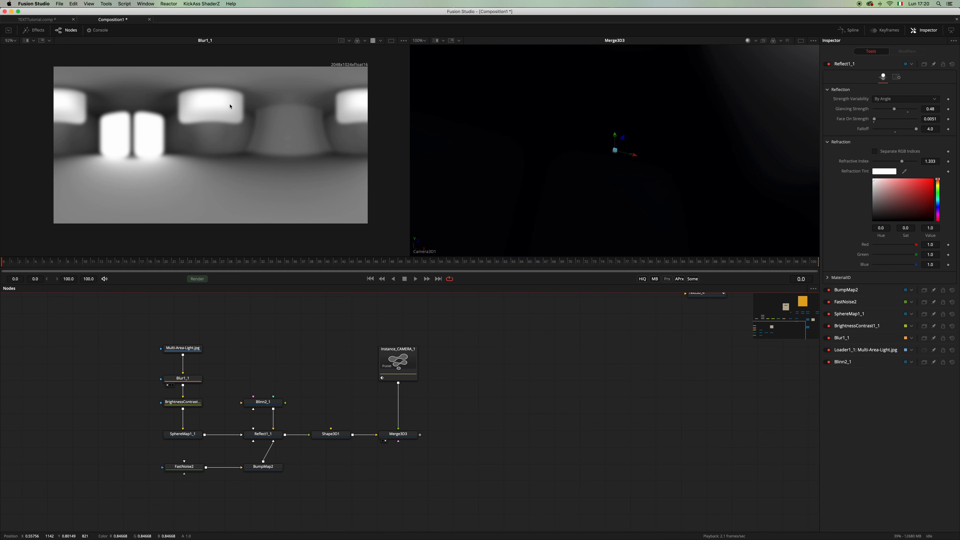
scroll(230, 106, "up", 6)
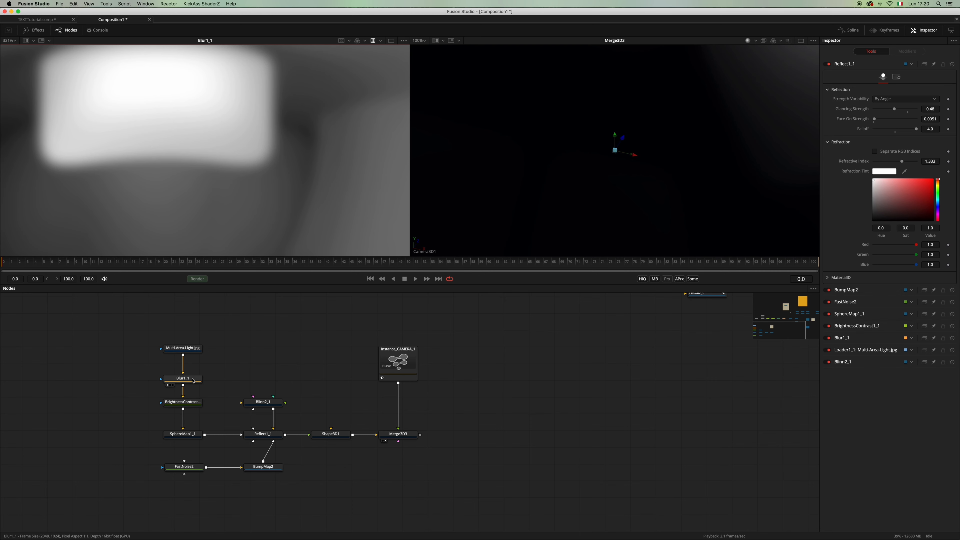
- Delete the BrightnessContrast node between Blur1_1 and SphereMap1_1 and move the light image and blur nodes closer to the sphere map
left_click_drag(193, 380, 192, 374)
left_click(194, 405)
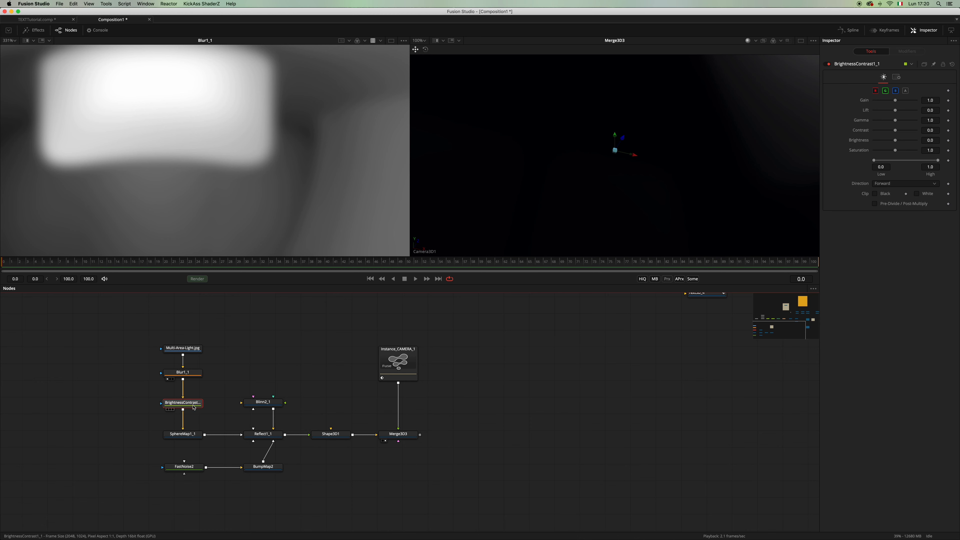
left_click_drag(195, 403, 197, 396)
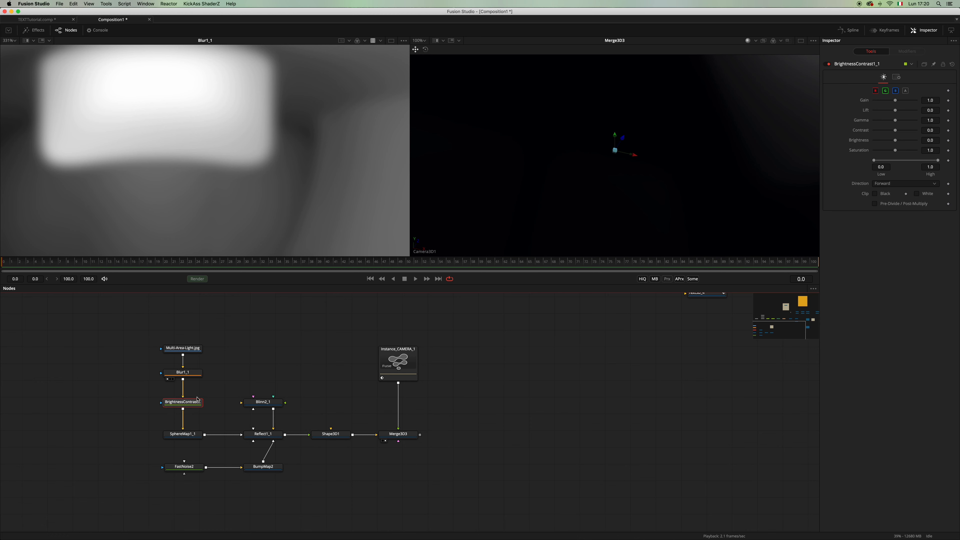
key("Delete")
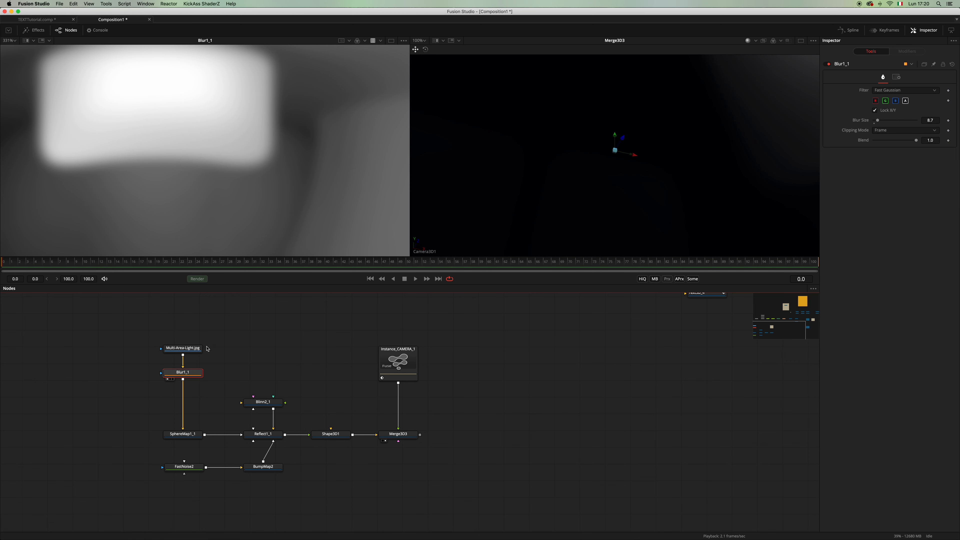
left_click_drag(207, 350, 198, 400)
- Preview SphereMap1_1 and Blinn2_1 in the first viewer and examine the Blinn material's diffuse and specular settings
left_click_drag(190, 436, 259, 201)
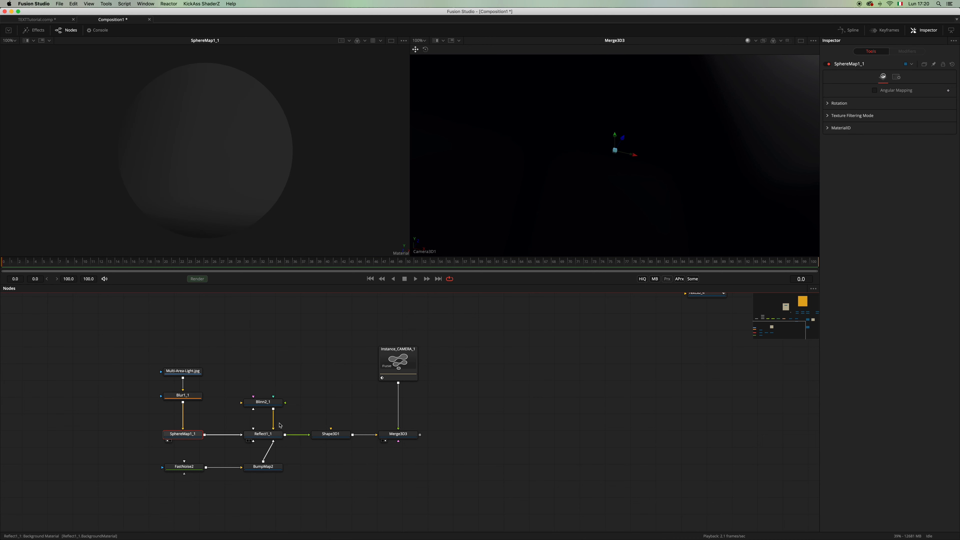
left_click_drag(263, 401, 292, 167)
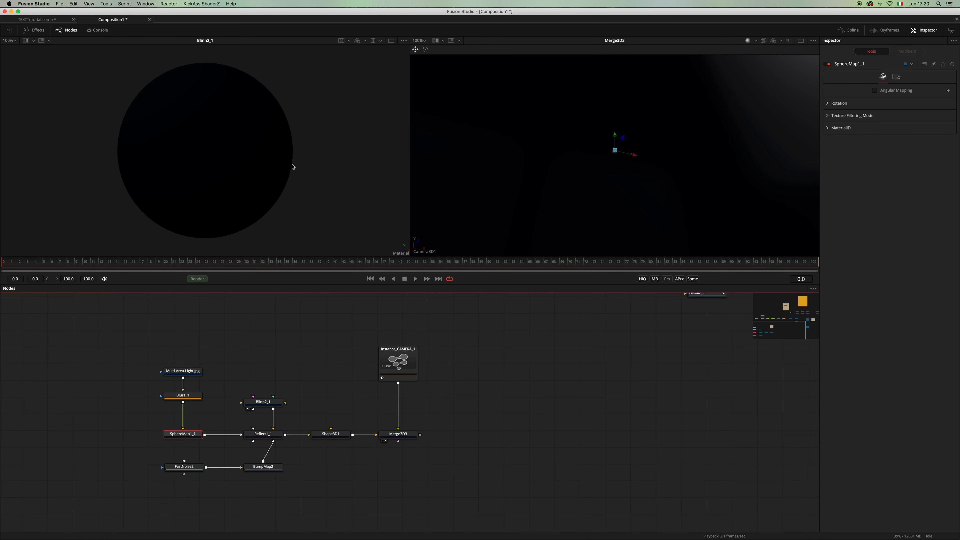
left_click(277, 403)
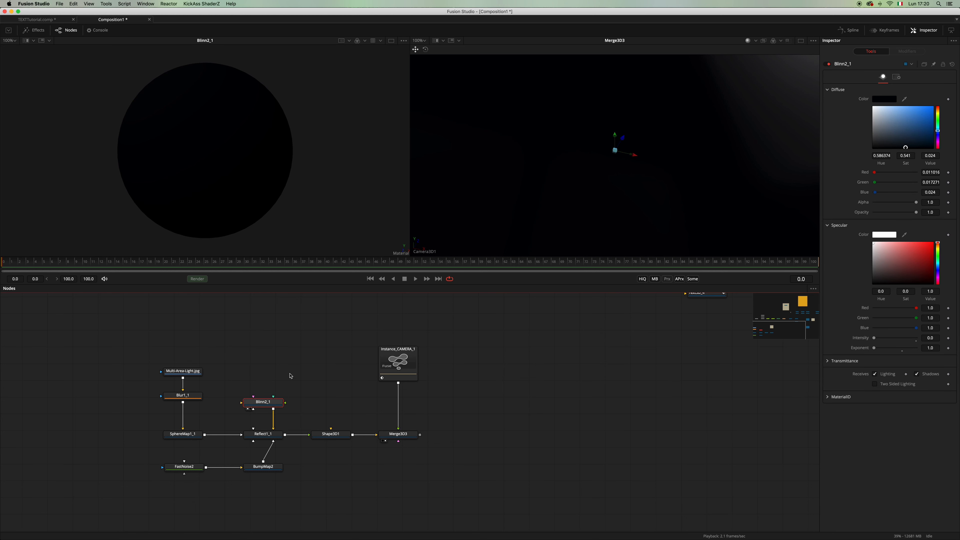
- Examine the FastNoise2 texture and its noise settings up close, then preview BumpMap2 and Reflect1_1 in the first viewer
left_click(191, 469)
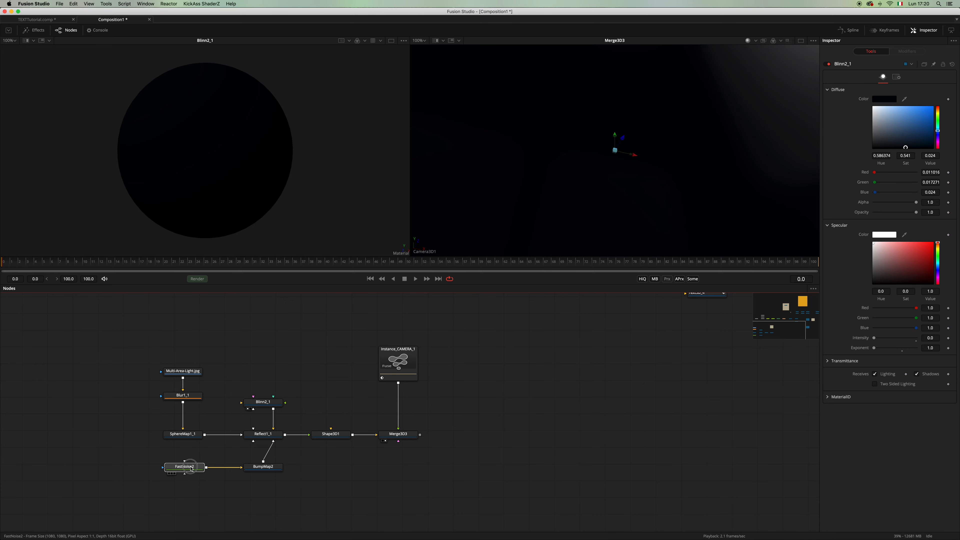
key("1")
left_click(194, 466)
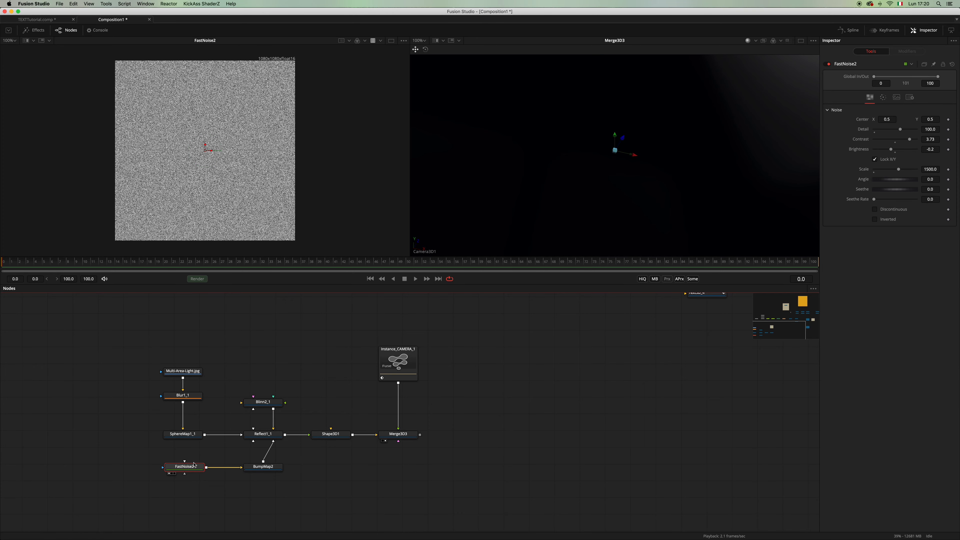
scroll(257, 168, "up", 10)
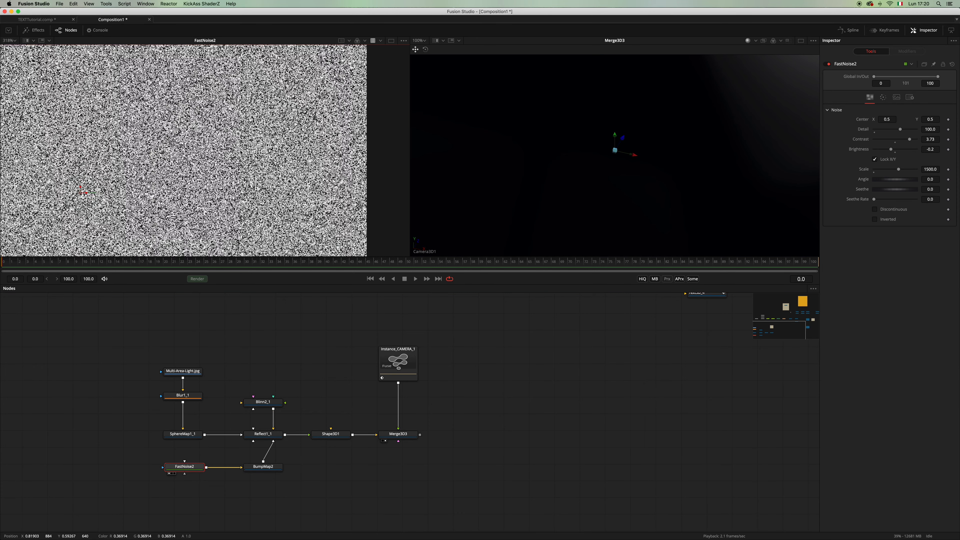
scroll(256, 168, "up", 2)
left_click(275, 162)
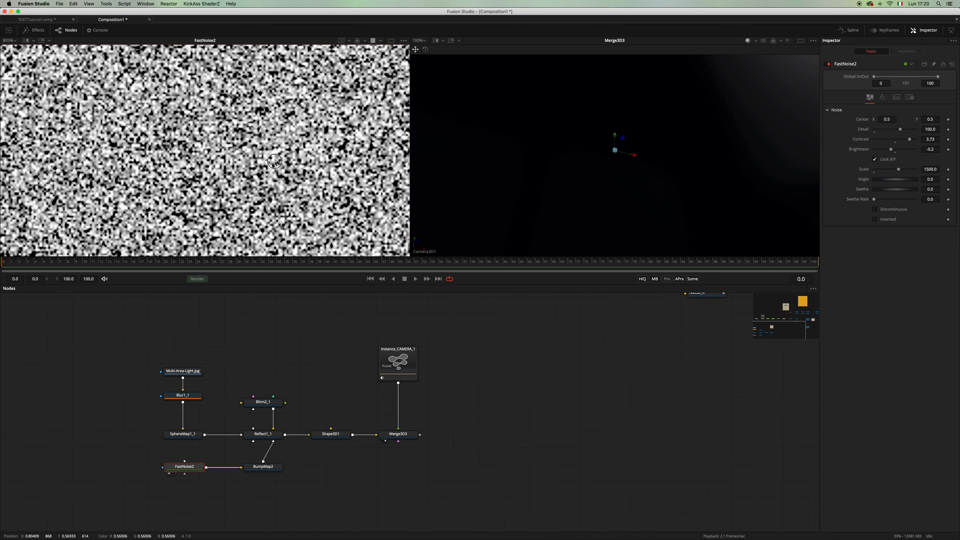
scroll(275, 162, "down", 4)
key("1")
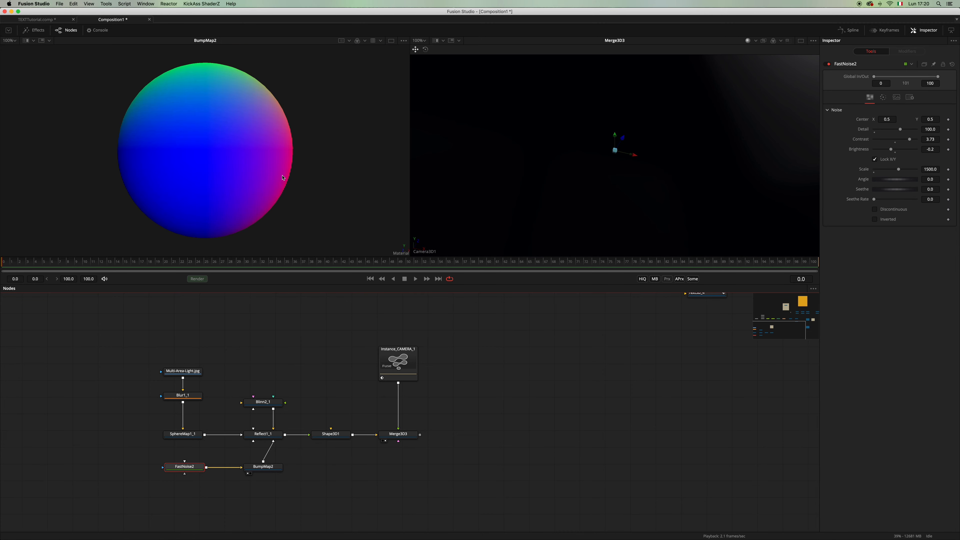
left_click_drag(273, 435, 254, 137)
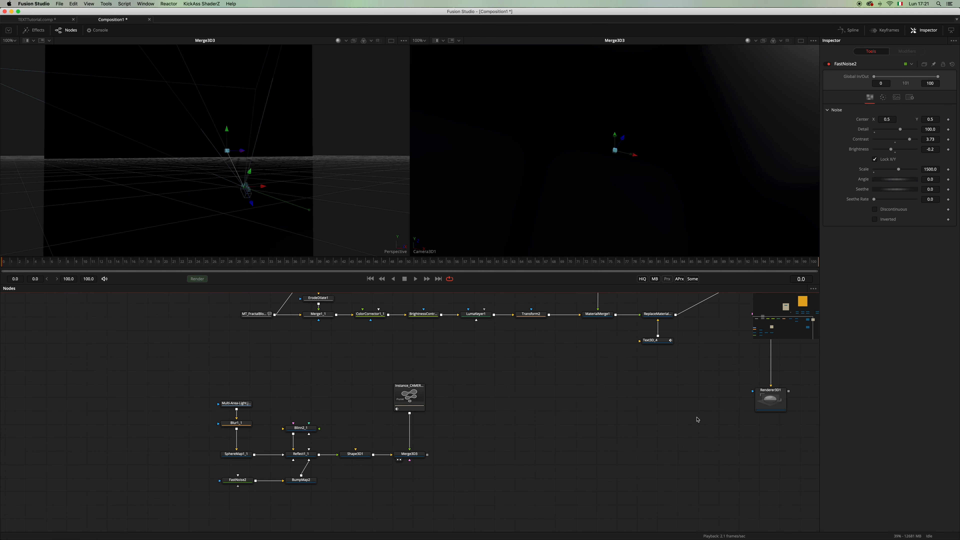
- Duplicate Renderer3D1, feed the copy from Merge3D3, and inspect its render in the second viewer
left_click_drag(632, 424, 565, 429)
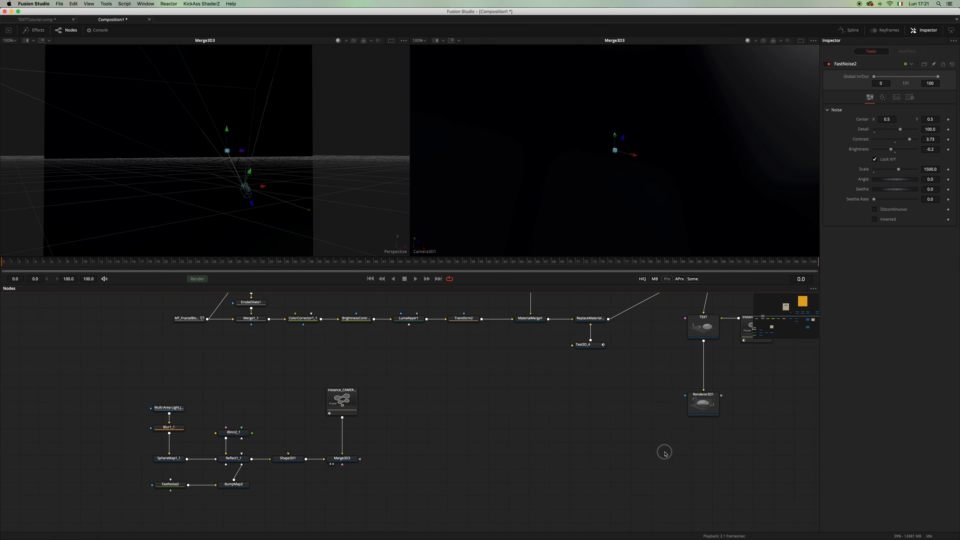
left_click(714, 413)
key("cmd+c")
key("cmd+v")
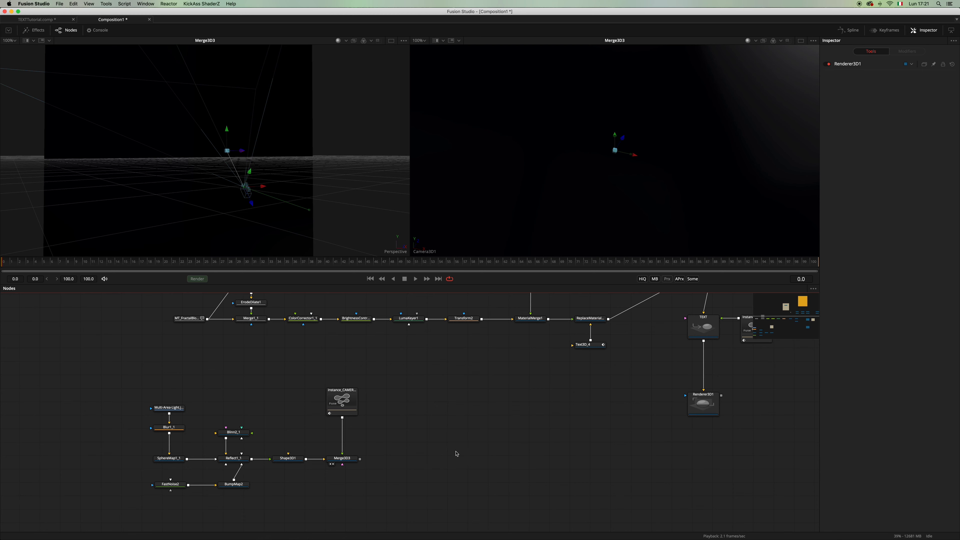
left_click_drag(361, 459, 643, 170)
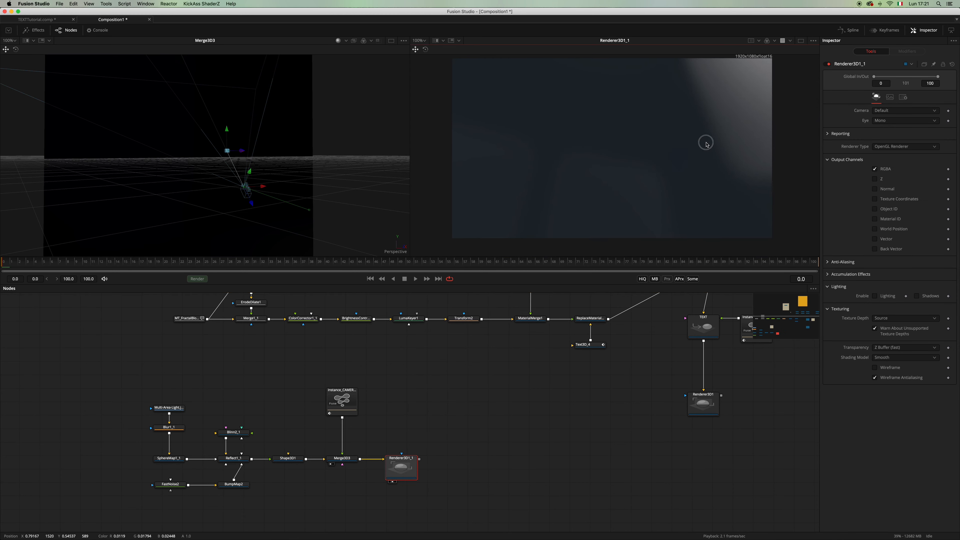
scroll(702, 146, "up", 5)
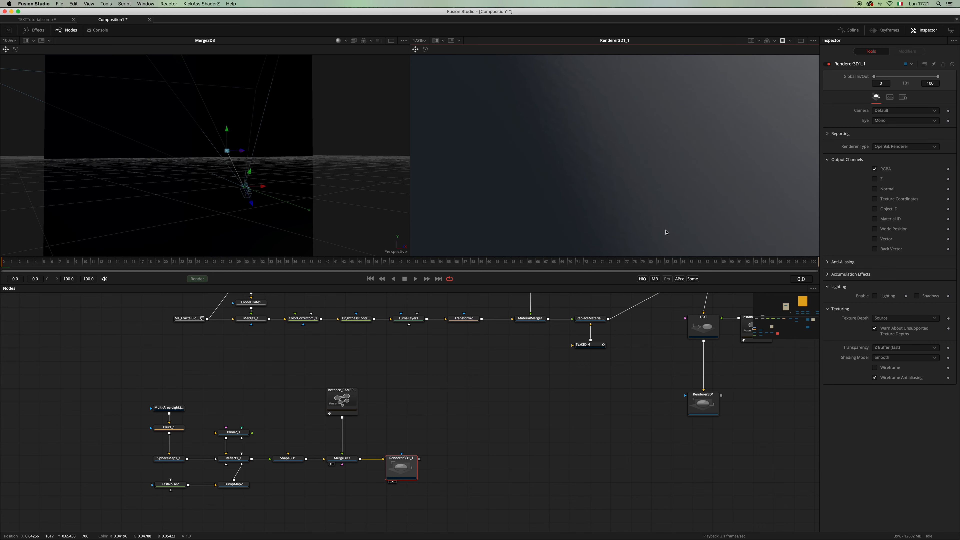
scroll(667, 153, "down", 4)
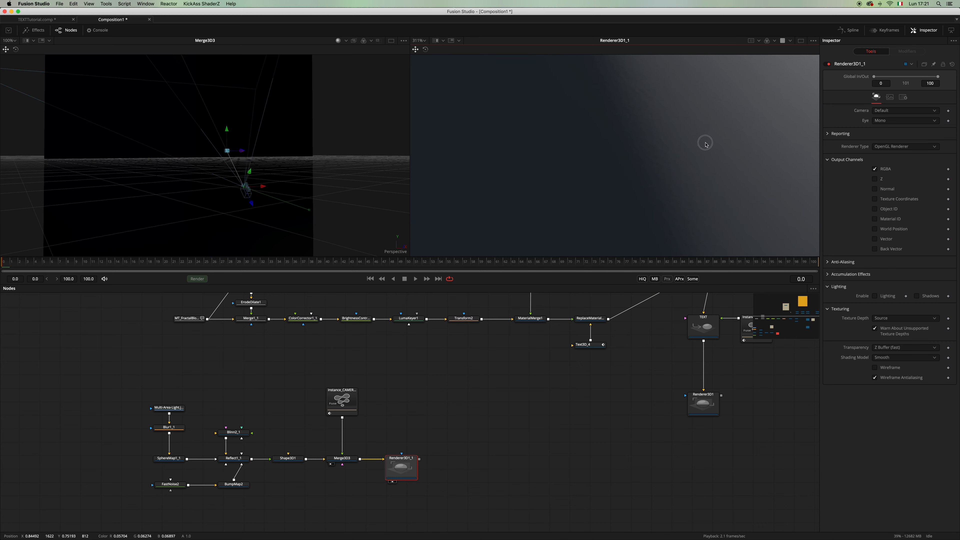
scroll(623, 153, "down", 4)
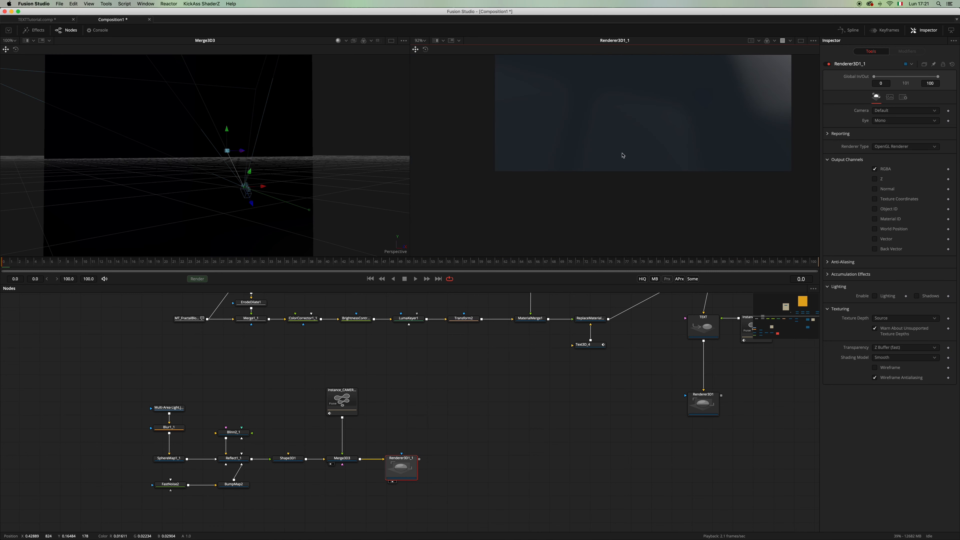
left_click(462, 447)
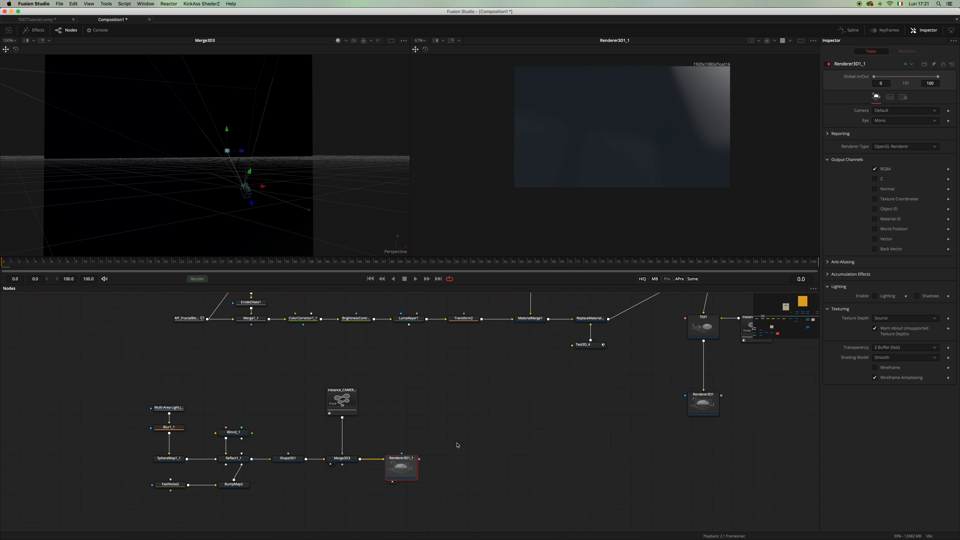
- Merge the Renderer3D1 text render over the background renderer's output and show the combined result in the second viewer
scroll(485, 437, "down", 2)
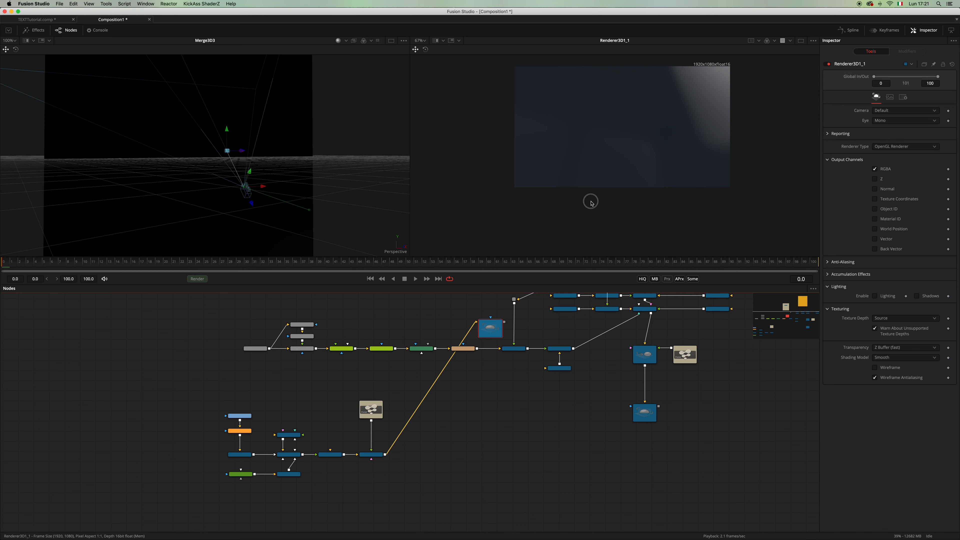
left_click_drag(644, 413, 689, 195)
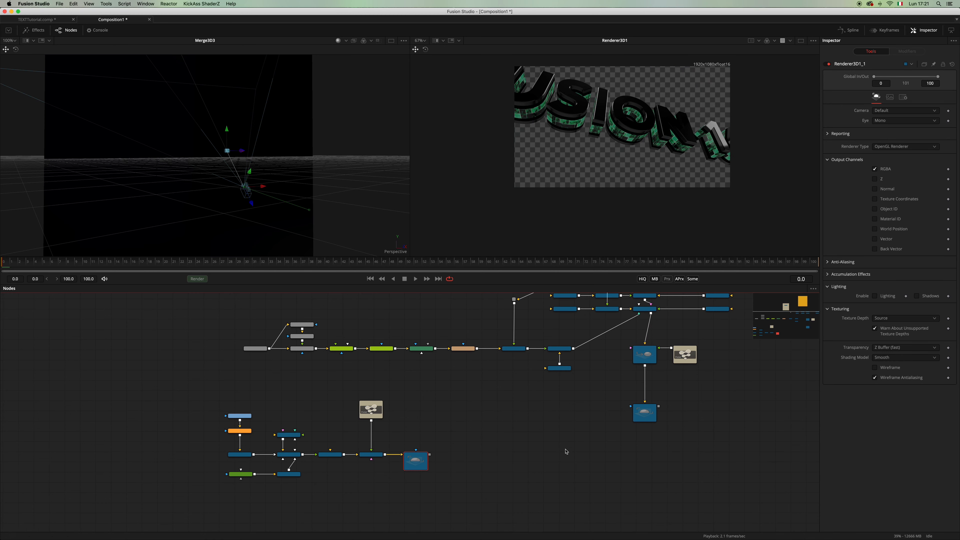
left_click_drag(659, 412, 429, 454)
key("2")
left_click_drag(561, 420, 598, 377)
left_click_drag(246, 450, 476, 349)
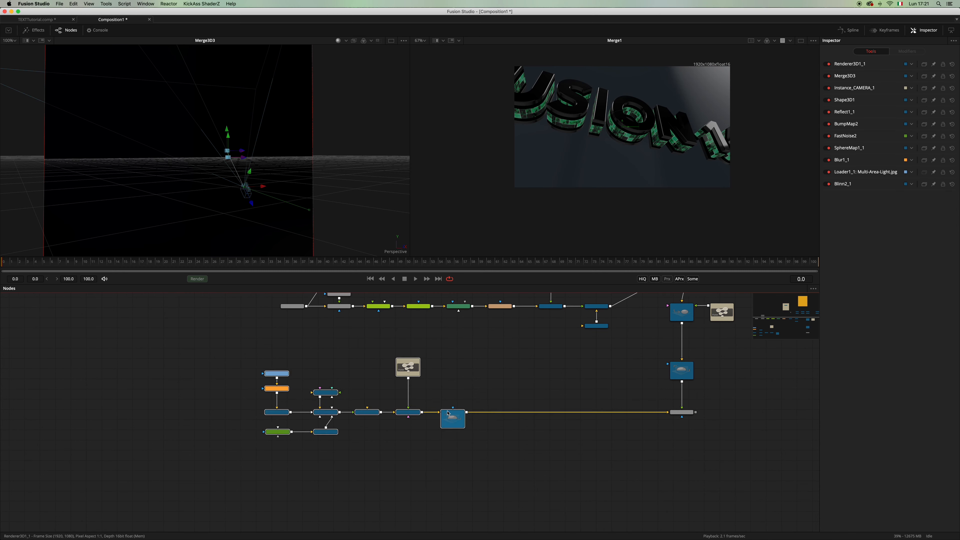
- Move the background branch and its merge lower in the node graph and place Renderer3D1 closer below the TEXT node
left_click_drag(448, 416, 332, 416)
left_click_drag(106, 498, 693, 350)
left_click_drag(686, 411, 681, 358)
left_click(730, 408)
- Add a Wireless Link 3D node in the empty area between the text and background branches
left_click(516, 398)
left_click_drag(501, 383, 485, 426)
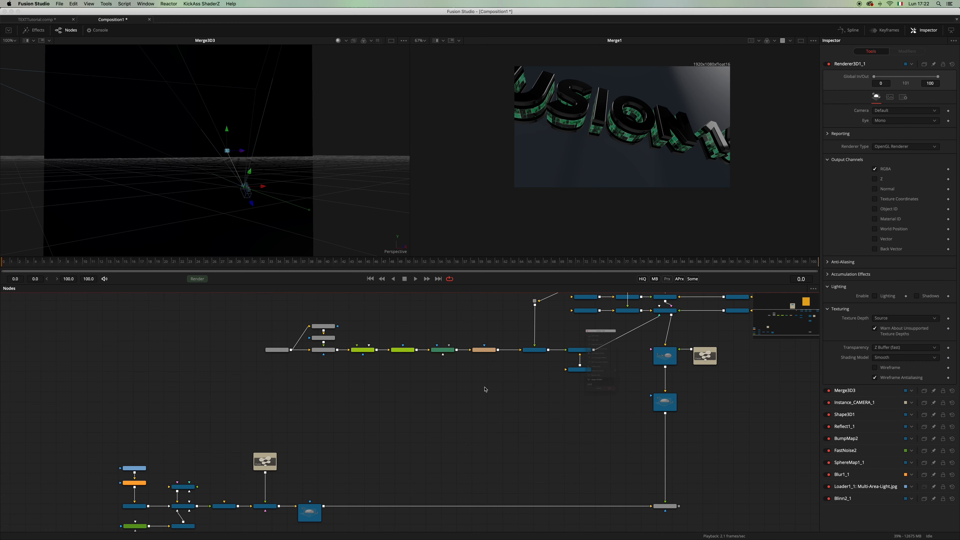
type("wire")
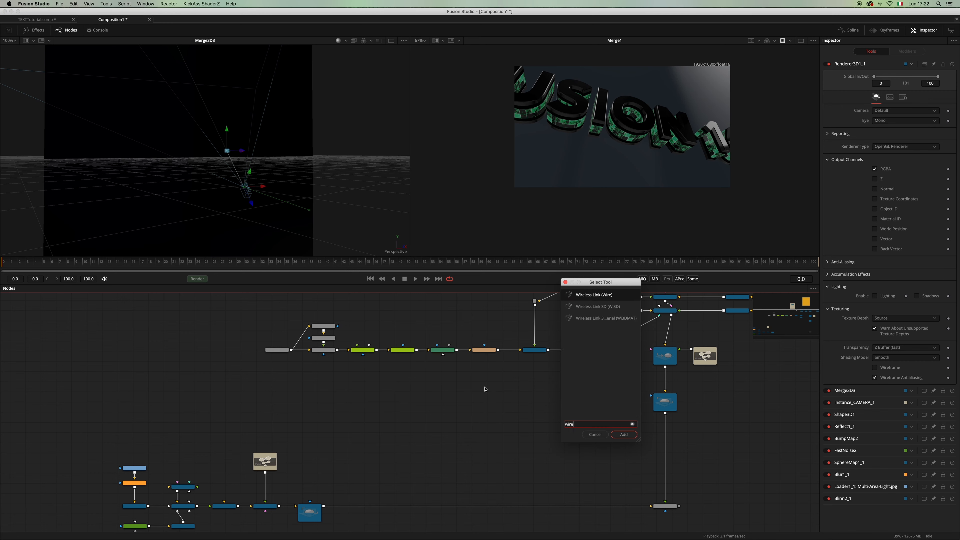
key("Down")
key("Return")
left_click(457, 424)
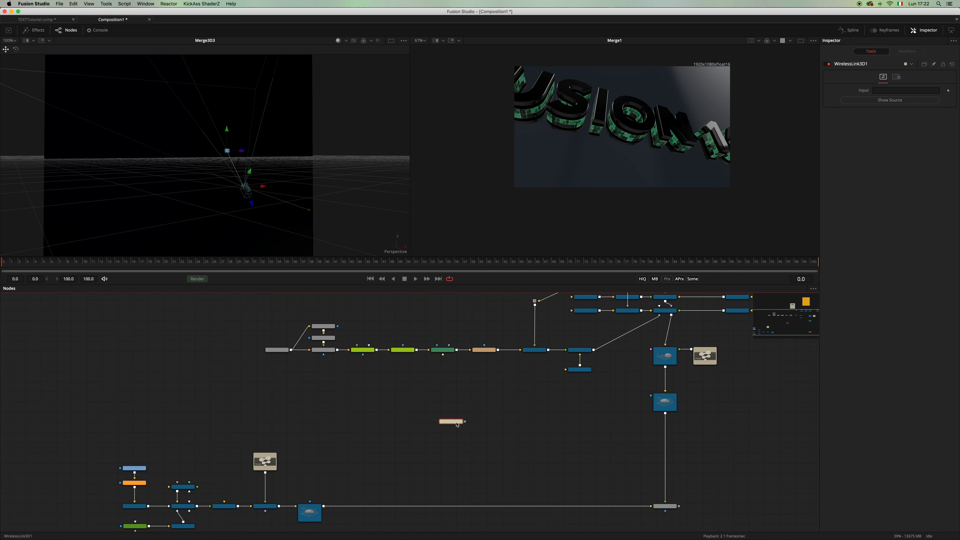
- Set the wireless link's input to Merge3D1 and show the linked text in the second viewer
scroll(658, 339, "up", 4)
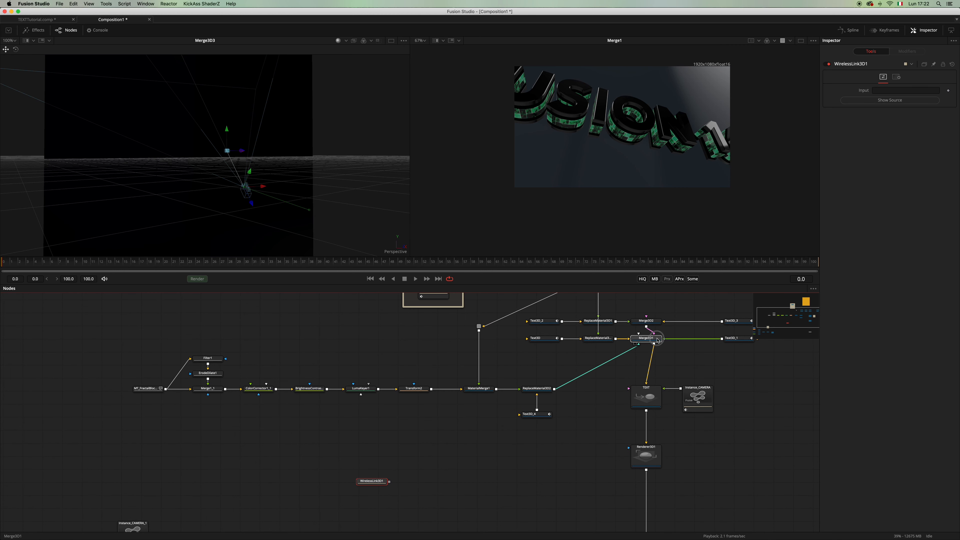
left_click_drag(658, 339, 893, 93)
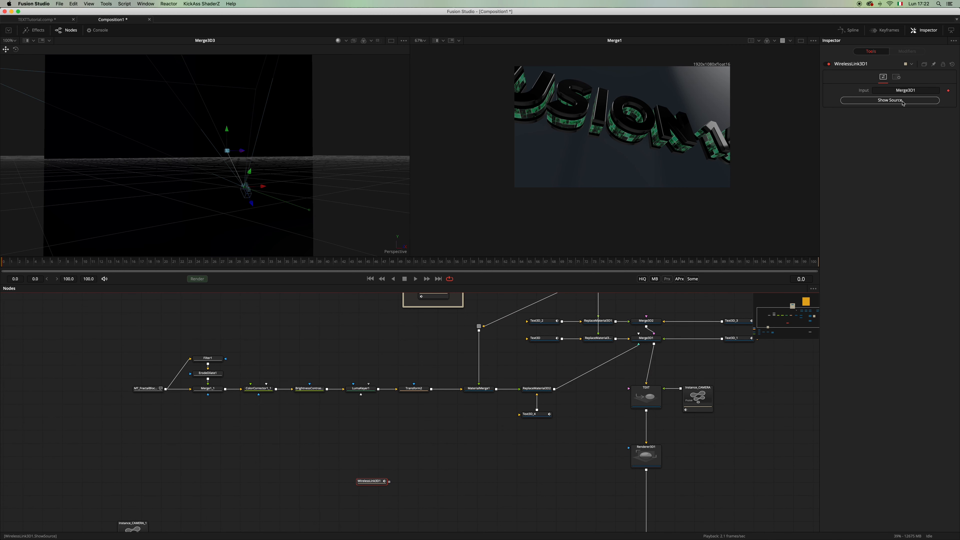
key("2")
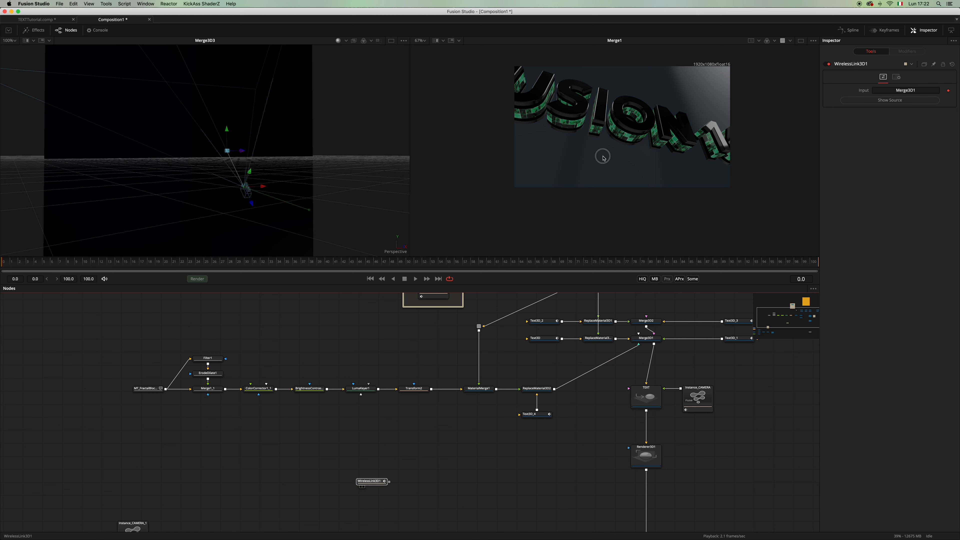
scroll(435, 383, "down", 5)
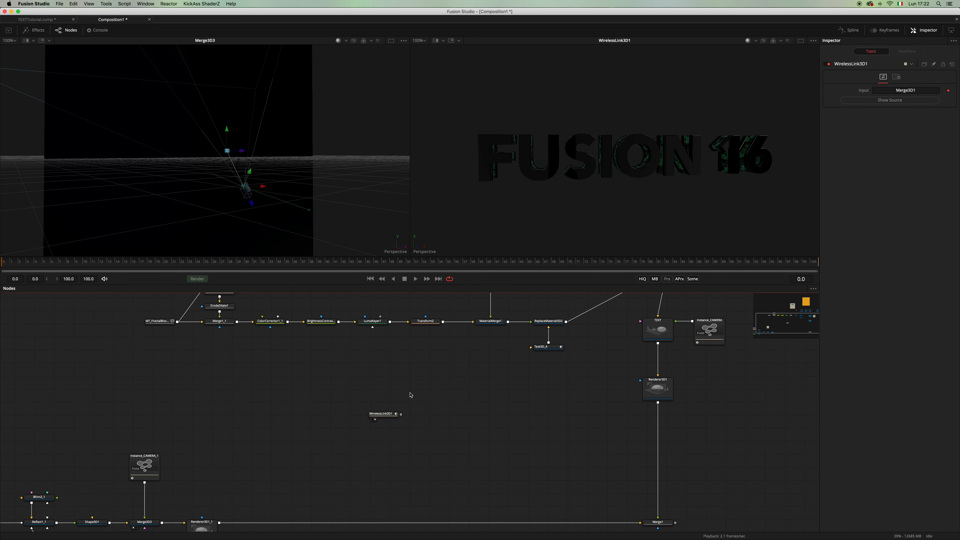
- Copy Camera3D1 from the CAMERA1 group and paste it beside the wireless link node
scroll(413, 392, "up", 9)
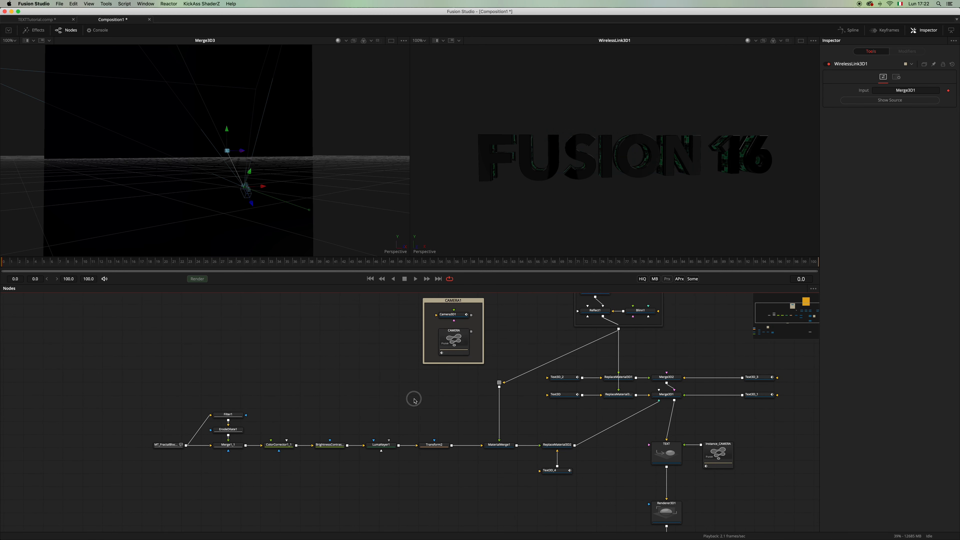
left_click(469, 345)
left_click(464, 314)
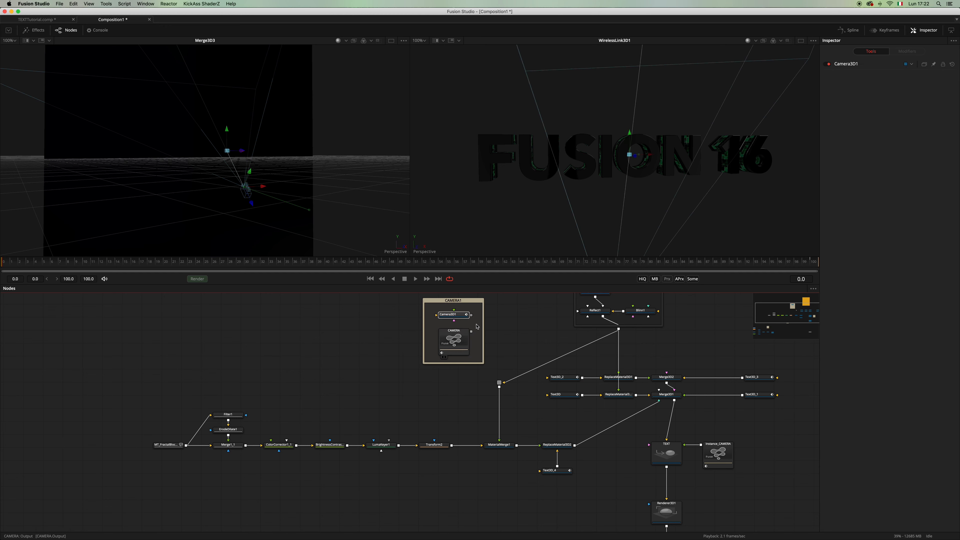
left_click(403, 491)
scroll(423, 472, "down", 6)
key("super+v")
scroll(443, 454, "down", 2)
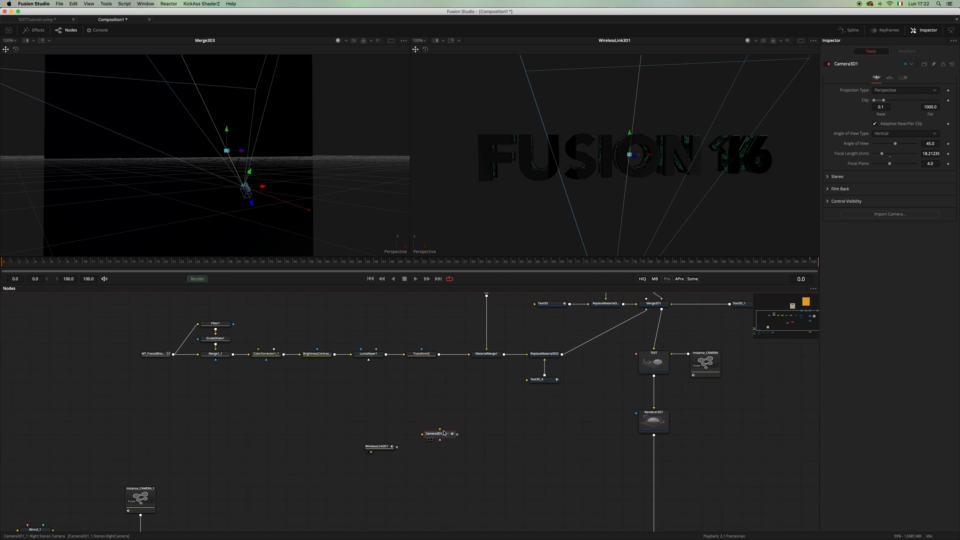
left_click_drag(446, 433, 445, 452)
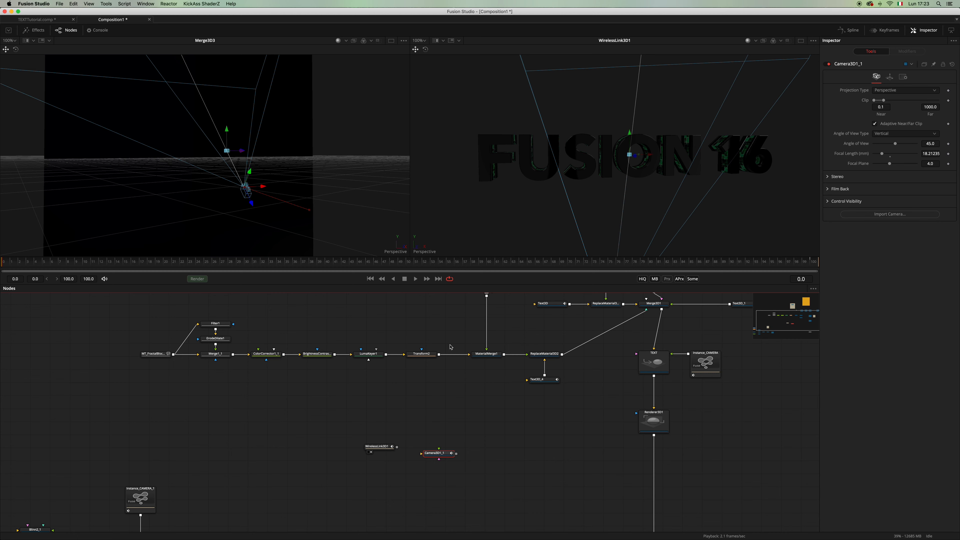
left_click(450, 416)
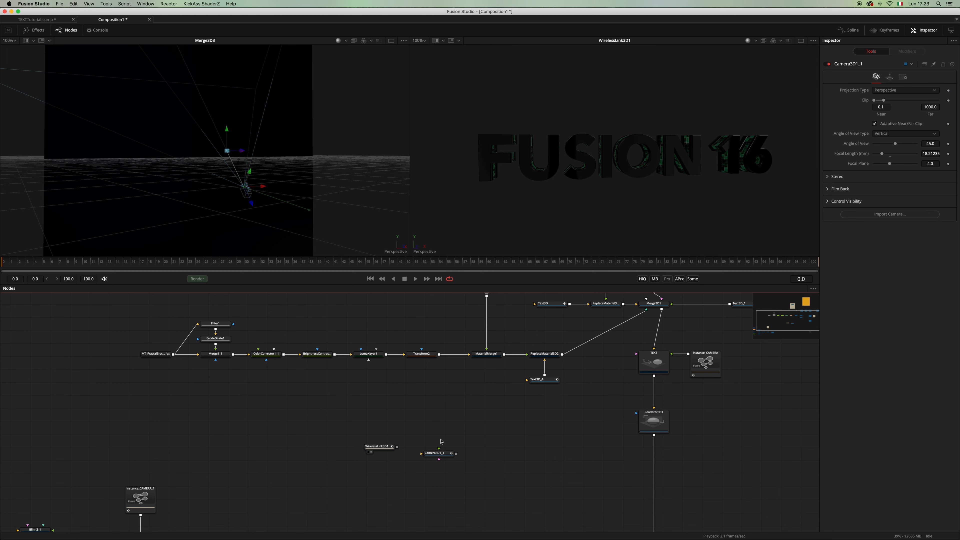
left_click(446, 452)
left_click_drag(444, 454, 441, 459)
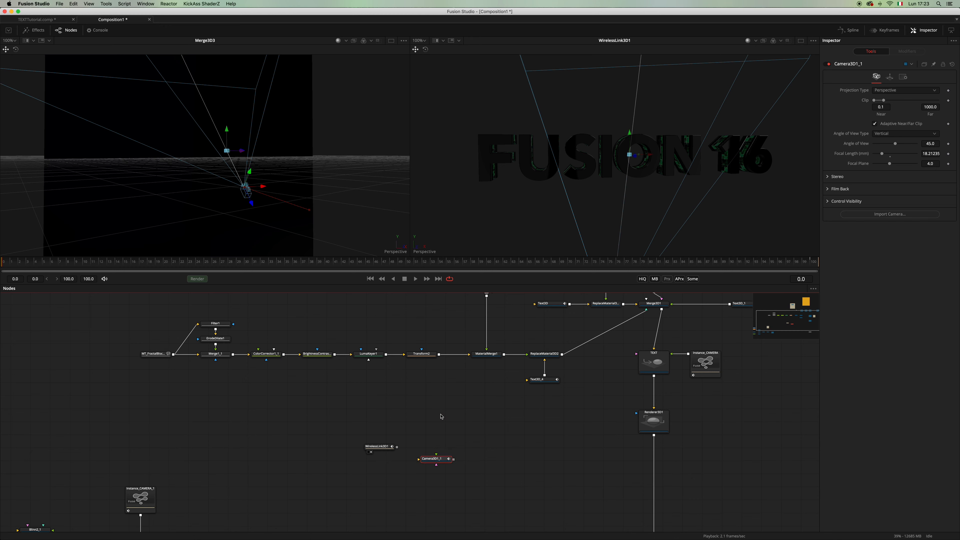
- Remove all keyframes from the Translation and Target groups of the camera copy
left_click(448, 433)
left_click(446, 459)
left_click(890, 78)
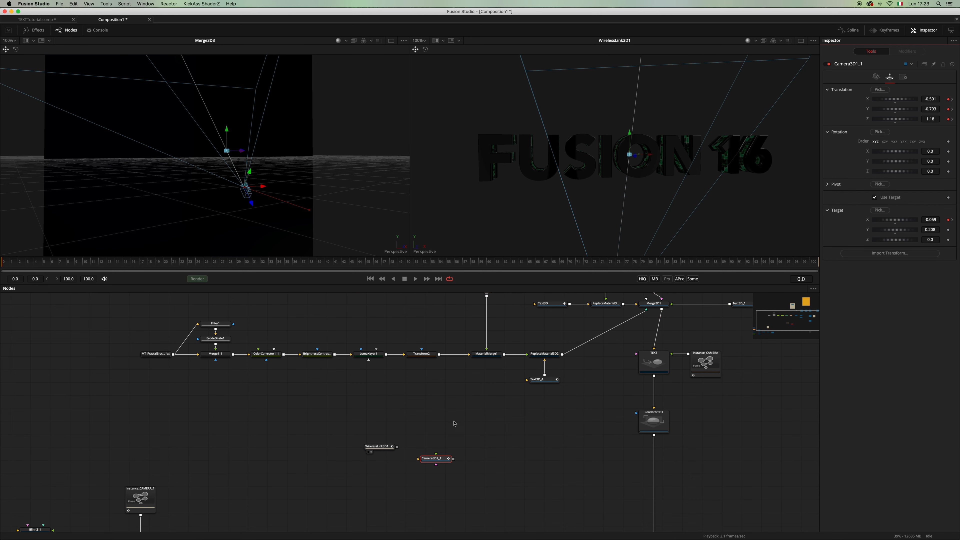
right_click(846, 93)
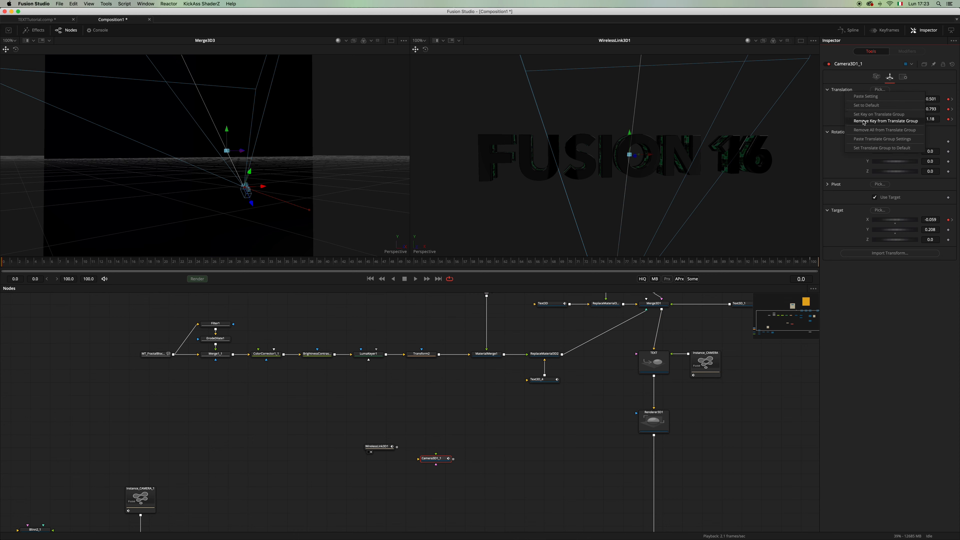
left_click(872, 136)
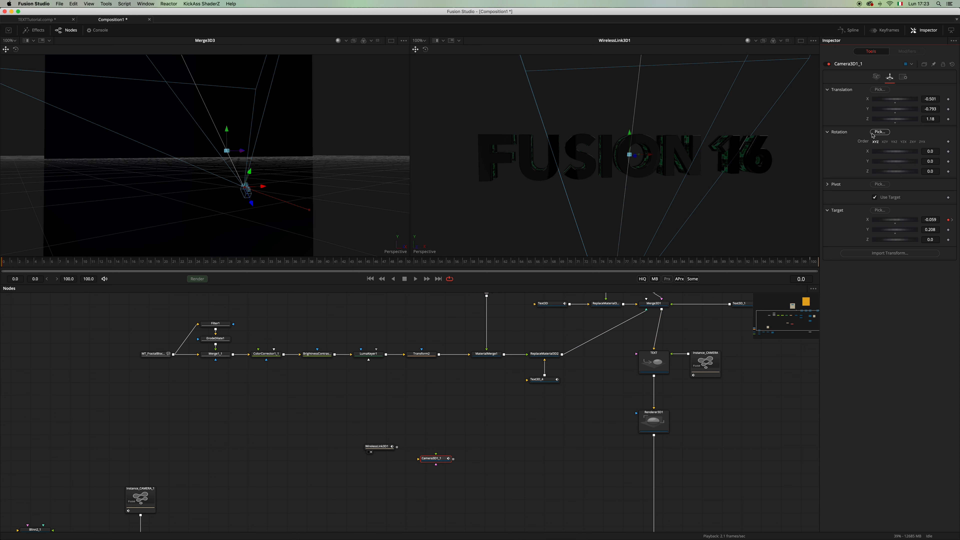
right_click(841, 213)
left_click(869, 252)
- Pin the camera copy's controls beside Camera3D1's and link its X, Y and Z translation to the original with expressions
left_click(510, 415)
scroll(427, 410, "up", 2)
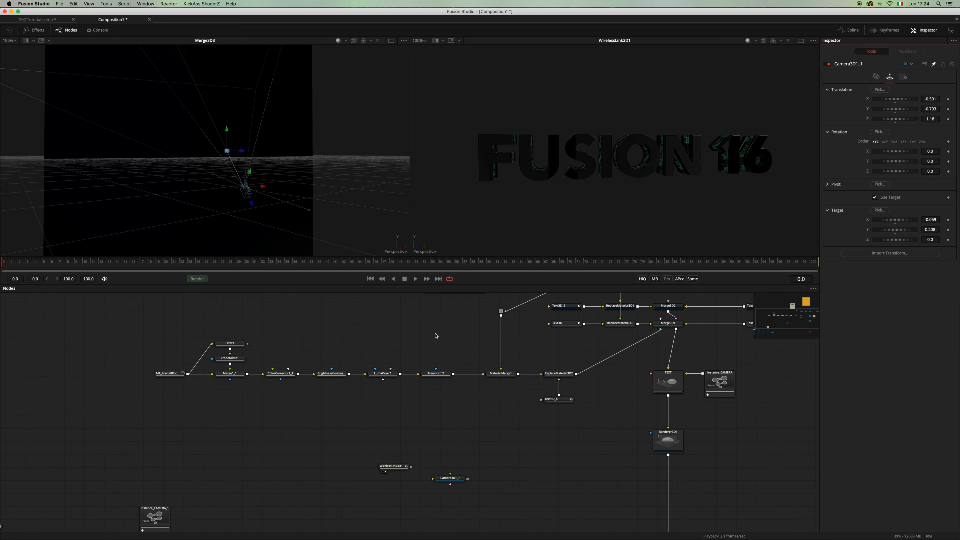
left_click_drag(436, 338, 396, 425)
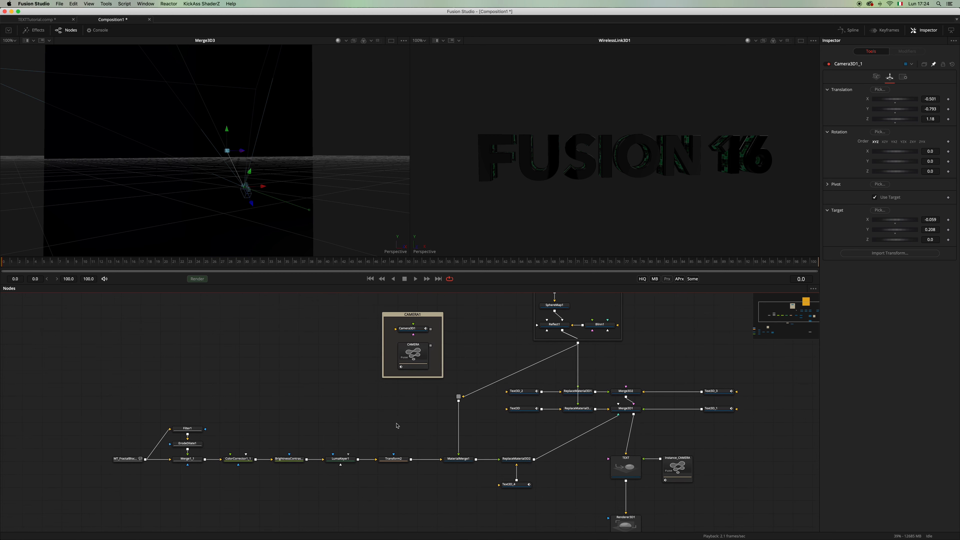
left_click(417, 332)
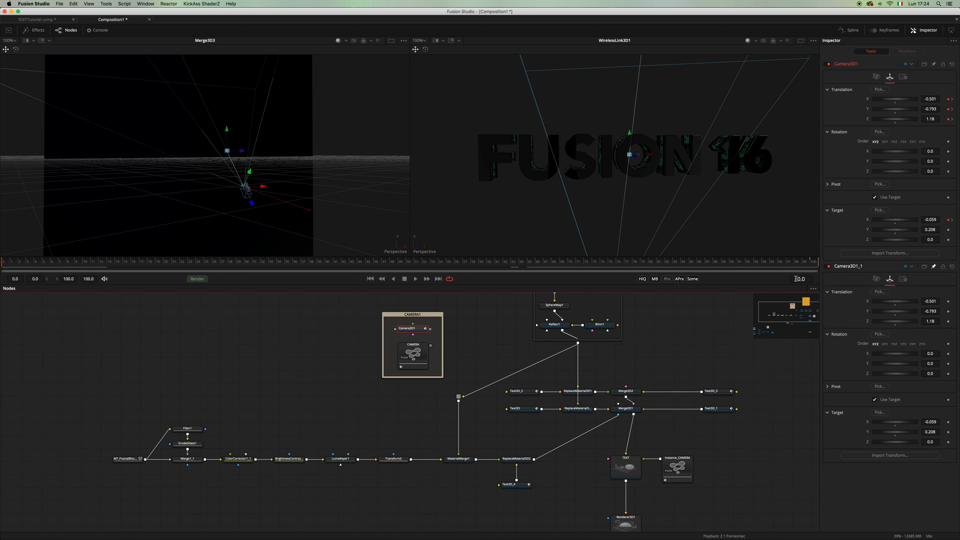
right_click(867, 301)
left_click(884, 402)
left_click_drag(875, 311, 868, 99)
right_click(867, 321)
left_click(884, 423)
left_click_drag(875, 332, 871, 119)
right_click(867, 342)
left_click(884, 443)
- Link the camera copy's X, Y and Z target values to those of Camera3D1 with expressions
right_click(868, 452)
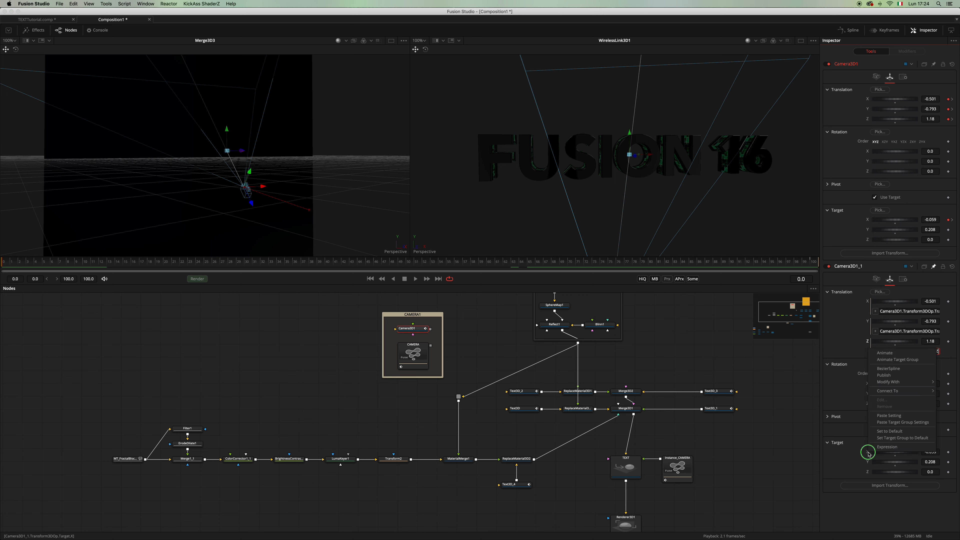
left_click(880, 449)
left_click_drag(875, 462, 869, 220)
right_click(868, 471)
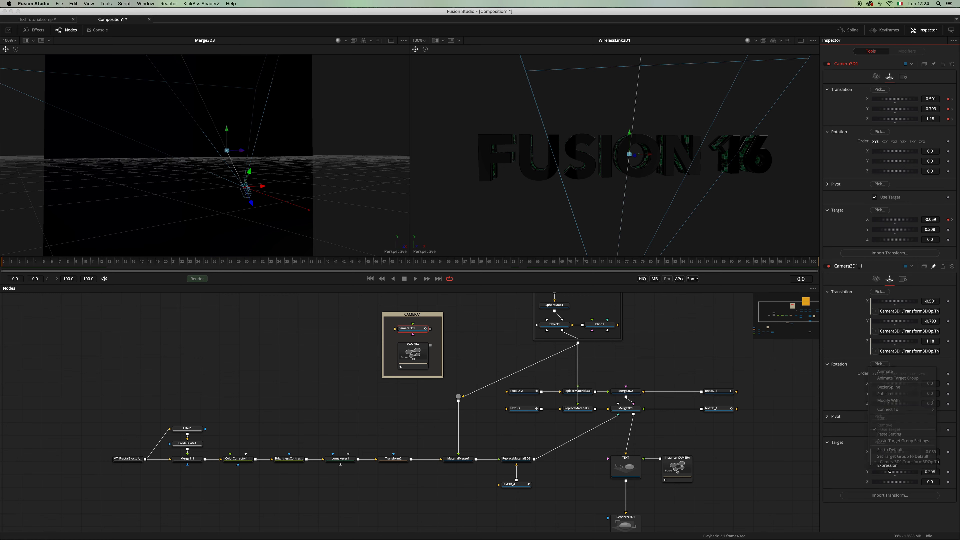
left_click(885, 467)
left_click_drag(875, 482, 868, 230)
right_click(867, 491)
left_click(885, 488)
left_click_drag(874, 502, 871, 239)
left_click(843, 432)
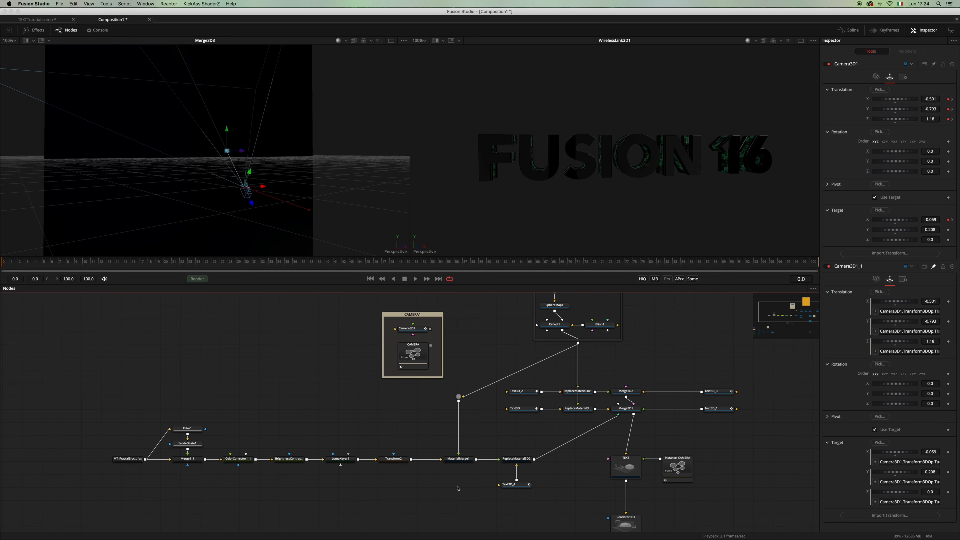
- Mirror the camera copy's Z translation by prefixing its expression with "0-"
scroll(409, 413, "down", 3)
left_click(392, 457)
left_click(880, 150)
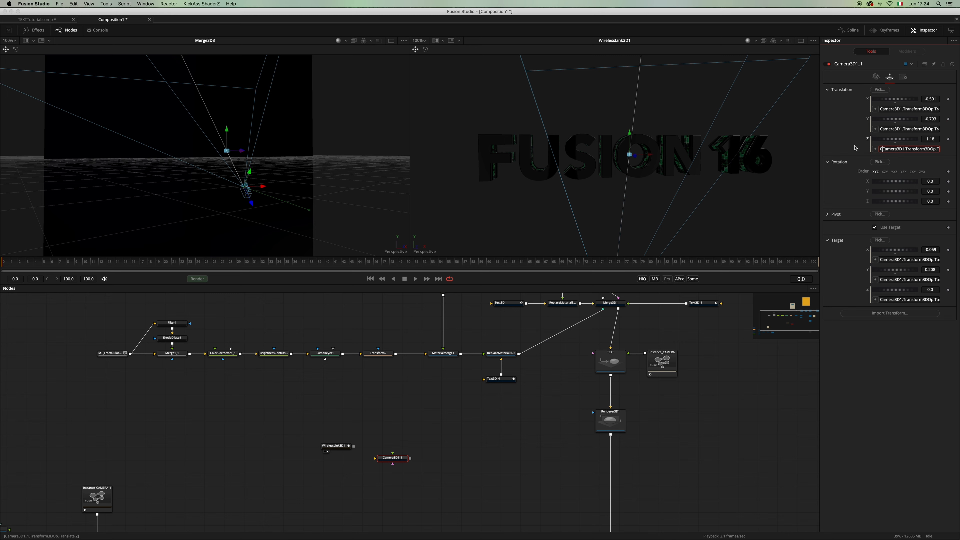
- Combine the mirrored camera and the wireless link in a new Merge3D, tidy the nodes, and show it in the second viewer
left_click_drag(393, 458, 353, 447)
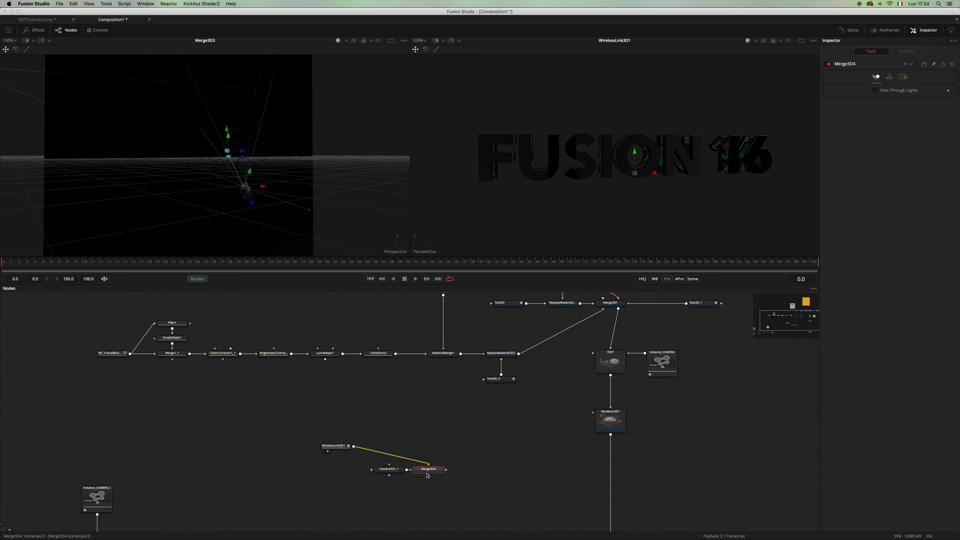
left_click_drag(427, 469, 334, 479)
left_click_drag(391, 468, 618, 232)
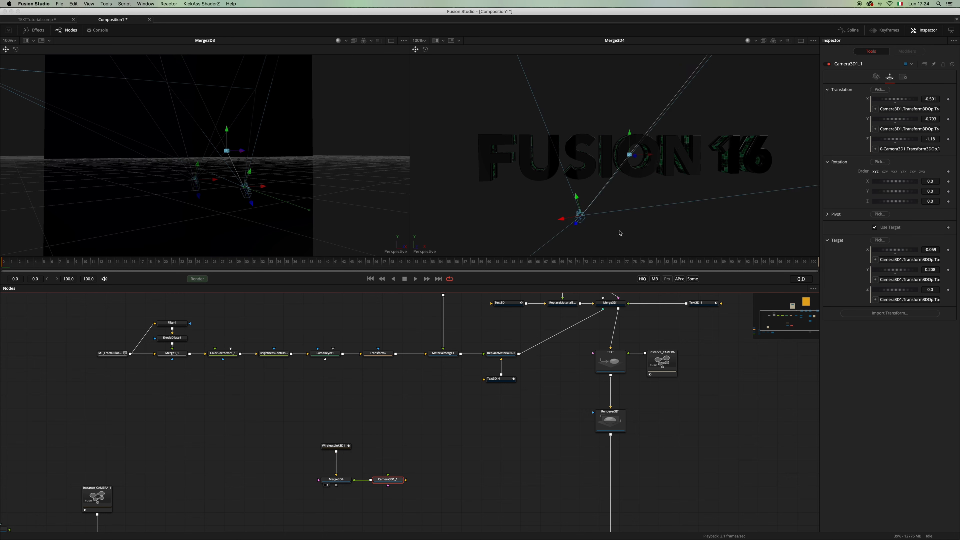
- View Merge3D4 through Camera3D1_1 in the second viewer and examine both cameras in the Merge3D3 perspective view
right_click(424, 251)
left_click(468, 264)
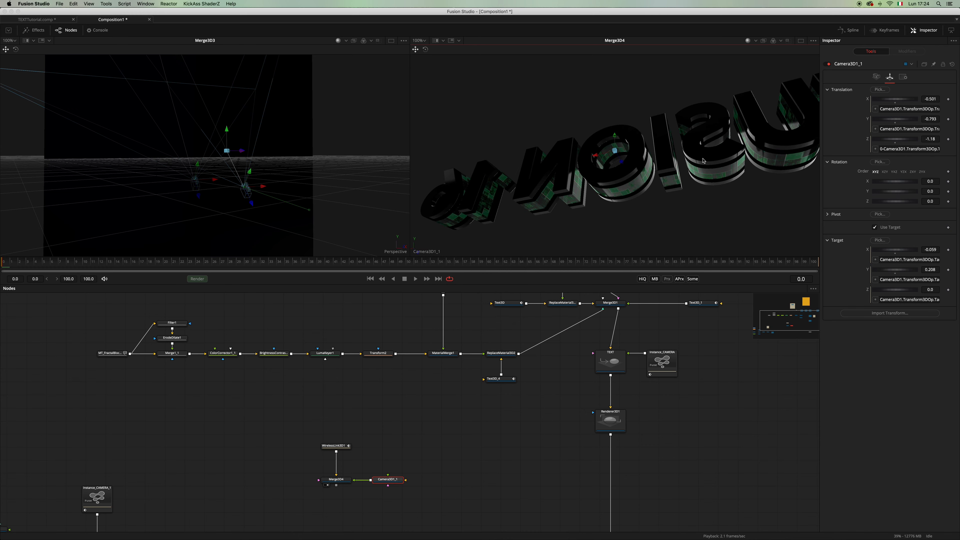
left_click_drag(326, 244, 295, 221)
- Paste a copy of Renderer3D1_1 below Merge3D4 and feed it from Merge3D4's output
scroll(438, 452, "down", 3)
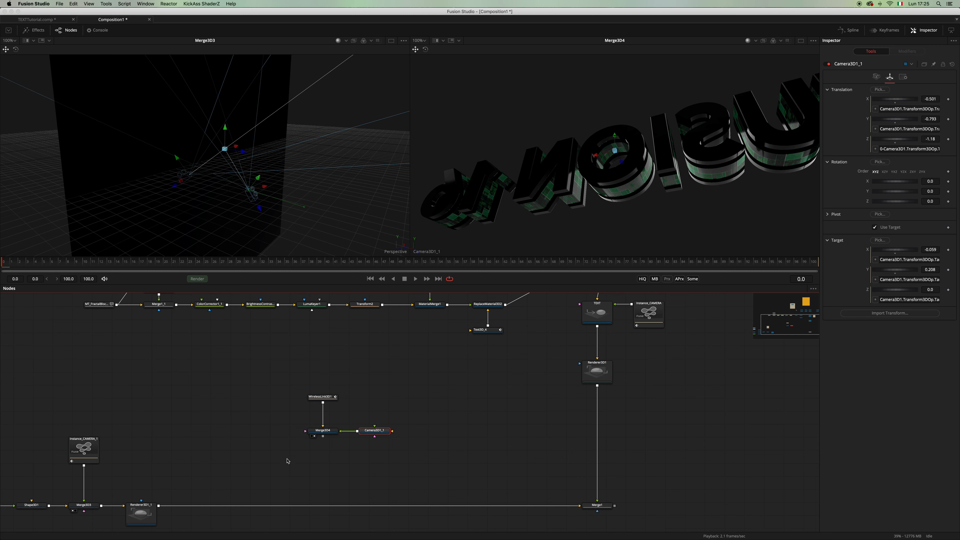
left_click(137, 500)
key("super+c")
left_click(359, 463)
key("super+v")
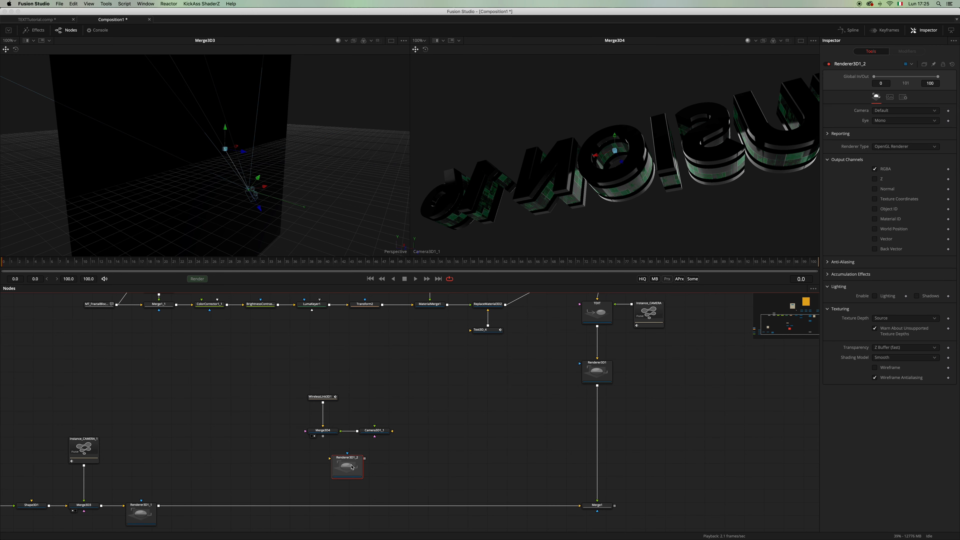
left_click_drag(353, 468, 325, 474)
left_click_drag(323, 435, 324, 470)
- Reposition the mirrored camera branch in the node graph and show its renderer in the second viewer
left_click_drag(325, 473, 326, 466)
left_click_drag(312, 382, 397, 478)
left_click_drag(331, 471, 540, 224)
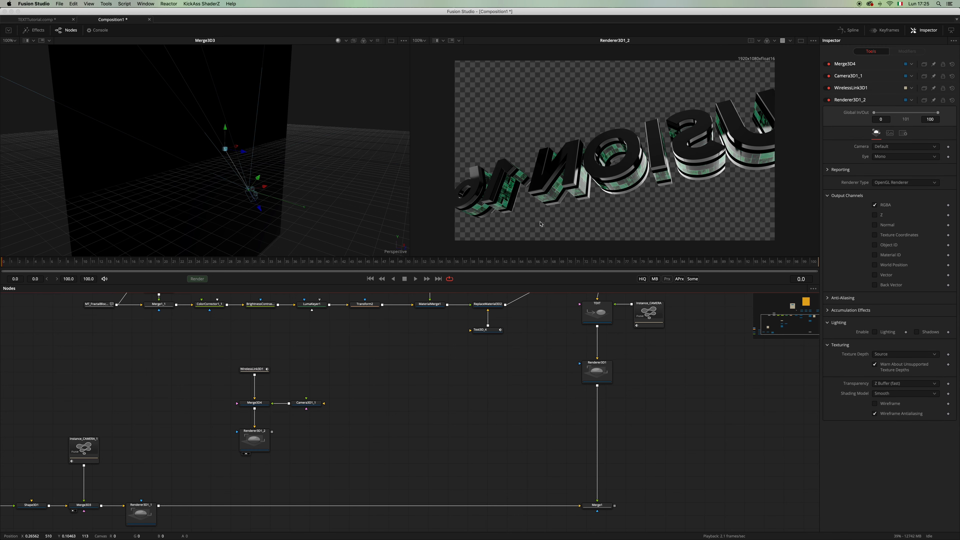
- Add a Transform after Renderer3D1_2, flip it horizontally, and show it in the second viewer
left_click(254, 439)
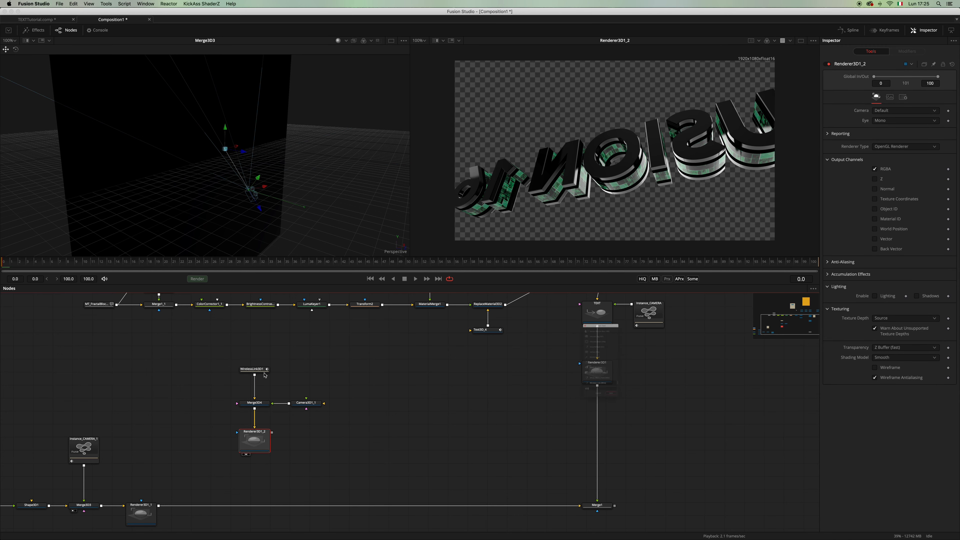
key("shift+space")
type("tra")
key("Down")
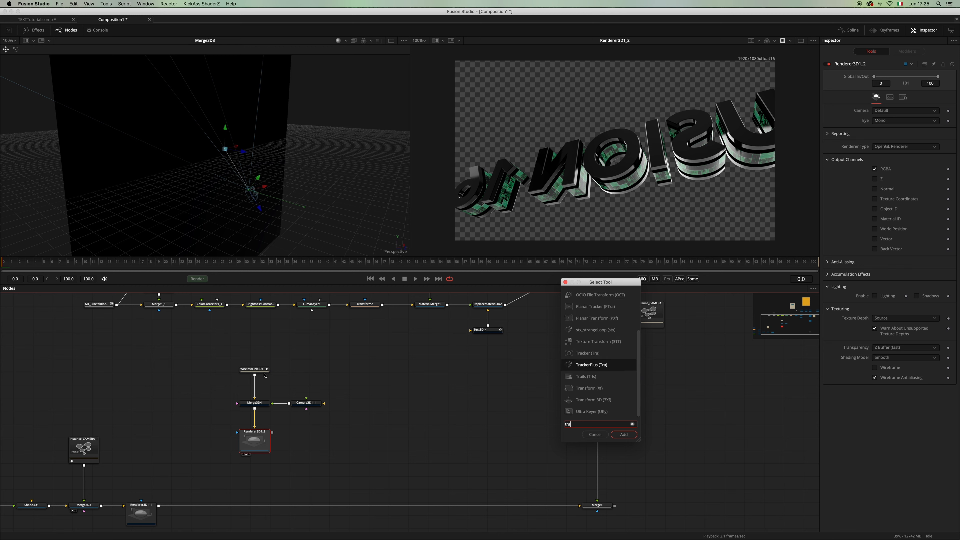
key("Down")
key("Down")
key("Return")
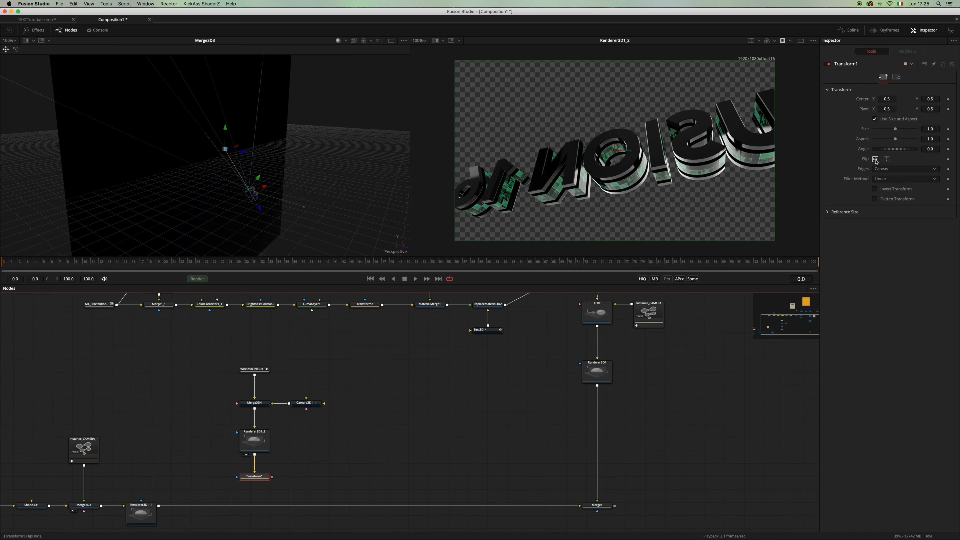
scroll(367, 414, "down", 2)
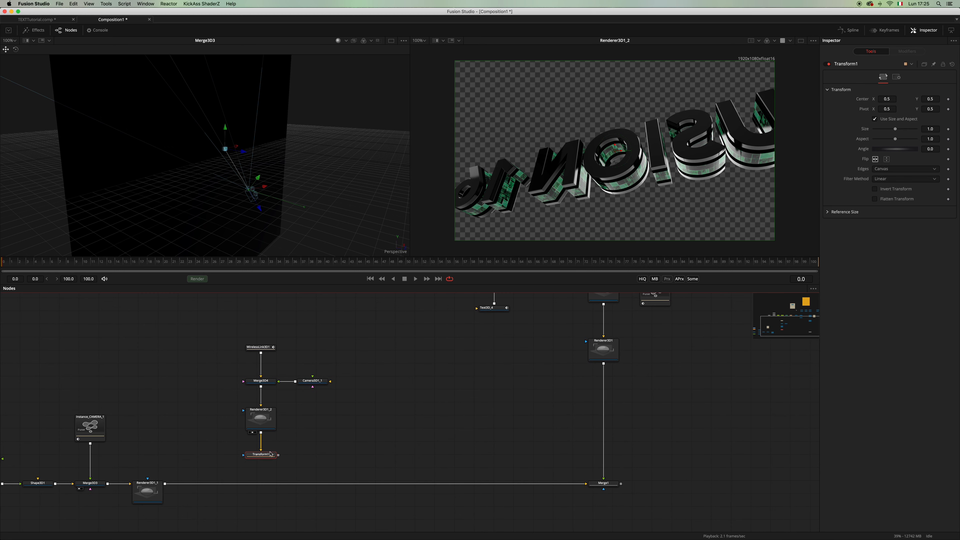
key("2")
scroll(305, 444, "down", 1)
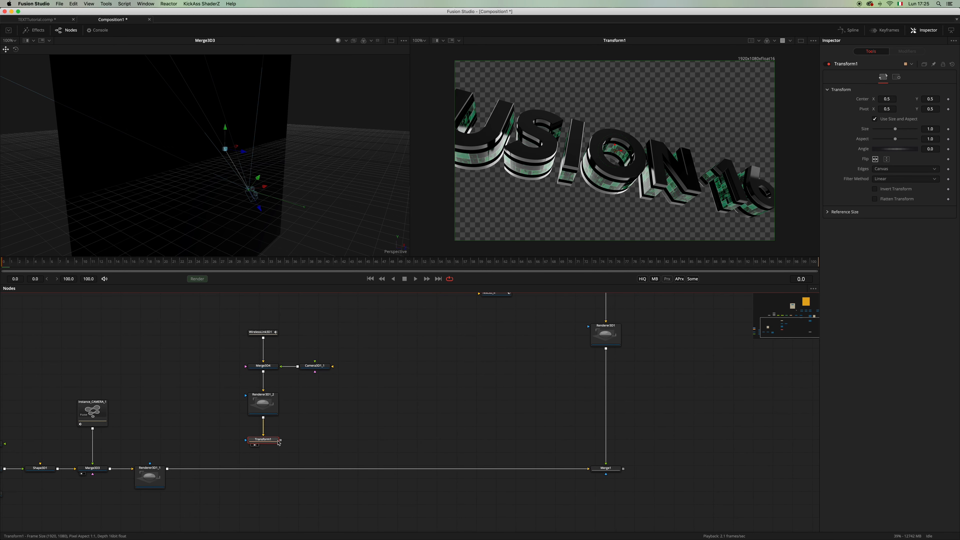
- Merge the flipped text over Renderer3D1_1's output and set that merge's blend to 0.189 while viewing Merge1
left_click_drag(280, 439, 167, 469)
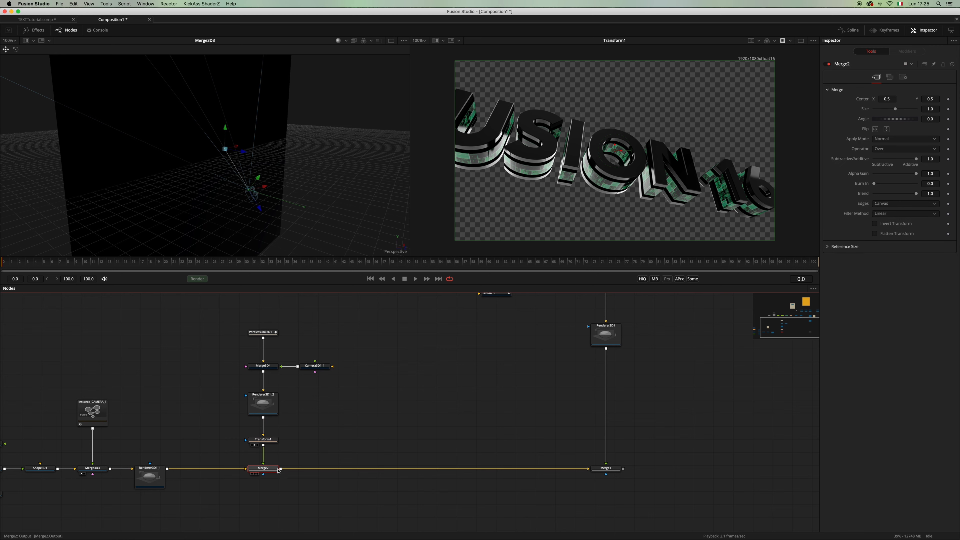
key("2")
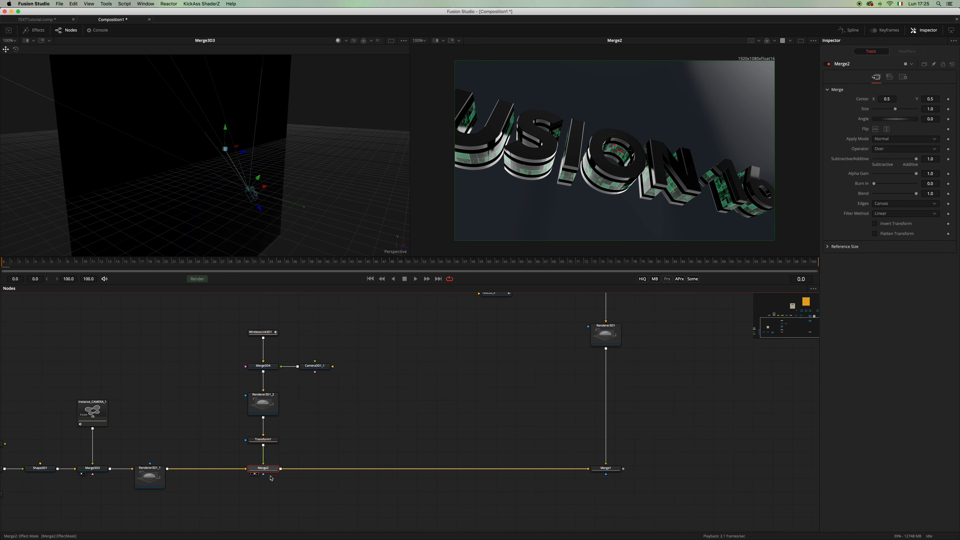
left_click_drag(605, 468, 638, 189)
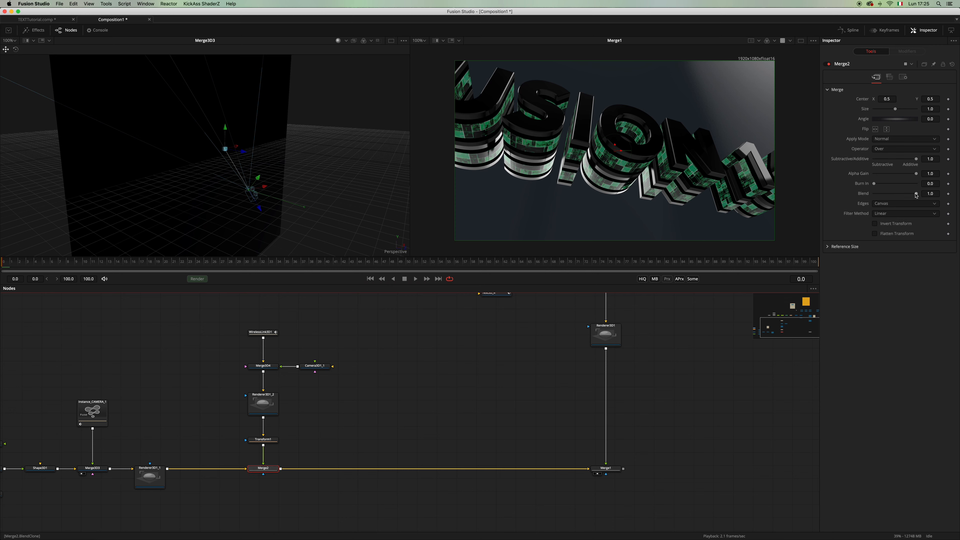
left_click_drag(916, 194, 881, 196)
- Rearrange the reflection branch's nodes to leave space between Transform1 and Merge2
scroll(360, 403, "up", 2)
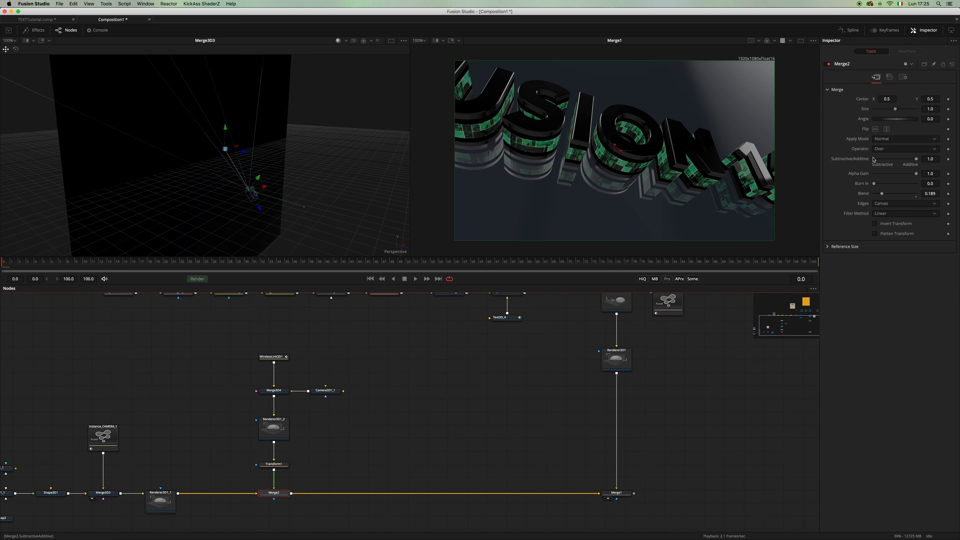
scroll(408, 363, "up", 2)
left_click_drag(408, 358, 254, 504)
mouse_move(273, 491)
left_mouse_down()
mouse_move(272, 461)
mouse_move(272, 487)
left_mouse_up()
left_click(273, 461)
left_click_drag(280, 410, 280, 431)
left_click_drag(328, 429, 281, 494)
left_click_drag(280, 431, 280, 405)
left_click_drag(282, 497, 284, 439)
- Add a Blur after Transform1, preview it in the second viewer, and return that viewer to Merge1
key("shift+space")
type("blur")
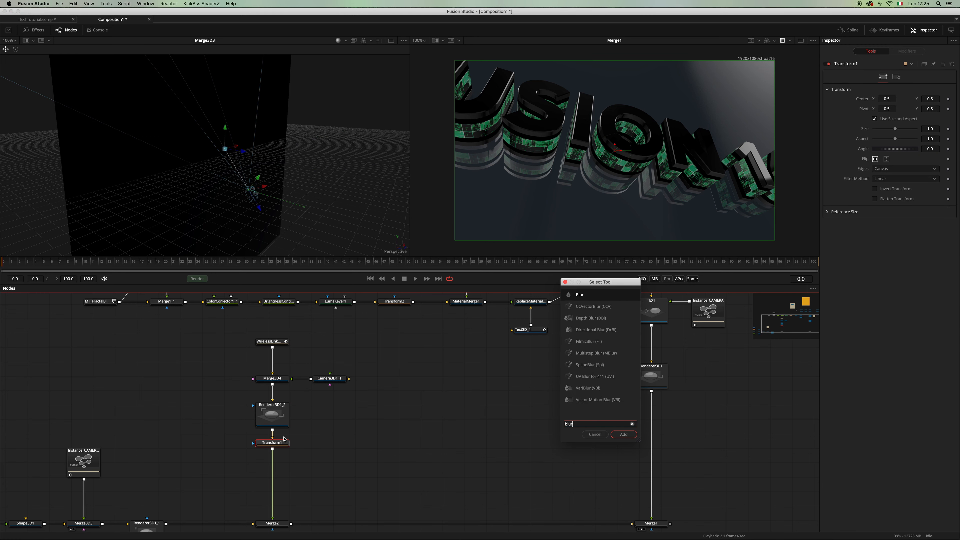
key("Return")
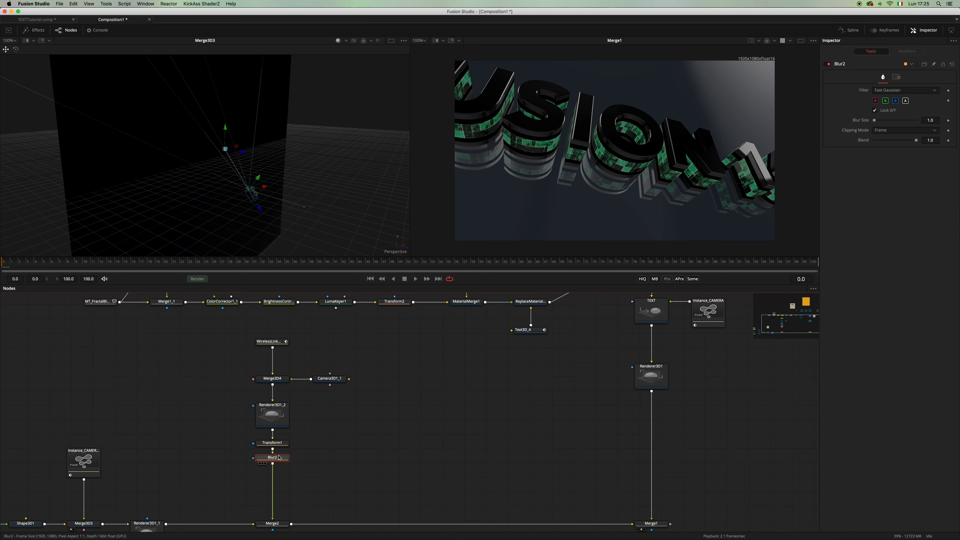
key("2")
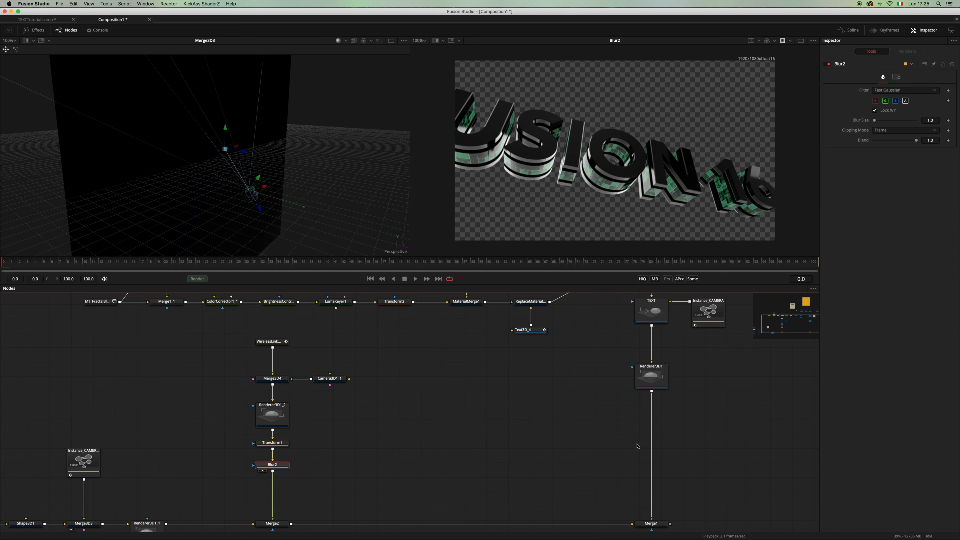
left_click_drag(657, 524, 719, 205)
left_click_drag(276, 468, 277, 469)
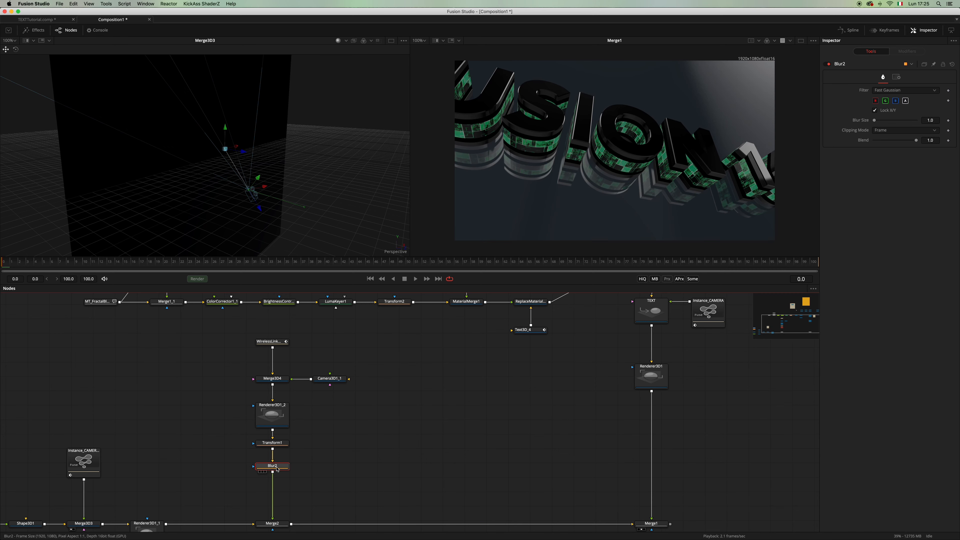
- Set the reflection blur's filter to Box and its size to 2.24, keyframed at frame 0
scroll(547, 177, "up", 5)
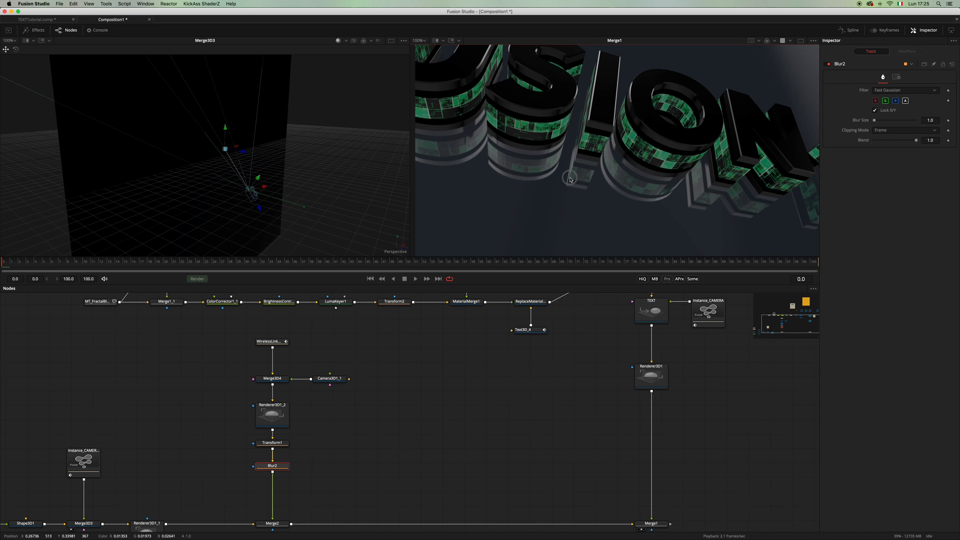
left_click(891, 92)
left_click(878, 61)
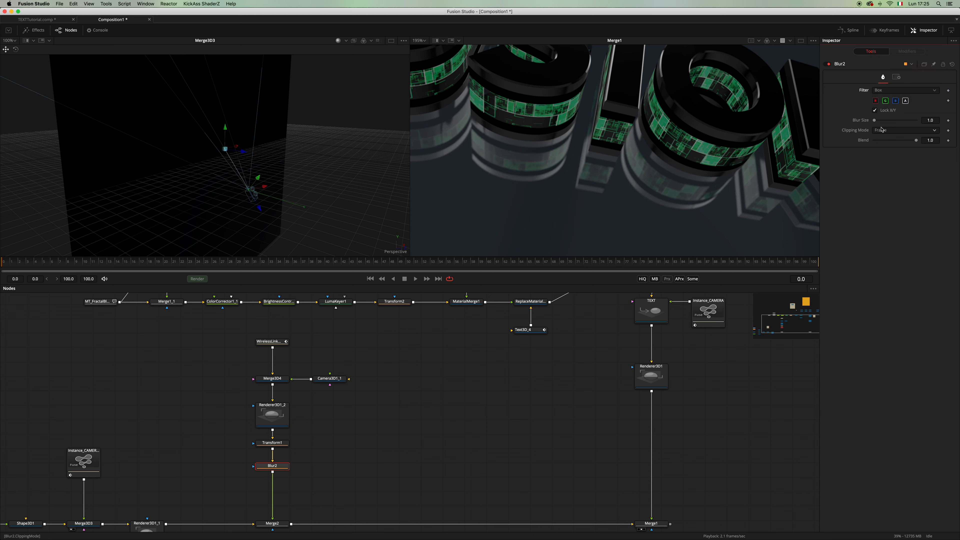
left_click_drag(874, 120, 876, 120)
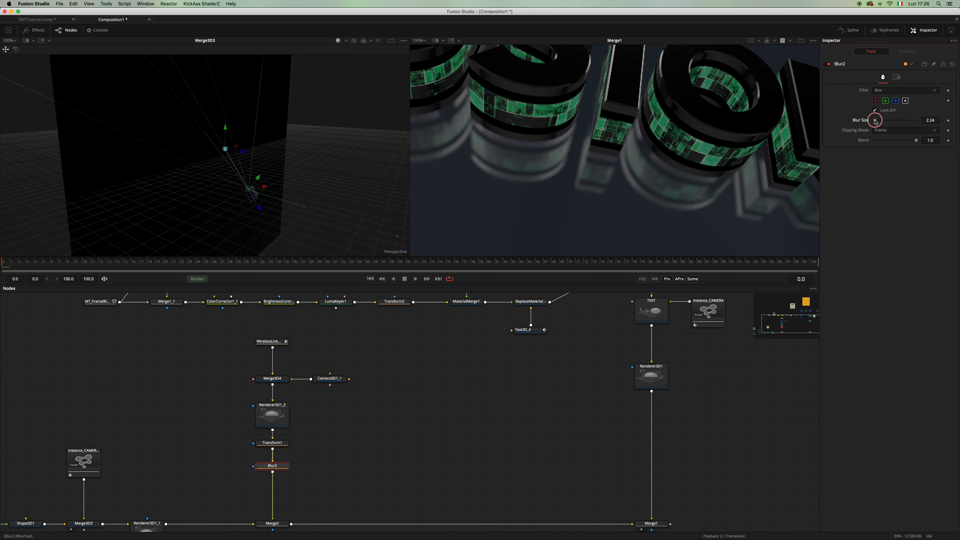
left_click_drag(875, 120, 875, 120)
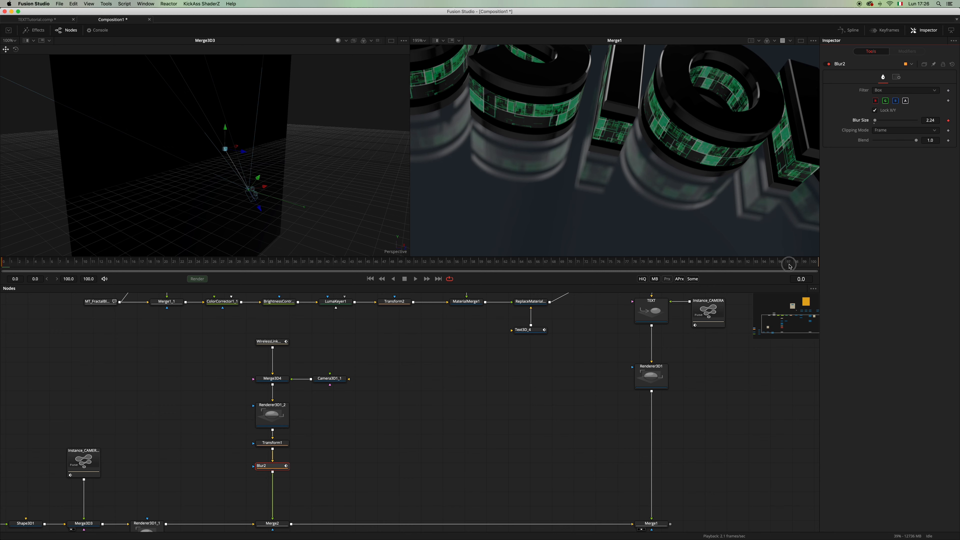
- At frame 100, set the reflection's blur size to 0.84
left_click_drag(787, 267, 848, 256)
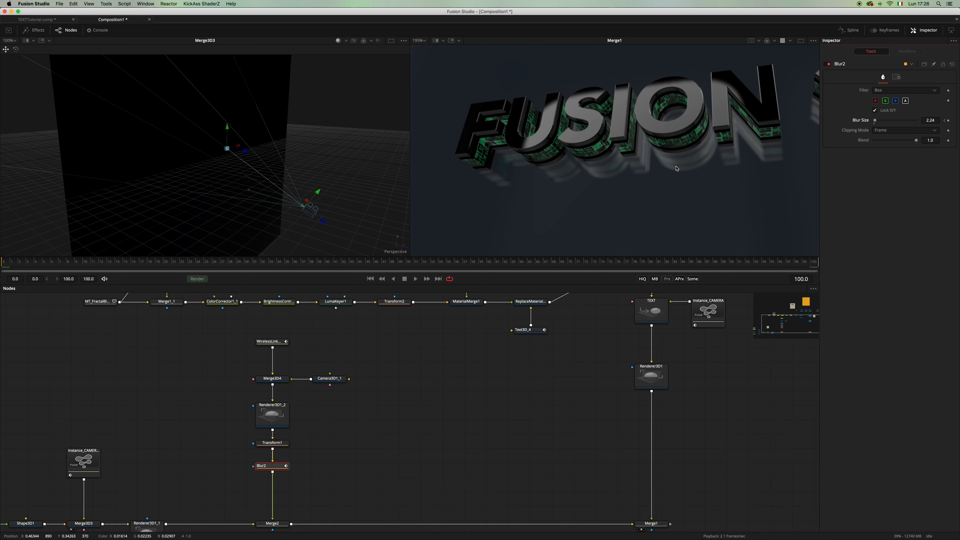
left_click_drag(681, 136, 687, 174)
scroll(687, 173, "up", 1)
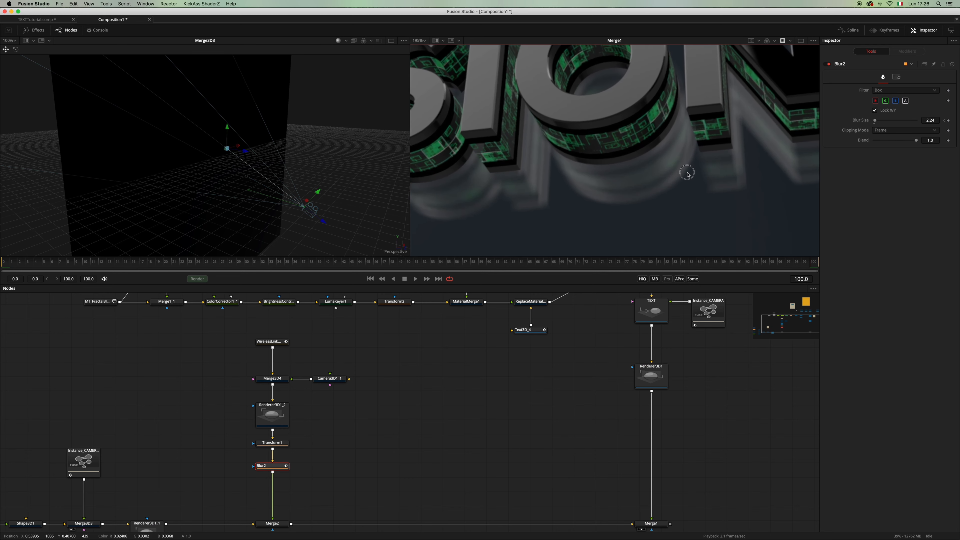
left_click_drag(933, 120, 930, 121)
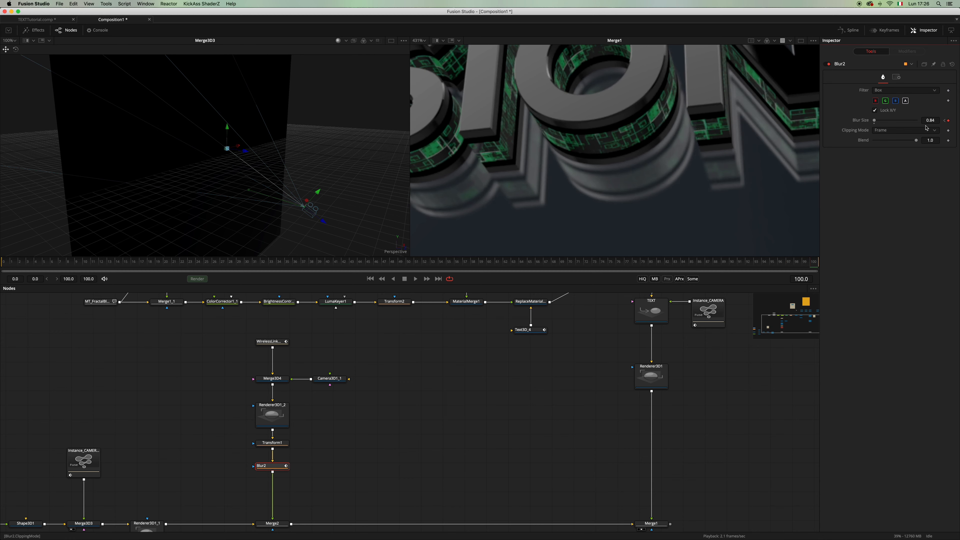
- Compare the reflection at frames 0 and 100 and fine-tune the blur size at frame 100
left_click_drag(44, 262, 3, 262)
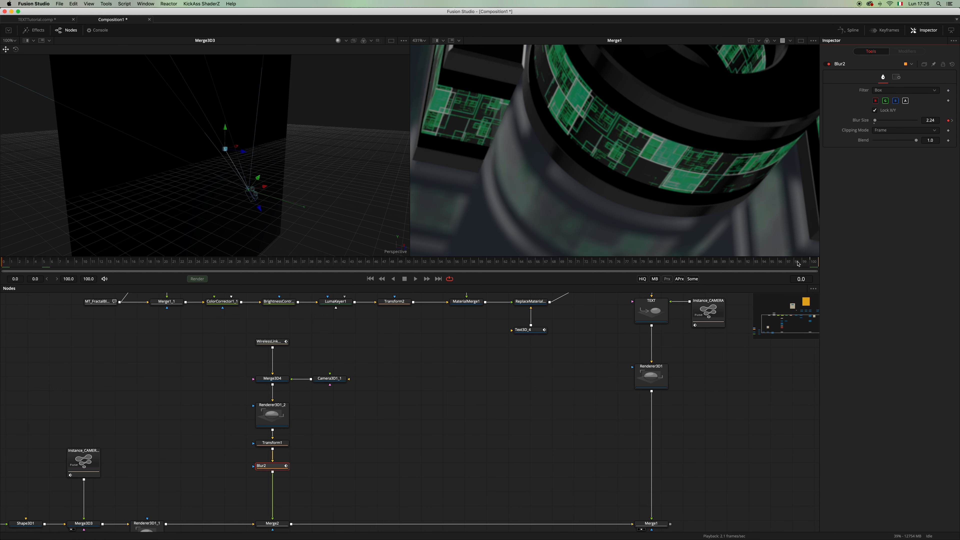
left_click(812, 262)
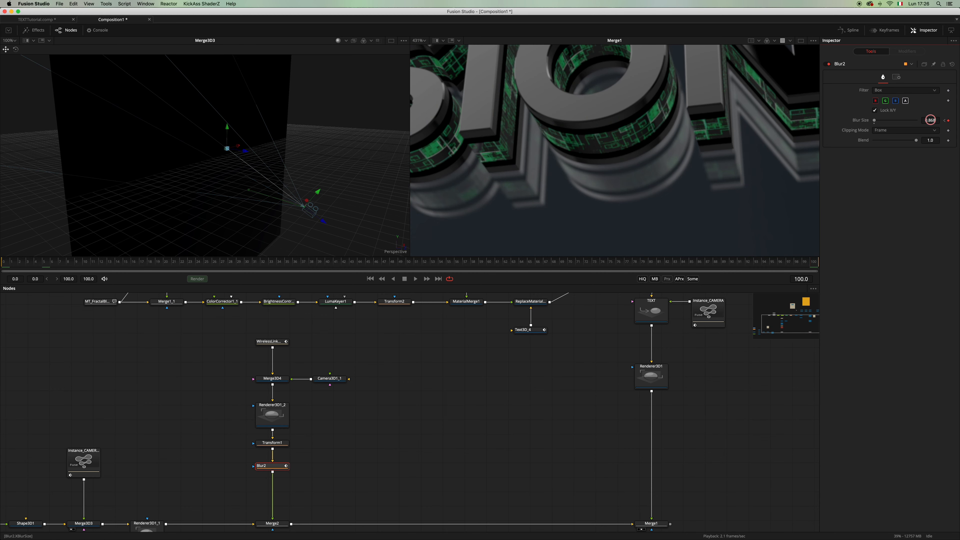
left_click_drag(930, 120, 930, 121)
left_click_drag(26, 265, 2, 278)
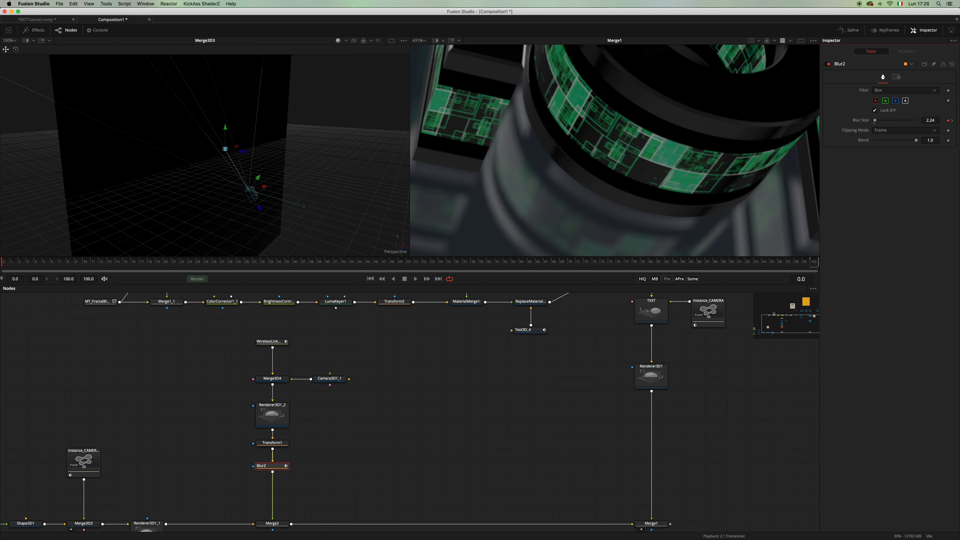
- Nudge Blur2, Renderer3D1_2 and Transform1 upward to make room above Merge2
mouse_move(281, 465)
left_mouse_down()
mouse_move(281, 482)
mouse_move(280, 464)
left_mouse_up()
scroll(354, 405, "down", 1)
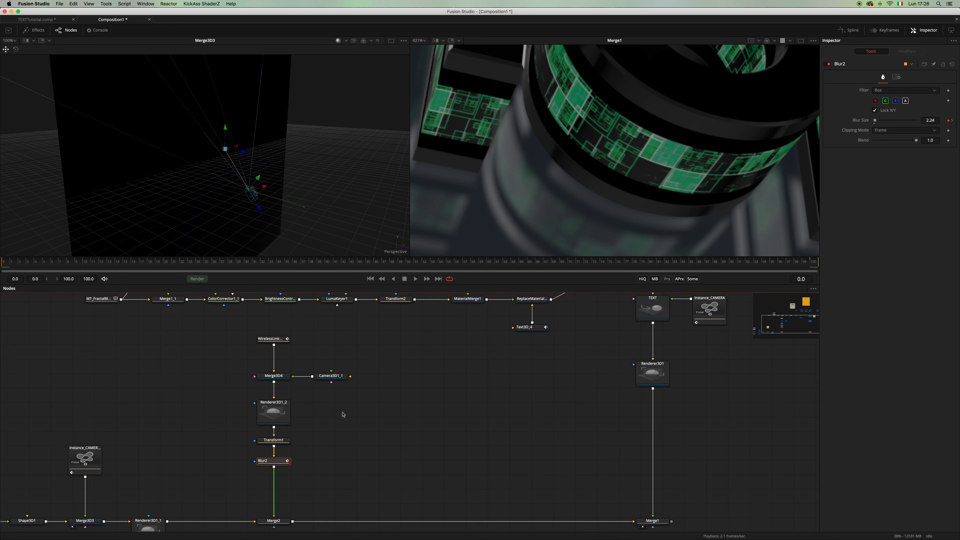
left_click_drag(283, 413, 283, 407)
left_click_drag(285, 441, 284, 437)
- Add an unconnected FastNoise node and place it beside Blur2
left_click(380, 414)
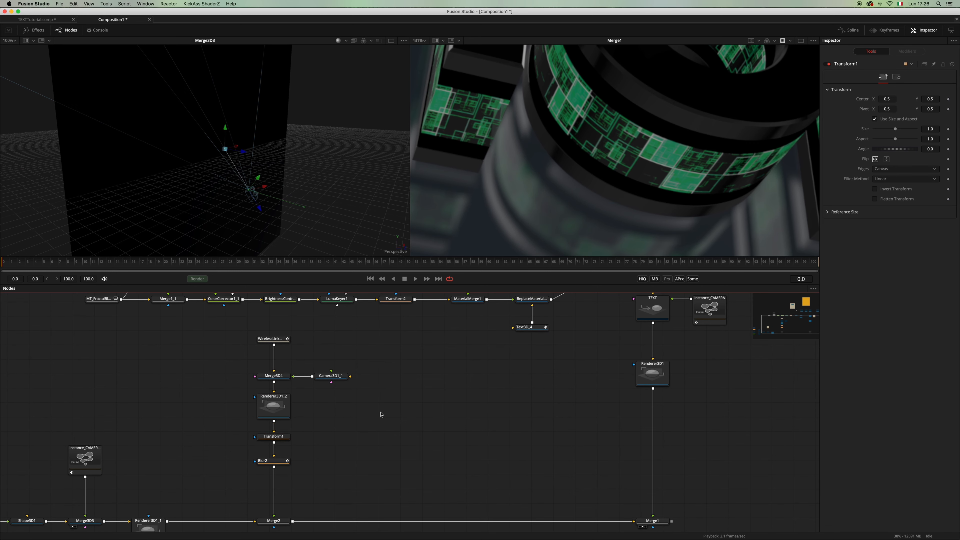
key("shift+space")
type("blur")
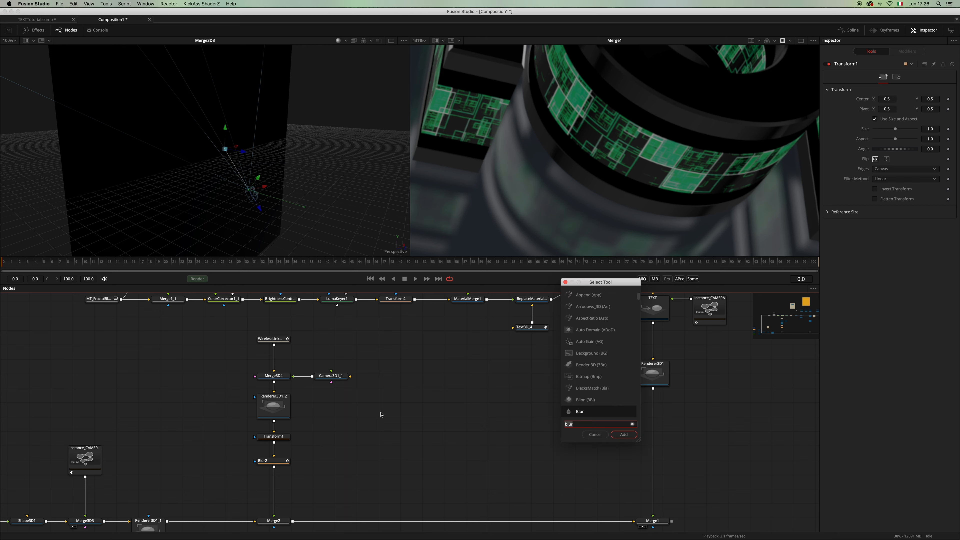
key("BackSpace")
key("BackSpace")
key("BackSpace")
key("BackSpace")
type("fast")
key("Down")
key("Down")
key("Down")
key("Return")
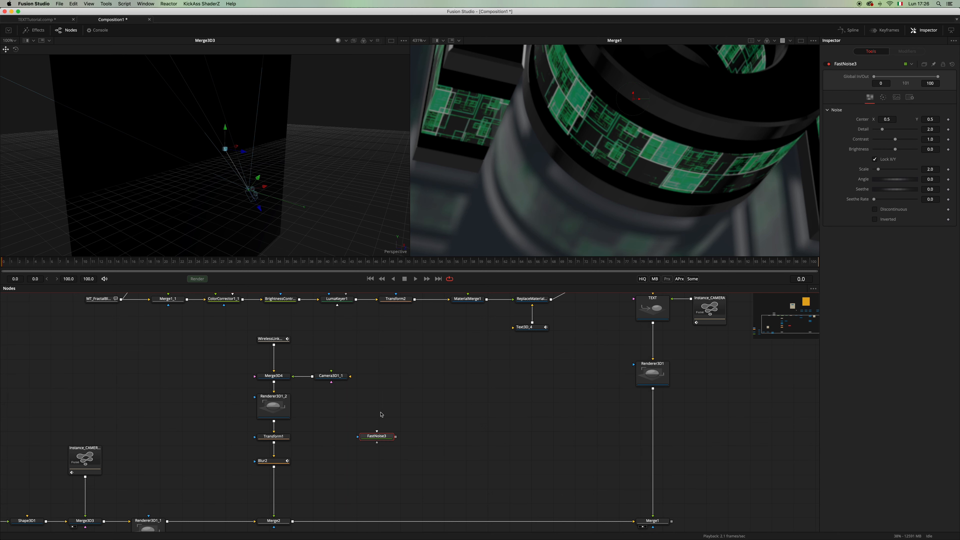
left_click_drag(376, 435, 357, 464)
- Insert a Displace node between Blur2 and Merge2
left_click(289, 460)
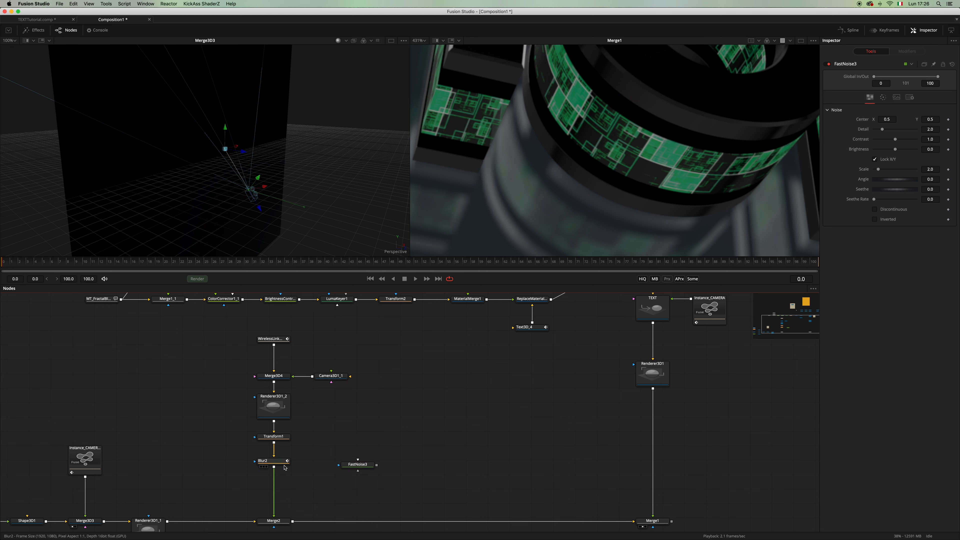
key("shift+space")
type("di")
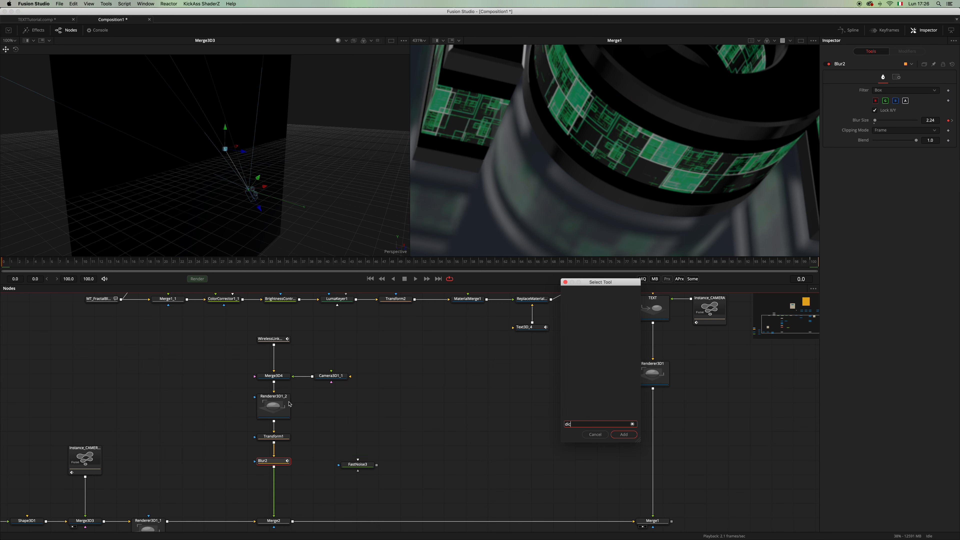
type("s")
key("Down")
key("Down")
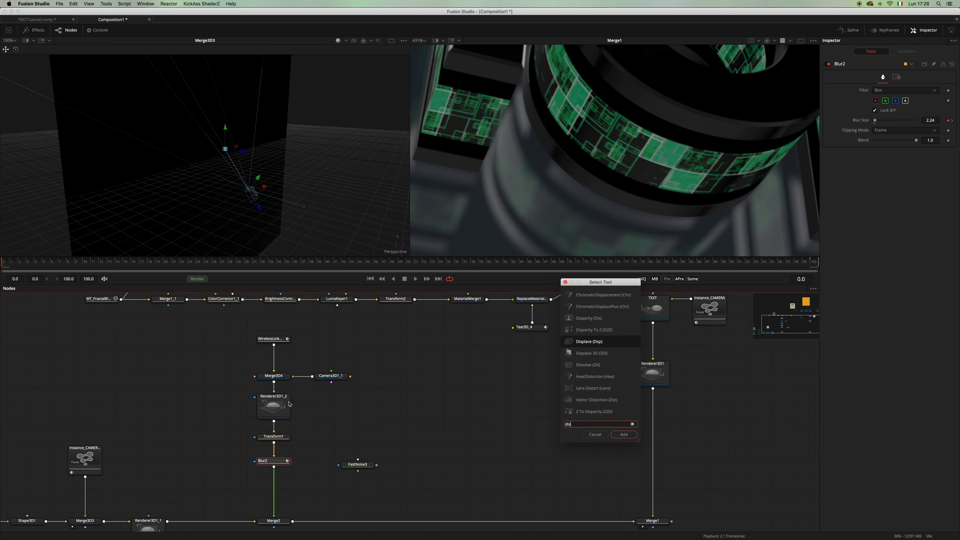
key("Return")
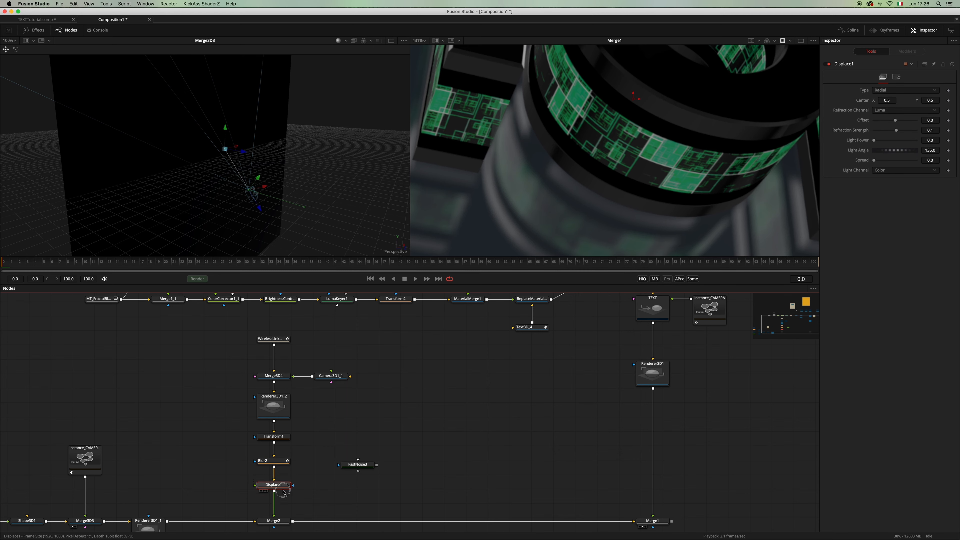
- Preview FastNoise3 and make the noise's Color 1 fully opaque with an alpha of 1.0
left_click_drag(357, 467, 338, 188)
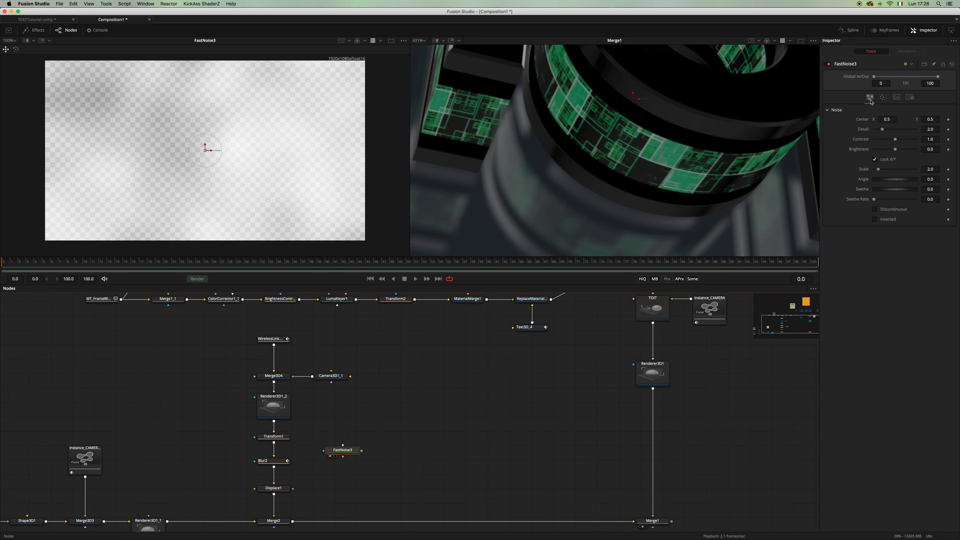
left_click(881, 99)
left_click_drag(874, 236, 948, 227)
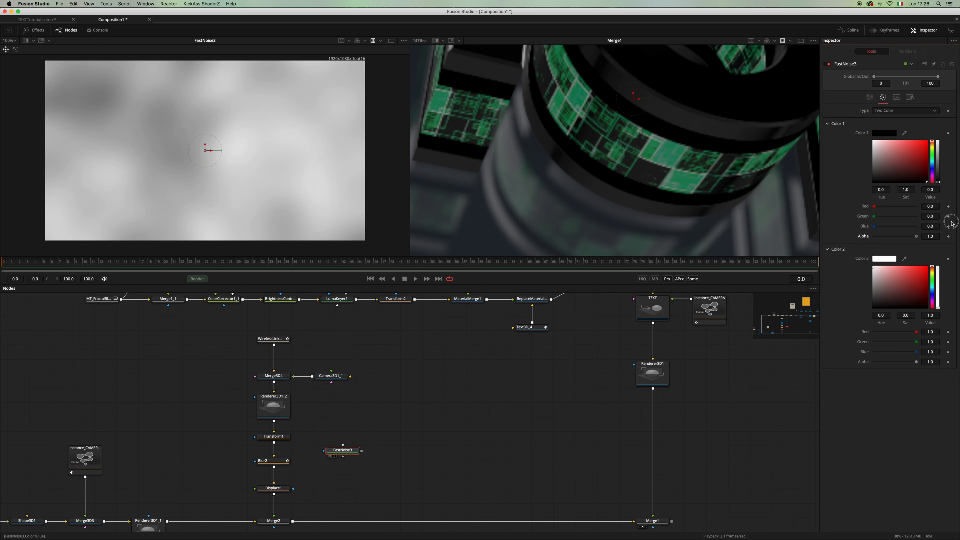
- Refine the FastNoise3 pattern with Detail at about 5.43 and Scale at about 83.1
left_click(869, 98)
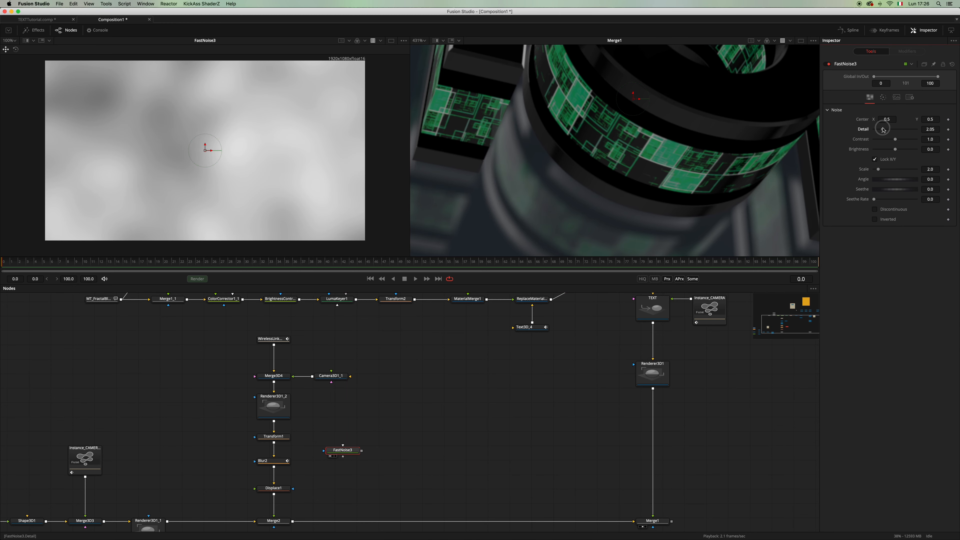
left_click_drag(880, 129, 896, 129)
left_click_drag(878, 169, 916, 164)
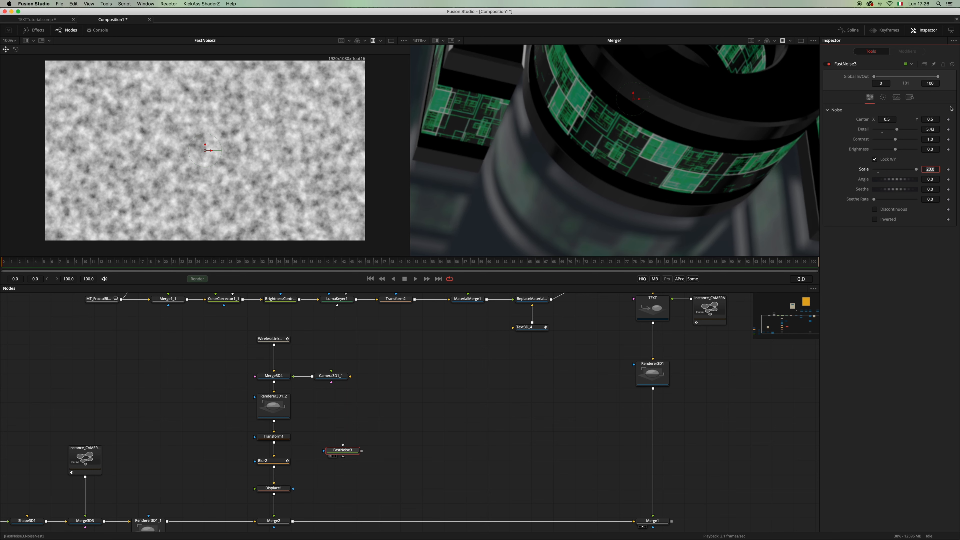
key("Return")
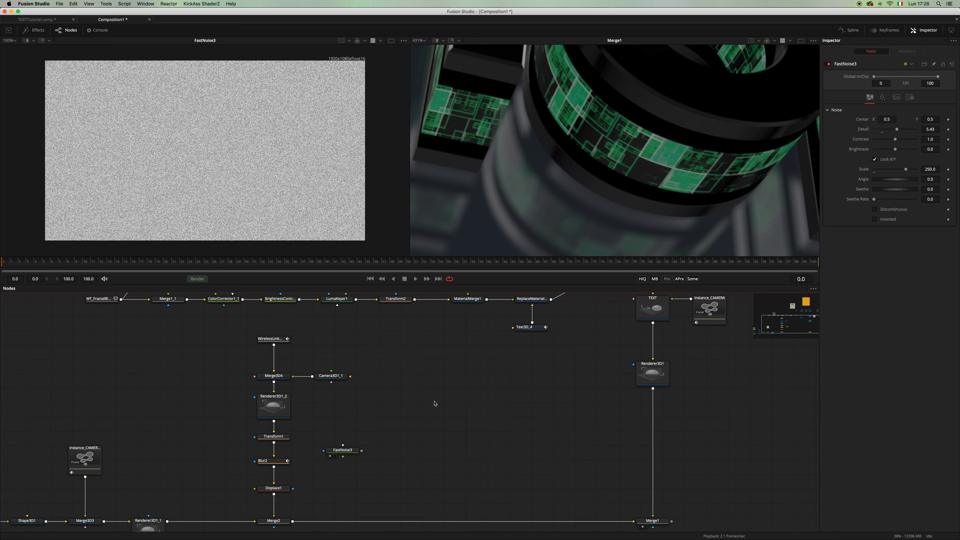
left_click_drag(911, 172, 888, 170)
- Add a Create Bump Map node fed by FastNoise3
scroll(420, 430, "down", 3)
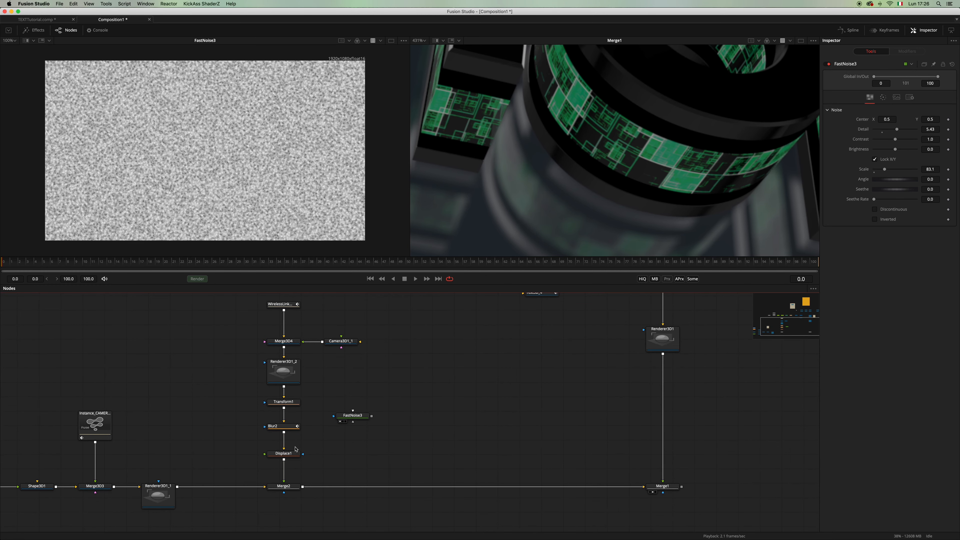
left_click(352, 413)
key("shift+space")
type("dis")
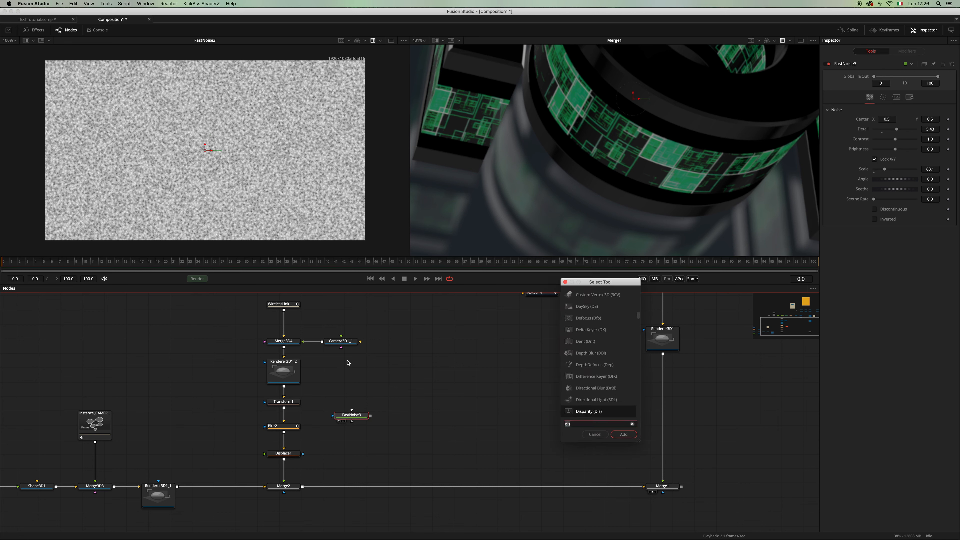
key("BackSpace")
key("BackSpace")
key("BackSpace")
type("cr")
key("Return")
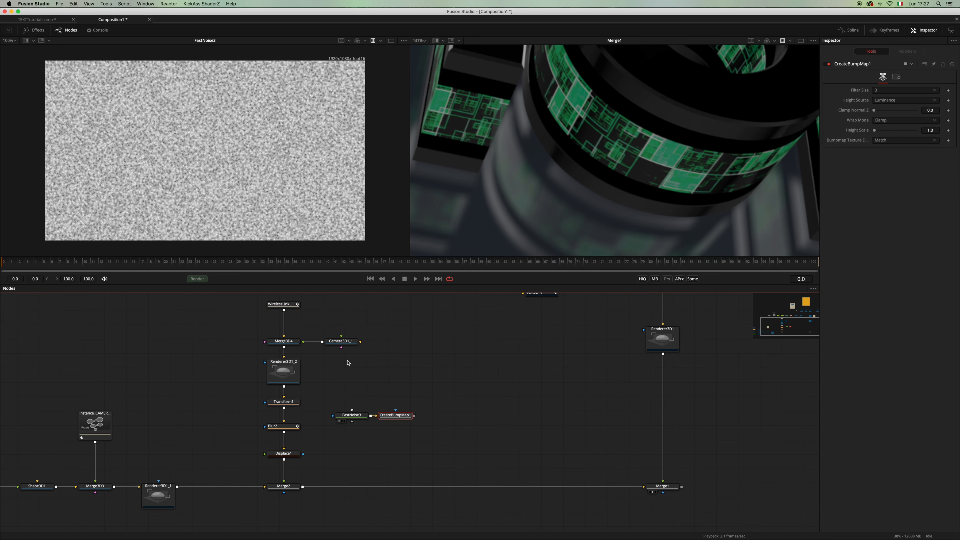
- Place CreateBumpMap1 below FastNoise3 and preview its output up close
left_click_drag(395, 416, 359, 445)
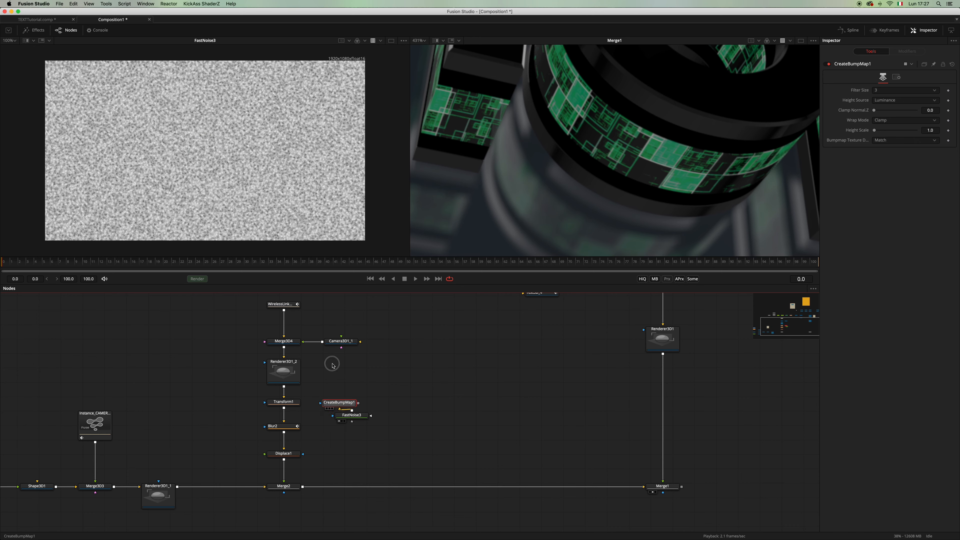
key("1")
scroll(289, 163, "up", 4)
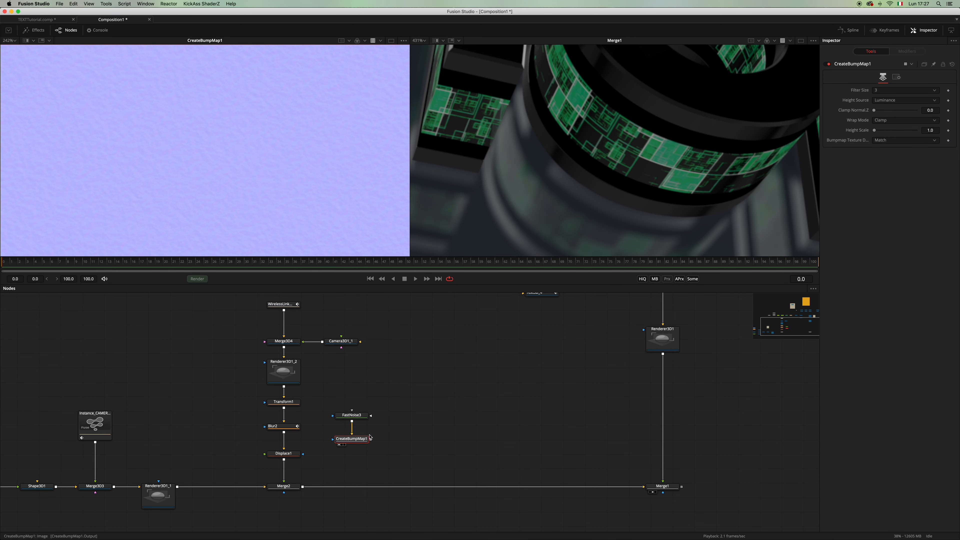
- Connect CreateBumpMap1's output to Displace1 and line up the bump map and noise nodes beside it
left_click_drag(369, 439, 291, 454)
left_click_drag(397, 402, 347, 453)
- Set Displace1's type to XY and both its X Offset and Y Offset to -0.5
left_click(283, 454)
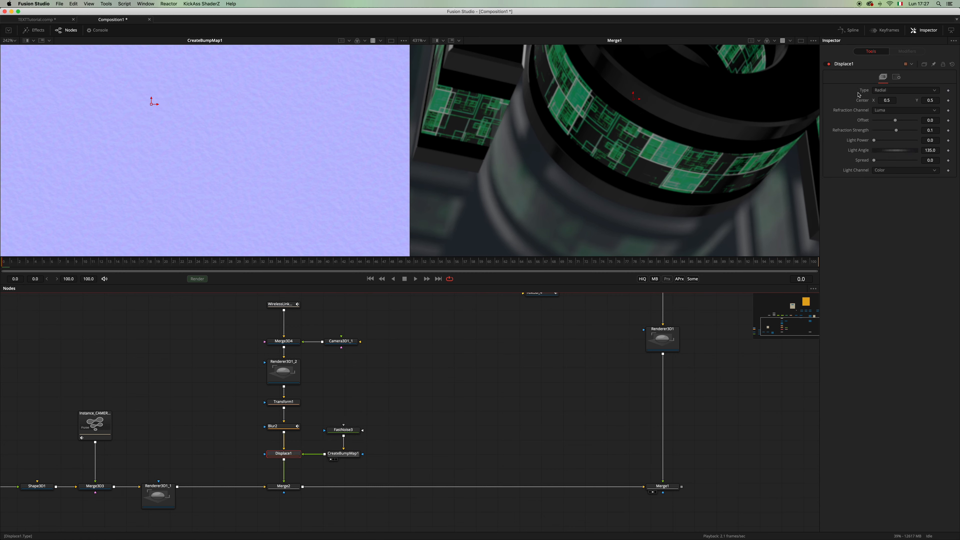
left_click(887, 92)
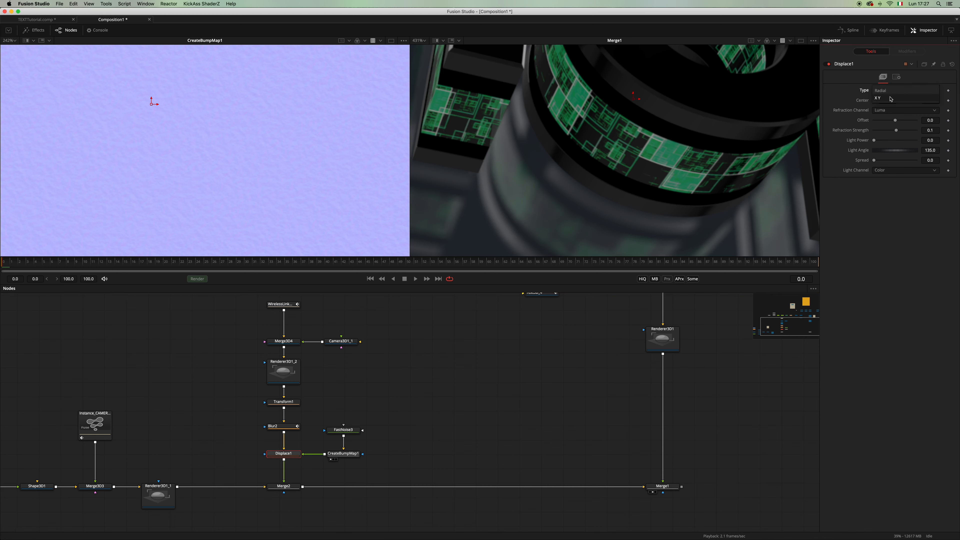
left_click(887, 98)
left_click_drag(895, 109, 870, 110)
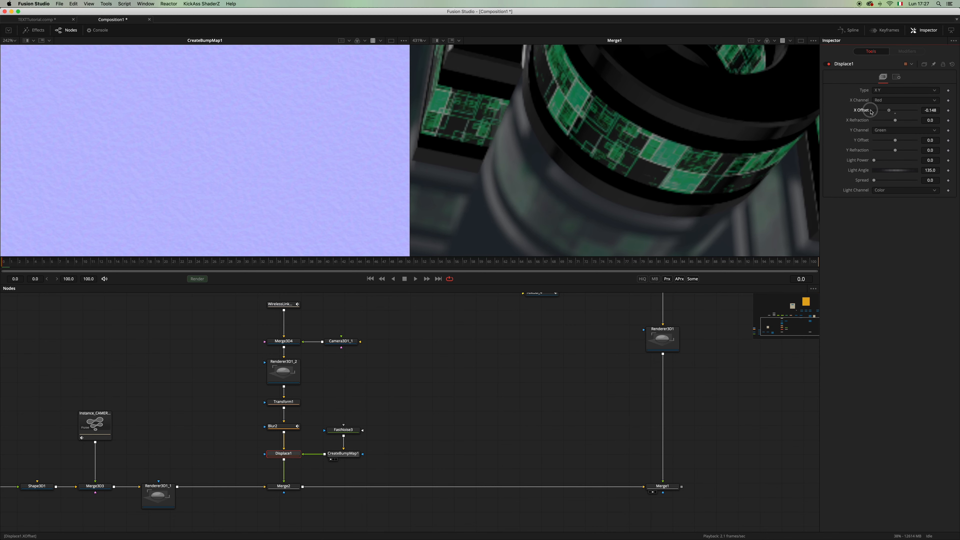
left_click_drag(895, 140, 827, 147)
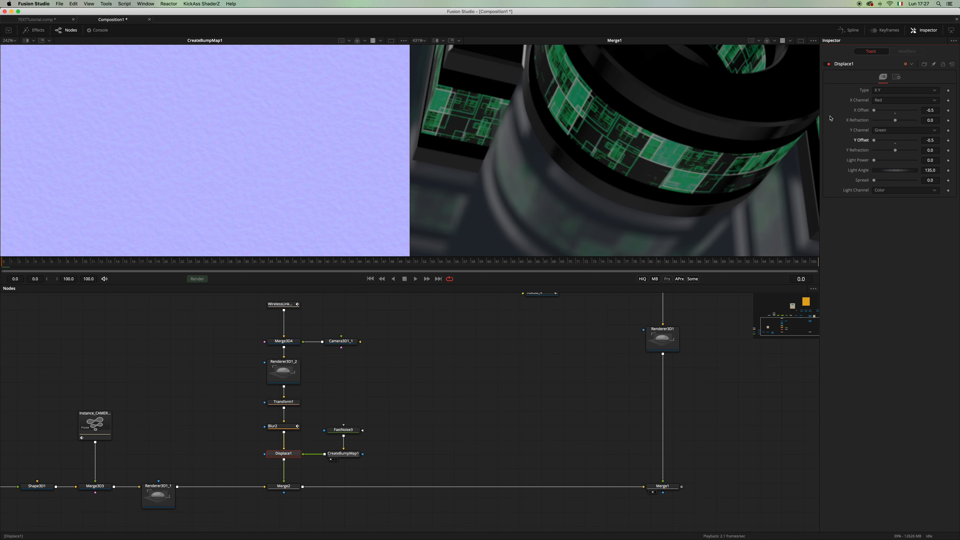
- Add an expression to Displace1's Y Refraction that links it to XRefraction
right_click(855, 152)
left_click(872, 230)
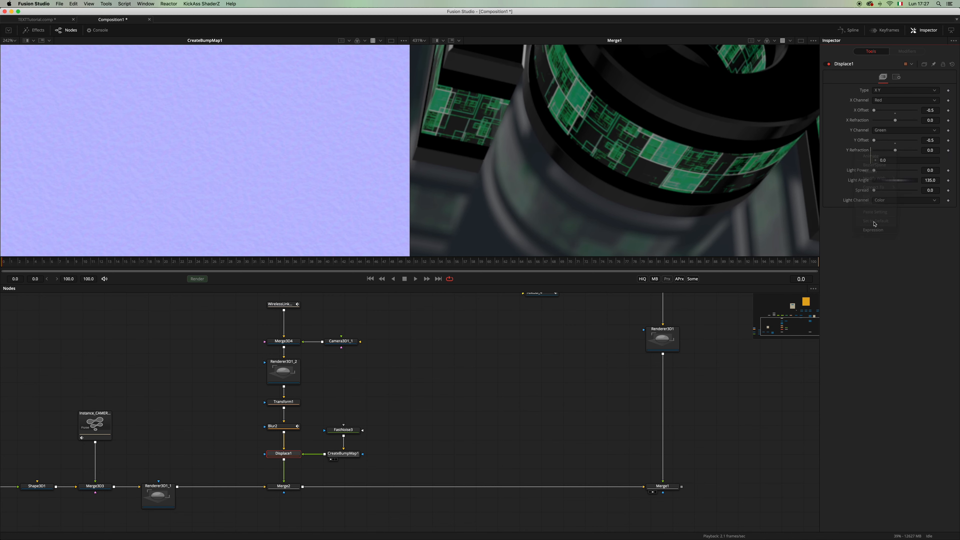
left_click_drag(876, 160, 896, 121)
- Preview Displace1, set its X Refraction to about 0.027 and inspect the displaced reflection in the Merge1 composite
left_click(287, 451)
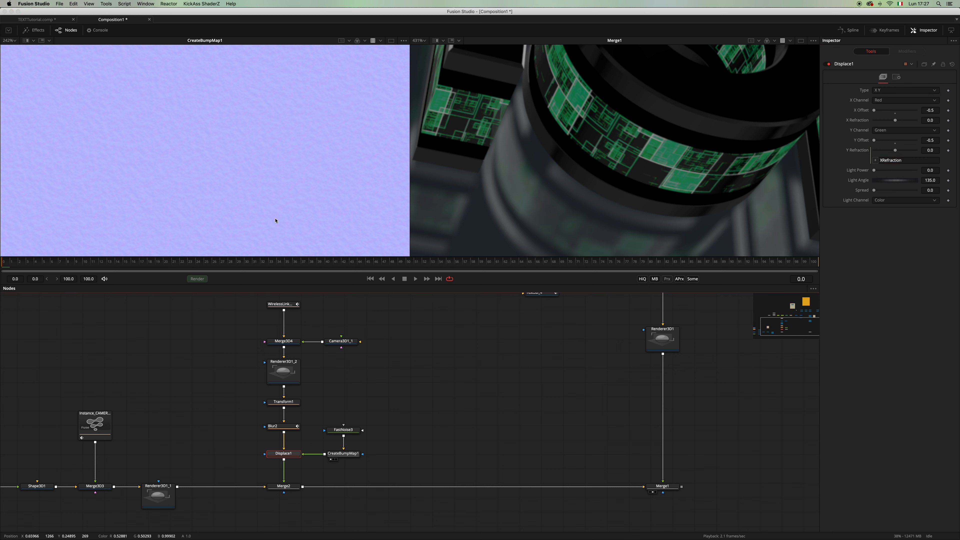
left_click_drag(285, 453, 320, 185)
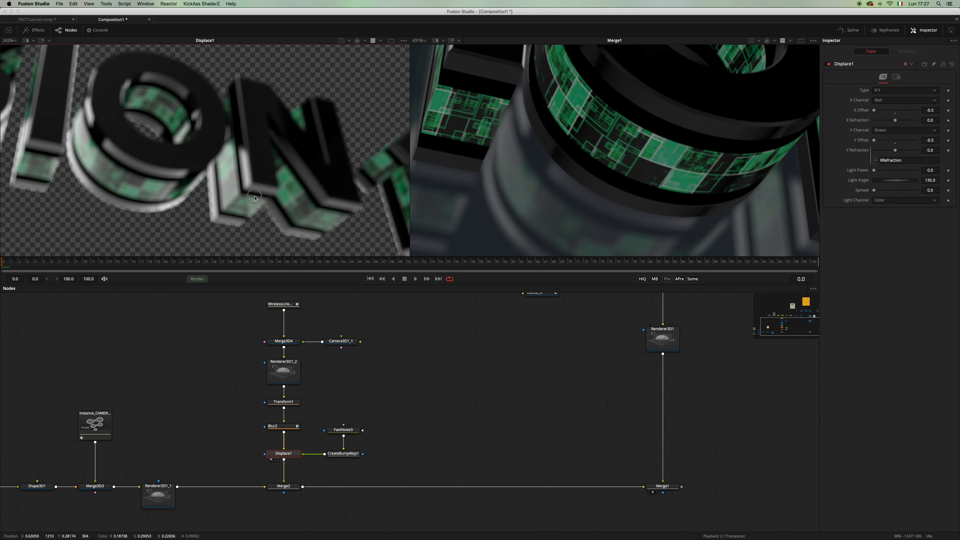
scroll(254, 197, "up", 3)
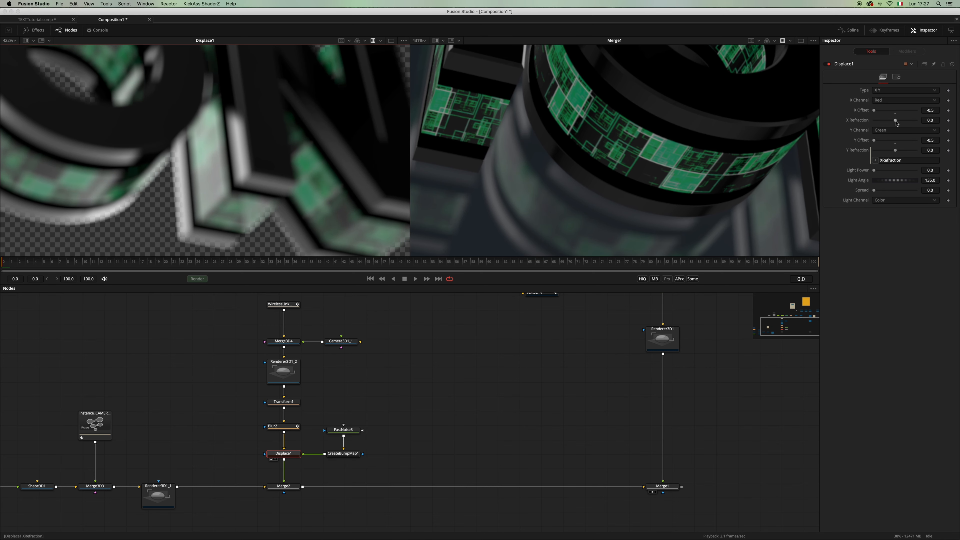
left_click_drag(895, 121, 902, 121)
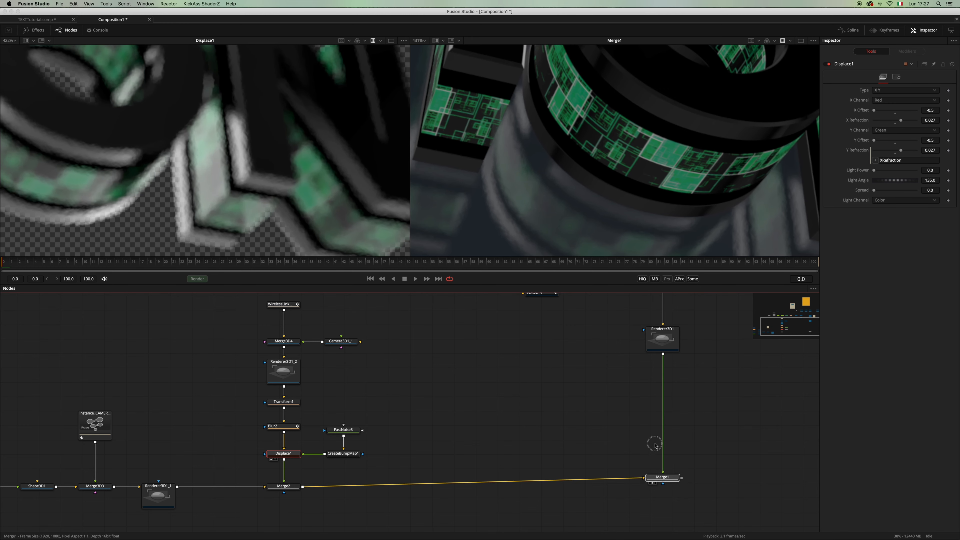
scroll(608, 187, "up", 2)
scroll(608, 186, "up", 2)
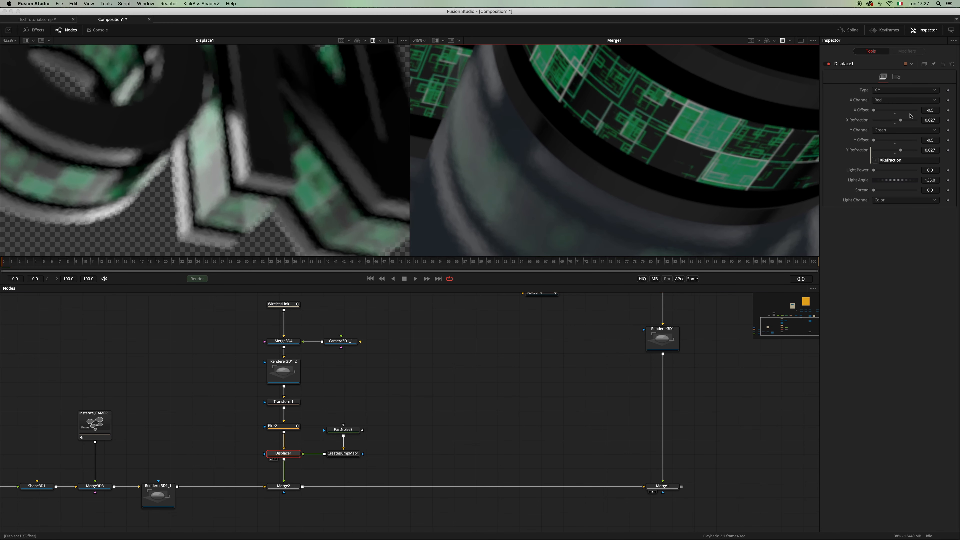
left_click_drag(902, 121, 903, 121)
scroll(604, 169, "down", 2)
scroll(603, 169, "down", 1)
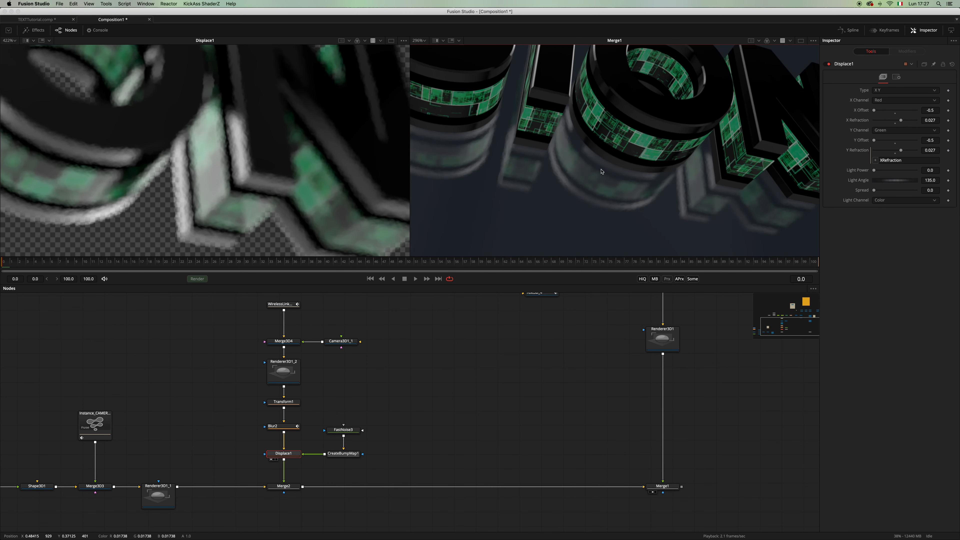
- Move the whole reflection branch, from the wireless link down to Merge2, closer to Renderer3D1_1
key("super+a")
scroll(420, 350, "down", 2)
left_click_drag(335, 344, 335, 348)
left_click_drag(454, 333, 325, 471)
left_click_drag(335, 469, 319, 470)
left_click(458, 419)
scroll(570, 181, "down", 3)
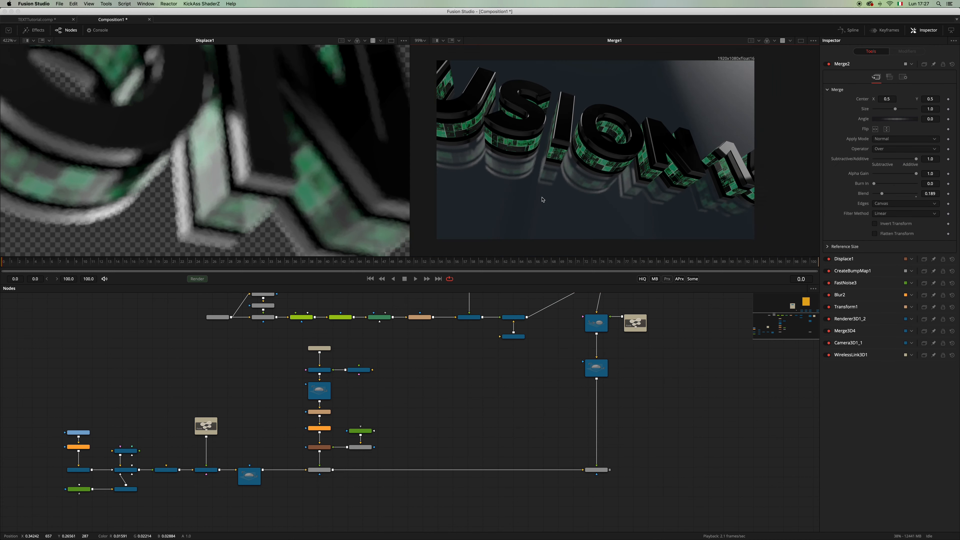
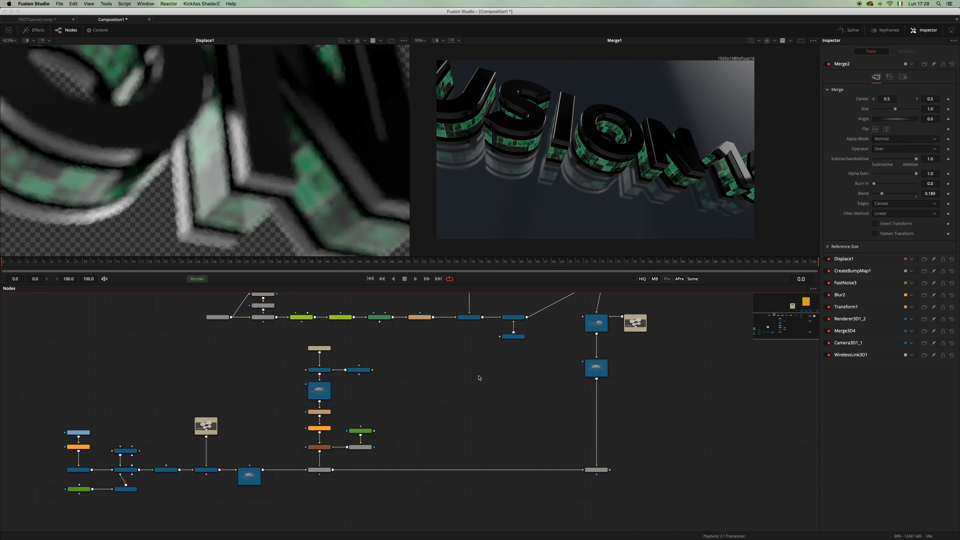
- Merge Renderer3D1's output over Merge2 in a new Merge node and space it out midway before Merge1
left_click(596, 367)
scroll(504, 389, "up", 2)
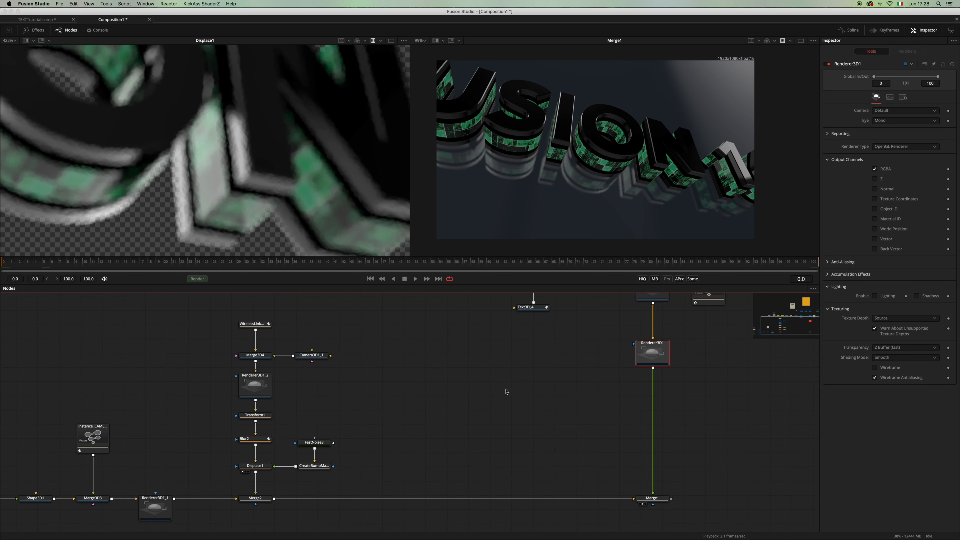
left_click_drag(652, 367, 273, 499)
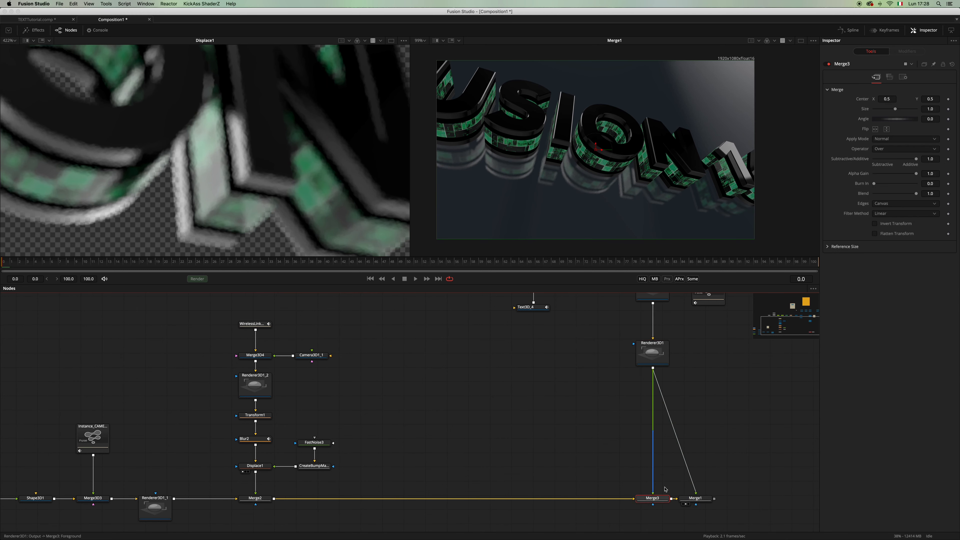
left_click_drag(692, 499, 717, 499)
left_click_drag(649, 499, 403, 500)
left_click_drag(717, 498, 652, 496)
- Add two routers to the Renderer3D1–Merge3 connection and arrange them into a horizontal run above Merge3
left_click(532, 410, "alt")
left_click_drag(532, 410, 478, 418)
left_click(582, 369, "alt")
left_click_drag(581, 369, 614, 398)
left_click_drag(474, 418, 407, 398)
- Preview Merge3 and shift its foreground text down to a Center Y of about 0.405, checking it in Merge1
left_click(416, 498)
key("2")
left_click_drag(596, 146, 595, 159)
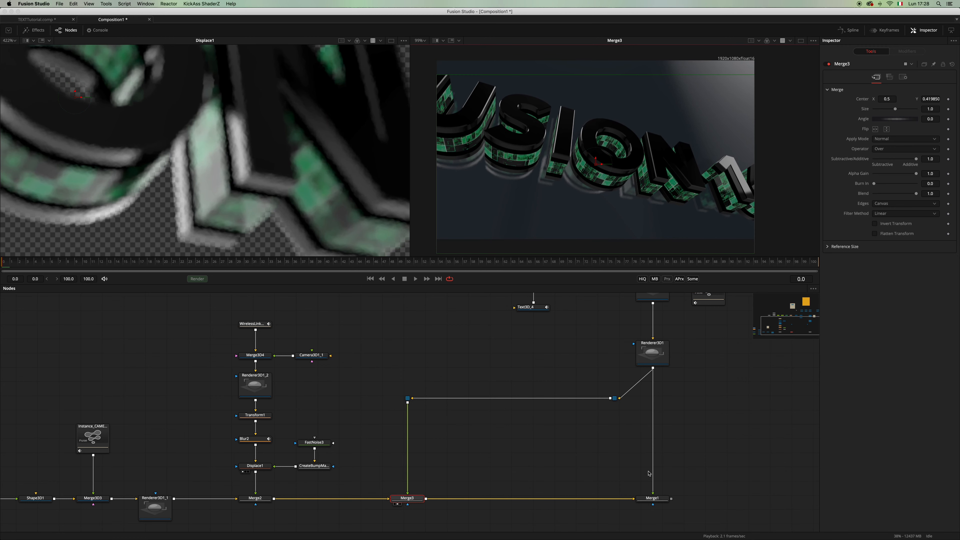
left_click_drag(651, 497, 699, 172)
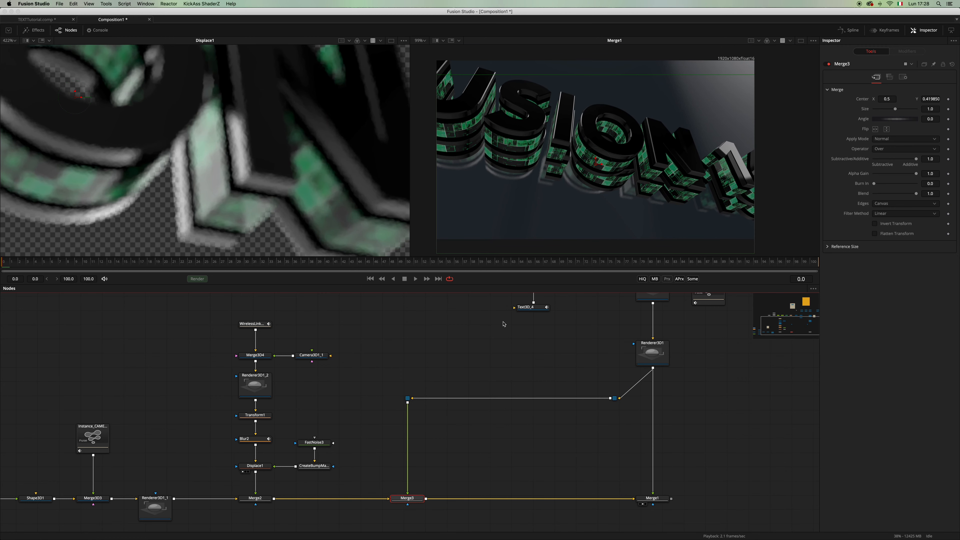
left_click_drag(596, 158, 596, 162)
- Insert a Blur node between the router and Merge3 and increase its blur size
key("shift+space")
type("cr")
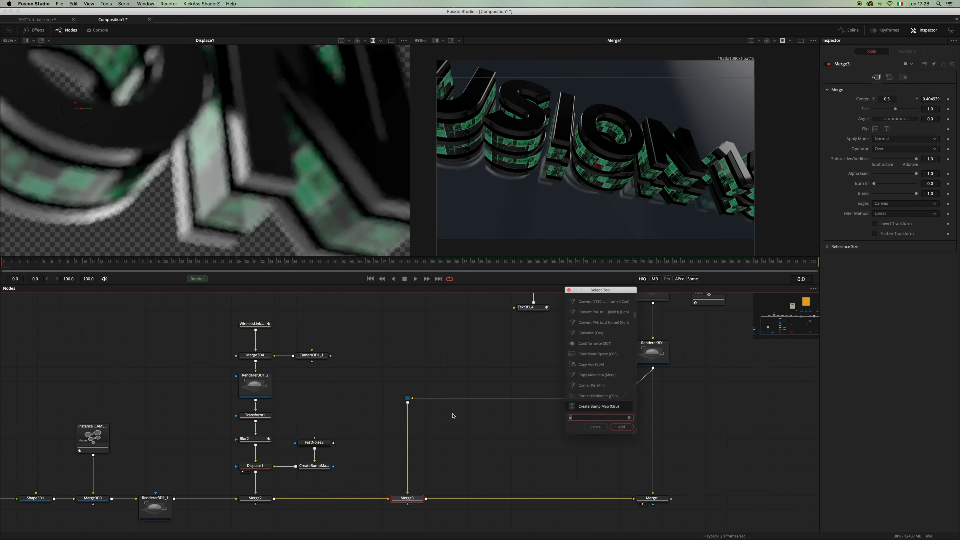
key("BackSpace")
key("BackSpace")
type("blru")
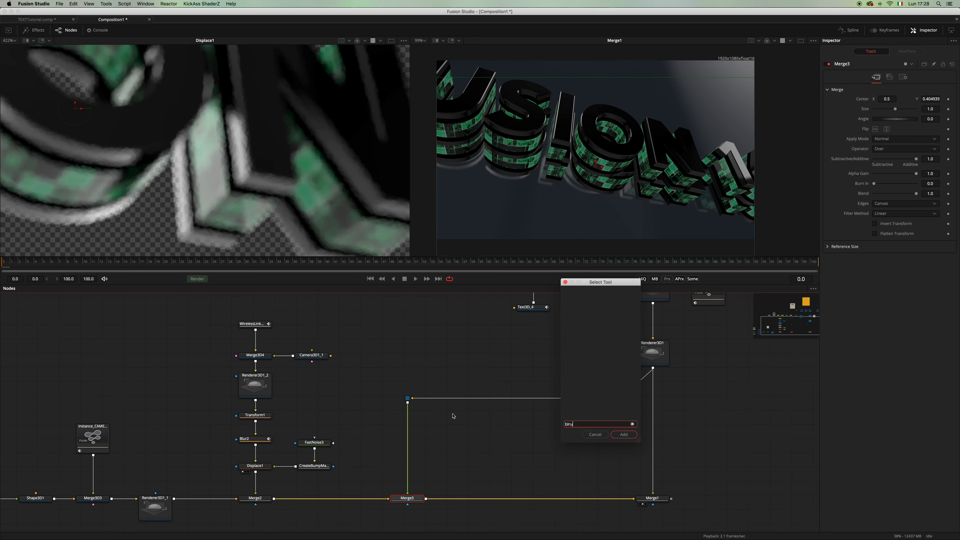
key("BackSpace")
key("BackSpace")
type("ur")
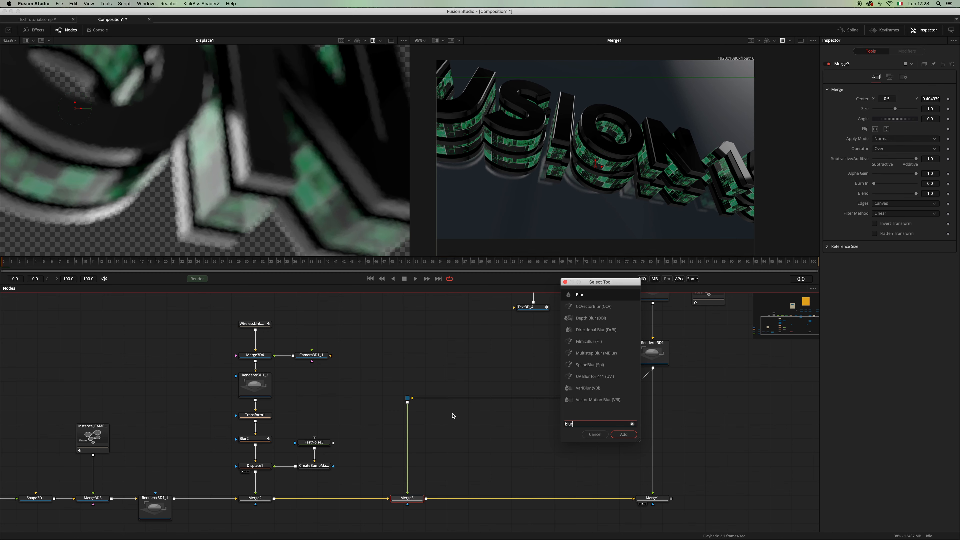
key("Return")
left_click_drag(452, 497, 408, 435)
left_click_drag(879, 119, 905, 121)
- Set Merge3's Center Y to about 0.388, Edges to Mirror and Blend to about 0.583
left_click(406, 498)
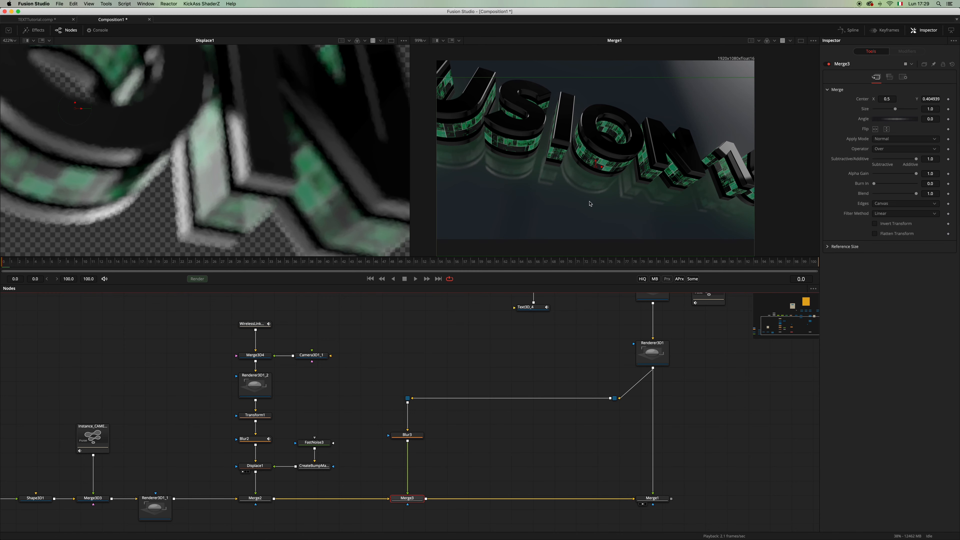
left_click_drag(595, 163, 596, 165)
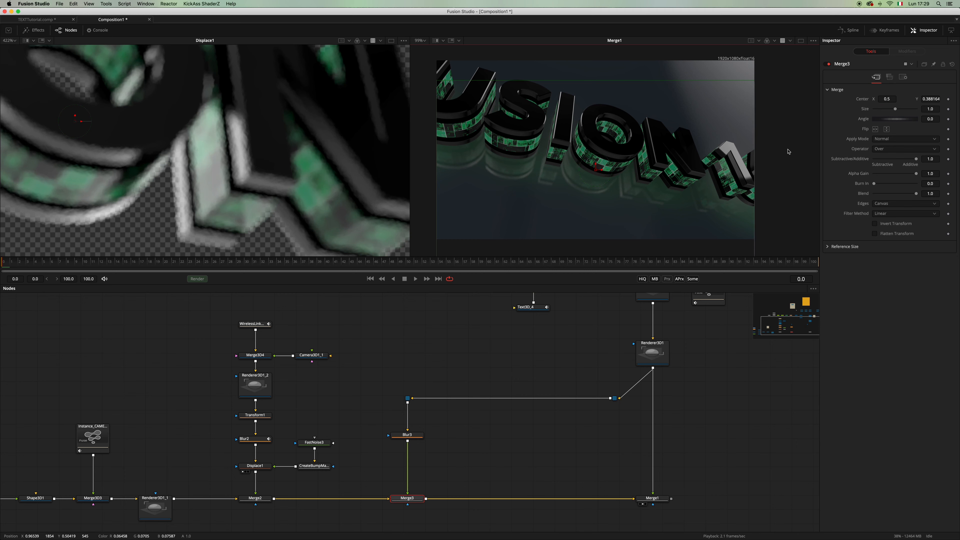
left_click(885, 206)
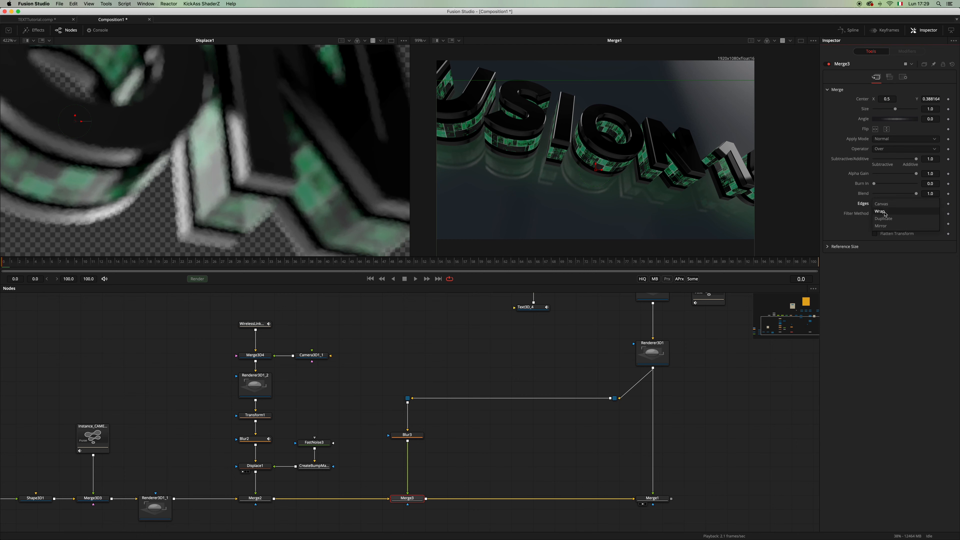
left_click(881, 227)
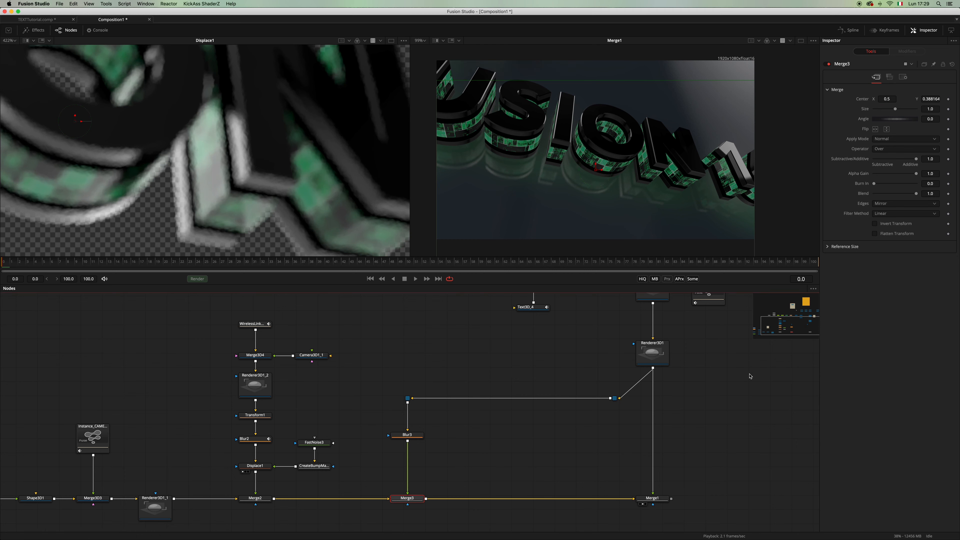
left_click_drag(917, 195, 898, 195)
left_click(678, 378)
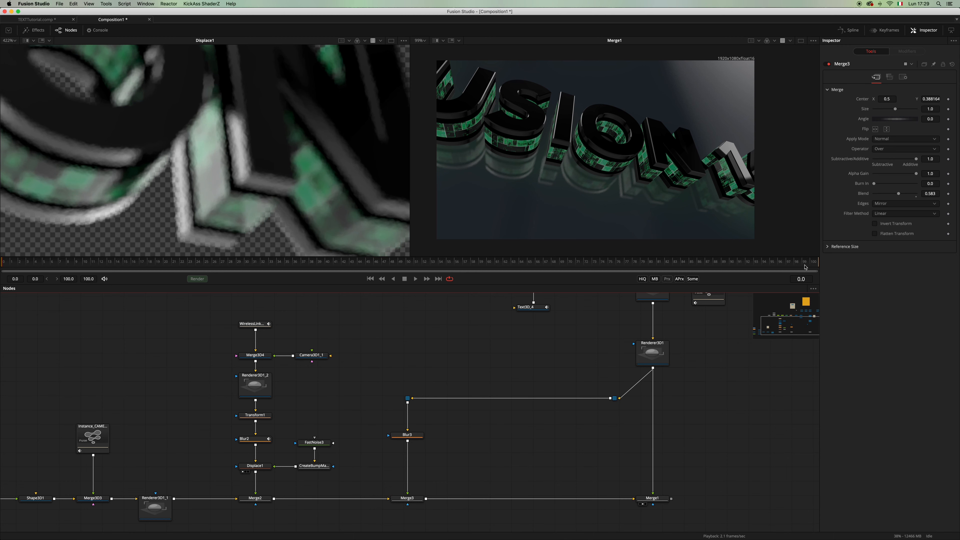
- Keyframe Merge3's Blend at frame 0 and lower it to about 0.268 at frame 100
left_click_drag(804, 267, 830, 261)
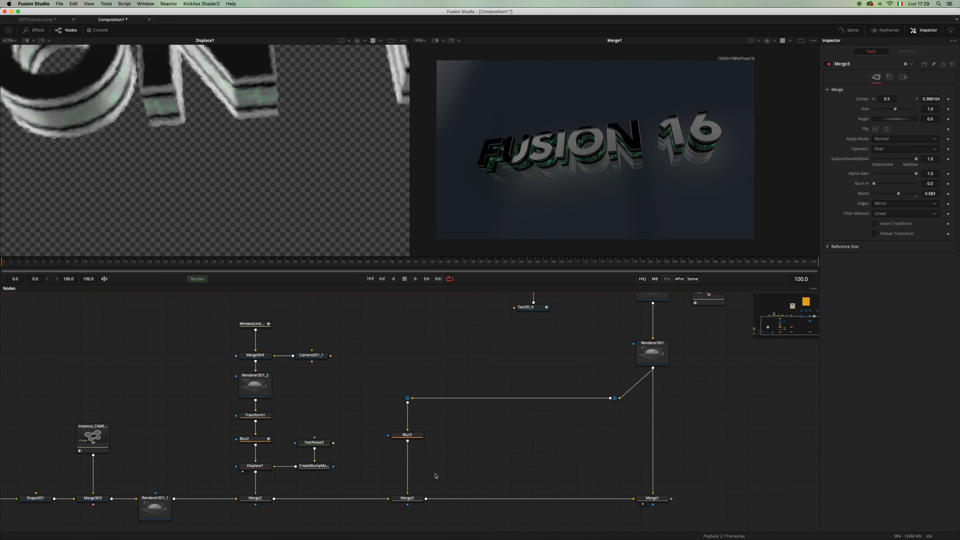
left_click(3, 262)
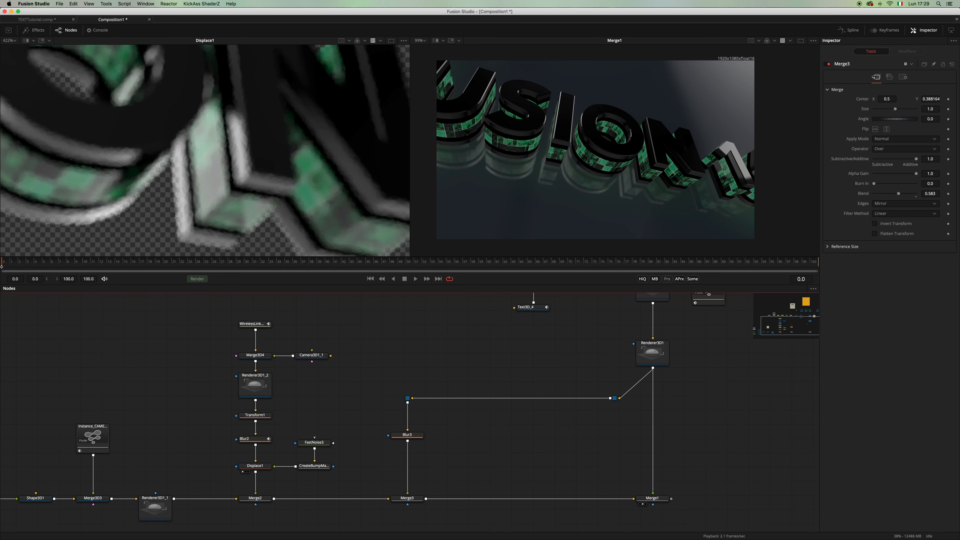
left_click(407, 499)
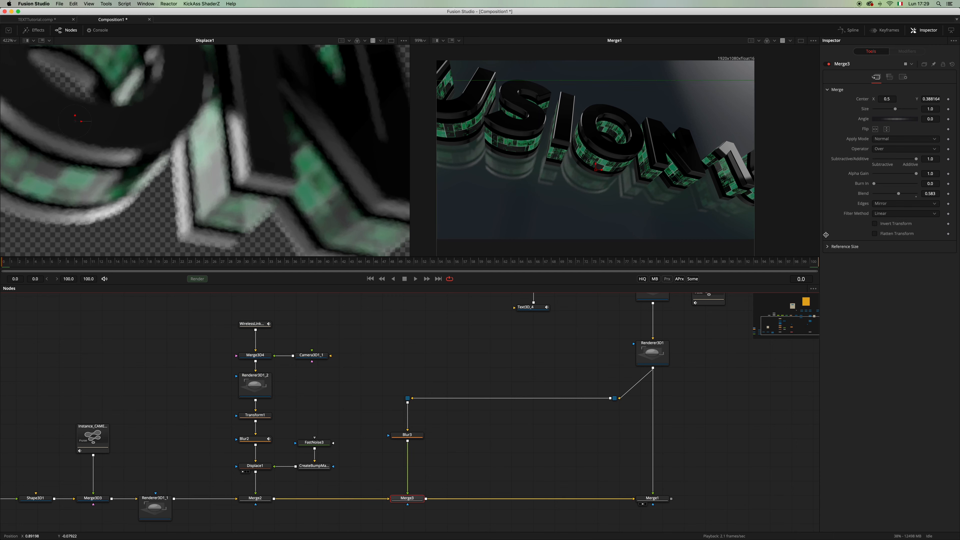
left_click(947, 193)
left_click(661, 498)
left_click_drag(820, 256, 820, 257)
left_click(819, 261)
left_click_drag(916, 193, 950, 187)
left_click(401, 498)
left_click_drag(900, 194, 887, 194)
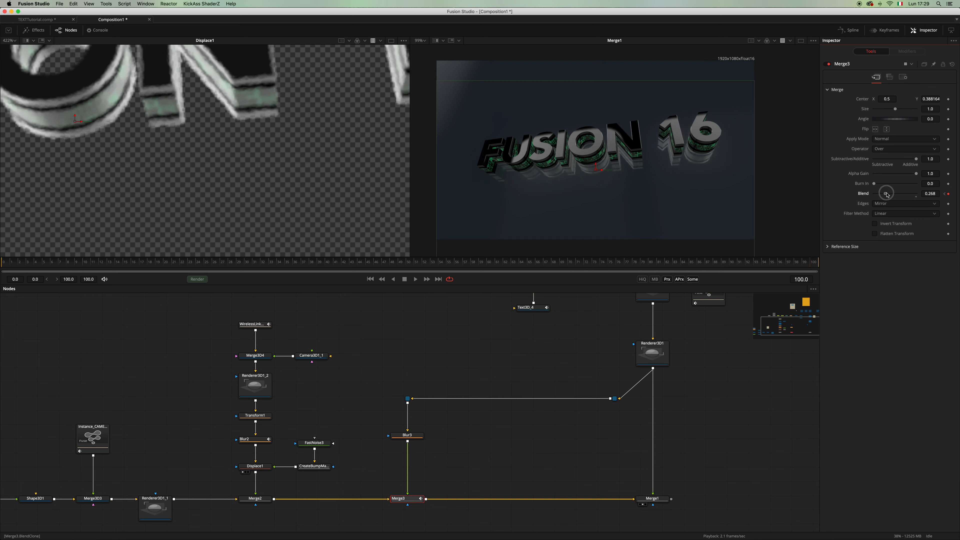
- Insert a Brightness/Contrast node between Blur3 and Merge3
left_click_drag(402, 434, 402, 430)
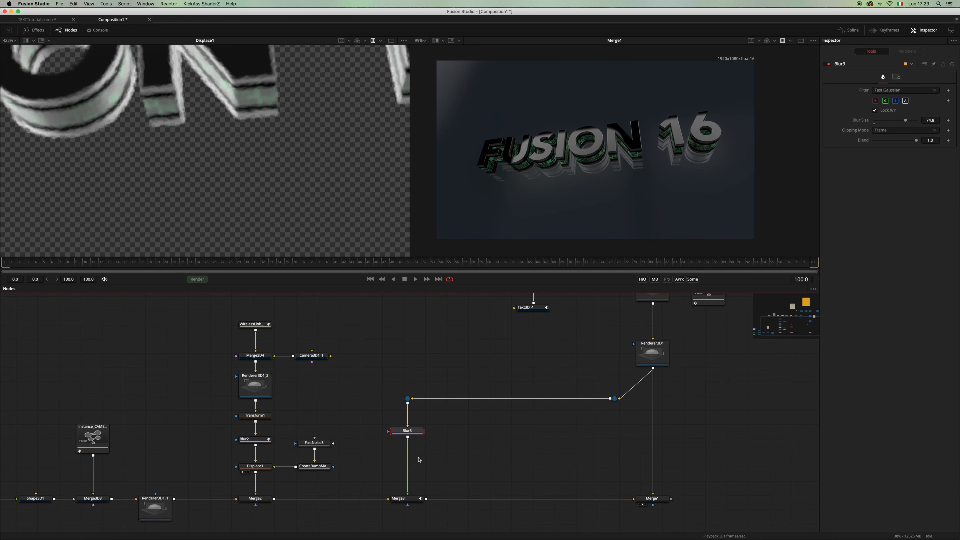
key("shift+space")
type("blur")
key("BackSpace")
key("BackSpace")
key("BackSpace")
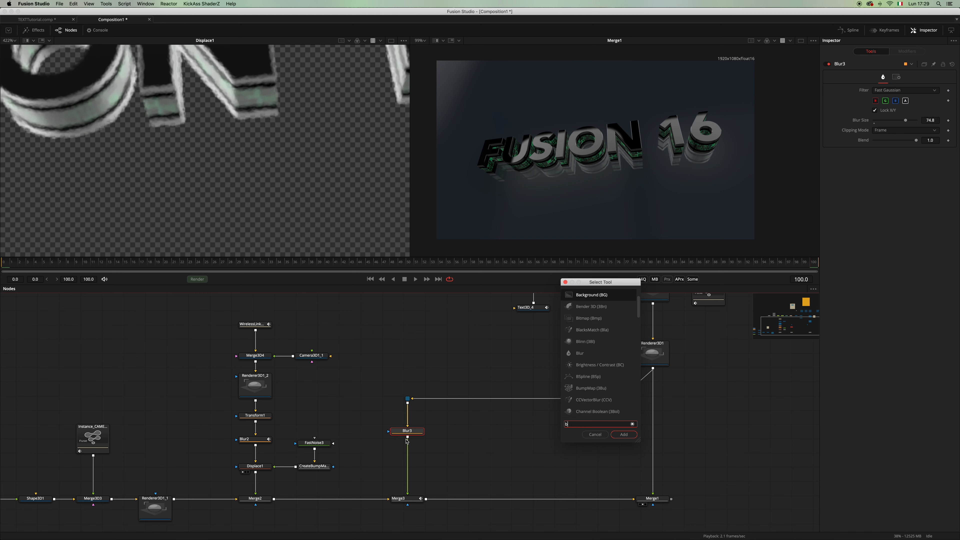
type("r")
key("Return")
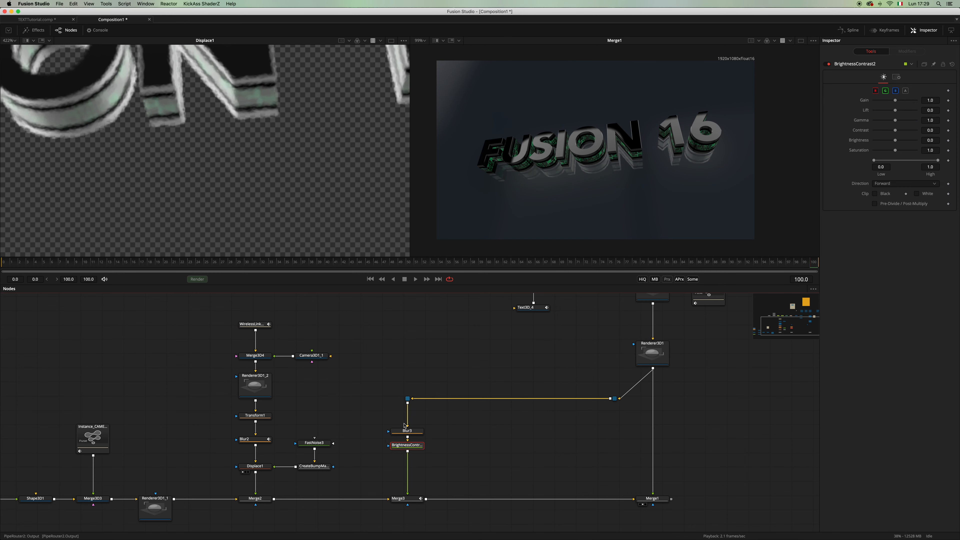
- Keyframe the new Brightness/Contrast node's Saturation at 1.0 on frame 0 and 7.0 on frame 100
left_click(3, 262)
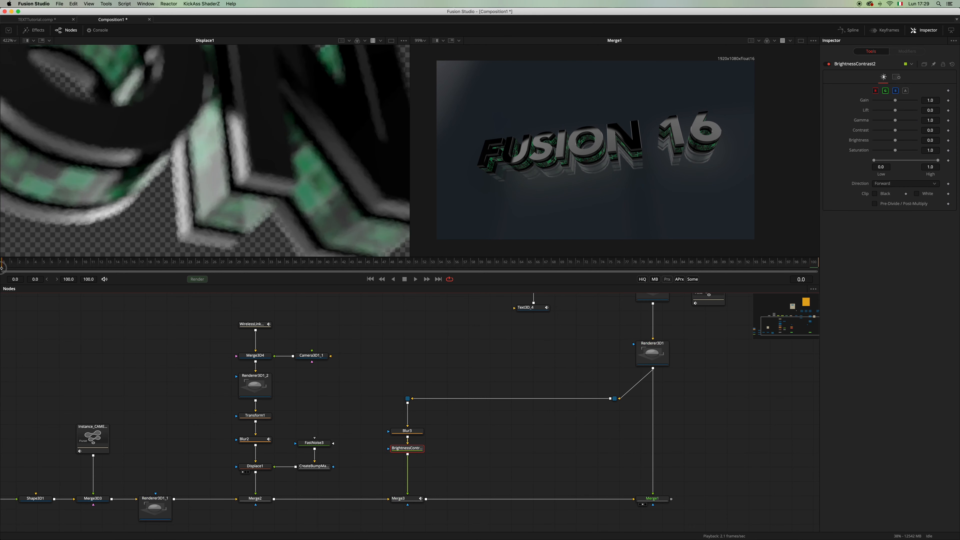
left_click_drag(405, 448, 405, 451)
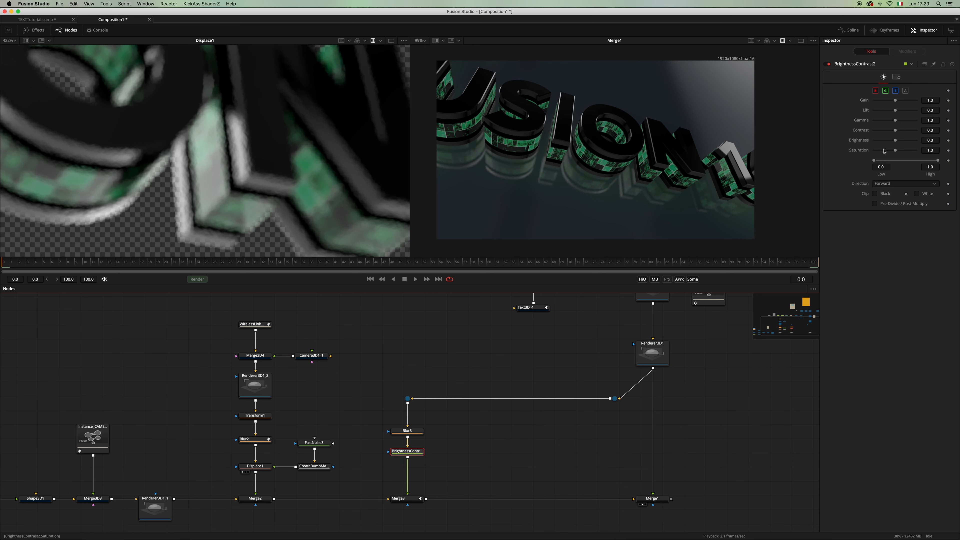
left_click(948, 152)
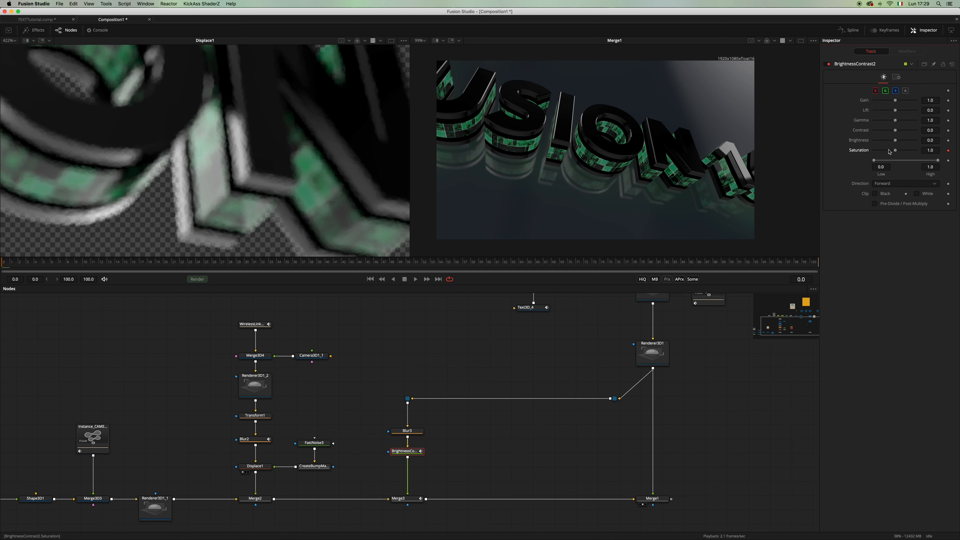
left_click(804, 266)
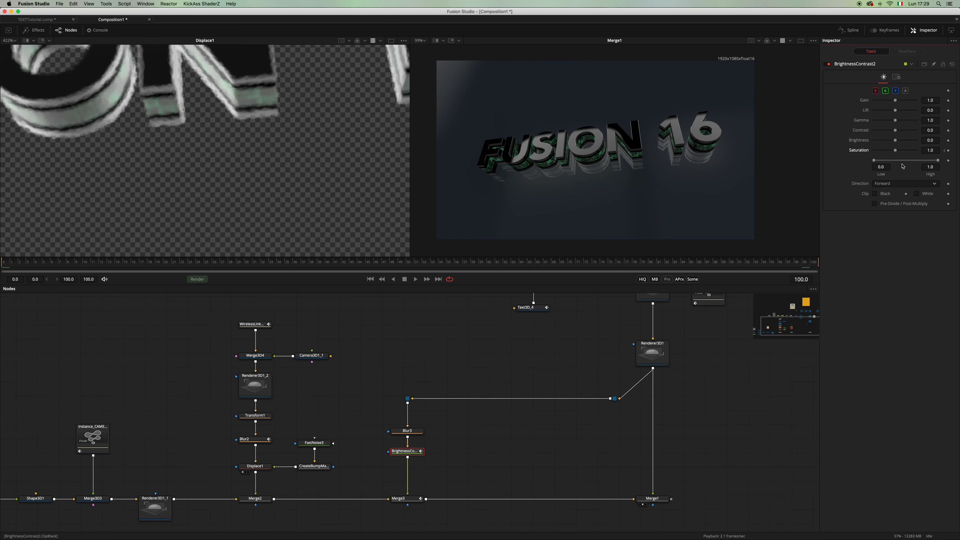
left_click_drag(896, 151, 937, 151)
type("7")
key("Tab")
left_click_drag(27, 265, 2, 274)
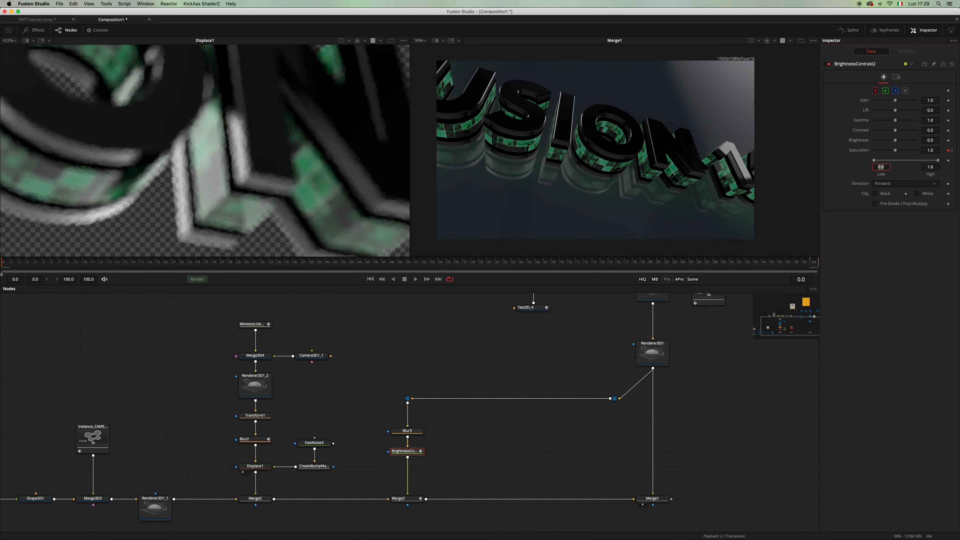
left_click(788, 265)
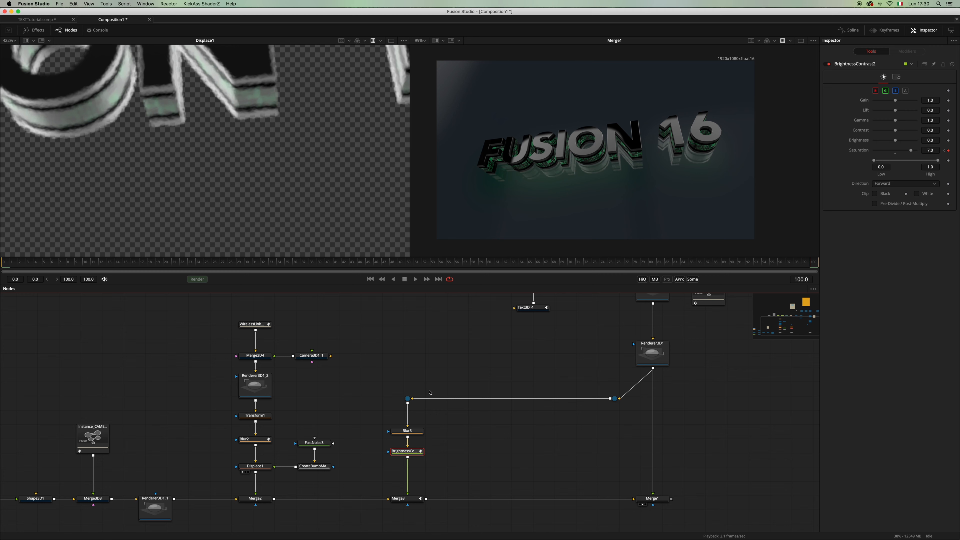
- Tidy the node graph by raising Renderer3D1 and the two routers and spacing out Blur3 and BrightnessContrast2
left_click_drag(394, 372, 392, 329)
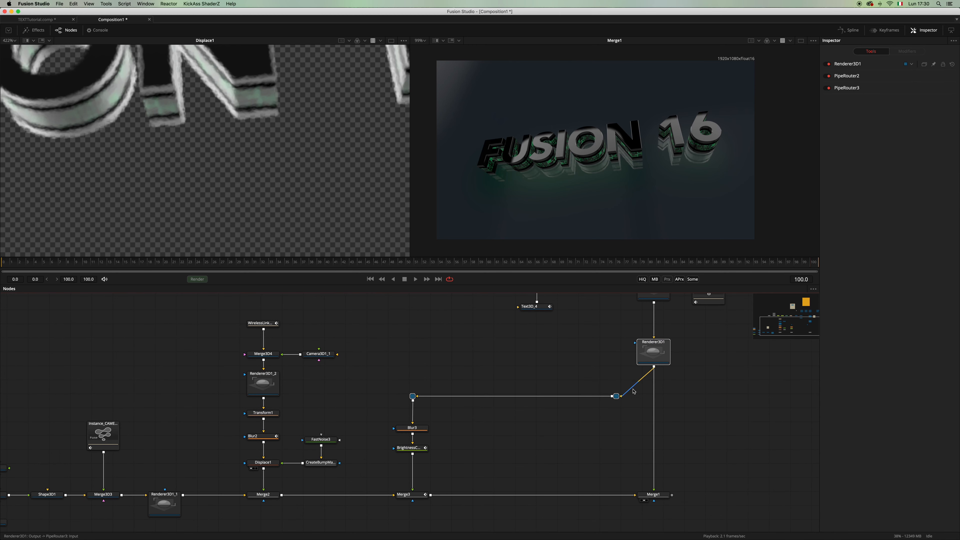
left_click_drag(660, 356, 660, 327)
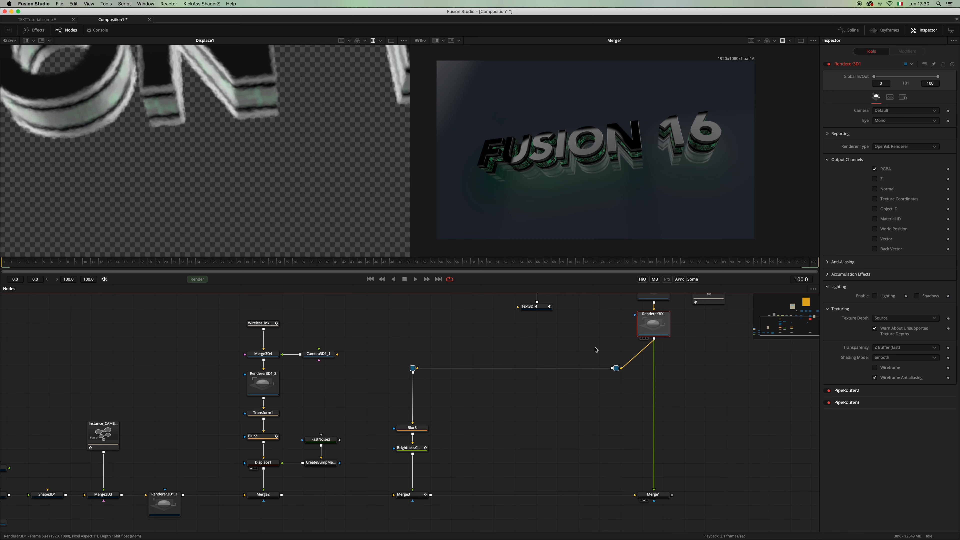
left_click(414, 427)
left_click_drag(404, 343, 614, 394)
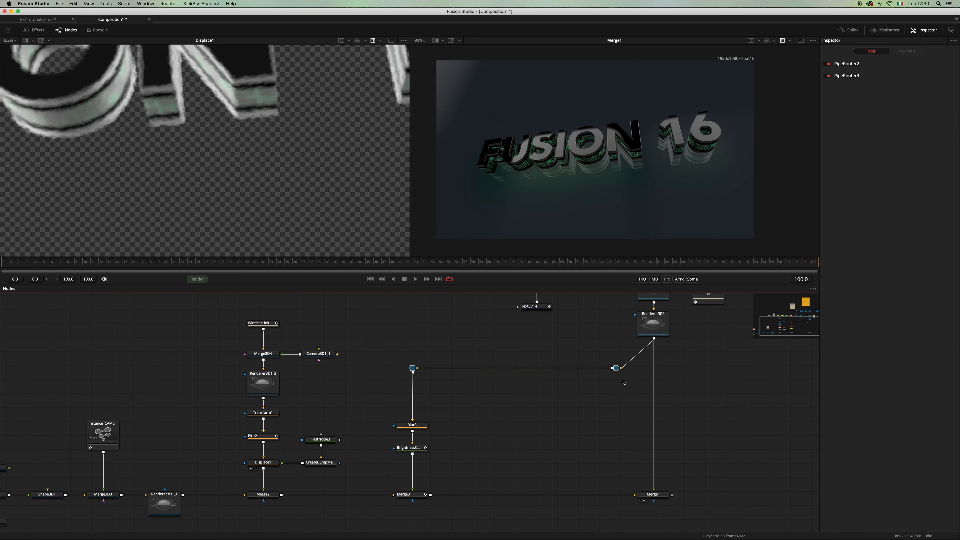
left_click_drag(413, 368, 412, 356)
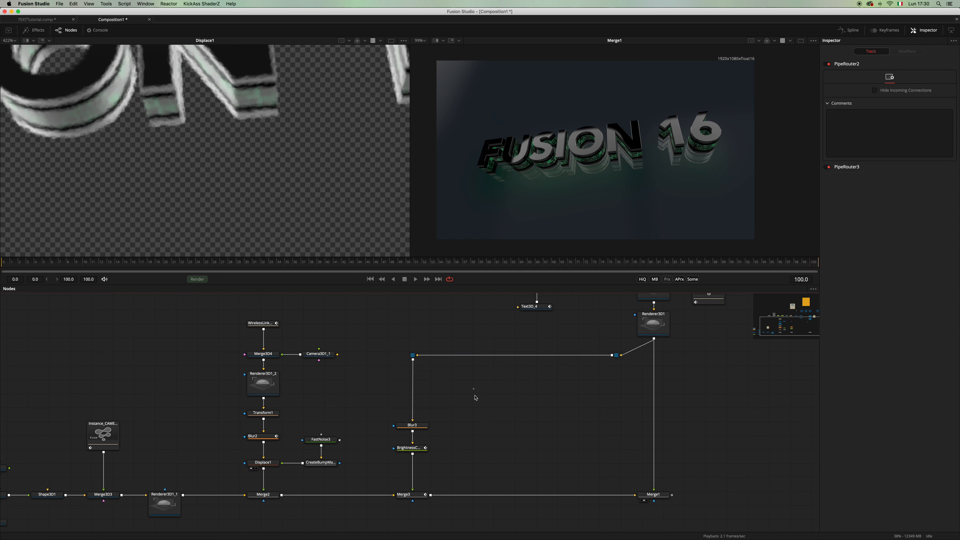
left_click_drag(411, 447, 411, 451)
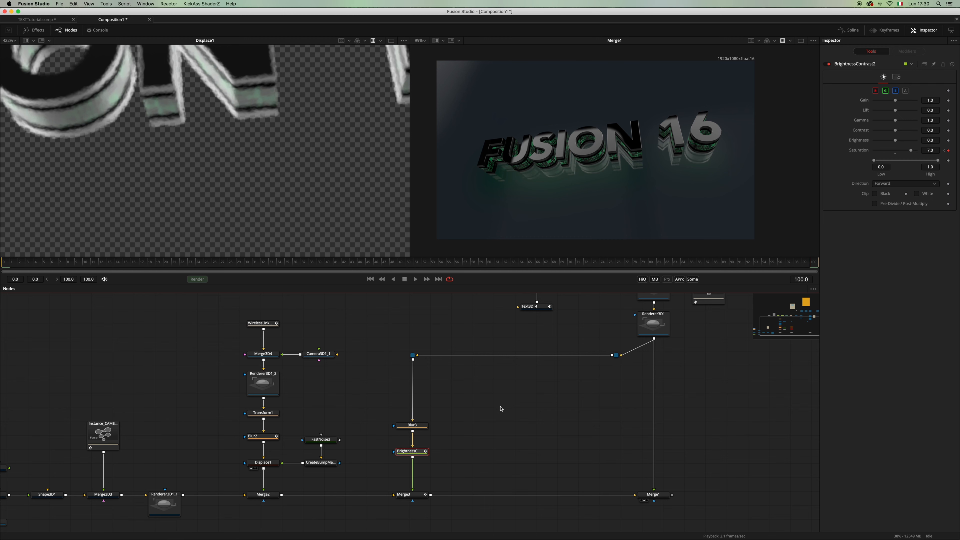
- Duplicate the Shape3D1 plane and place the copy in the free area between Merge3 and Merge1
left_click(500, 380)
left_click_drag(236, 423, 493, 400)
left_click_drag(297, 440, 312, 491)
scroll(552, 458, "right", 10)
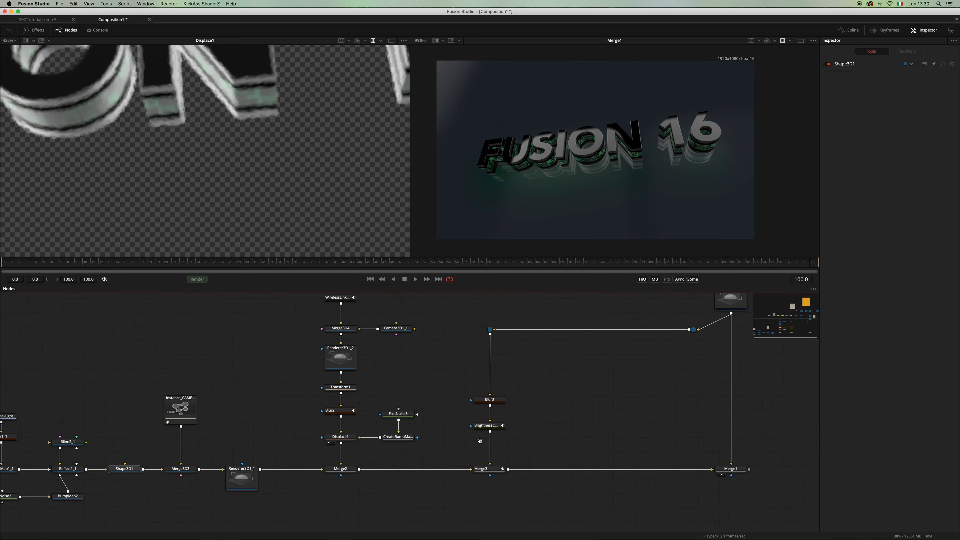
key("ctrl+v")
left_click_drag(496, 386, 510, 376)
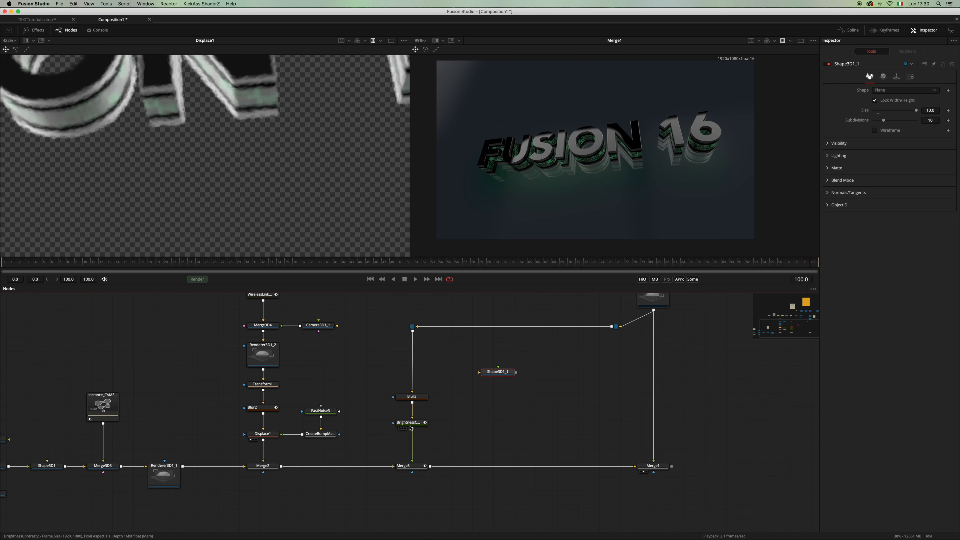
- Paste an instance of the CAMERA node beside Shape3D1_1
left_click_drag(213, 321, 306, 423)
left_click_drag(329, 302, 281, 397)
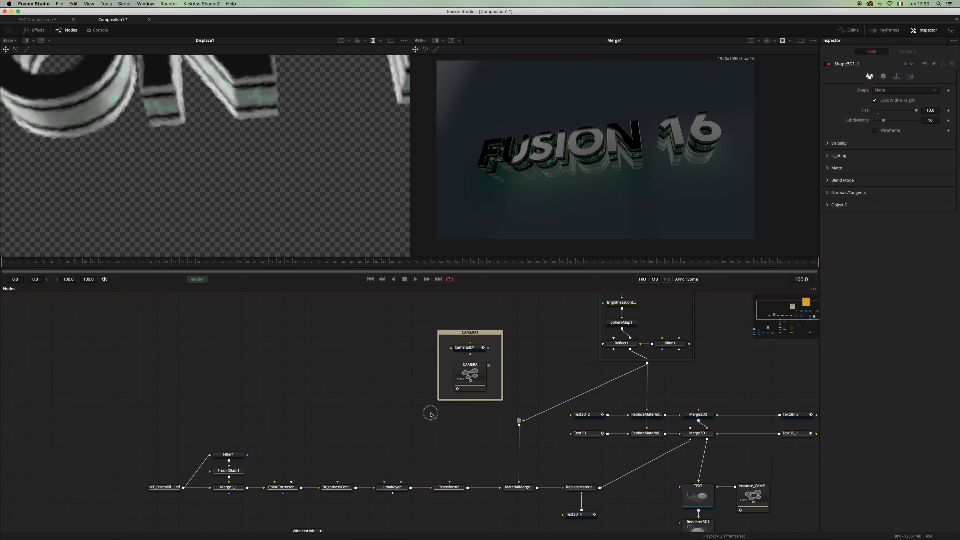
left_click(472, 376)
left_click_drag(525, 513, 380, 331)
left_click_drag(455, 429, 442, 397)
left_click(457, 426)
key("super+shift+v")
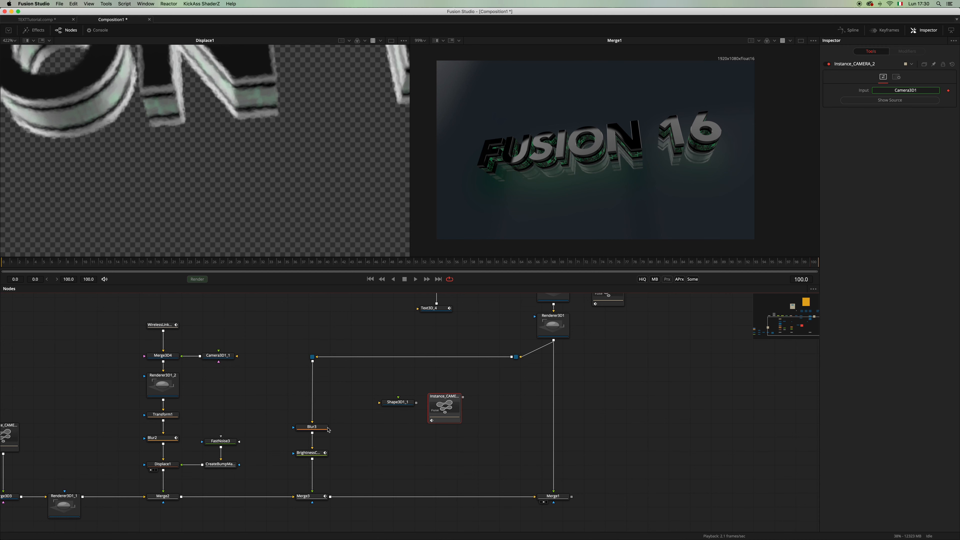
- Paste a copy of Renderer3D1_1 below the duplicated plane
left_click_drag(56, 468, 265, 442)
left_click(286, 488)
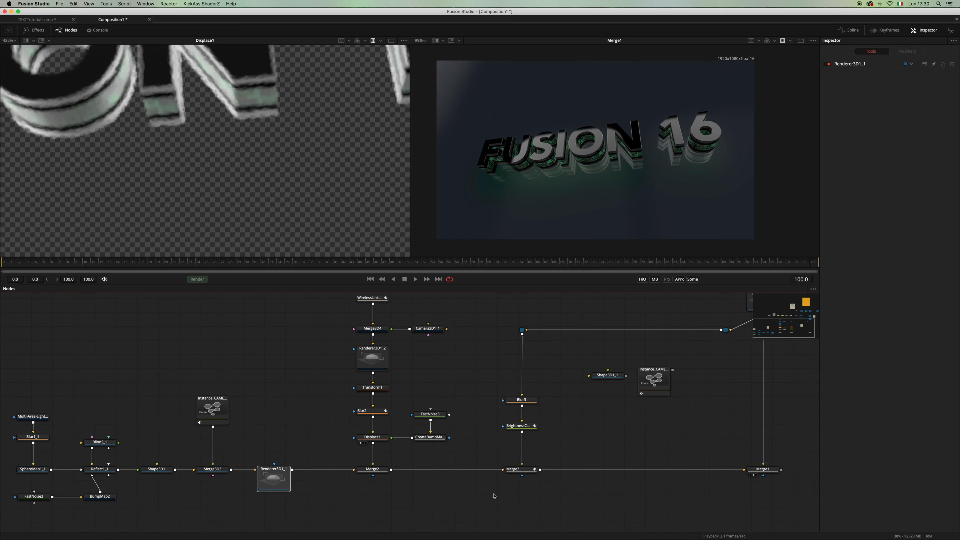
key("super+v")
- Combine Shape3D1_1 and the camera instance in a Merge3D, feed it into Renderer3D1_3, and preview the aligned branch
left_click_drag(606, 375, 612, 361)
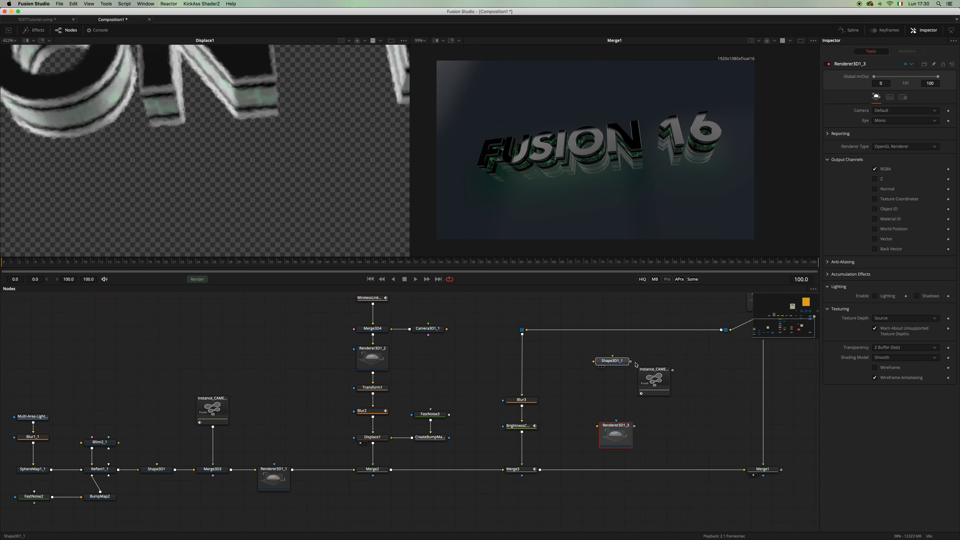
left_click_drag(672, 371, 669, 403)
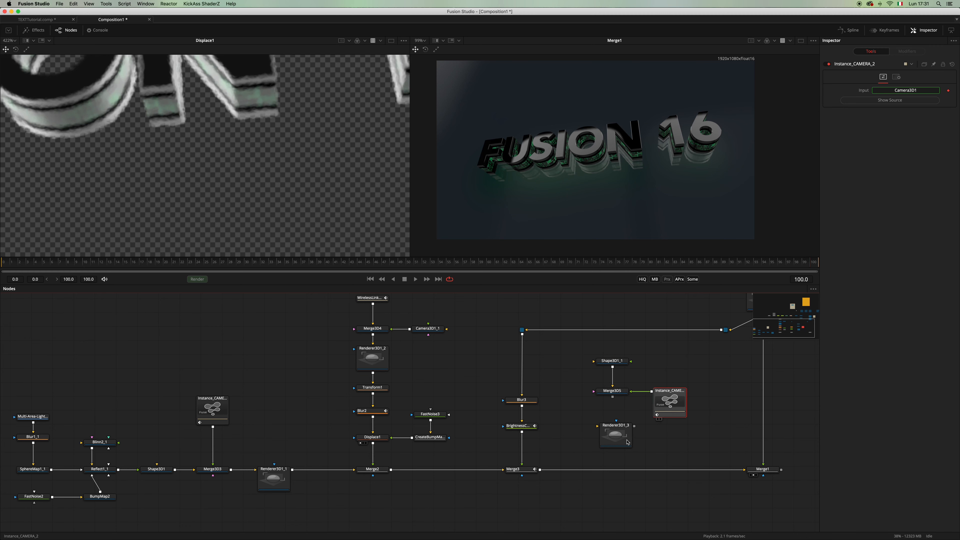
left_click_drag(618, 433, 612, 432)
left_click_drag(612, 397, 613, 437)
key("2")
left_click_drag(614, 361, 614, 373)
left_click_drag(613, 435, 615, 425)
left_click_drag(595, 353, 670, 445)
left_click_drag(619, 377, 620, 388)
- Add a 2D text node (Text1) and place it above Shape3D1_1
key("shift+space")
type("text")
key("Down")
key("Return")
left_click_drag(635, 364, 617, 361)
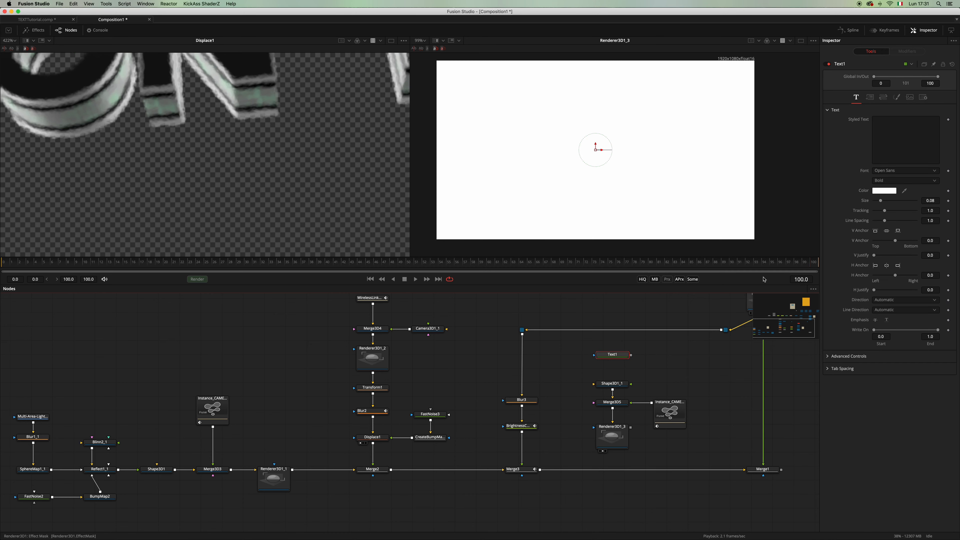
- Link Text1's Styled Text to the expression Text3D.StyledText used by Text3D_2
scroll(604, 362, "up", 5)
scroll(605, 363, "right", 5)
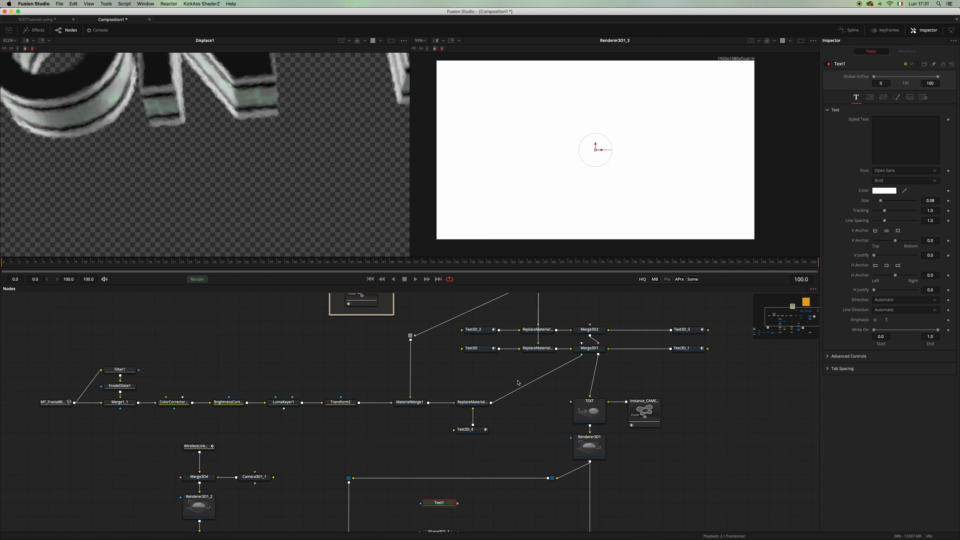
left_click(485, 348)
left_click(477, 329)
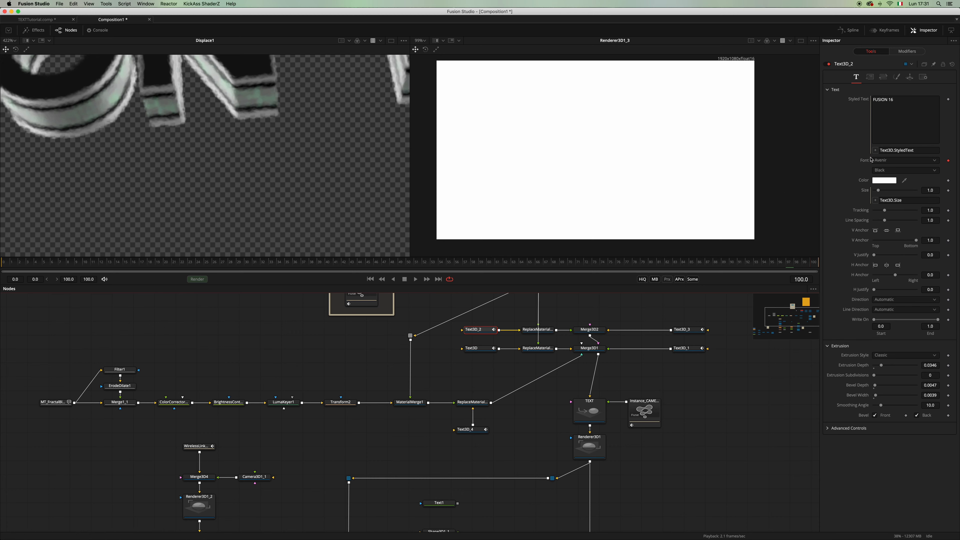
left_click(438, 502)
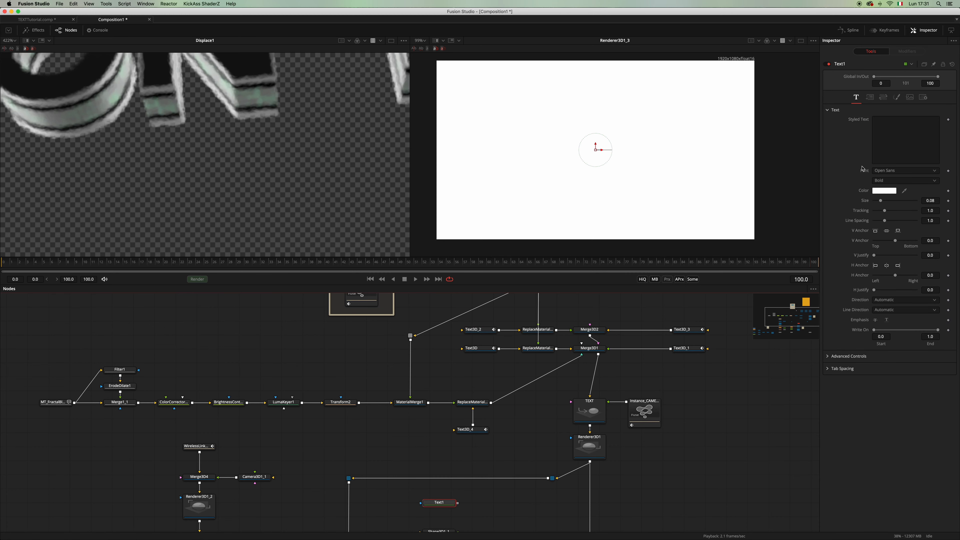
triple_click(905, 171)
type("Text3D.StyledText")
- Copy the Text3D.Size expression from Text3D_2 and apply it to Text1's Size
left_click(477, 329)
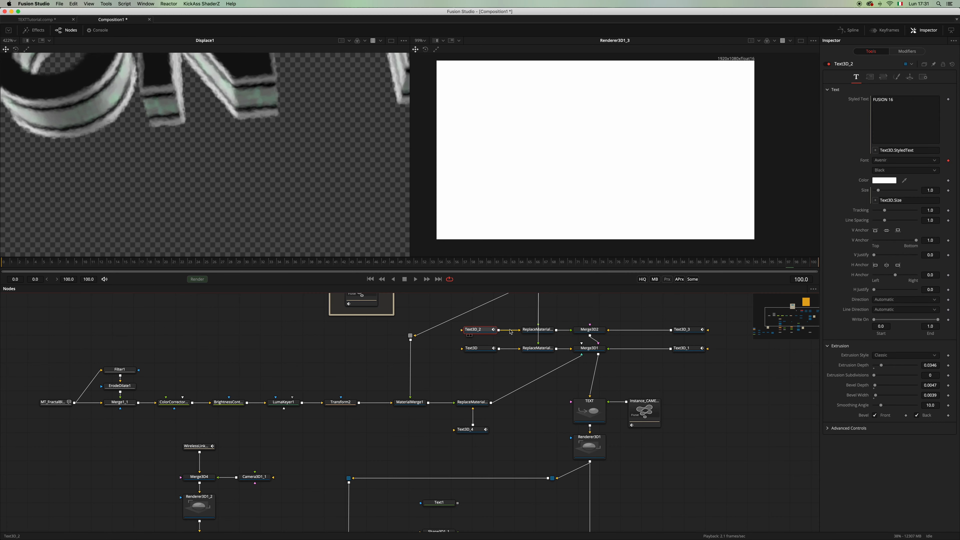
triple_click(882, 201)
key("super+c")
left_click(439, 502)
right_click(865, 211)
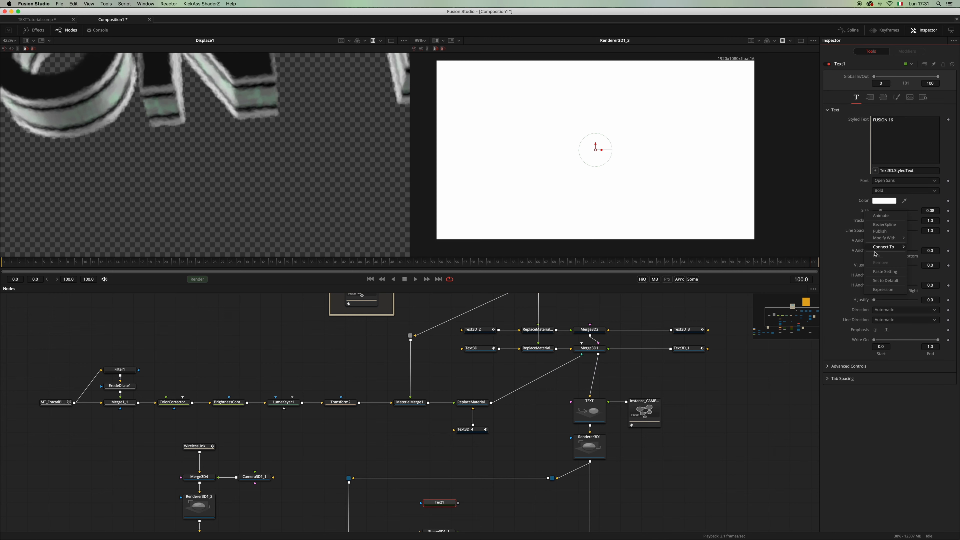
left_click(883, 289)
key("super+v")
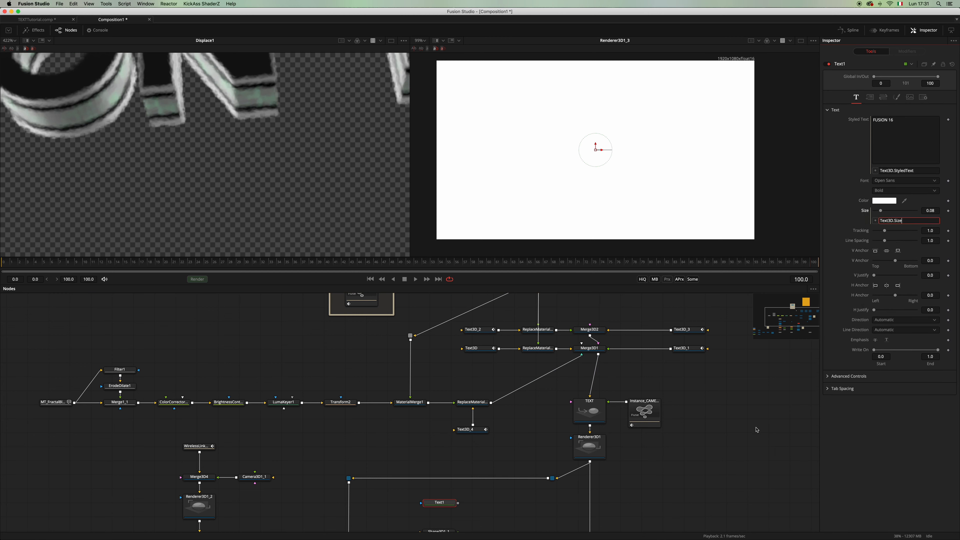
- Connect Text1's font and font style to the matching Text3D font settings
right_click(896, 182)
mouse_move(939, 269)
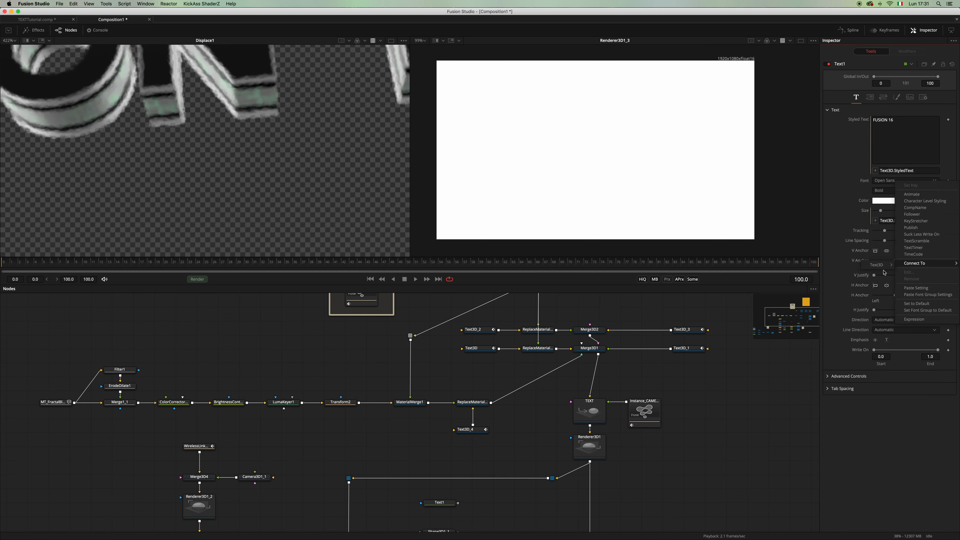
left_click(905, 265)
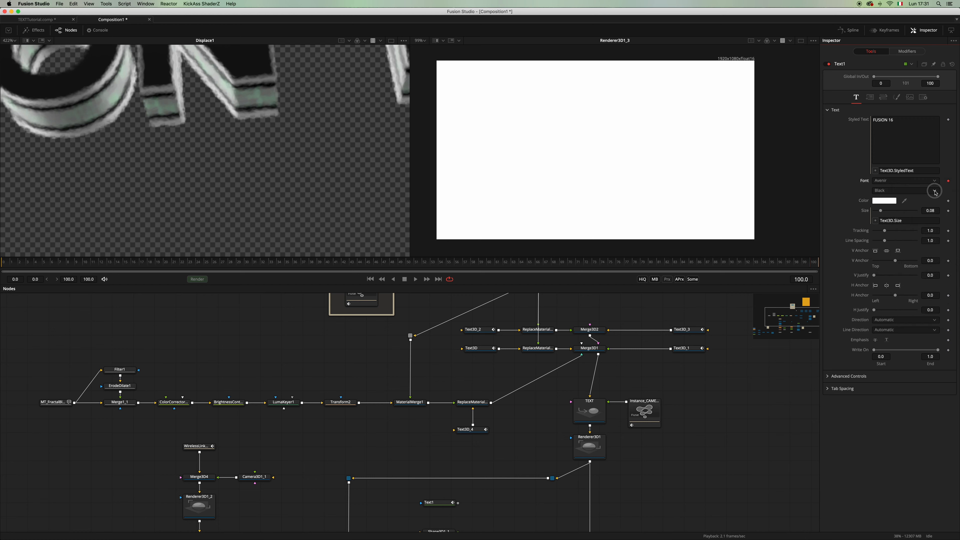
right_click(934, 193)
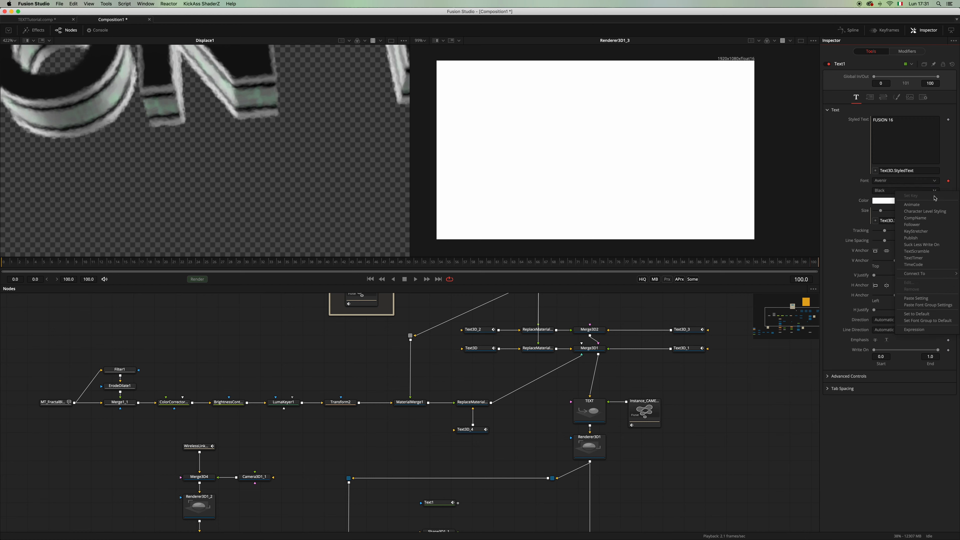
mouse_move(915, 274)
left_click(907, 283)
- Feed Text1 into Shape3D1_1 as its material and preview the text on the 3D plane
scroll(599, 415, "down", 2)
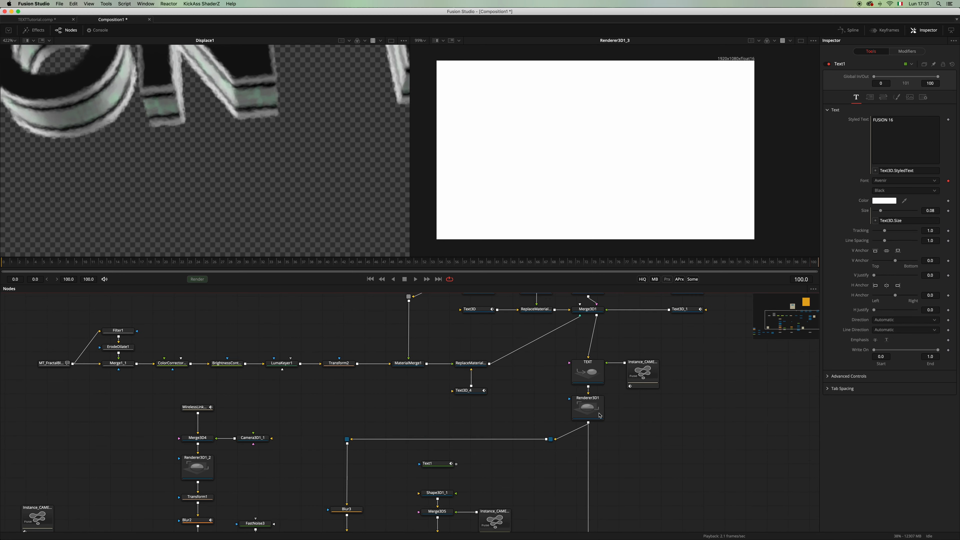
left_click_drag(449, 467, 637, 169)
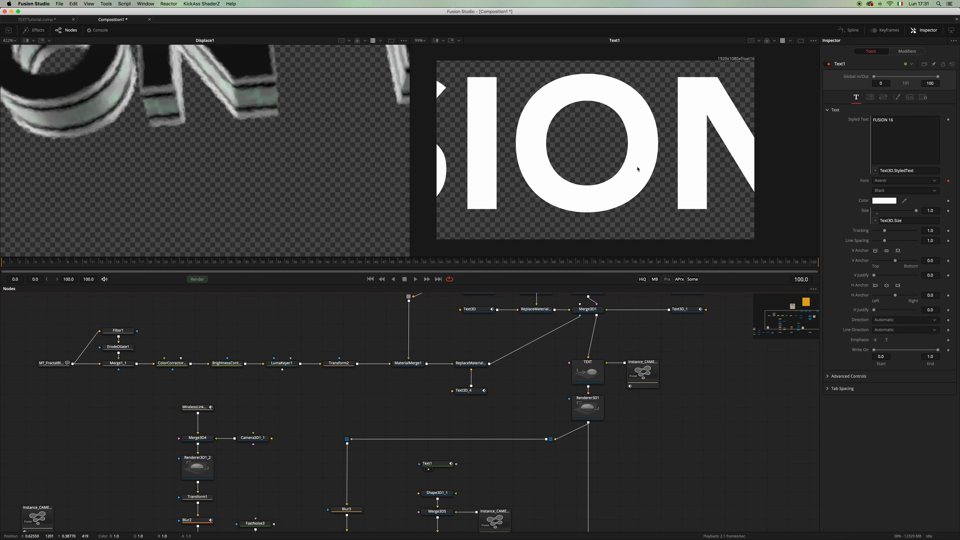
scroll(447, 470, "down", 1)
left_click(446, 470)
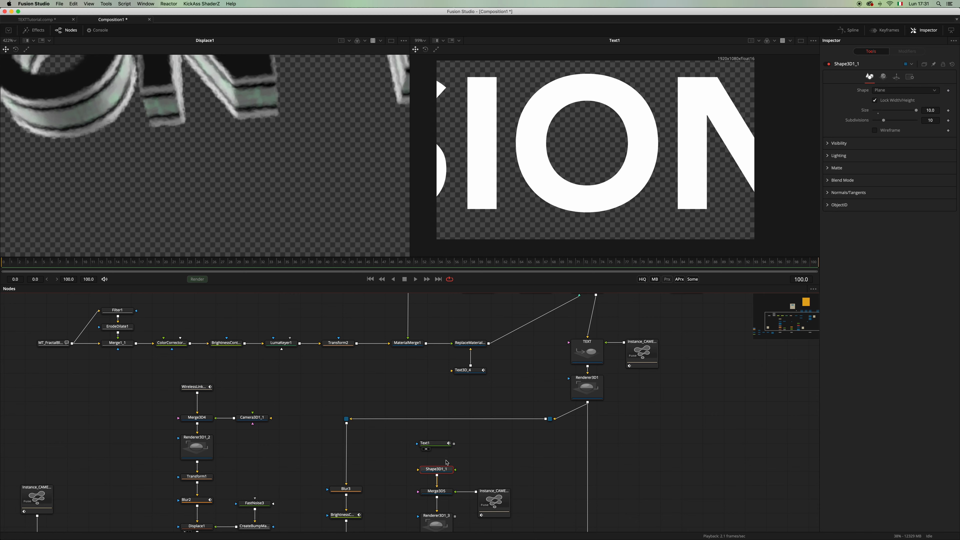
left_click_drag(456, 446, 445, 470)
left_click(460, 476)
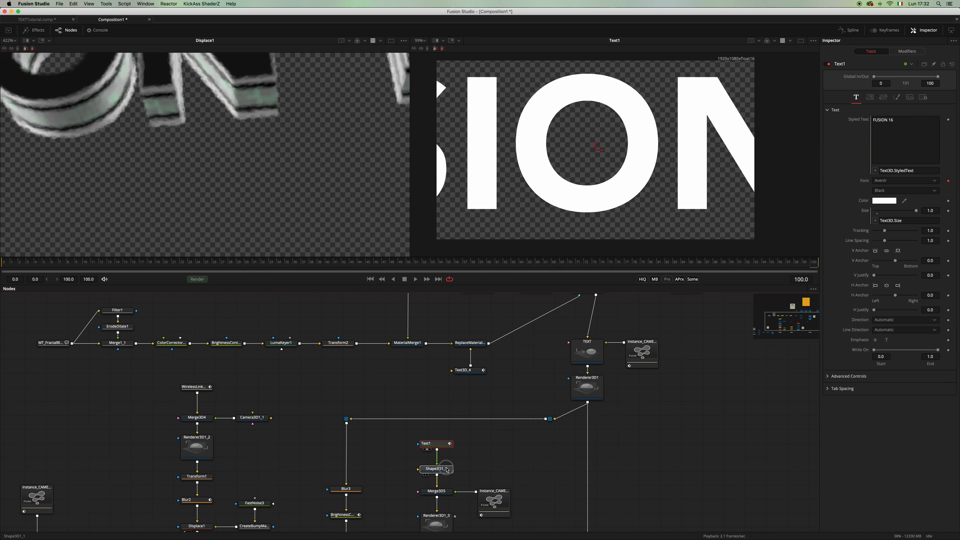
left_click(446, 447)
left_click(428, 473)
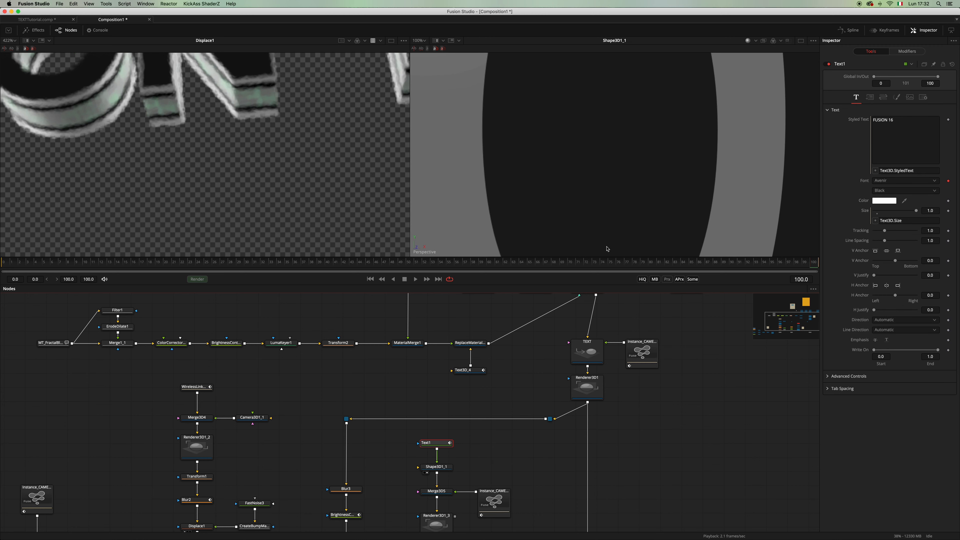
scroll(589, 197, "down", 3)
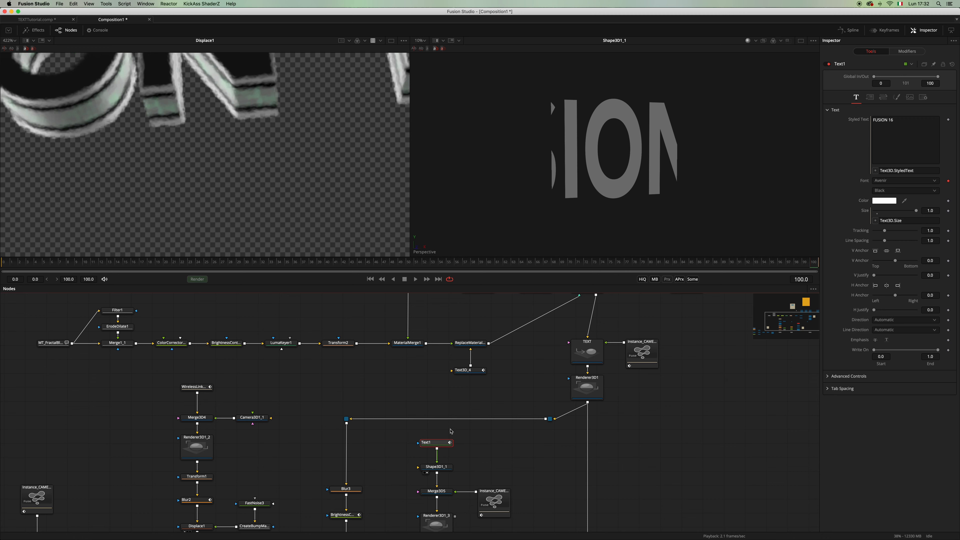
- Remove the expression from Text1's Size and set the size to 0.1
right_click(864, 216)
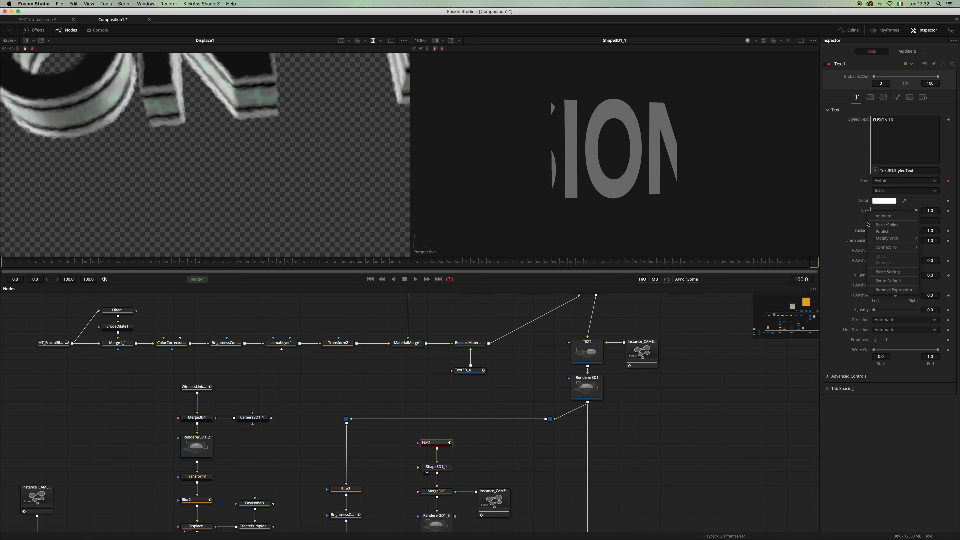
left_click(881, 290)
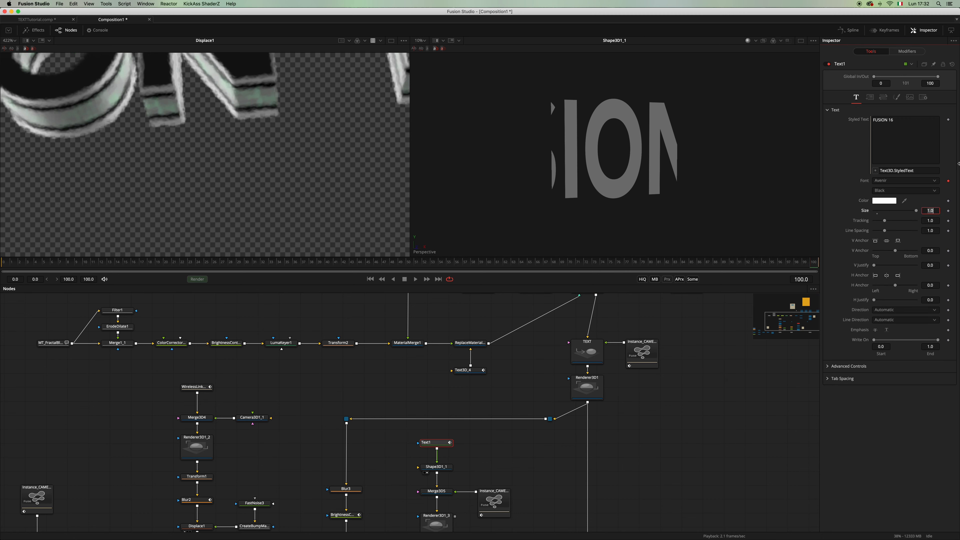
key("Return")
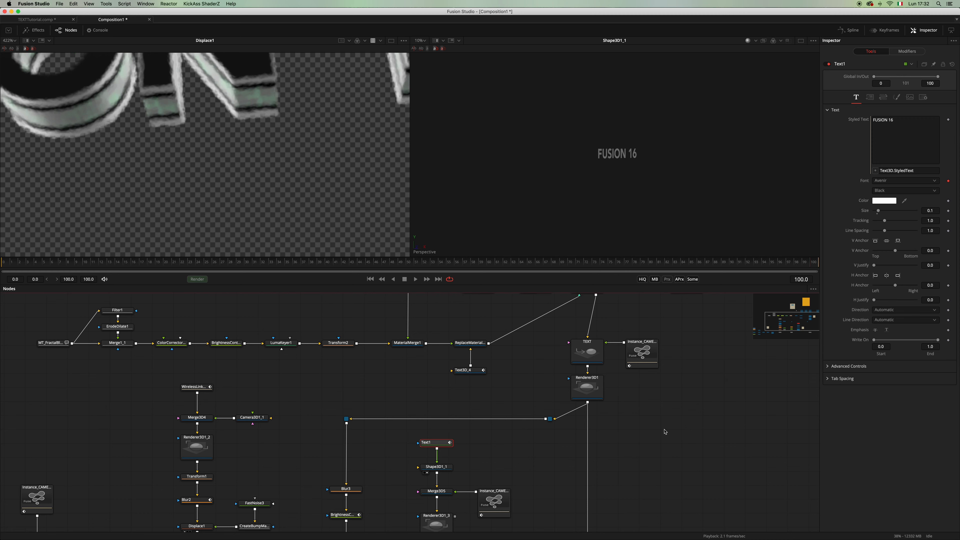
- Set Text1's image height to 1920 and preview the result in Renderer3D1_3
left_click(909, 98)
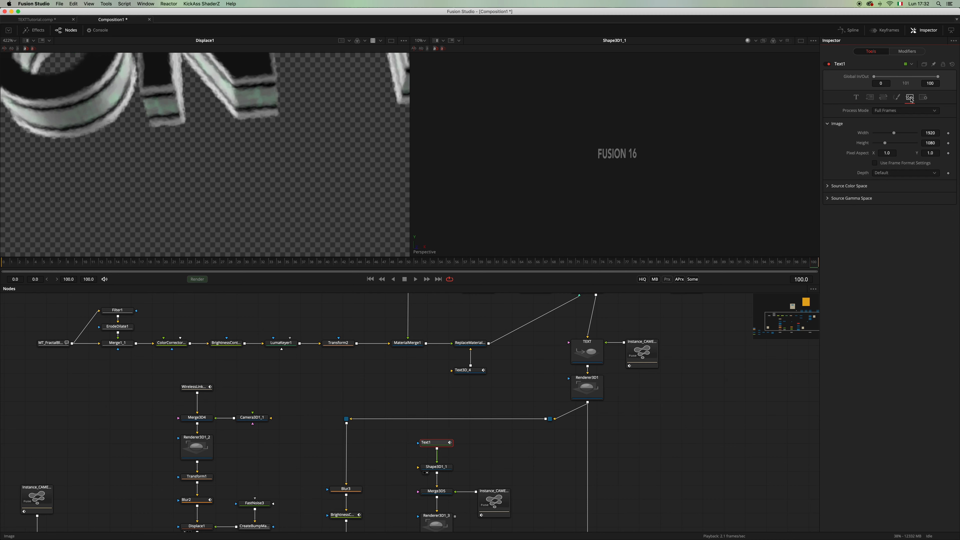
left_click(936, 144)
type("1920")
key("Return")
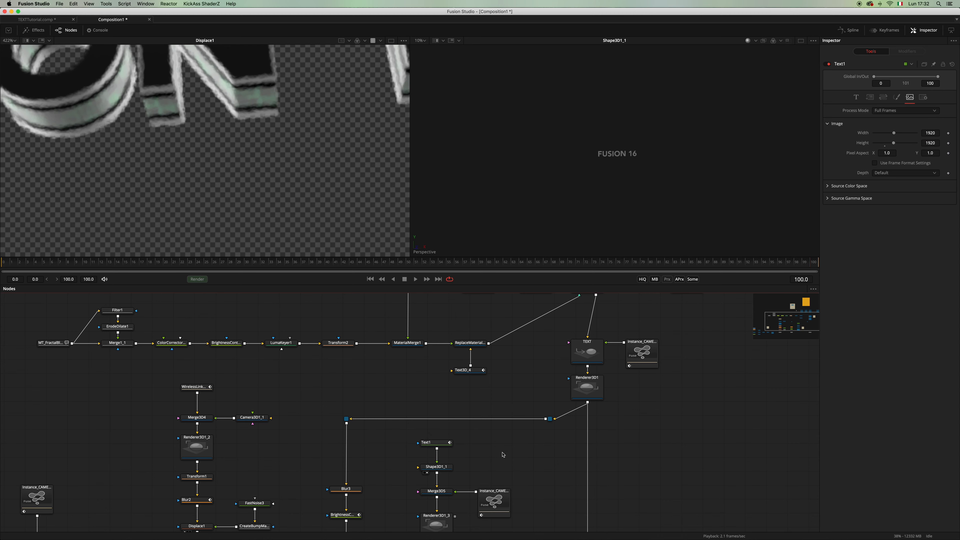
scroll(501, 453, "down", 2)
left_click_drag(451, 492, 672, 174)
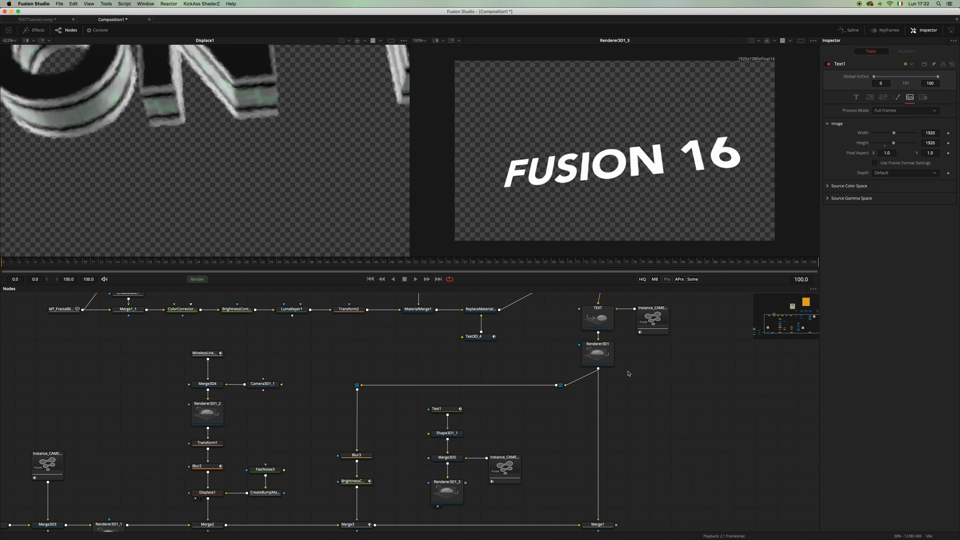
- Set Shape3D1_1's diffuse material color to black
scroll(673, 399, "down", 2)
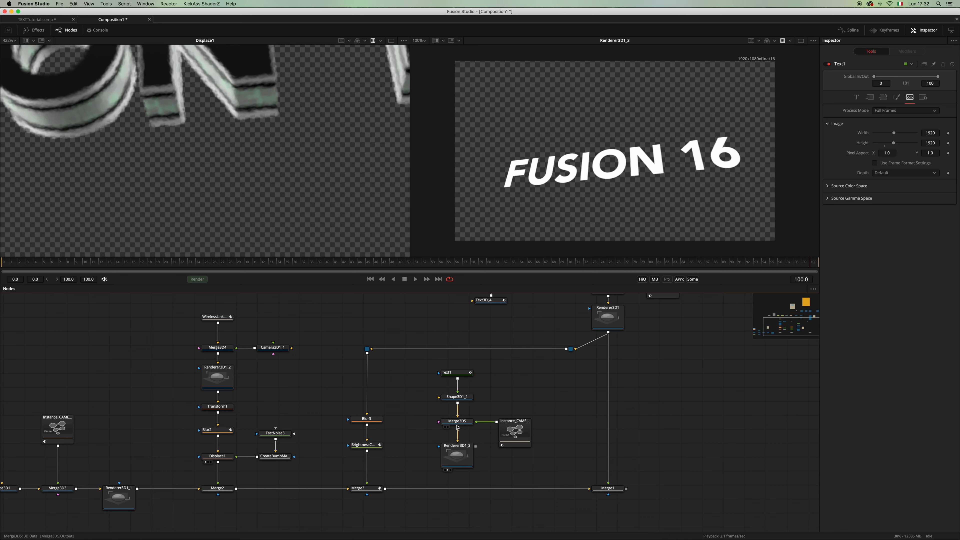
left_click(458, 396)
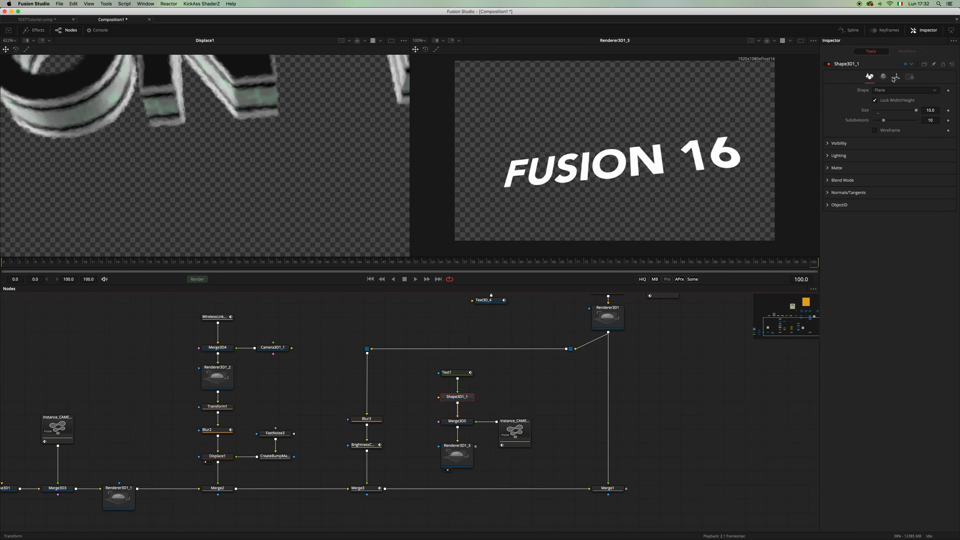
left_click(884, 77)
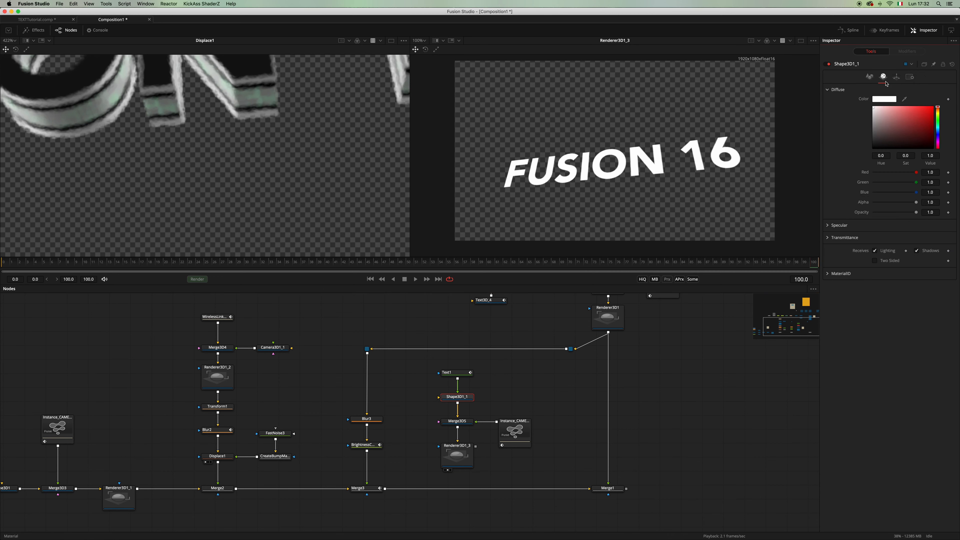
left_click_drag(895, 130, 873, 148)
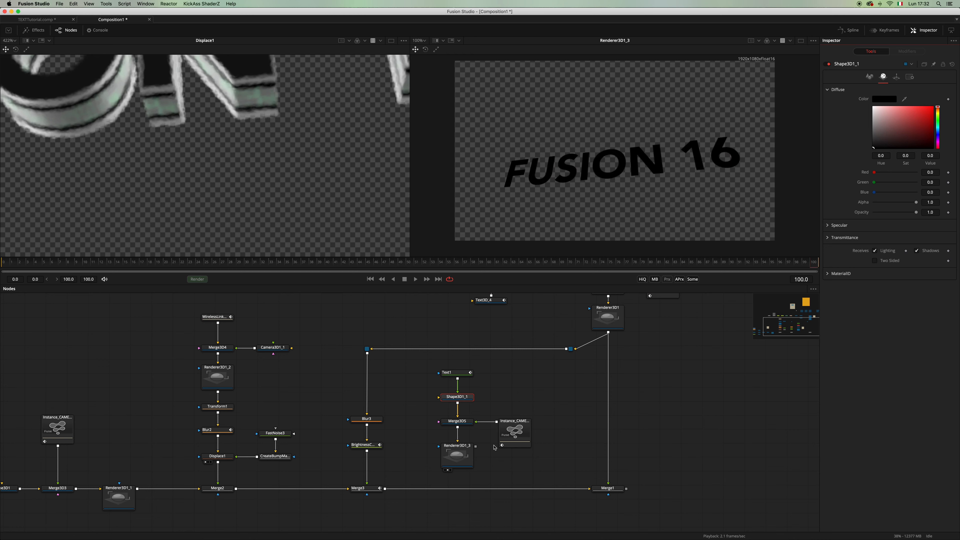
- Merge Renderer3D1_3 over the main composite between Merge3 and Merge1, and preview the new merge
left_click_drag(475, 446, 457, 489)
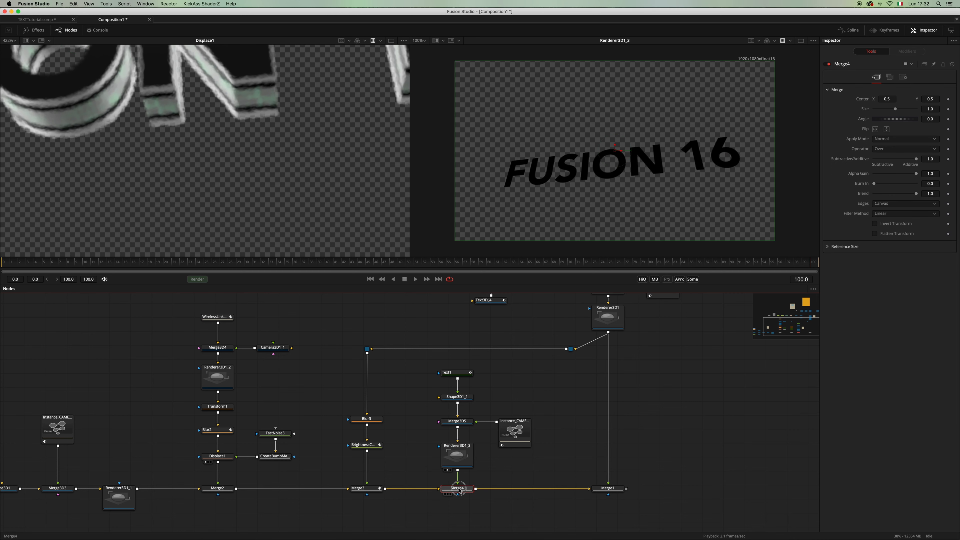
left_click_drag(461, 490, 640, 174)
scroll(639, 173, "up", 5)
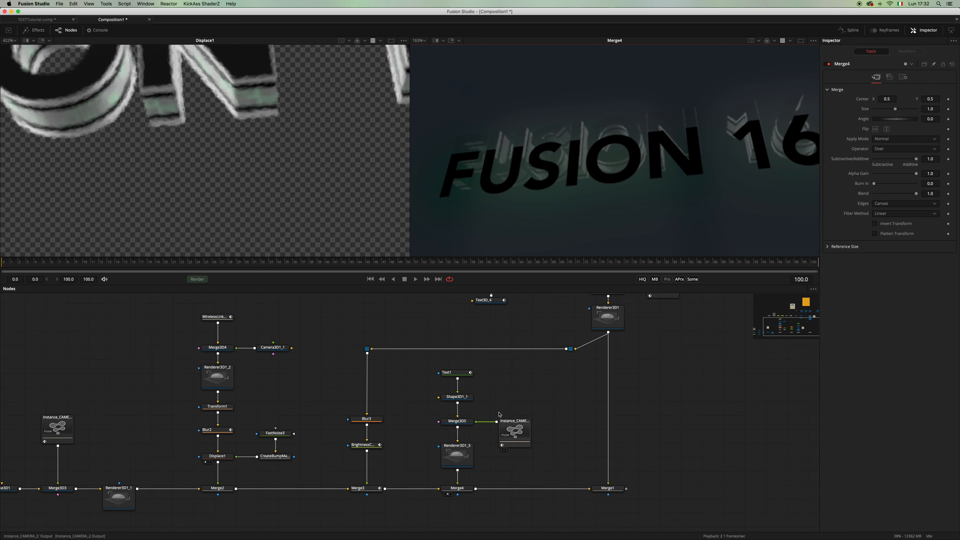
- Move the Text1 branch nodes up in the node graph to leave more space above Merge4
left_click_drag(558, 366, 467, 438)
left_click(468, 468)
left_click(472, 366)
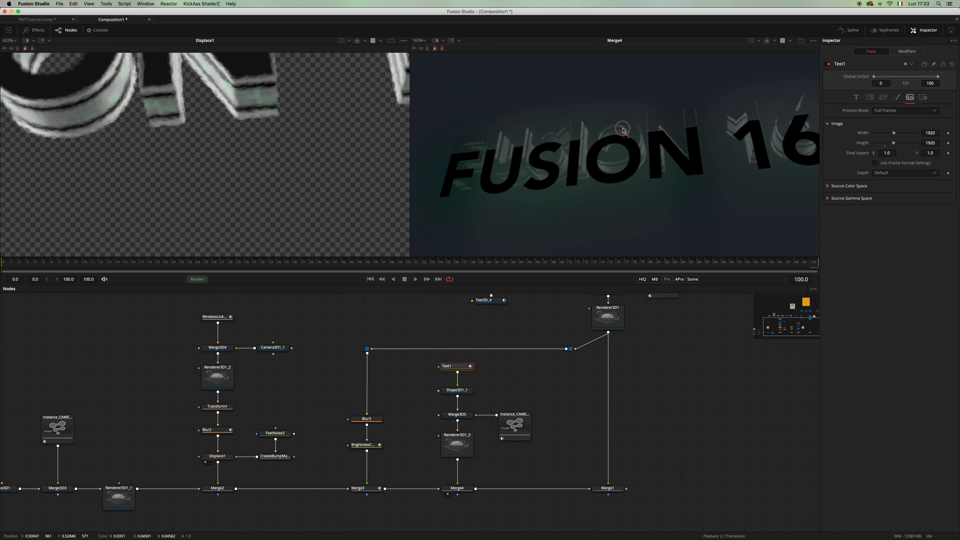
- Raise Text1's layout center to Y 0.520263 so the black text covers the reflection's front faces, and check the alignment
left_click_drag(622, 132, 623, 126)
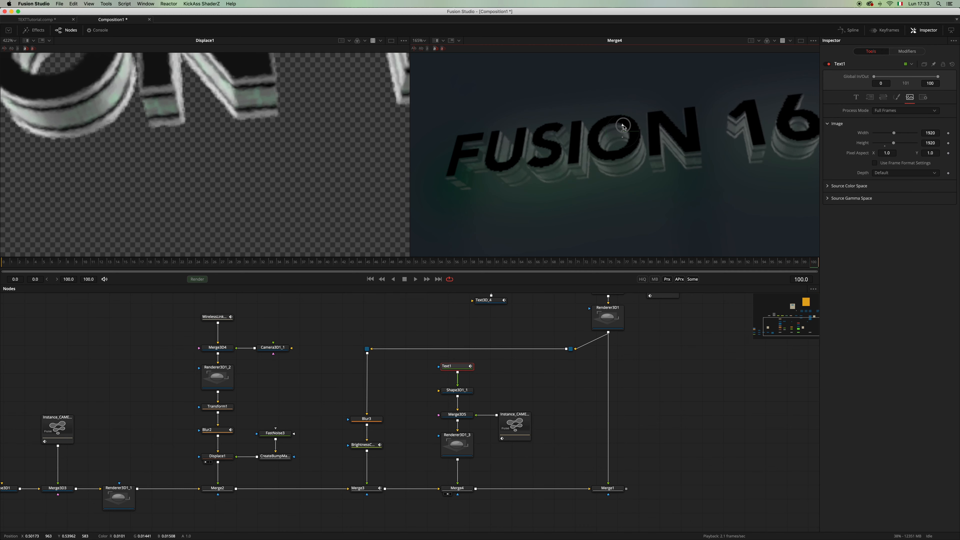
scroll(676, 127, "up", 5)
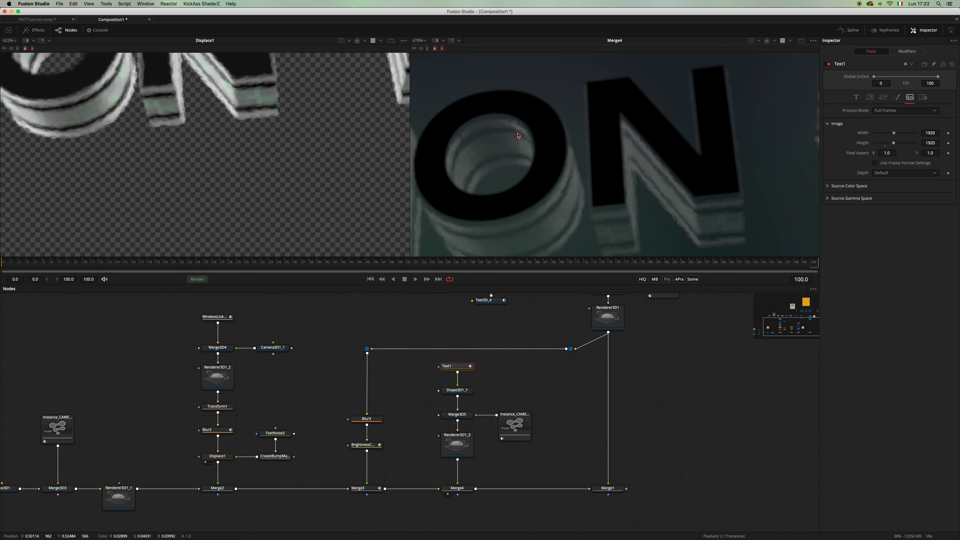
left_click_drag(517, 135, 515, 131)
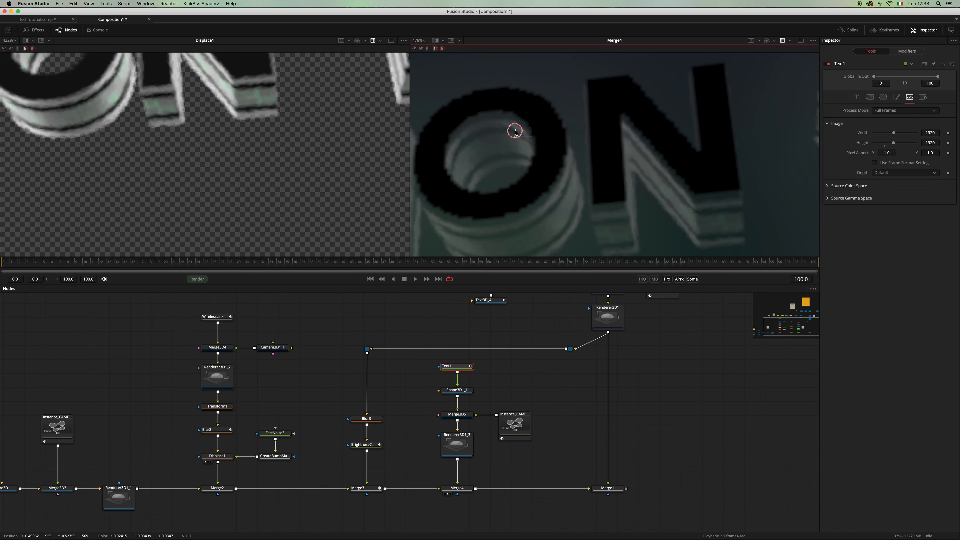
left_click(870, 97)
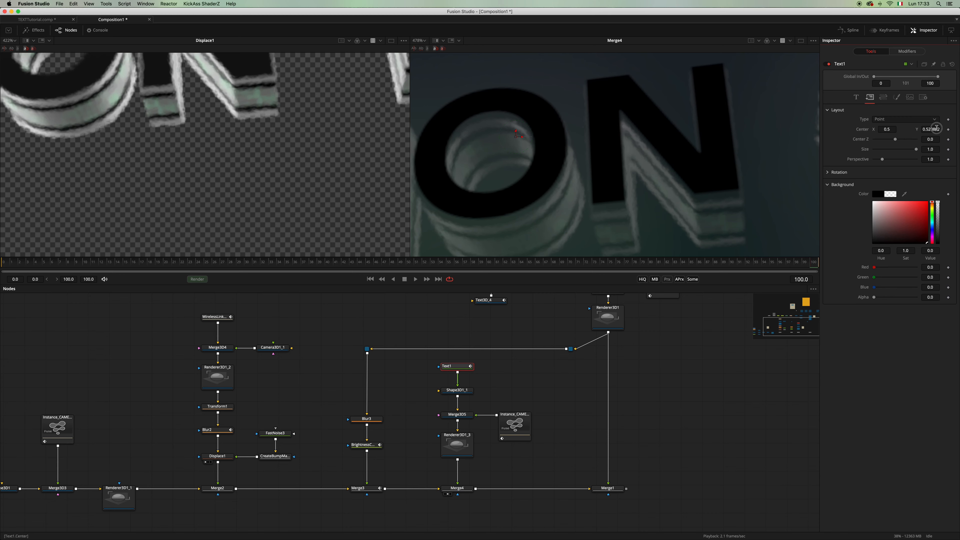
left_click_drag(937, 129, 937, 129)
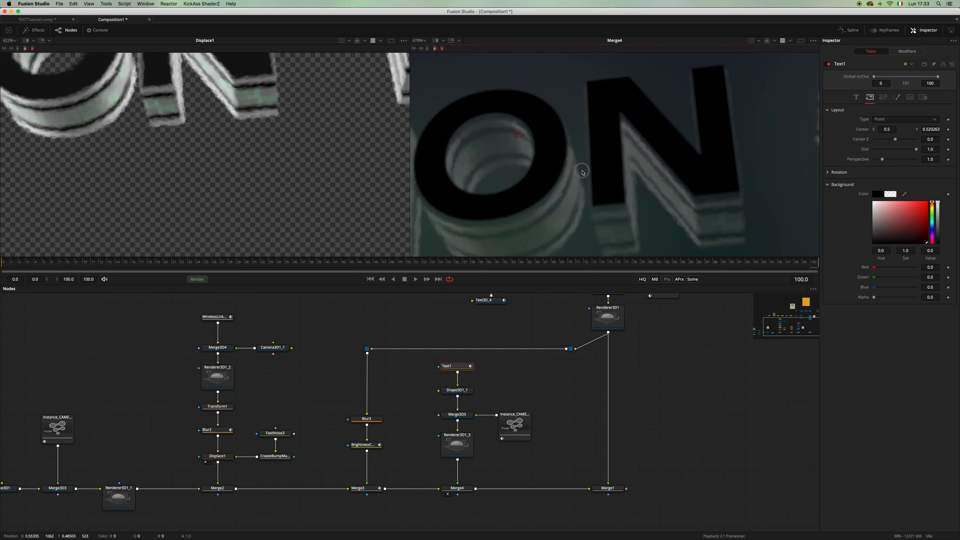
scroll(690, 158, "down", 5)
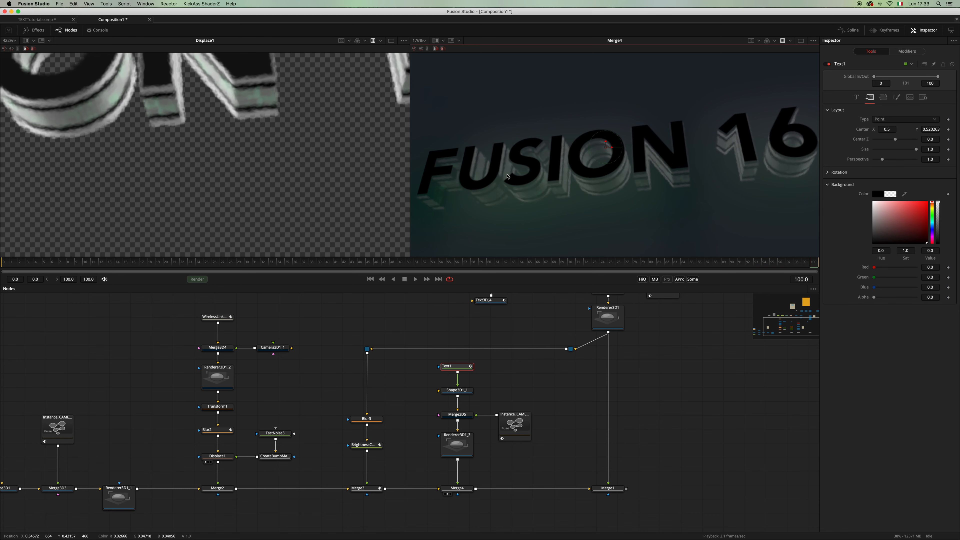
scroll(572, 160, "up", 8)
scroll(605, 160, "down", 5)
scroll(734, 148, "up", 5)
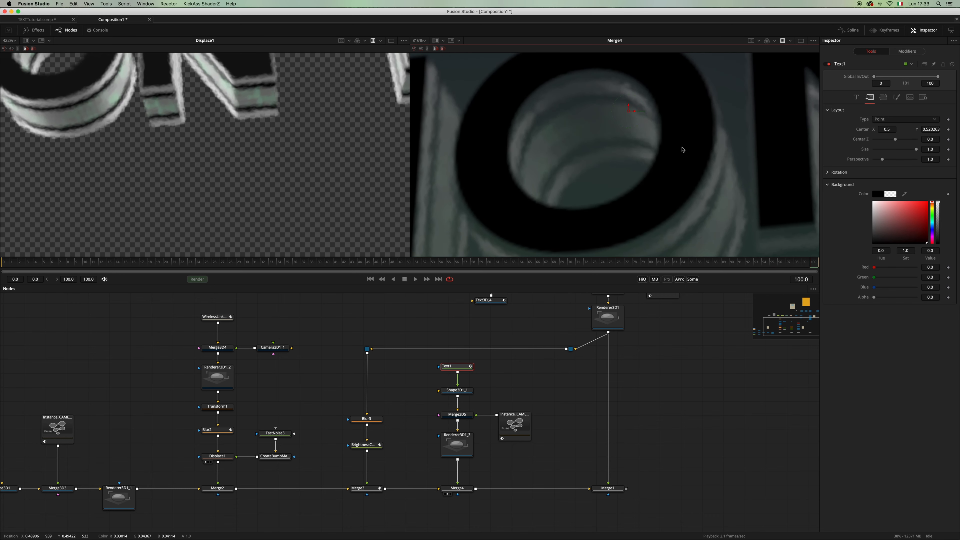
scroll(679, 150, "down", 5)
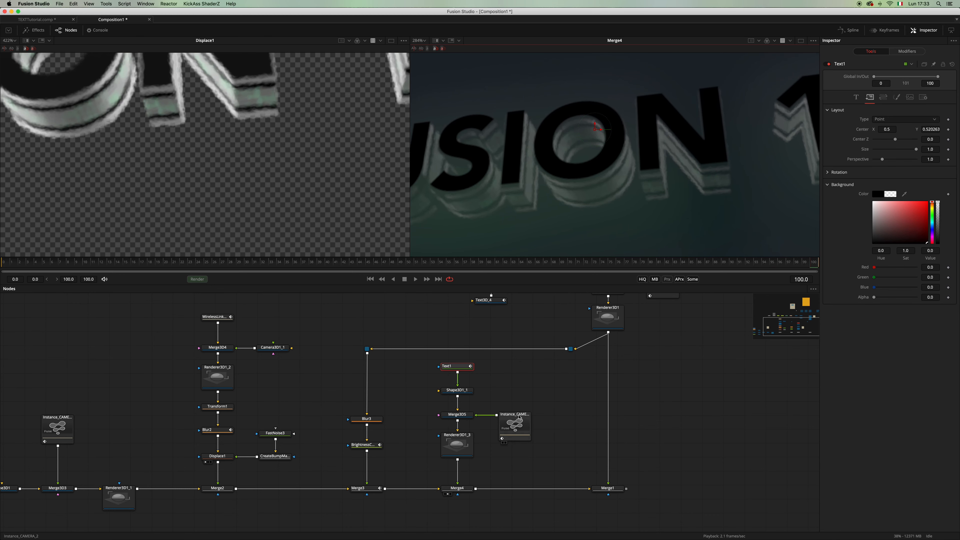
- Move Shape3D1_1, Merge3D5, the camera instance and Renderer3D1_3 down to make room below Text1
left_click_drag(469, 391, 467, 394)
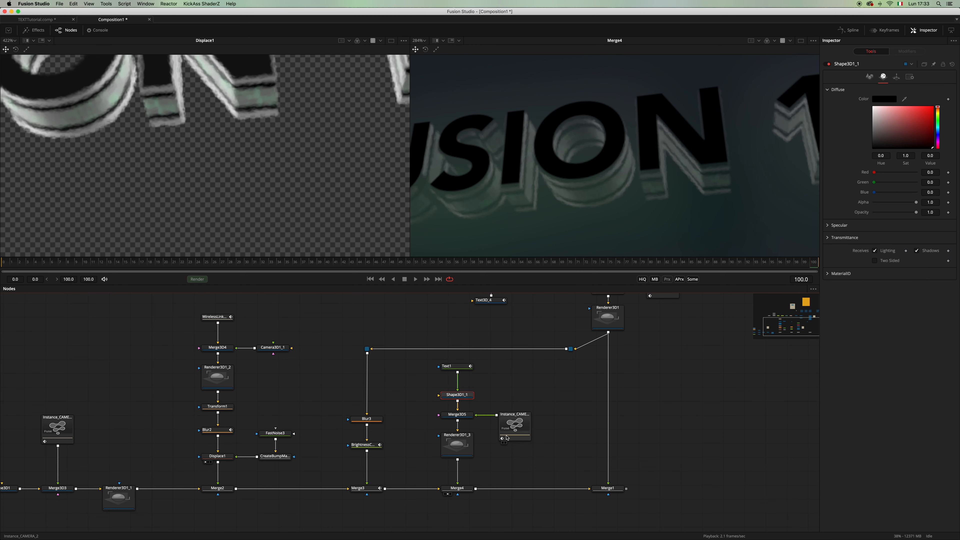
left_click_drag(551, 395, 459, 436)
left_click_drag(464, 396, 465, 403)
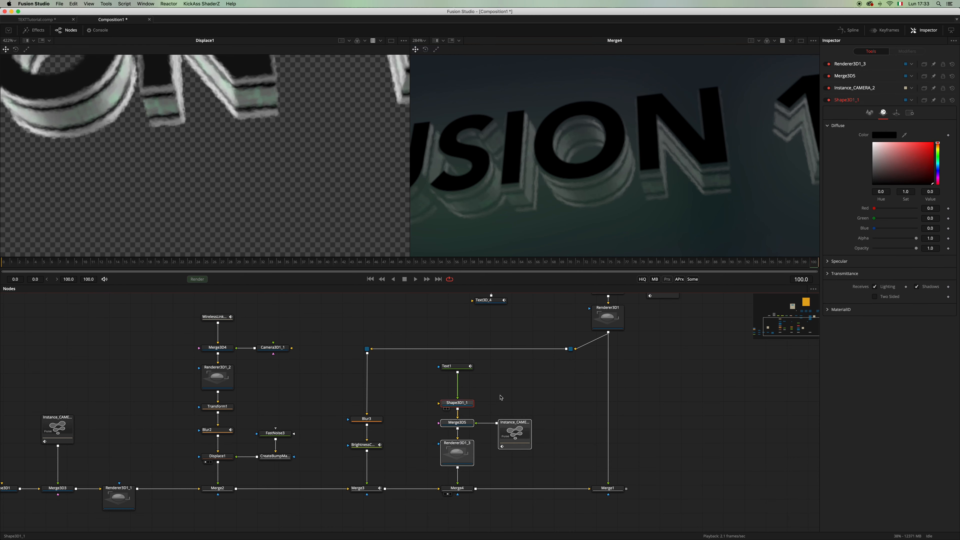
left_click(502, 395)
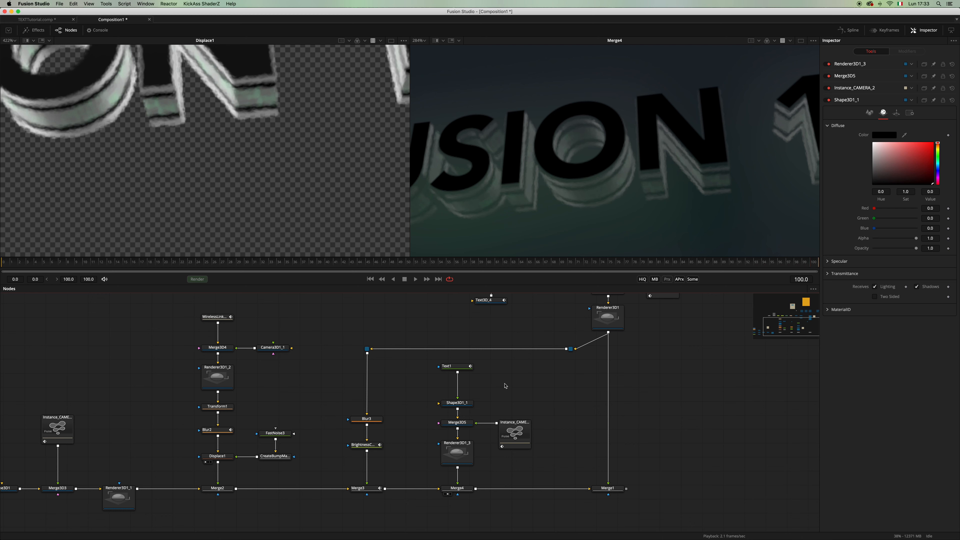
- Add a Blur node beside Text1, duplicate it twice, and feed all three blurs from Text1
key("shift+space")
type("trablur")
key("Return")
left_click_drag(457, 371, 520, 382)
key("super+c")
left_click(522, 395)
key("super+v")
key("super+v")
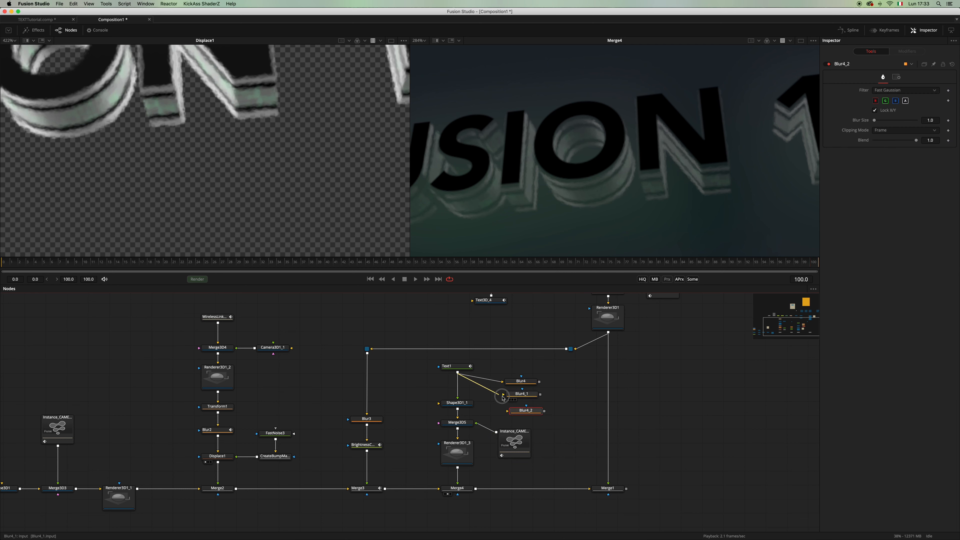
left_click(531, 380)
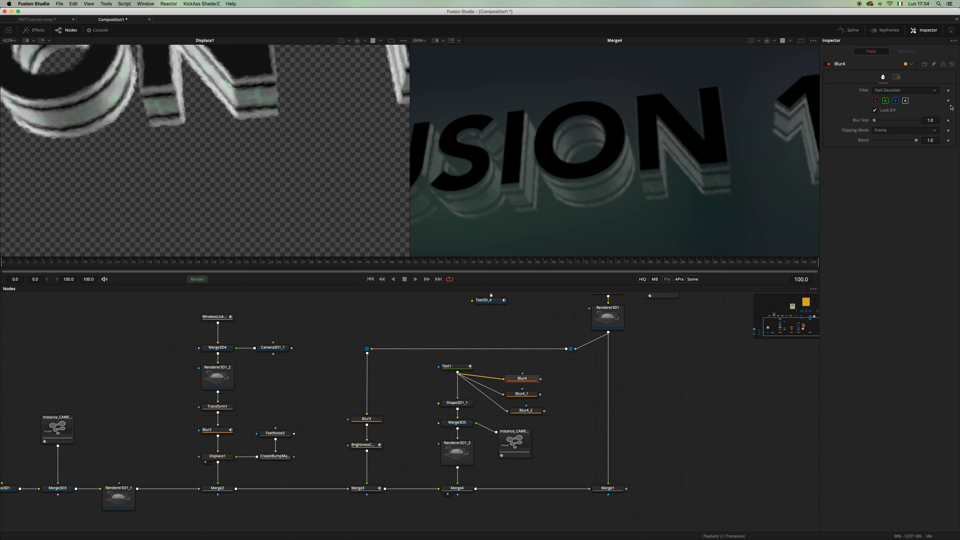
- Set the blur size of Blur4_1 to 2 and of Blur4_2 to 4
left_click(521, 394)
left_click_drag(936, 120, 938, 119)
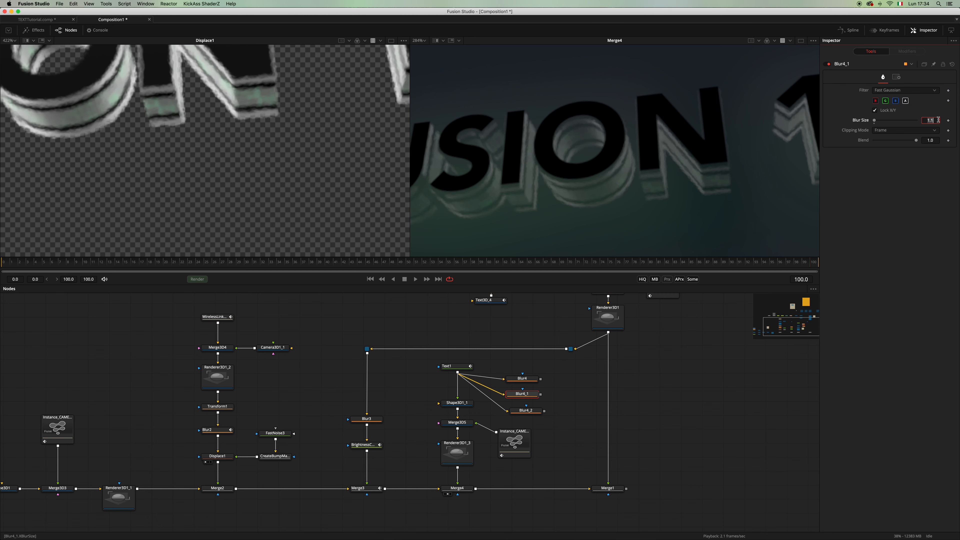
type("2")
left_click(527, 410)
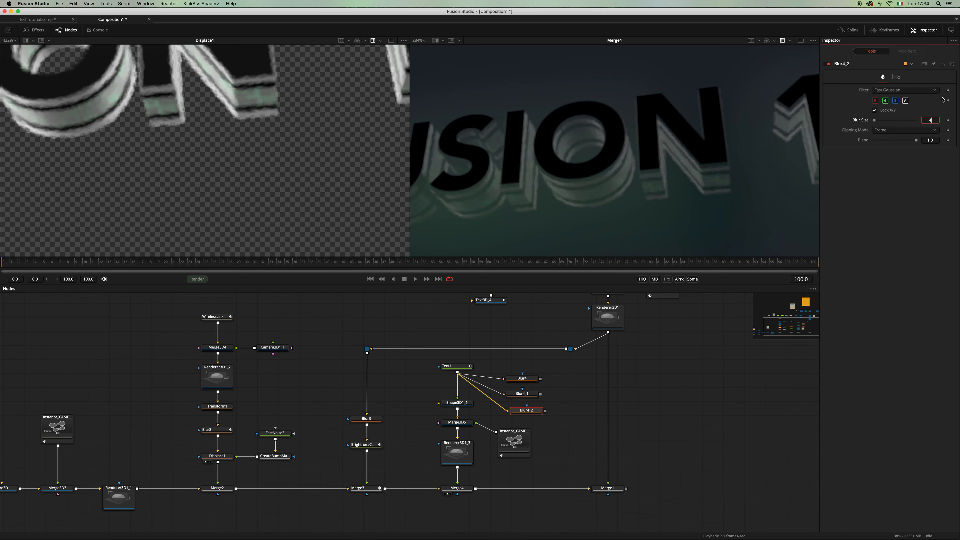
key("Return")
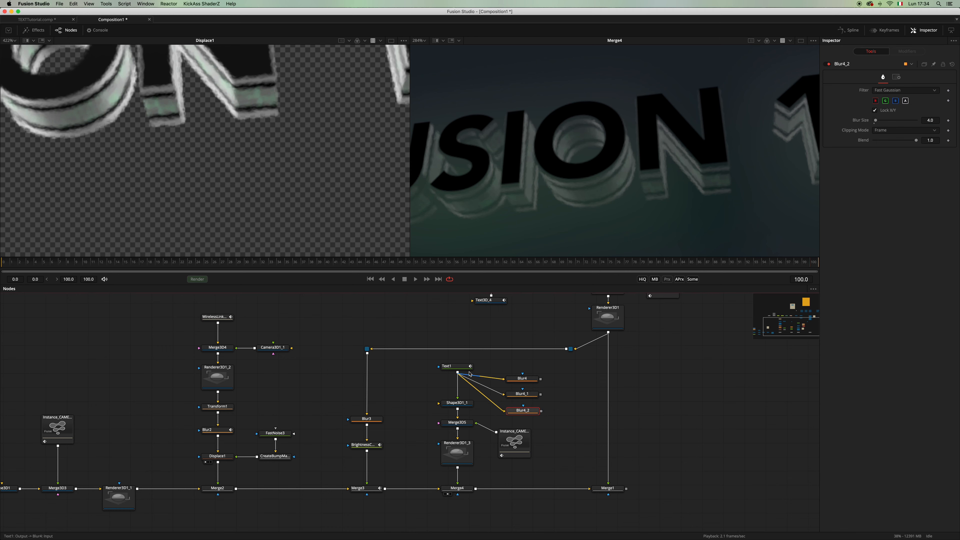
- Combine Text1 and the three blurs in a chain of three Merge nodes, and route Text1's output through a pipe router
left_click_drag(463, 367, 582, 379)
left_click_drag(547, 412, 631, 120)
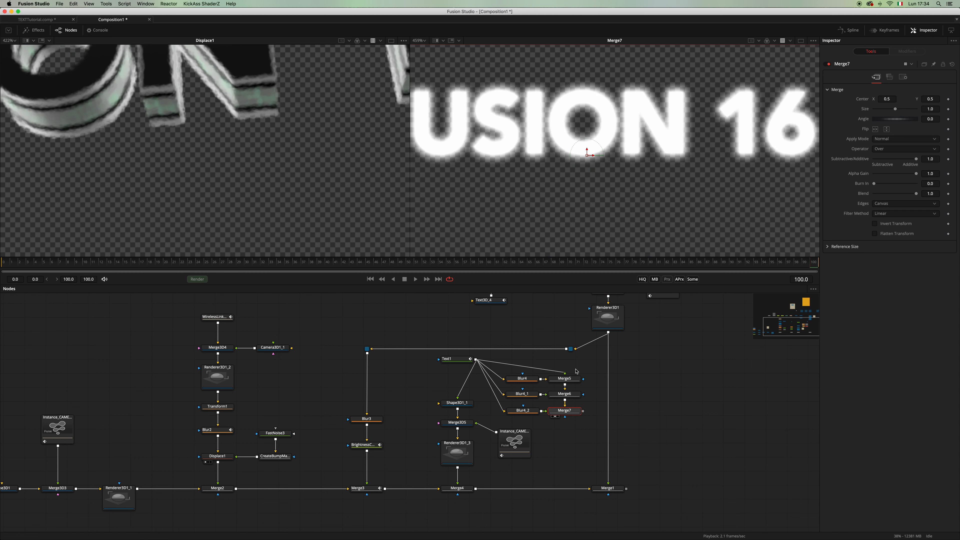
left_click(484, 364, "alt")
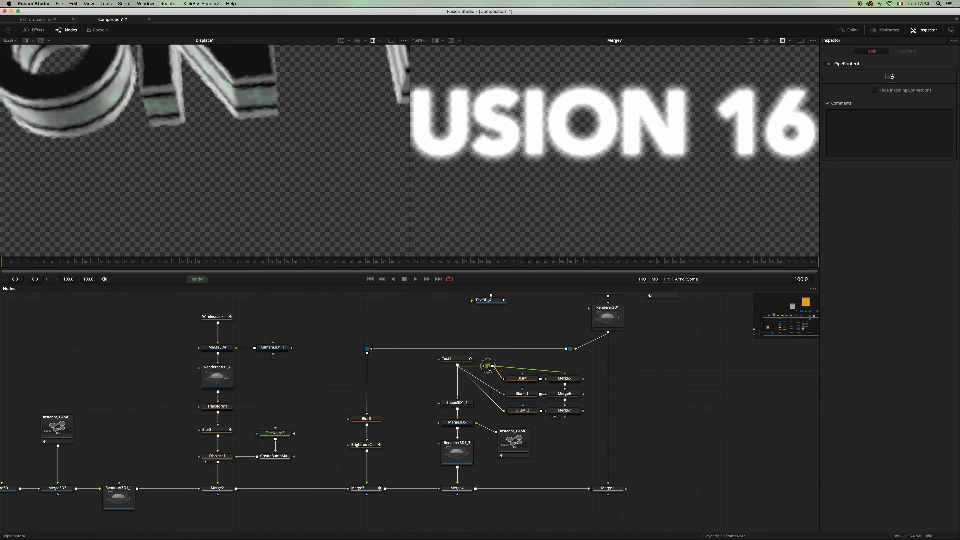
left_click_drag(490, 369, 504, 410)
- Group the blurs, their merges and the router, and insert the group between Text1 and Shape3D1_1
left_click_drag(481, 359, 598, 429)
key("super+g")
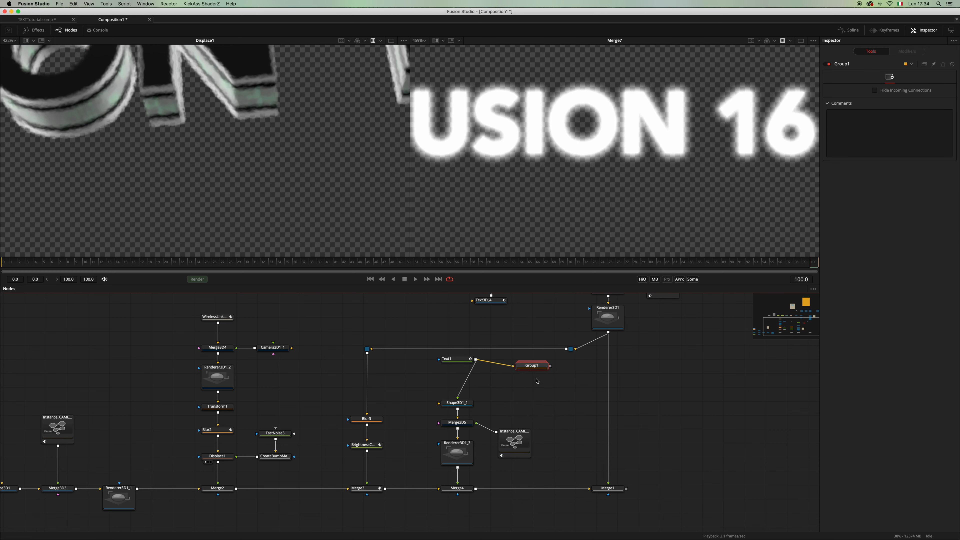
left_click_drag(523, 367, 476, 383)
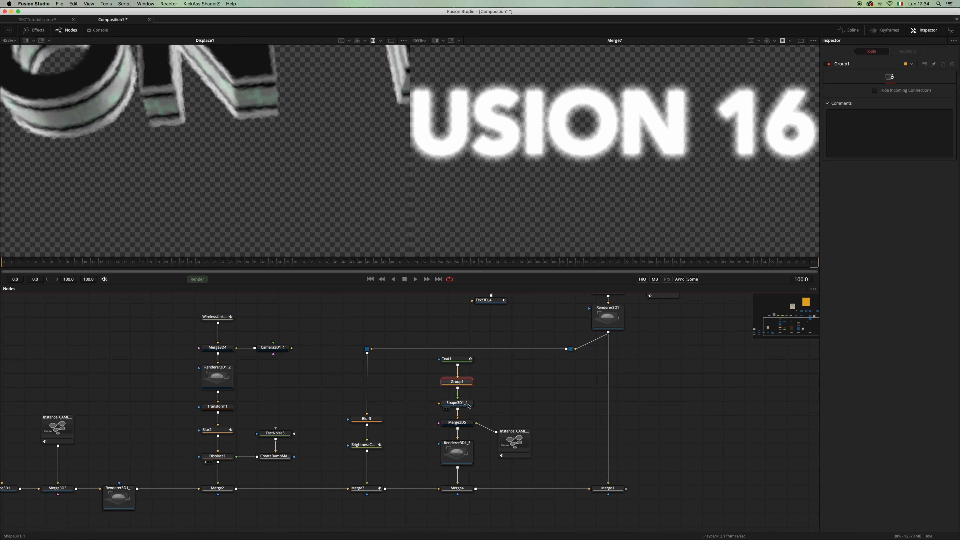
- View Merge4 and Merge1 in the second viewer to examine the softened black text over the reflection
left_click_drag(457, 487, 583, 210)
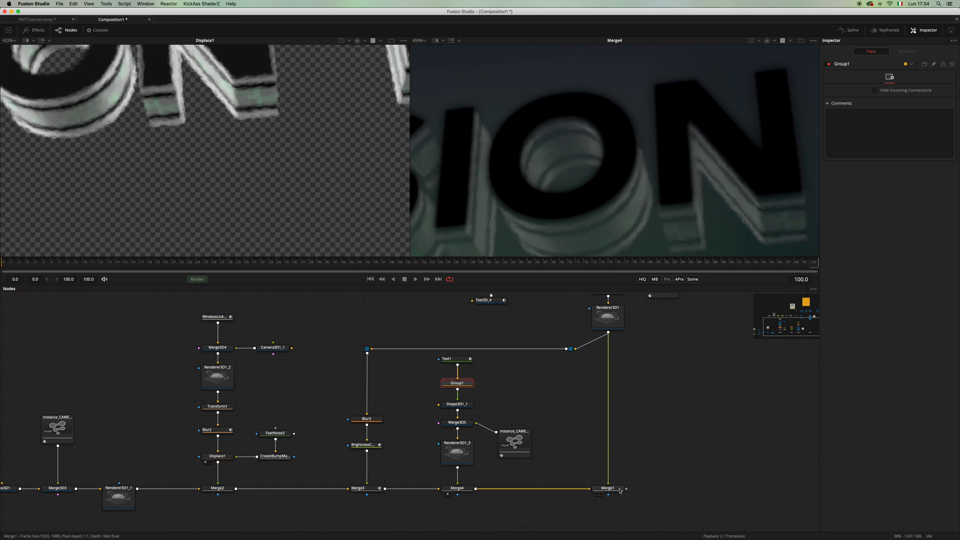
left_click_drag(620, 490, 667, 196)
scroll(700, 215, "down", 2)
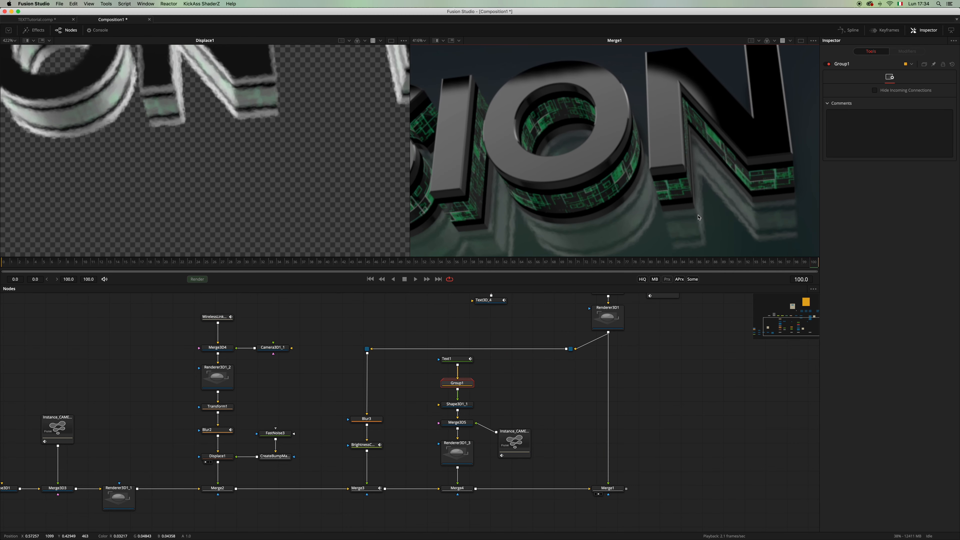
left_click_drag(592, 227, 636, 201)
- Raise Merge4's blend to 2.0 and reduce it to 1.685, checking the reflection's edges
left_click(457, 488)
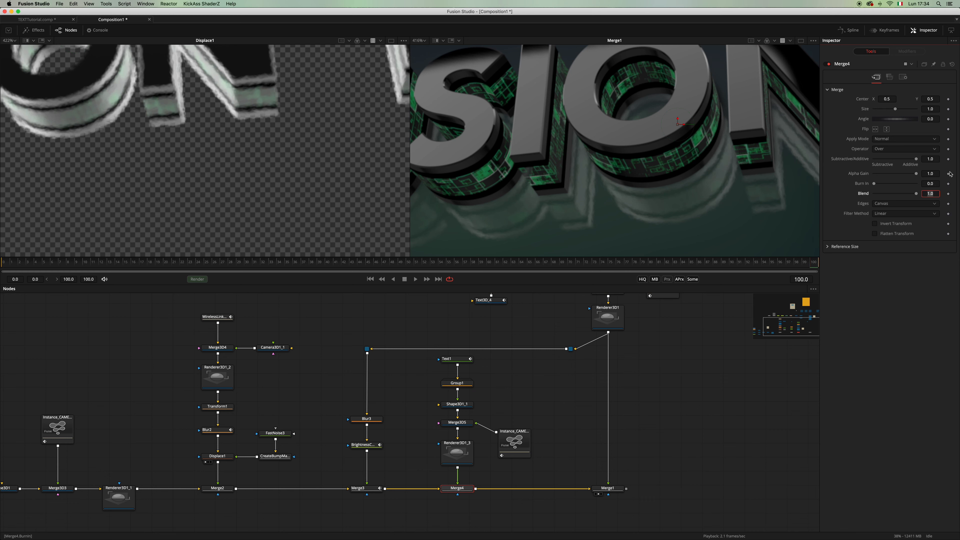
key("Tab")
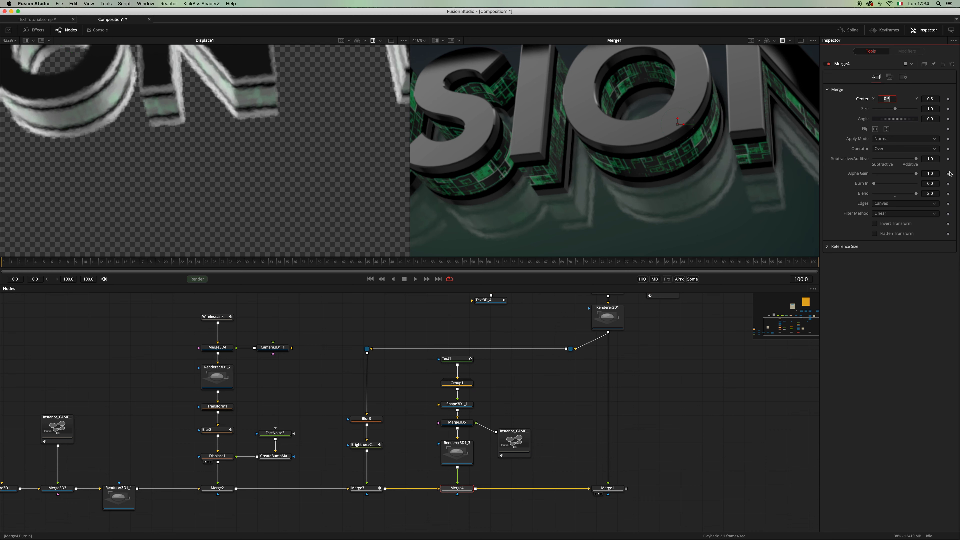
scroll(630, 186, "right", 5)
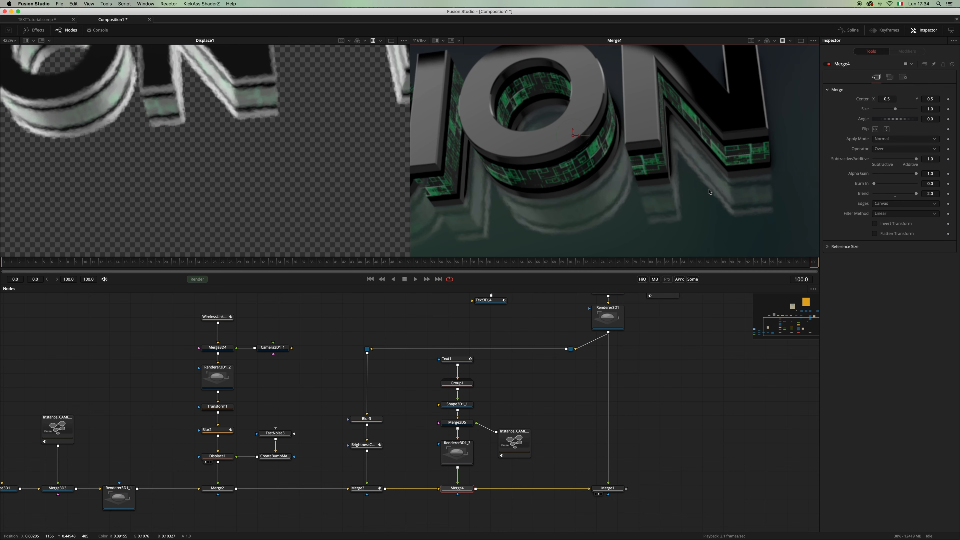
scroll(709, 192, "down", 5)
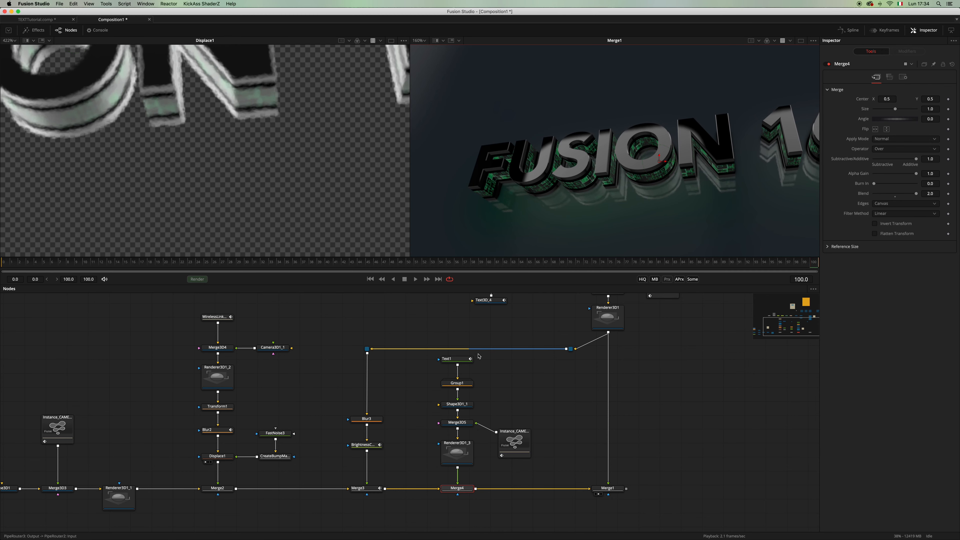
left_click_drag(918, 195, 908, 196)
- Lower Text1's layout center Y slightly to realign the black text with the reflection
left_click(464, 362)
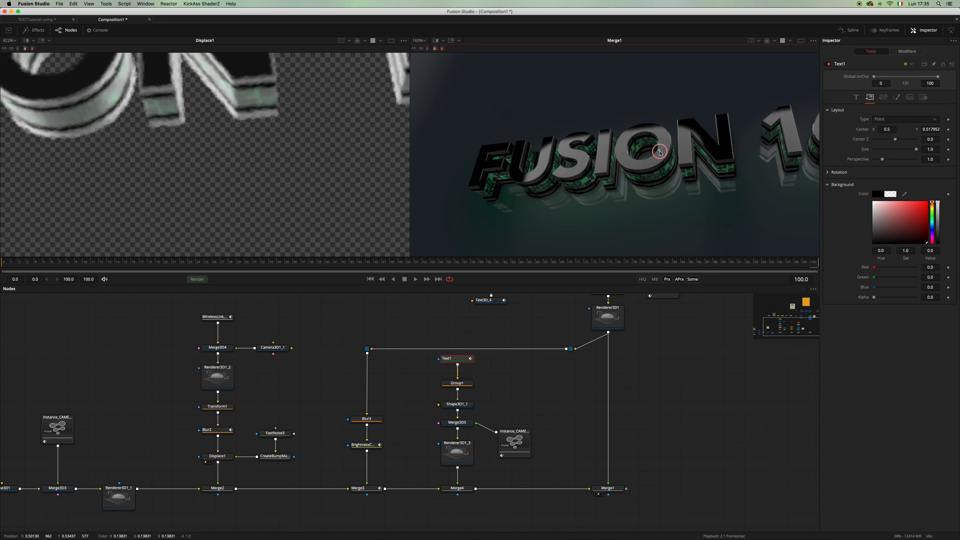
left_click_drag(660, 152, 660, 153)
key("super+z")
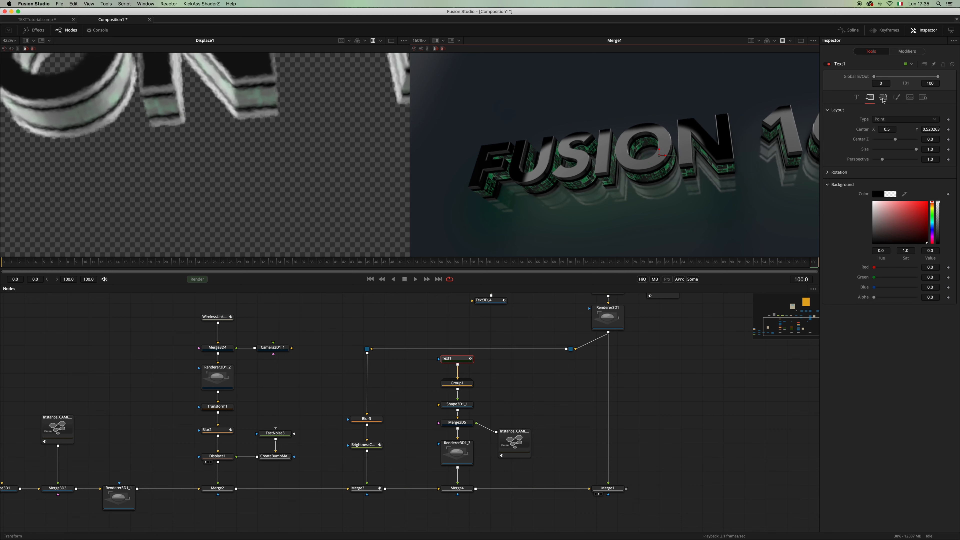
scroll(671, 172, "up", 6)
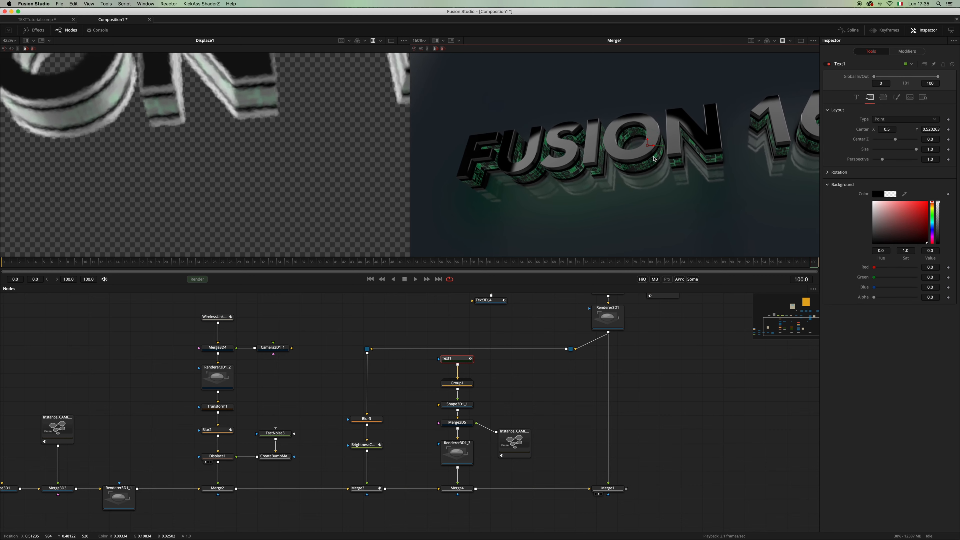
left_click_drag(929, 129, 937, 130)
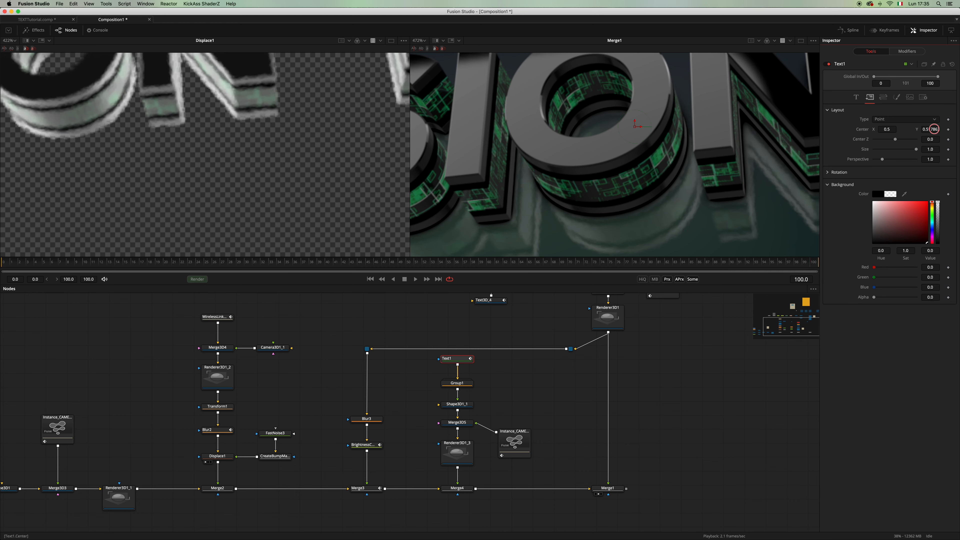
- Set Merge4's blend to 1.181 and check the complete FUSION 16 composite
left_click(457, 488)
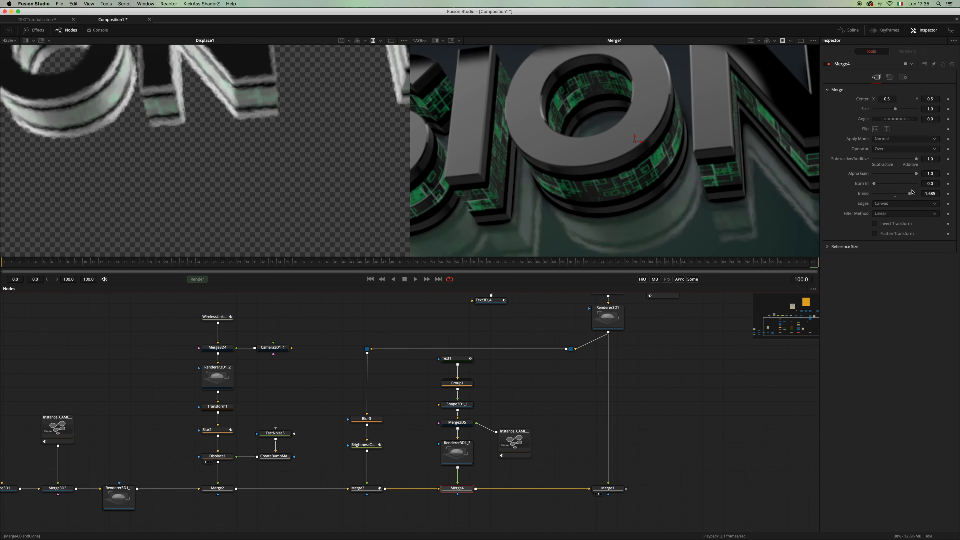
left_click_drag(911, 192, 901, 194)
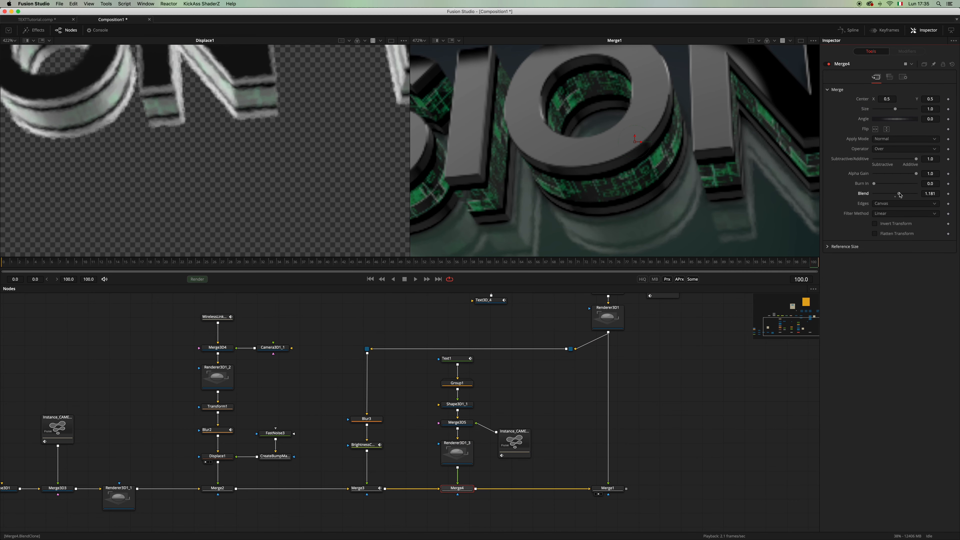
left_click(668, 330)
scroll(686, 162, "down", 4)
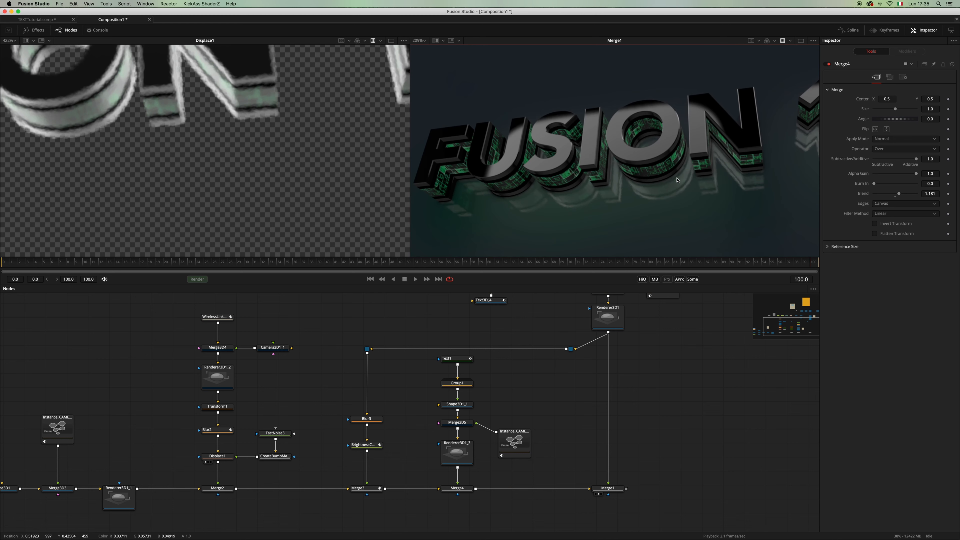
scroll(676, 181, "down", 3)
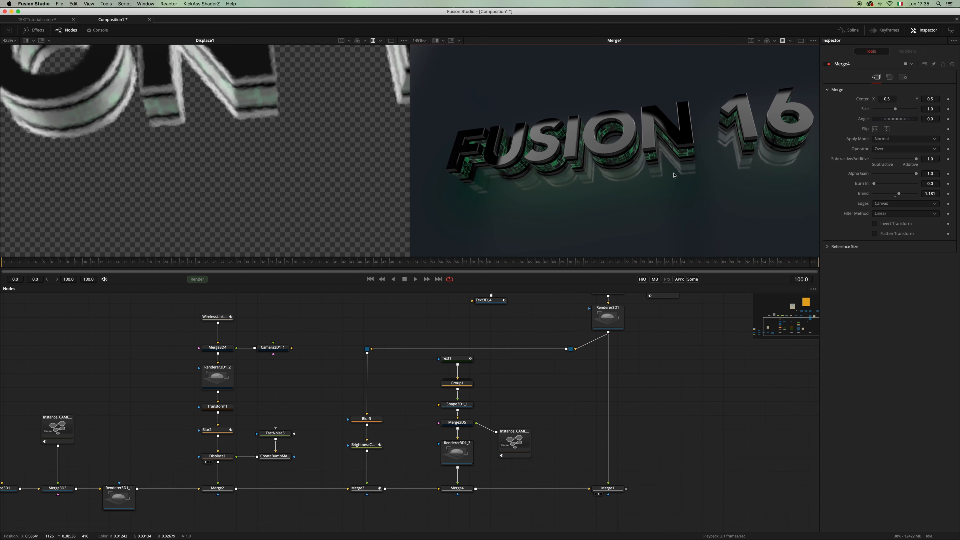
scroll(670, 179, "down", 2)
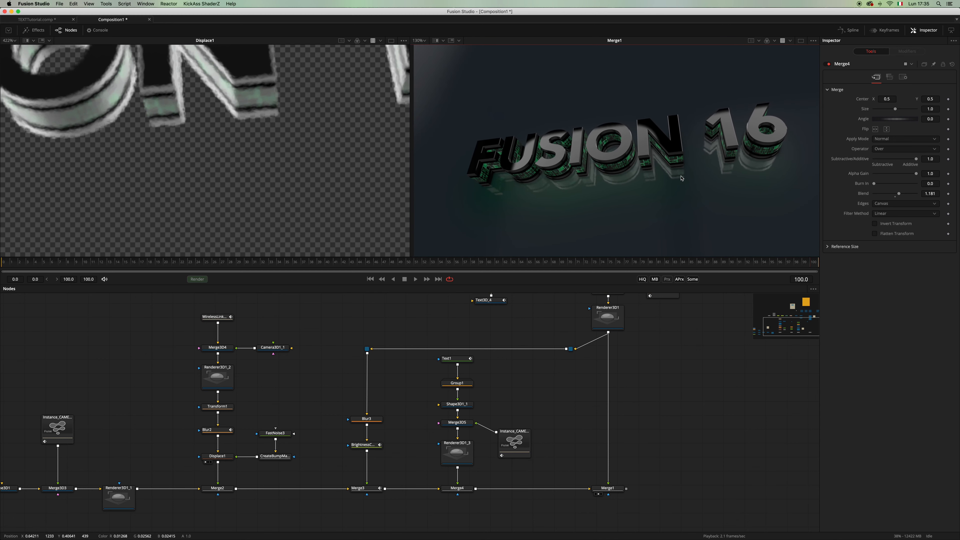
scroll(591, 338, "down", 1)
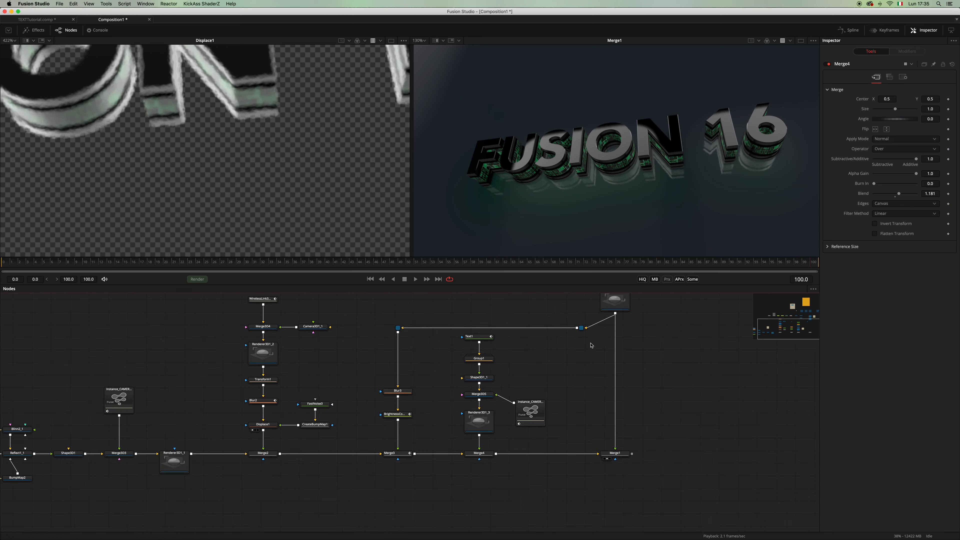
- Switch to the TEXTTutorial.comp composition and view its Merge1 output, bringing the depth blur branch into sight
left_click(46, 21)
scroll(413, 407, "up", 3)
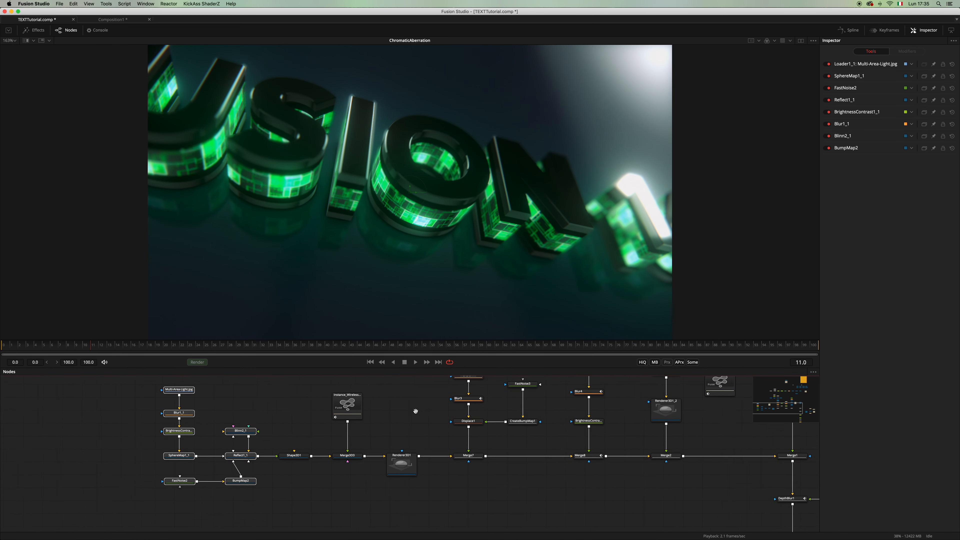
left_click_drag(476, 443, 551, 397)
left_click(477, 510)
key("2")
key("2")
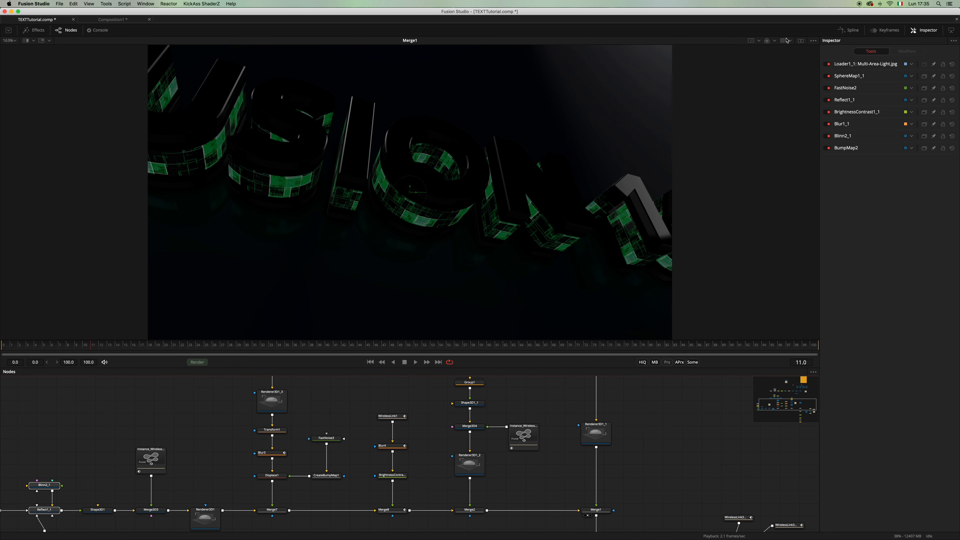
scroll(669, 462, "down", 5)
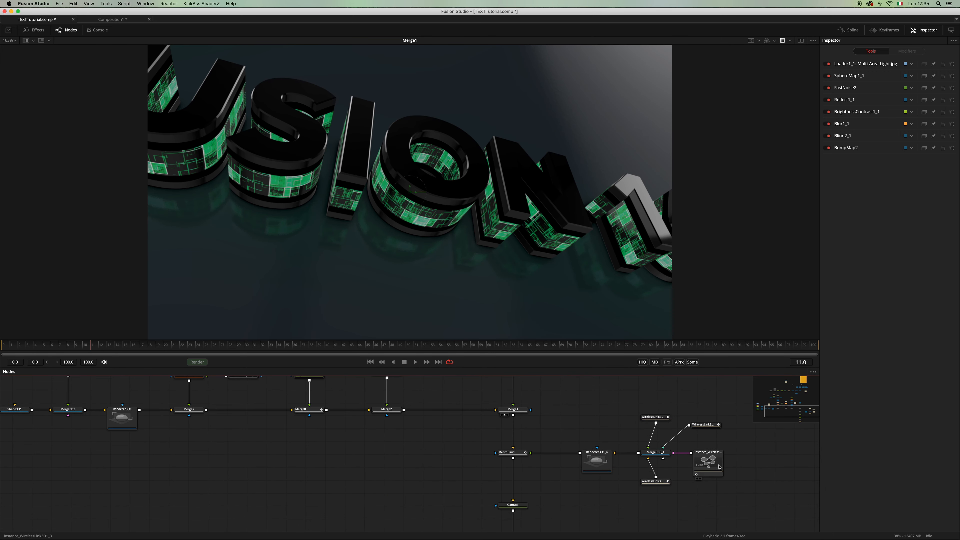
- Examine the wireless links and camera instance feeding Merge3D5_1, and view its 3D scene
left_click(720, 468)
left_click(706, 426)
left_click(655, 418)
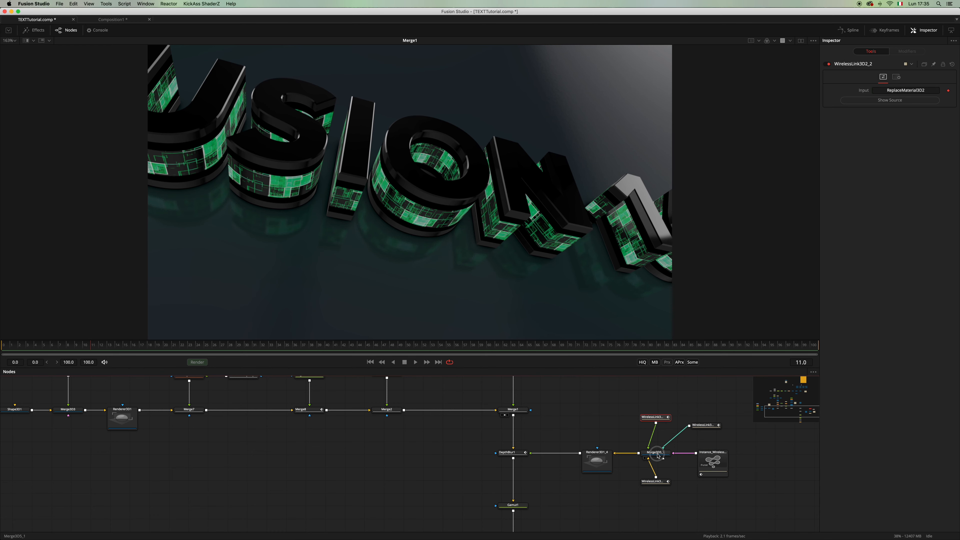
key("2")
left_click_drag(620, 222, 553, 267)
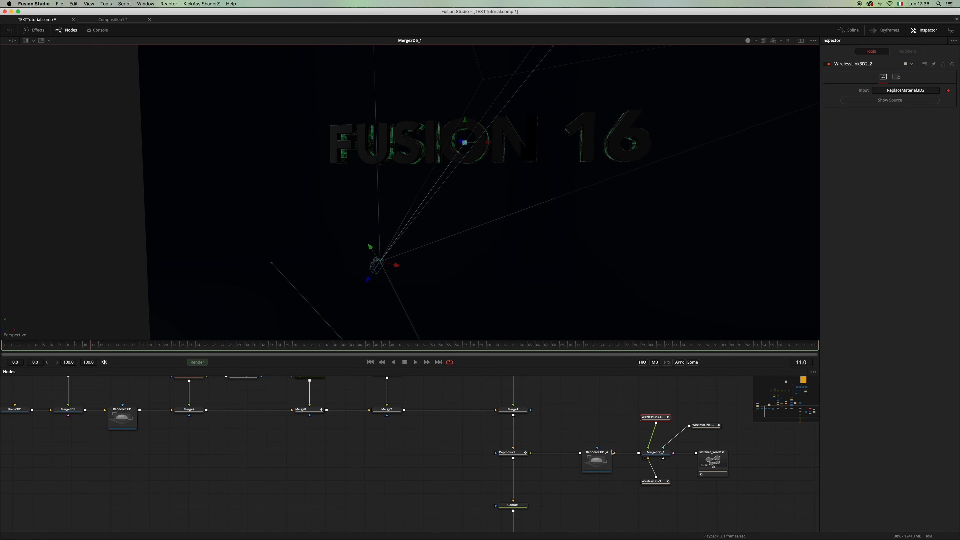
- Display Renderer3D1_4's Z channel in the viewer with normalized color range enabled
left_click(608, 456)
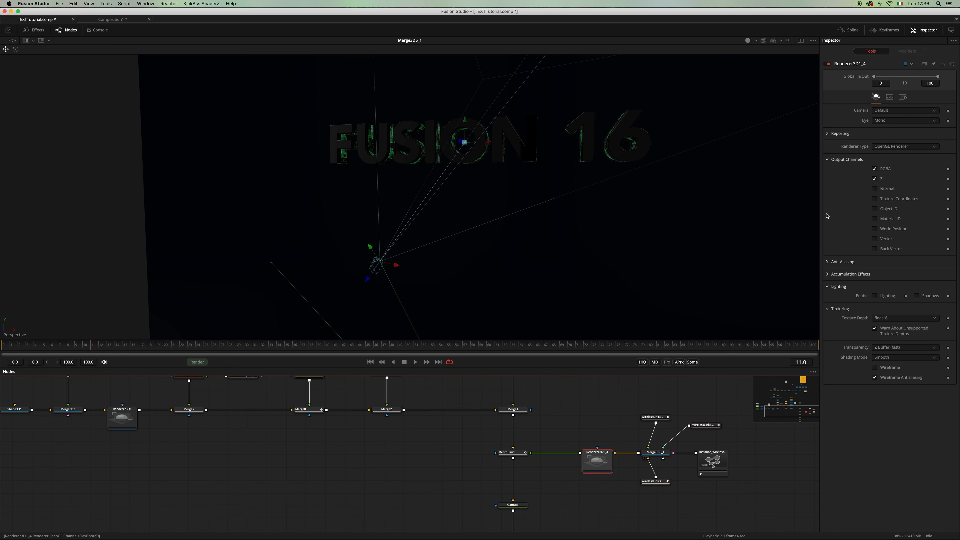
key("1")
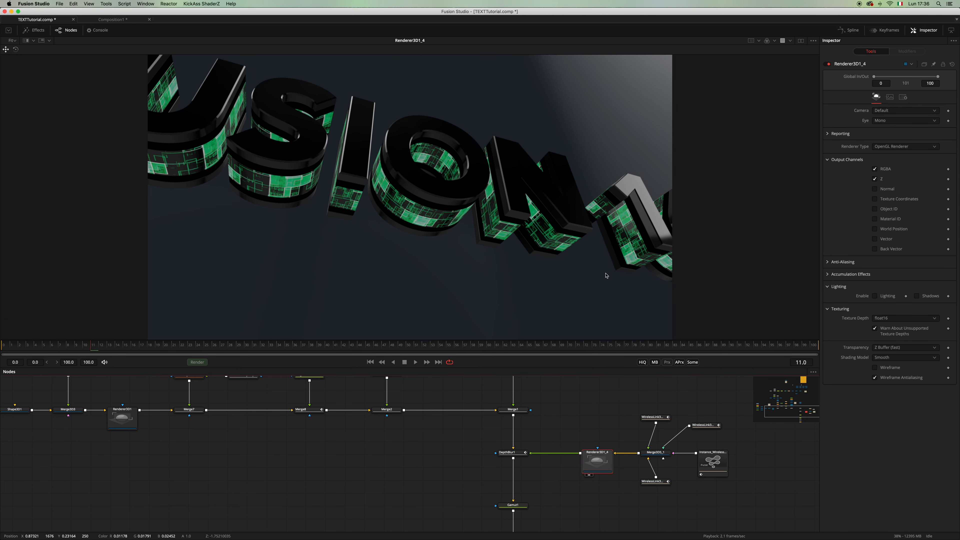
left_click(774, 41)
left_click(778, 97)
left_click(813, 41)
left_click(789, 92)
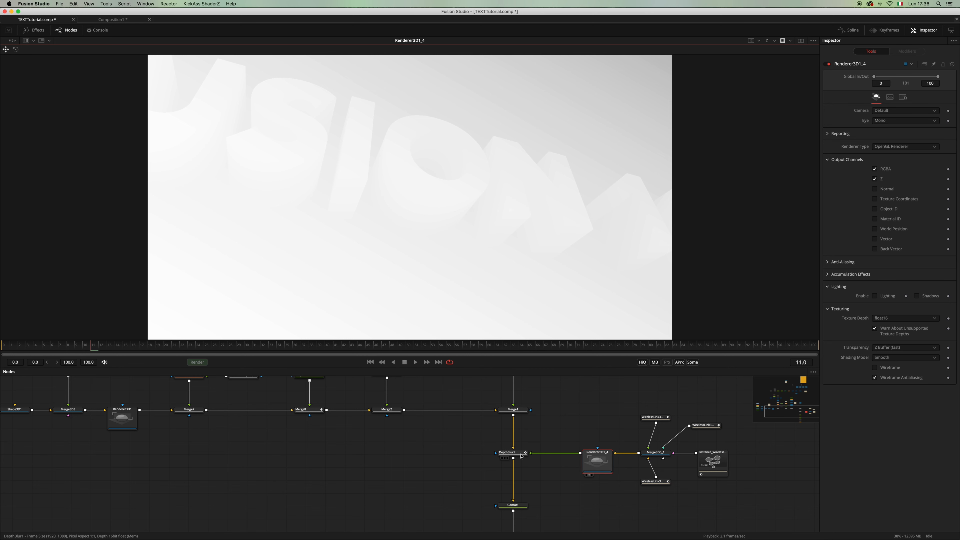
- Turn off the normalized color range and view DepthBlur1's output in color
mouse_move(521, 456)
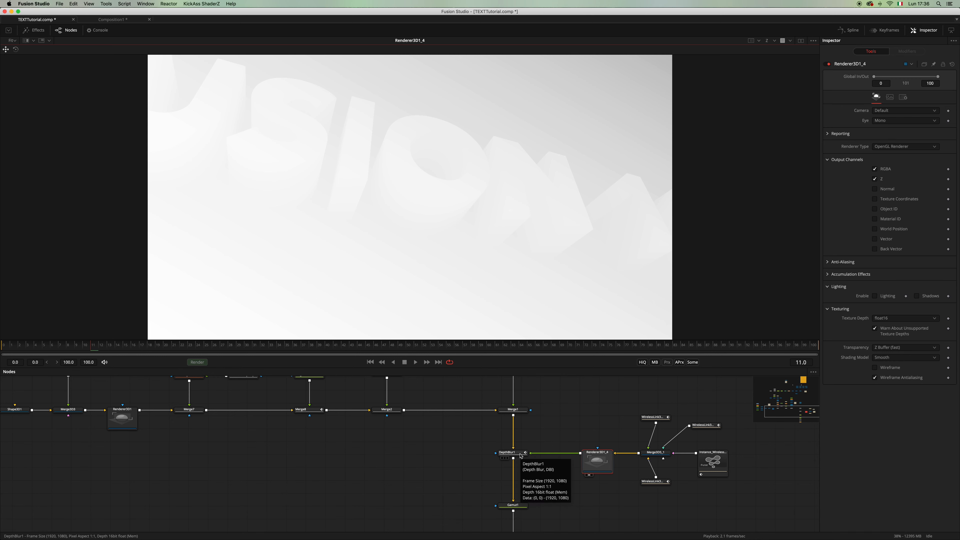
left_click(813, 41)
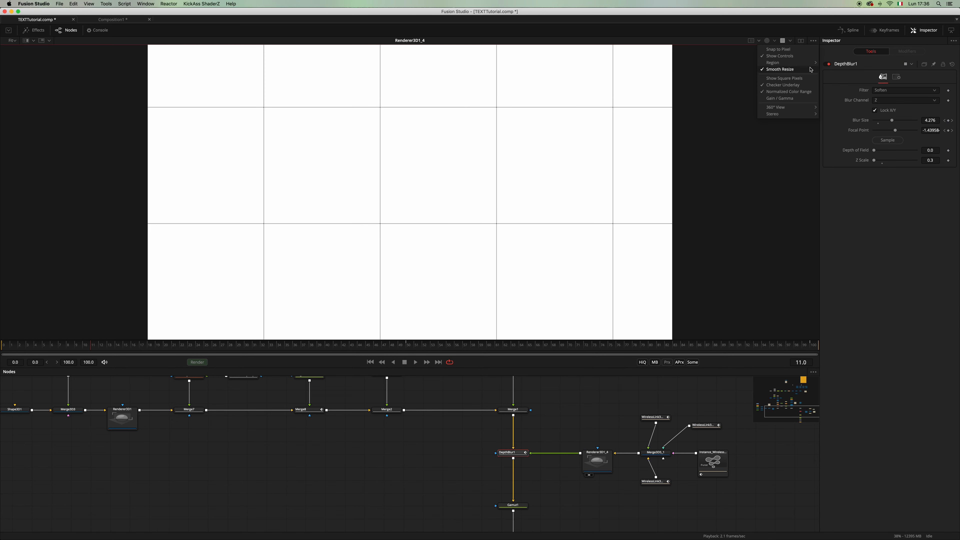
left_click(802, 92)
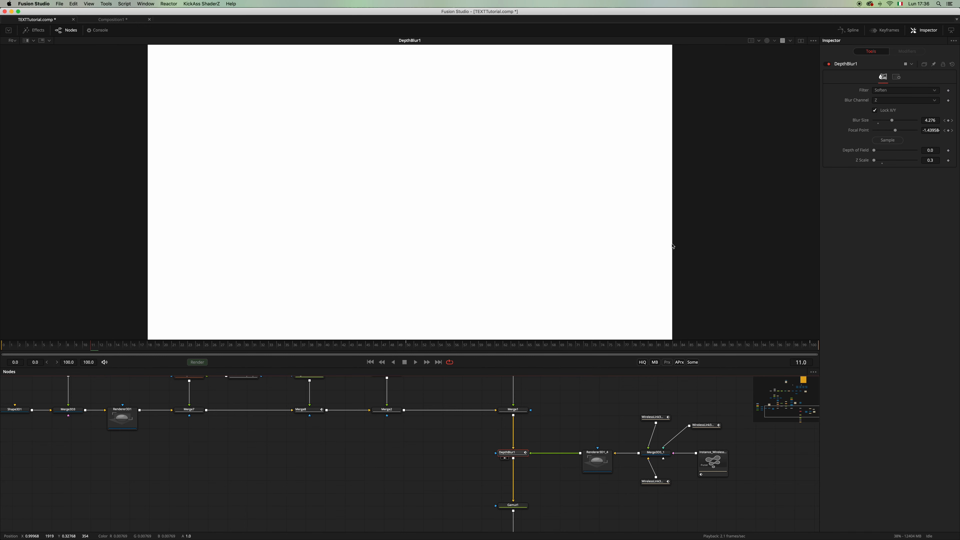
left_click(766, 41)
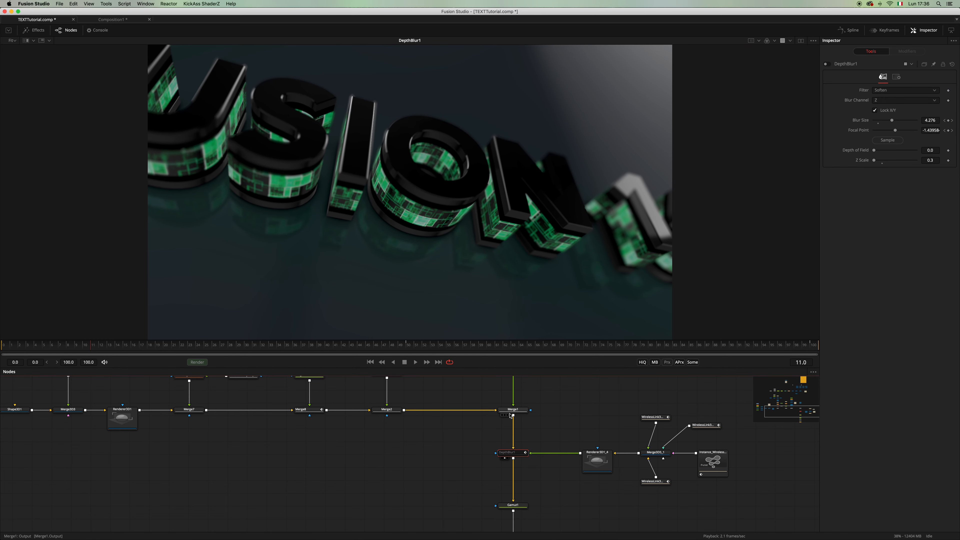
- Toggle DepthBlur1 off and on to compare the image with and without the depth blur
key("super+p")
key("super+p")
key("super+p")
key("super+p")
- View the output of Gamut1 below DepthBlur1 and show its color space settings
left_click_drag(532, 428, 531, 424)
scroll(532, 424, "down", 3)
scroll(532, 423, "right", 2)
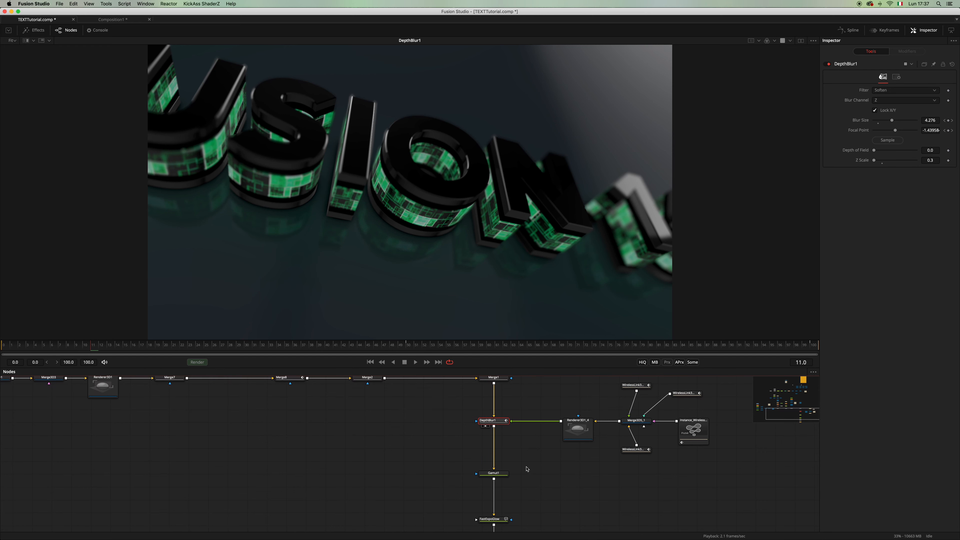
scroll(532, 472, "down", 3)
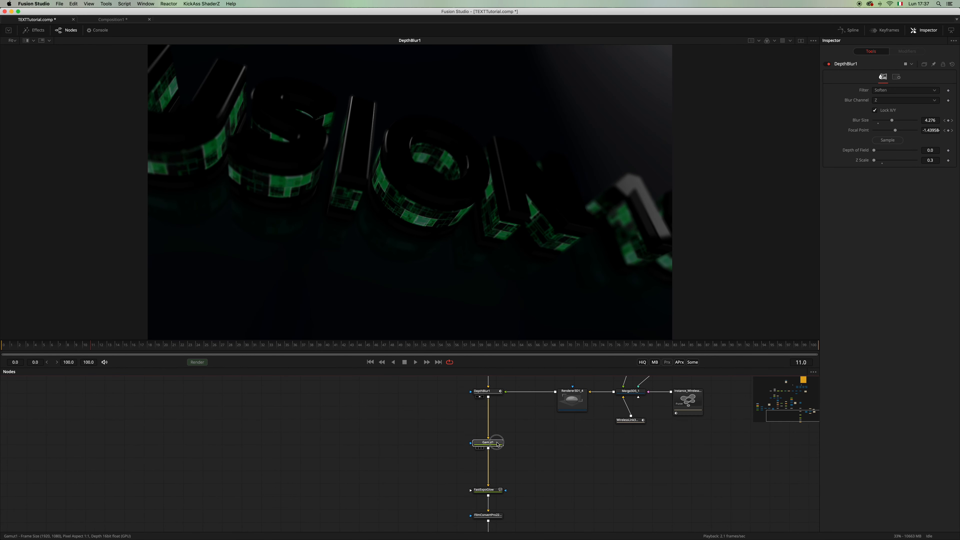
left_click(479, 449)
left_click(487, 443)
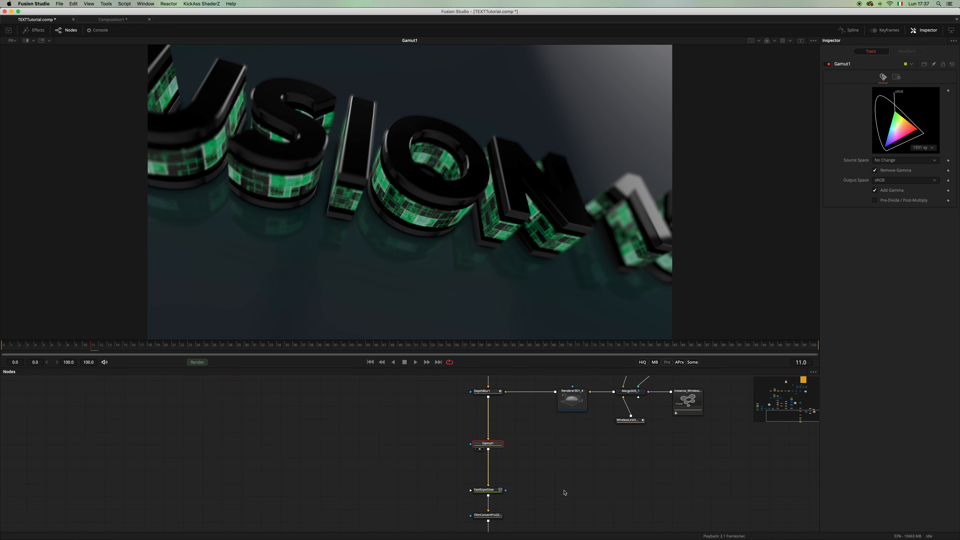
- View the FastExpoGlow output, and display FilmConvertPro2201's result together with its settings
scroll(552, 454, "down", 6)
key("1")
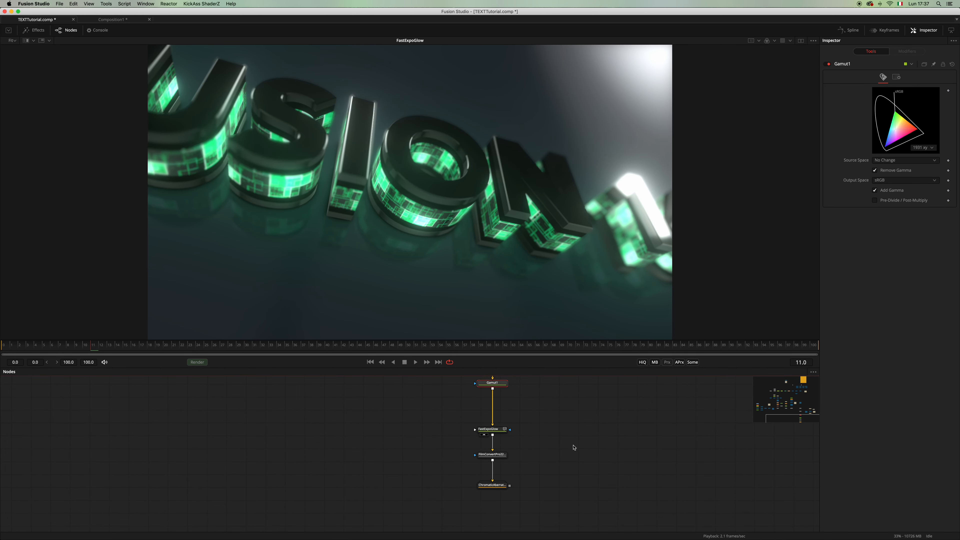
left_click(491, 454)
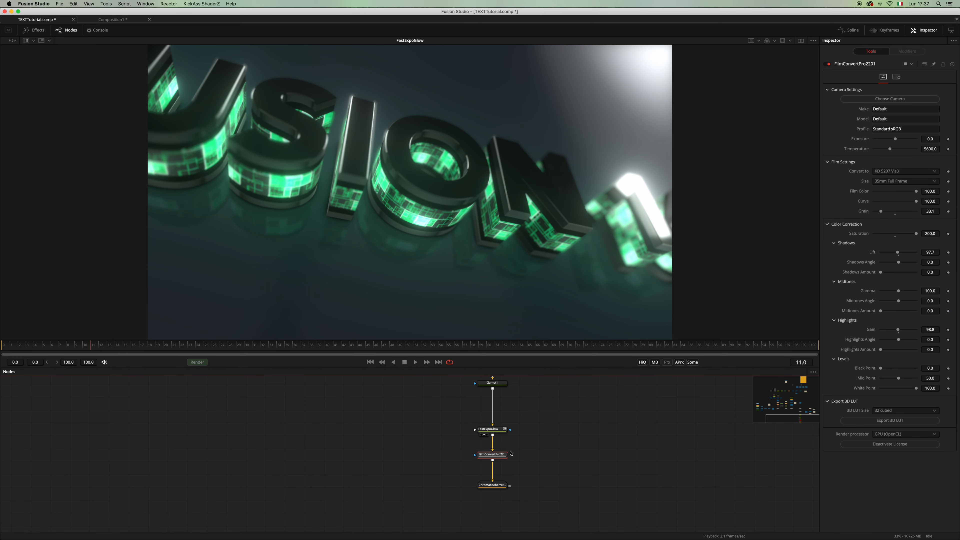
key("1")
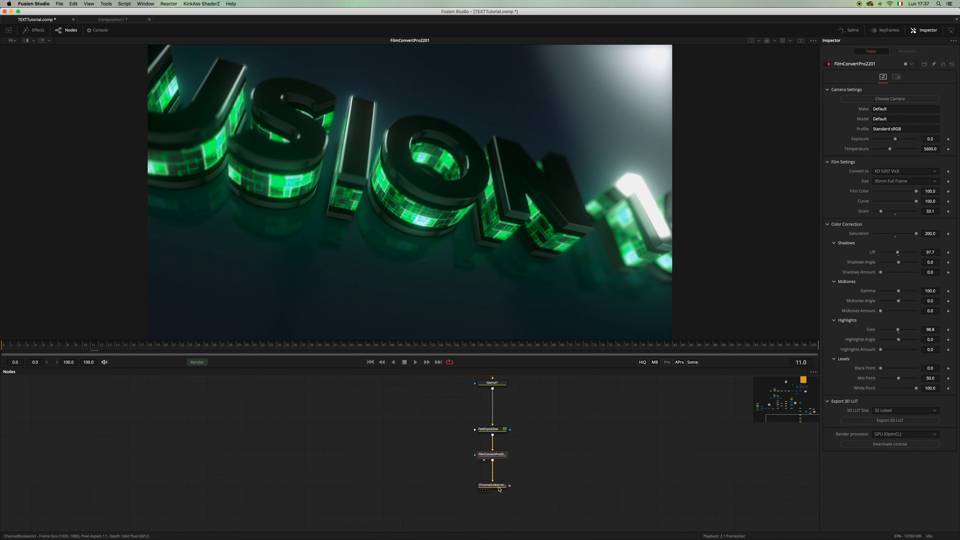
- View the ChromaticAberration node's output at the end of the chain and show its aberration settings
scroll(508, 440, "down", 2)
scroll(510, 443, "up", 3)
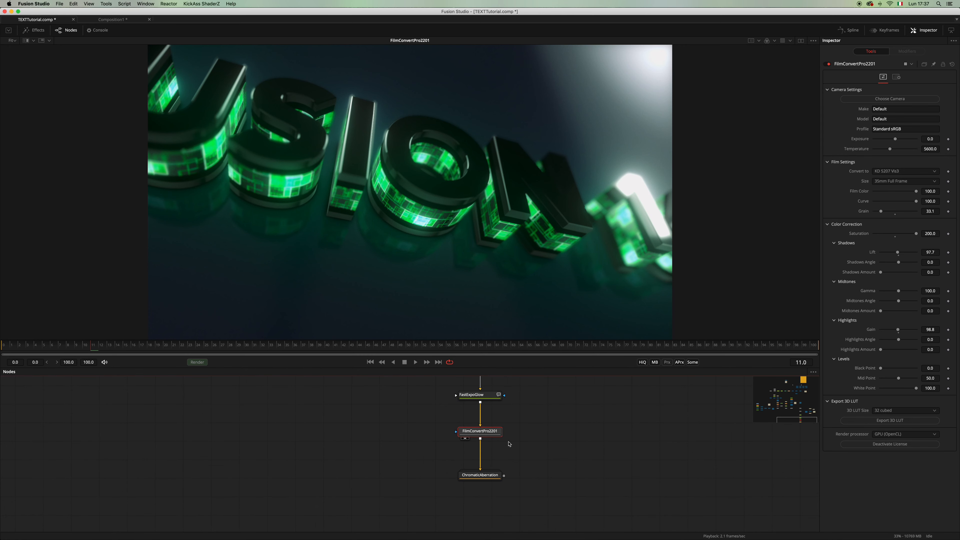
left_click_drag(485, 474, 521, 272)
left_click(491, 476)
scroll(495, 454, "down", 2)
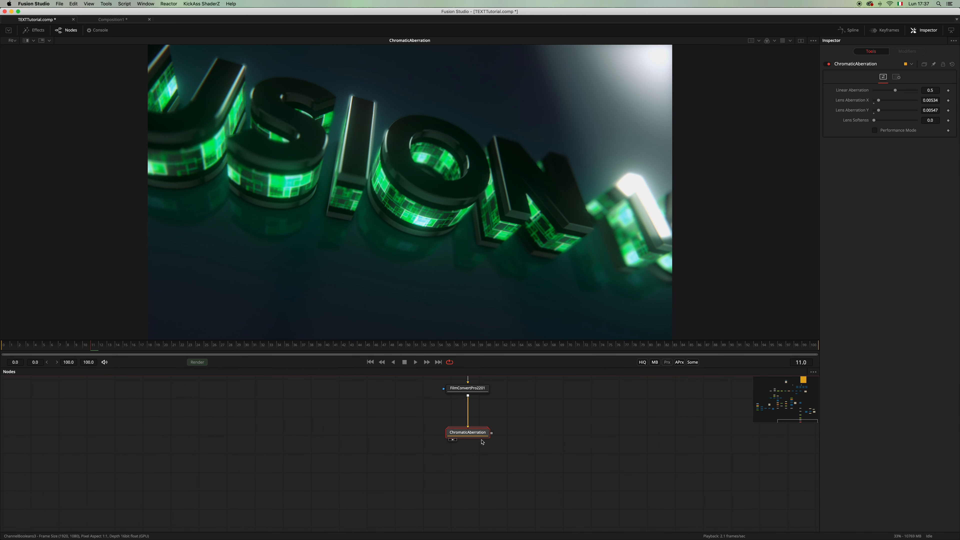
- Add an XfChroma Fuse node beside ChromaticAberration to show its controls, and delete it again
scroll(442, 454, "right", 3)
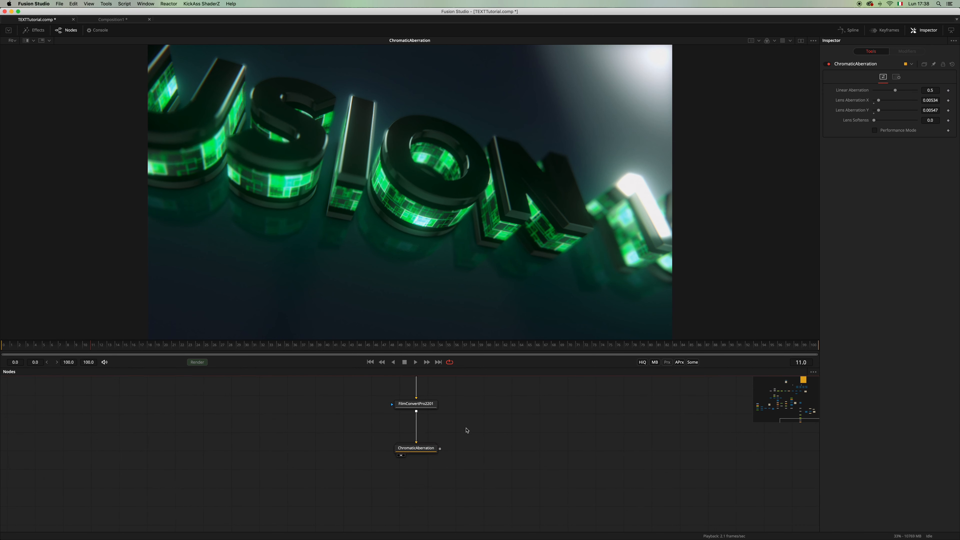
key("shift+space")
type("blur")
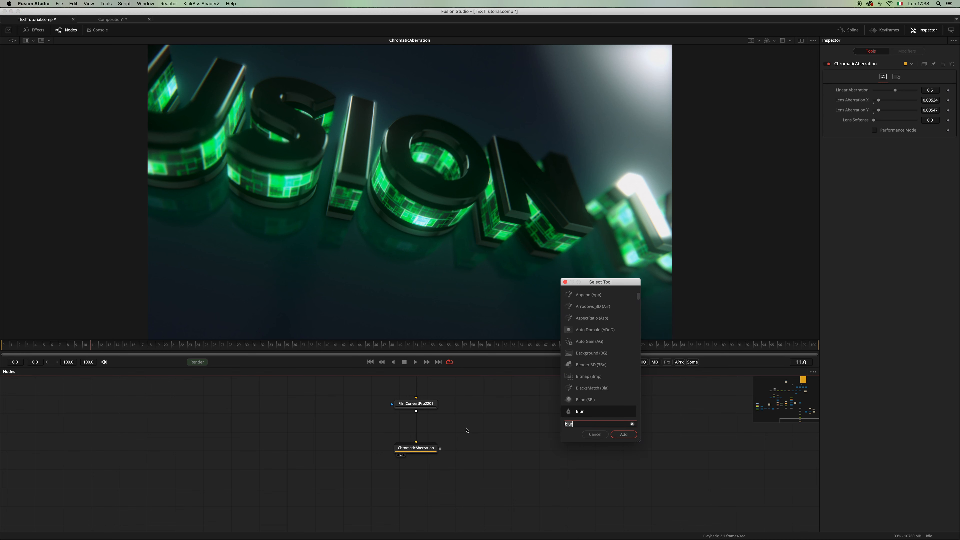
key("BackSpace")
key("BackSpace")
key("BackSpace")
key("BackSpace")
type("xf")
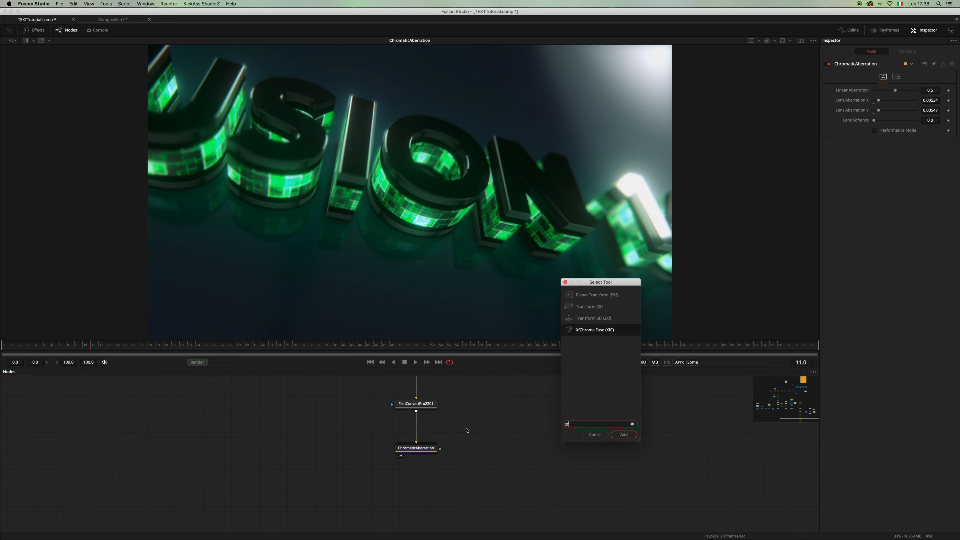
key("Return")
left_click_drag(472, 452, 493, 449)
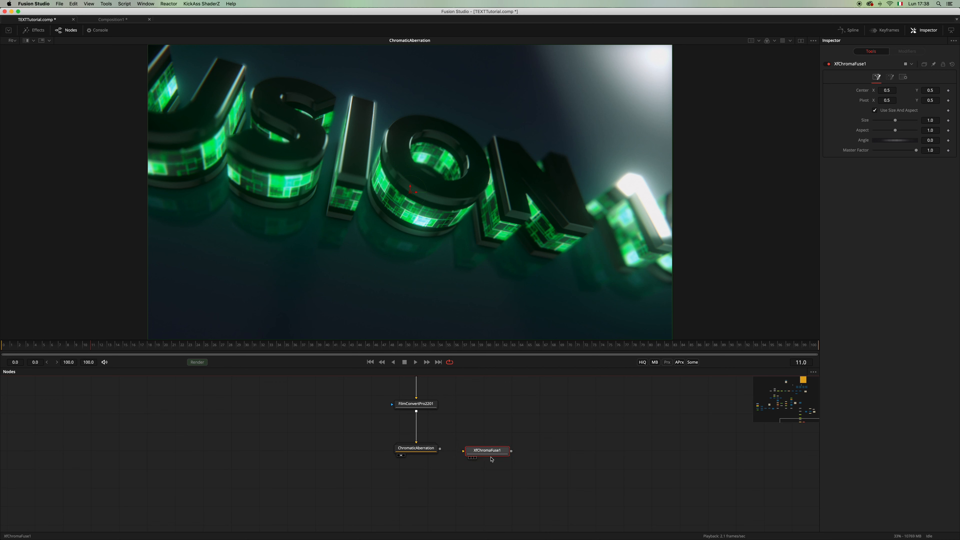
key("Delete")
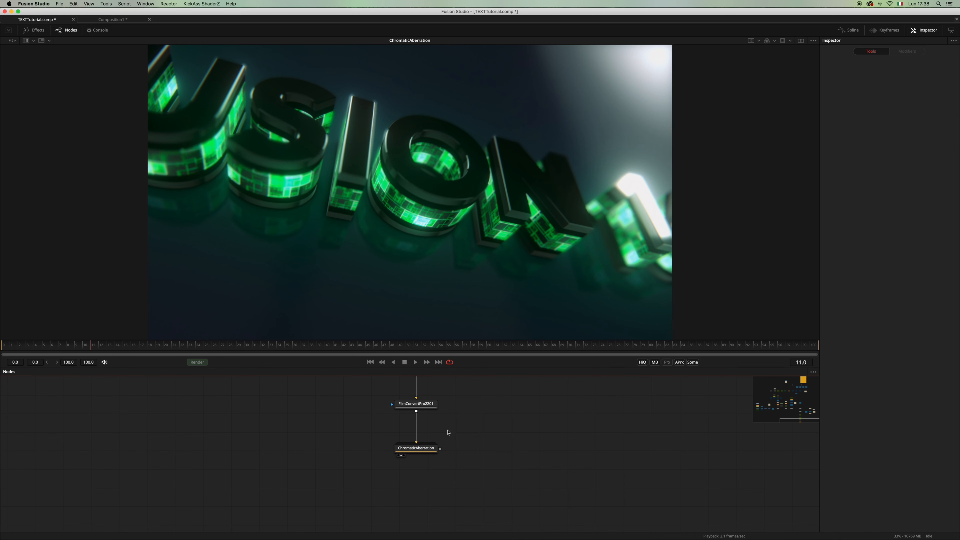